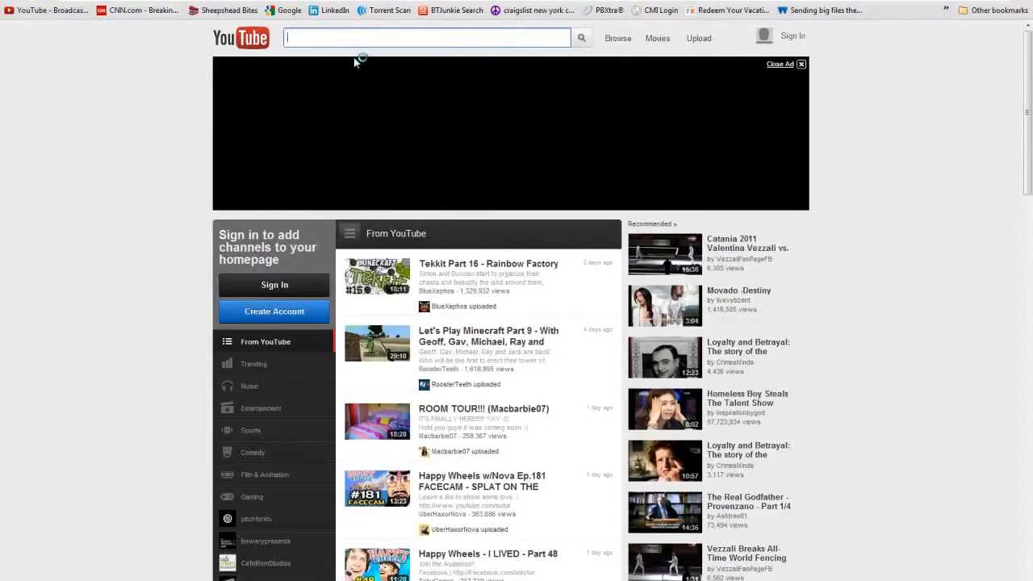
Step: Search YouTube for "10 things you must know in excel"
{"action": "type", "text": "10 things you m"}
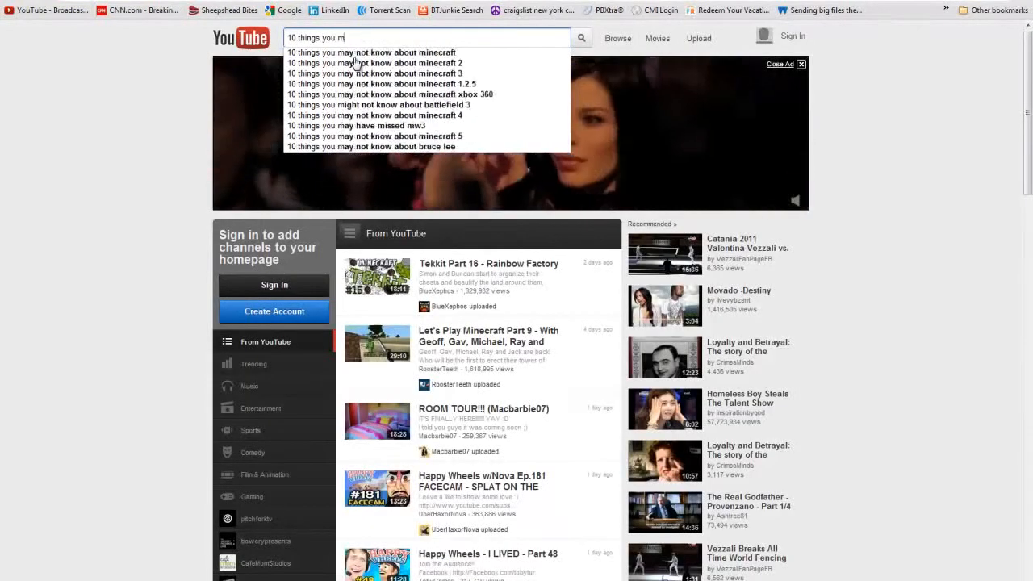
{"action": "type", "text": "ust know in excel"}
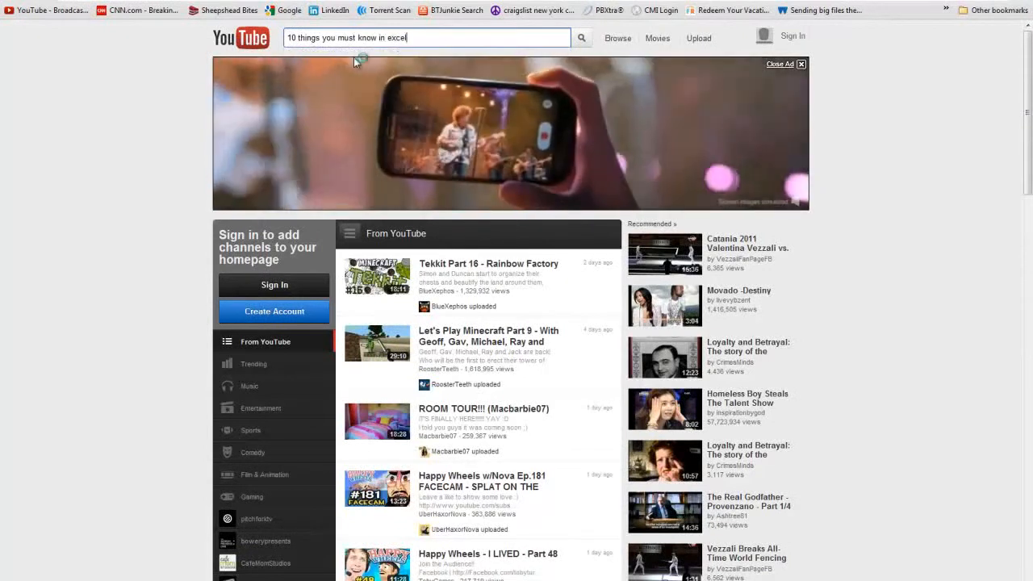
{"action": "key", "text": "Return"}
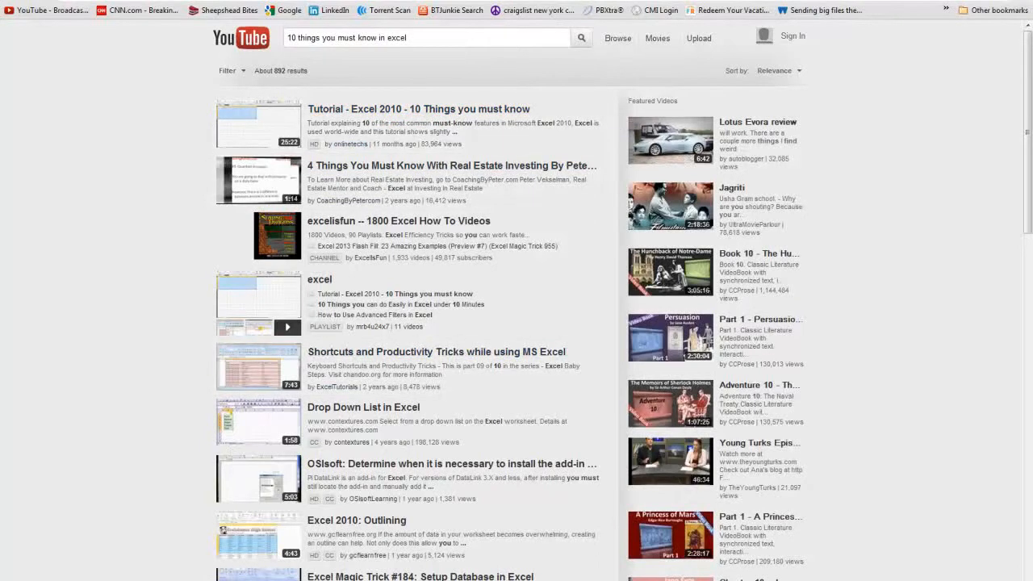
Step: Switch to the Excel workbook and look over the list of ten topics on Sheet 1
{"action": "left_click", "coordinate": [201, 517]}
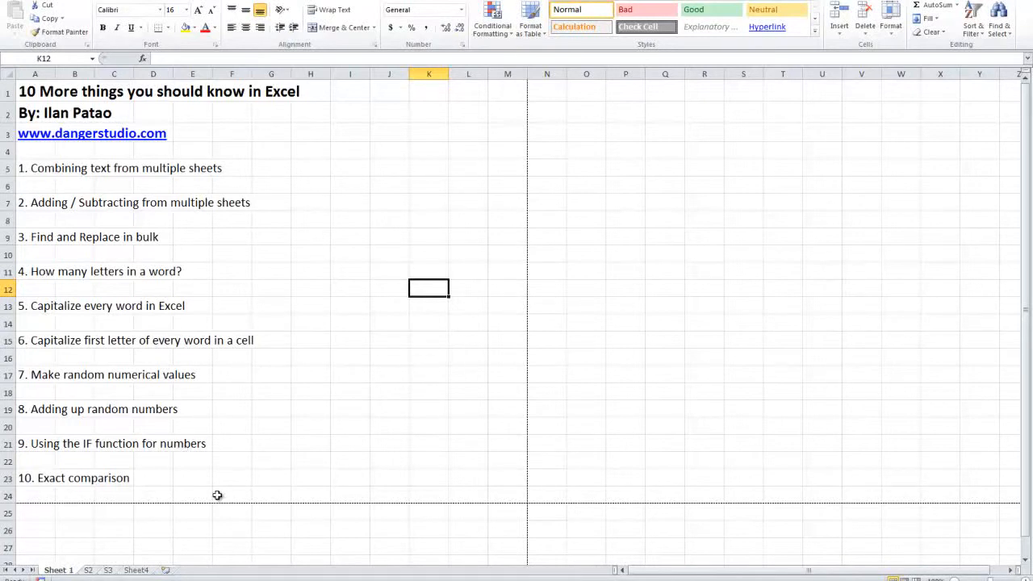
{"action": "left_click_drag", "start_coordinate": [502, 495], "coordinate": [444, 459]}
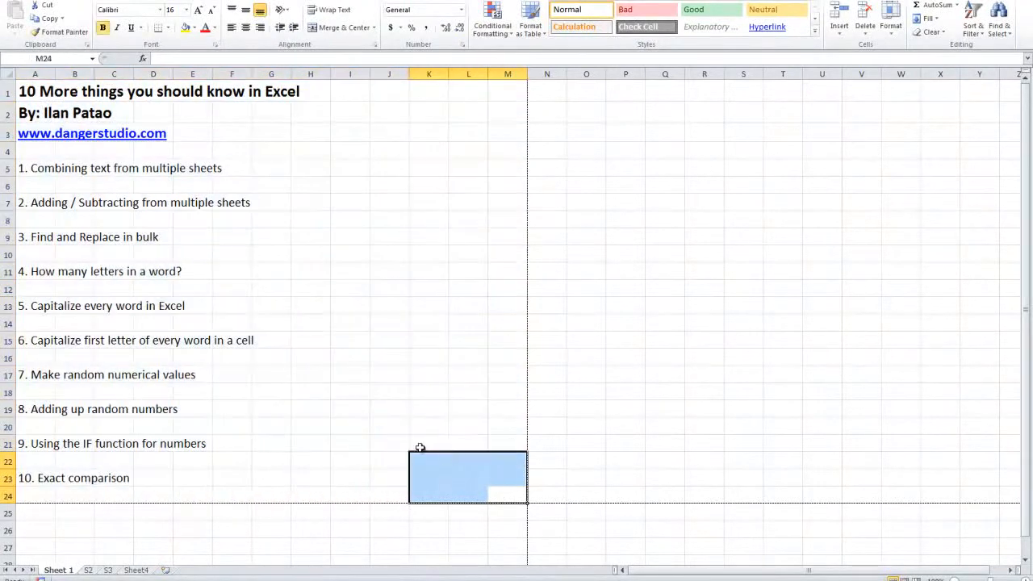
{"action": "left_click", "coordinate": [228, 257]}
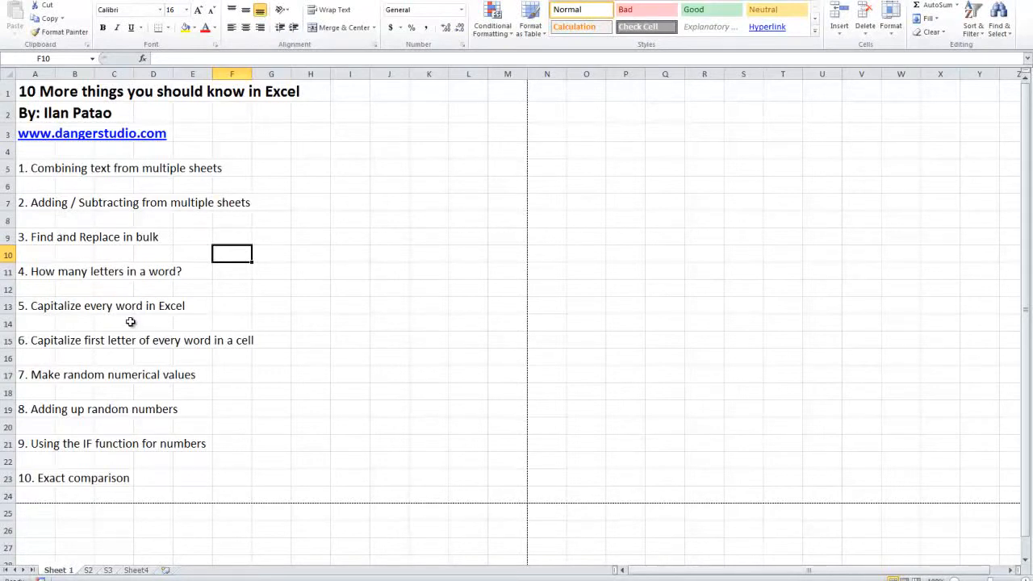
{"action": "left_click", "coordinate": [98, 289]}
{"action": "left_click", "coordinate": [333, 287]}
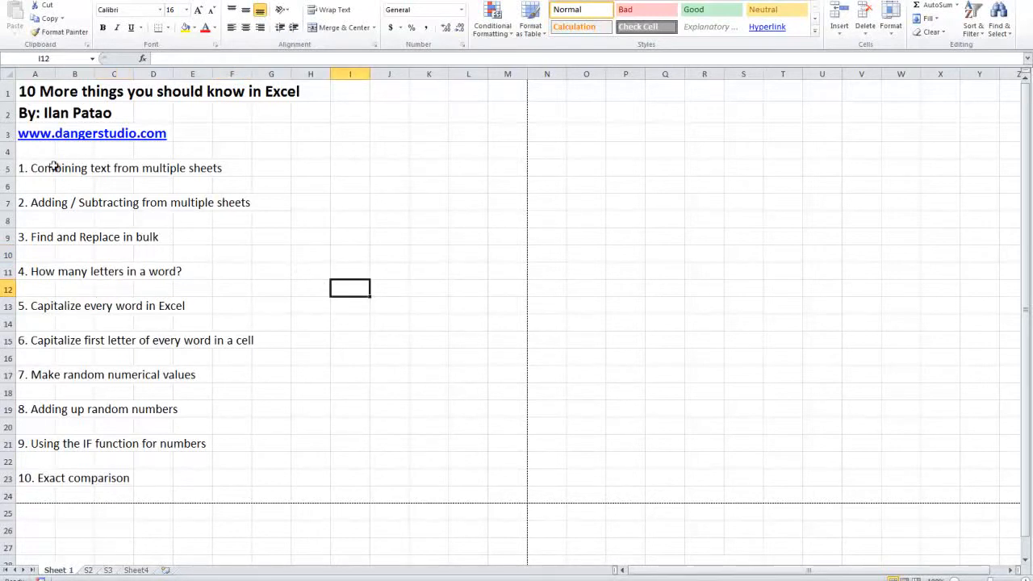
{"action": "left_click", "coordinate": [7, 167]}
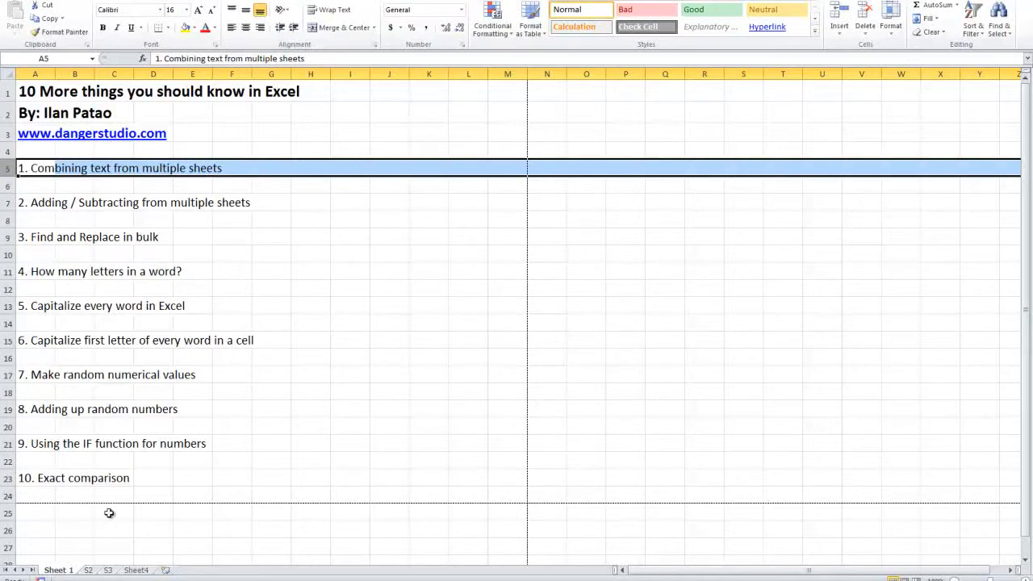
Step: Permanently delete the worksheets S2, S3 and Sheet4 from the workbook
{"action": "right_click", "coordinate": [88, 571]}
{"action": "left_click", "coordinate": [129, 452]}
{"action": "left_click", "coordinate": [494, 315]}
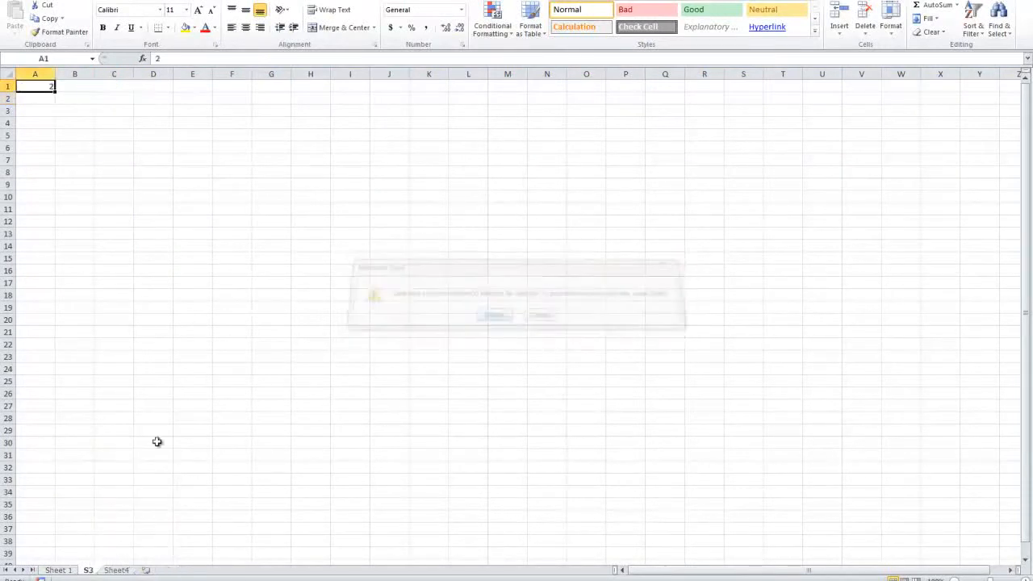
{"action": "right_click", "coordinate": [90, 571]}
{"action": "left_click", "coordinate": [119, 447]}
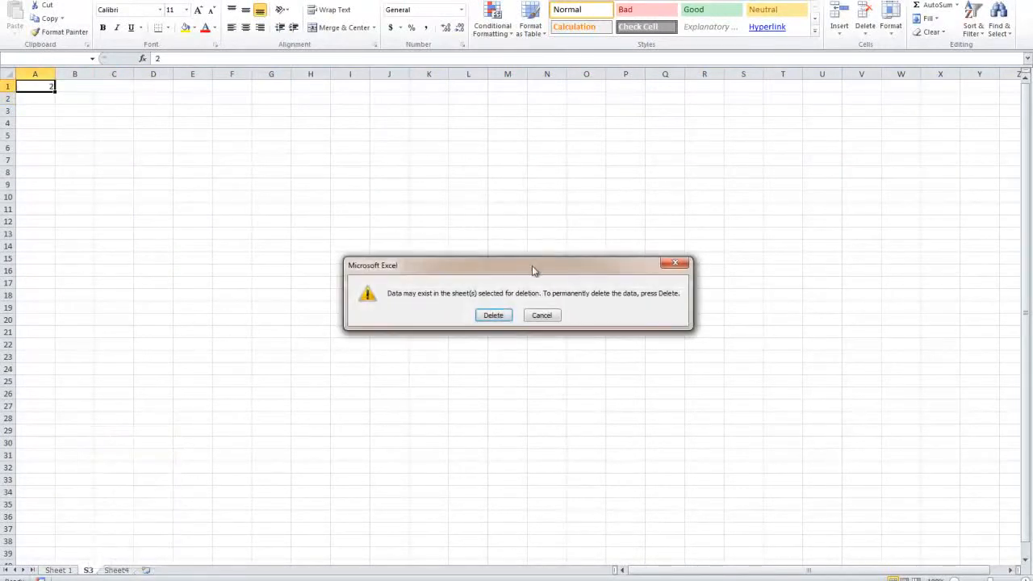
{"action": "left_click", "coordinate": [508, 314]}
{"action": "right_click", "coordinate": [92, 570]}
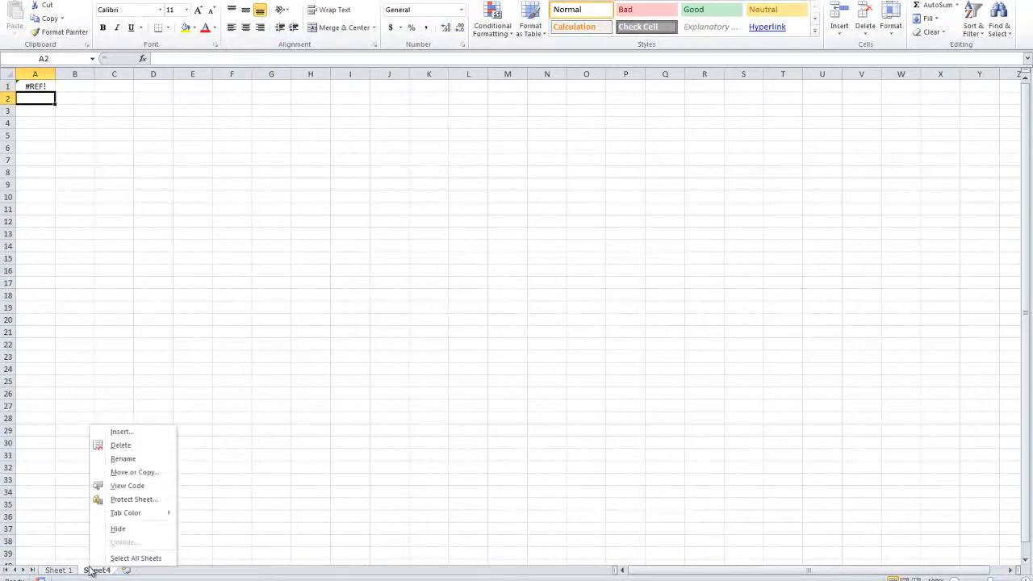
{"action": "left_click", "coordinate": [121, 446]}
{"action": "left_click", "coordinate": [492, 314]}
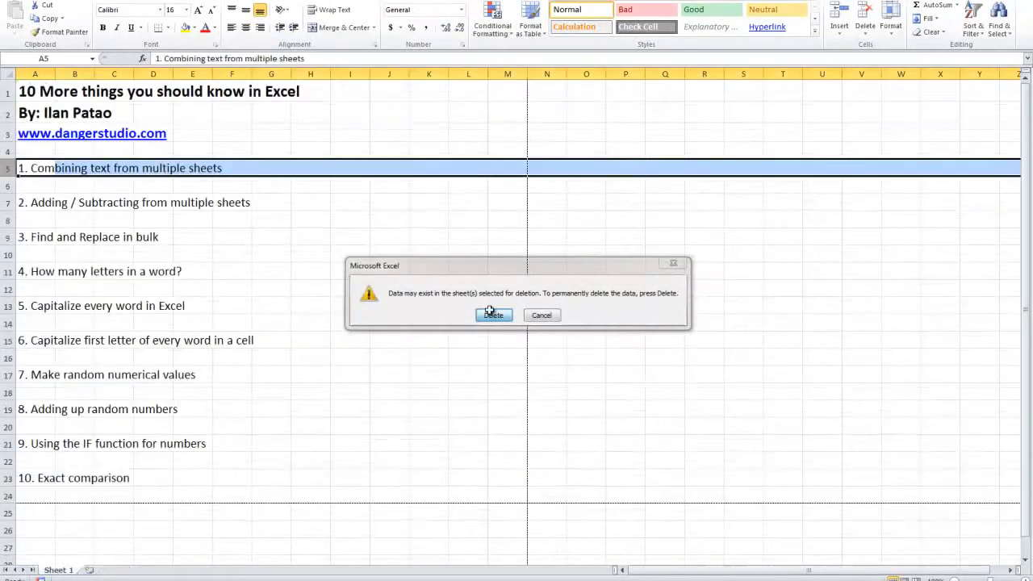
Step: Go through the ten listed topics on Sheet 1 in order, highlighting them, and return to topic 1 on combining text
{"action": "left_click", "coordinate": [242, 255]}
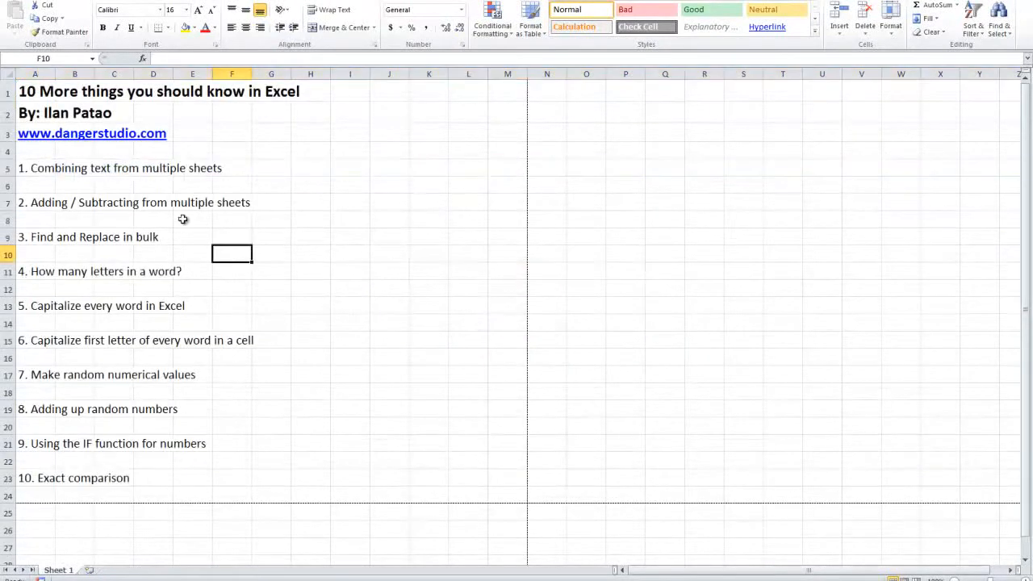
{"action": "left_click", "coordinate": [40, 168]}
{"action": "left_click_drag", "start_coordinate": [61, 167], "coordinate": [459, 167]}
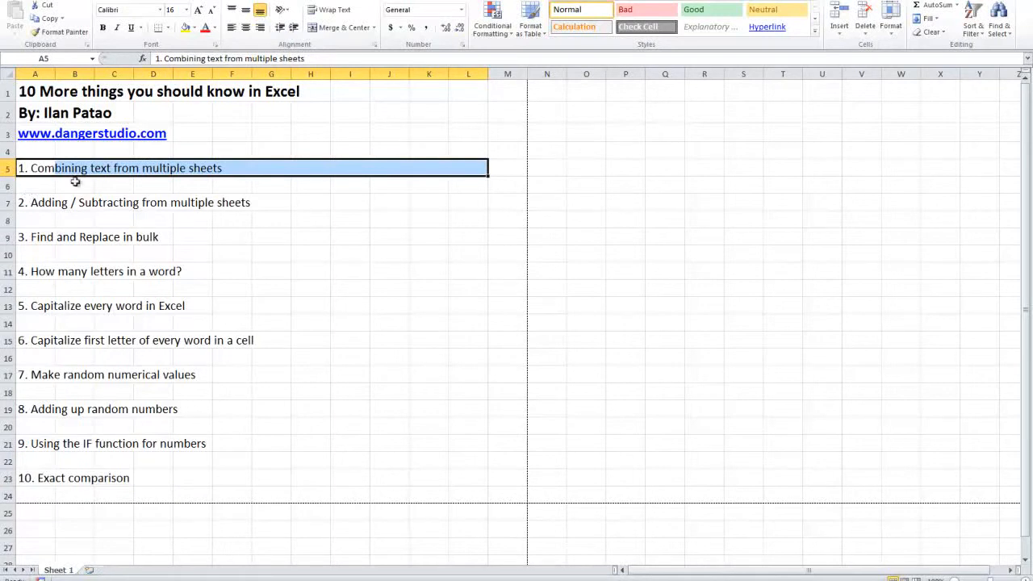
{"action": "left_click_drag", "start_coordinate": [21, 196], "coordinate": [376, 202]}
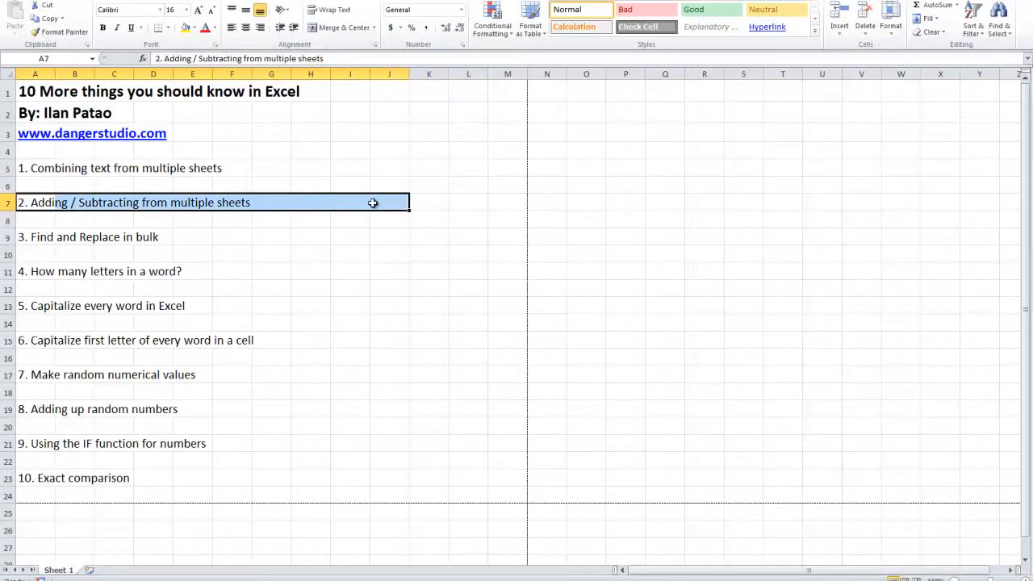
{"action": "left_click_drag", "start_coordinate": [36, 237], "coordinate": [442, 236]}
{"action": "left_click_drag", "start_coordinate": [32, 272], "coordinate": [461, 273]}
{"action": "left_click_drag", "start_coordinate": [43, 307], "coordinate": [426, 307]}
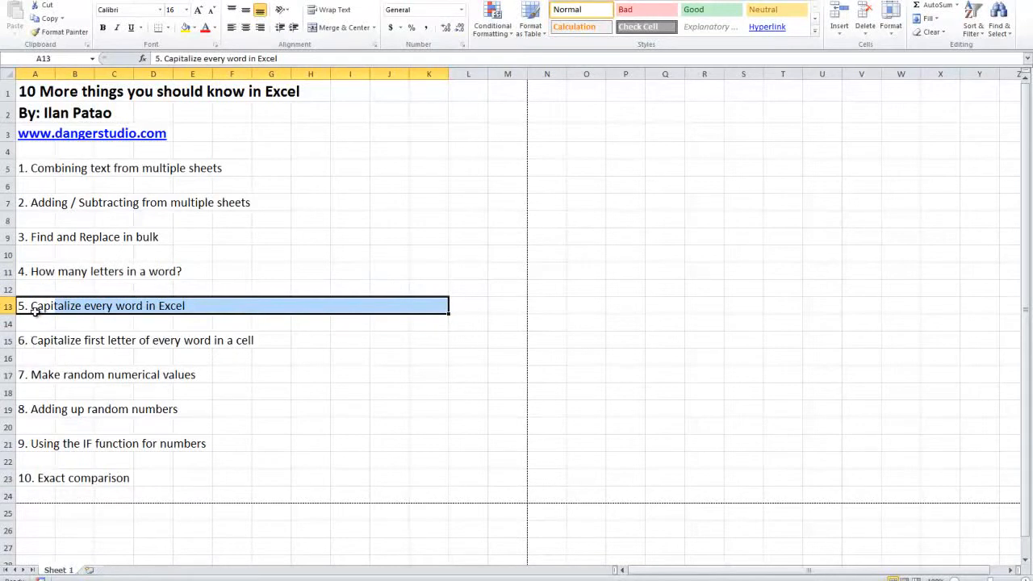
{"action": "left_click_drag", "start_coordinate": [44, 309], "coordinate": [374, 358]}
{"action": "left_click_drag", "start_coordinate": [46, 374], "coordinate": [238, 385]}
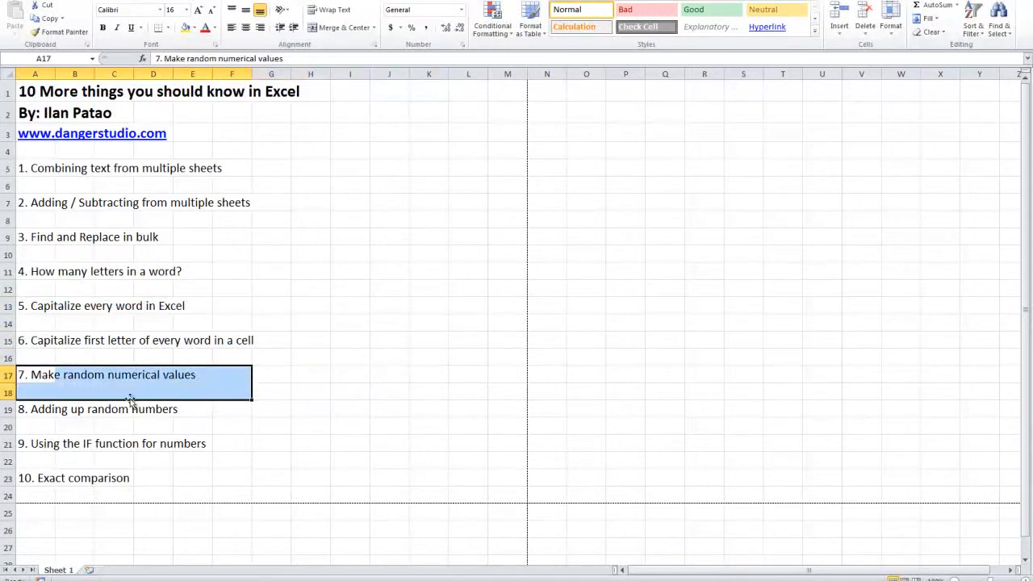
{"action": "left_click_drag", "start_coordinate": [46, 411], "coordinate": [417, 410]}
{"action": "left_click_drag", "start_coordinate": [38, 447], "coordinate": [381, 446]}
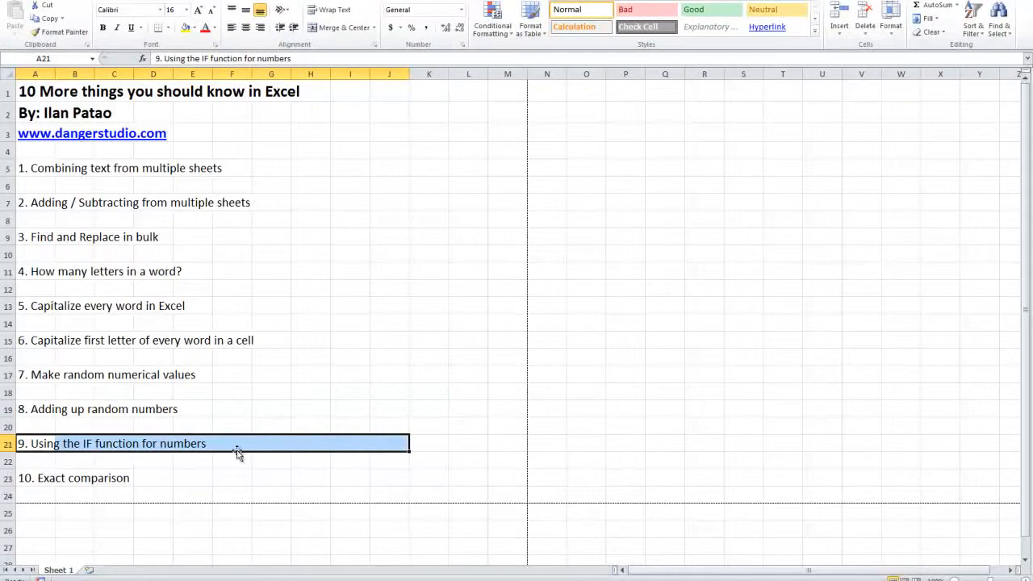
{"action": "left_click_drag", "start_coordinate": [184, 444], "coordinate": [284, 293]}
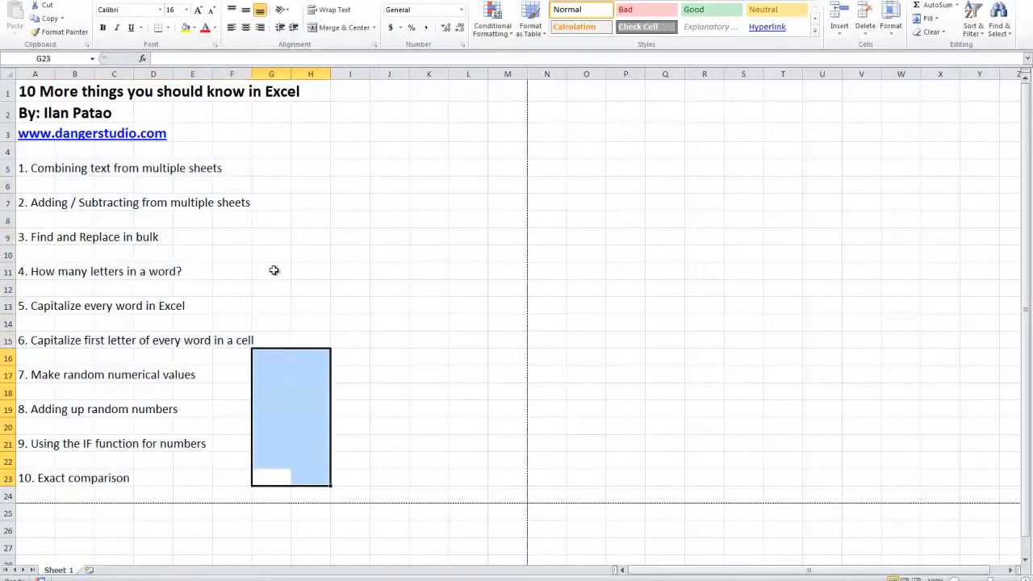
{"action": "left_click", "coordinate": [246, 261]}
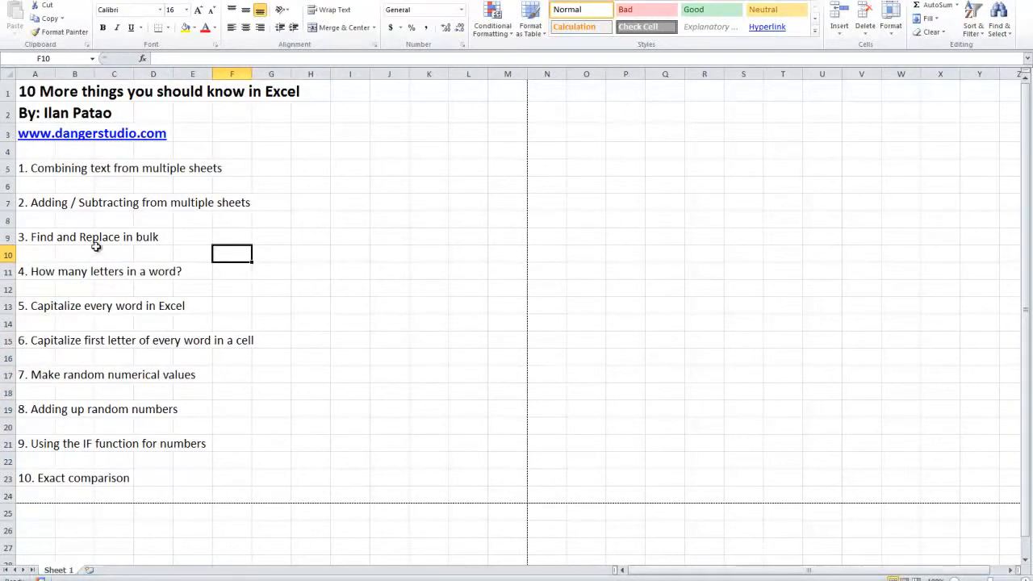
{"action": "left_click_drag", "start_coordinate": [45, 166], "coordinate": [228, 167]}
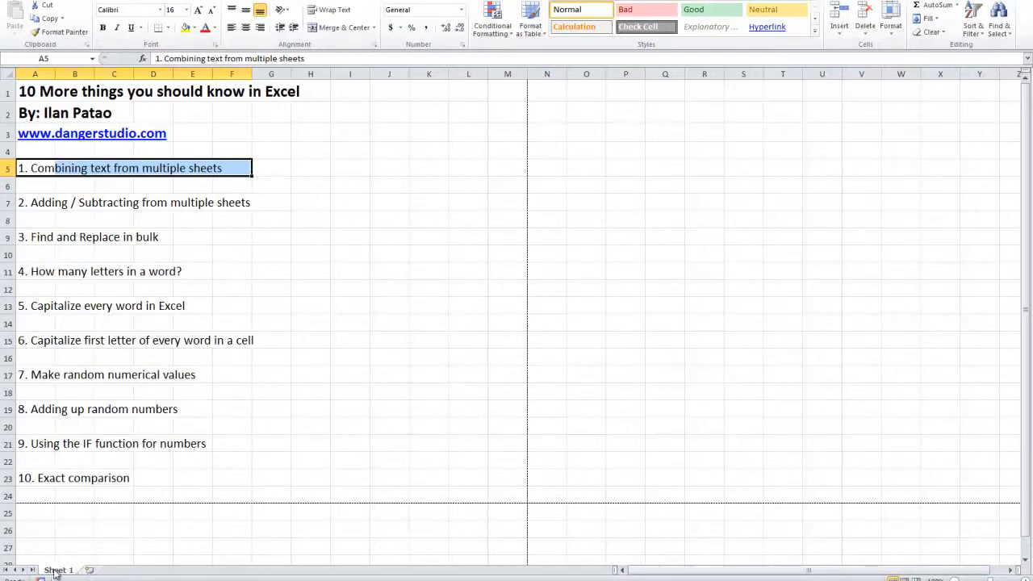
Step: Add two new worksheets after Sheet 1 and name them S1 and S2
{"action": "left_click", "coordinate": [94, 571]}
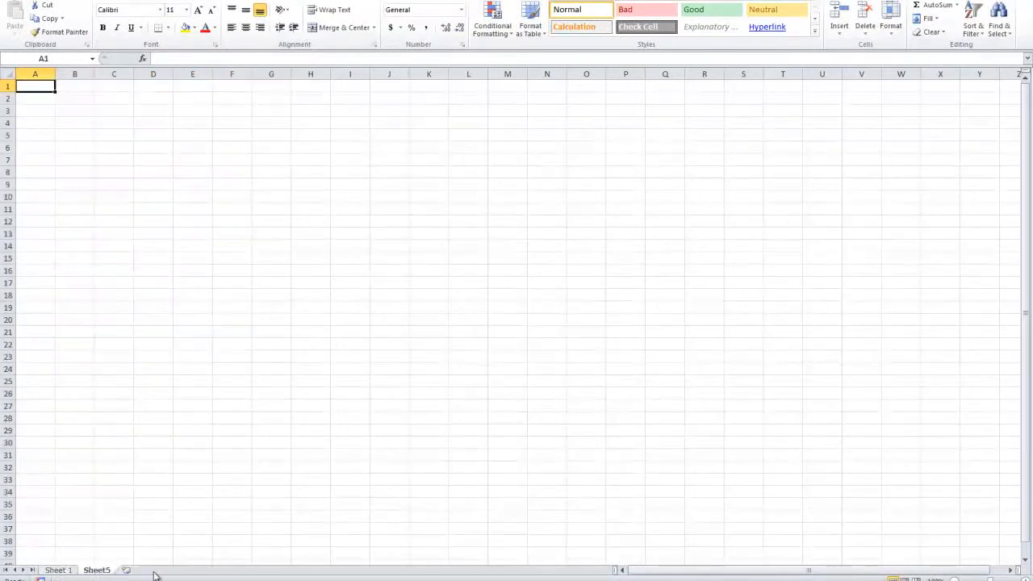
{"action": "double_click", "coordinate": [97, 570]}
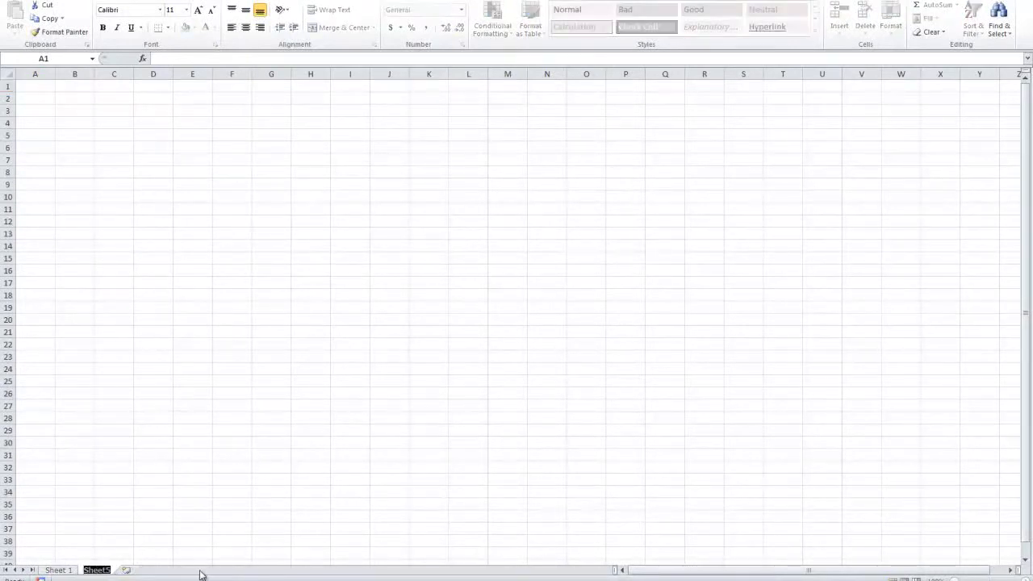
{"action": "type", "text": "S1"}
{"action": "left_click", "coordinate": [147, 552]}
{"action": "left_click", "coordinate": [110, 571]}
{"action": "double_click", "coordinate": [116, 570]}
{"action": "type", "text": "S2"}
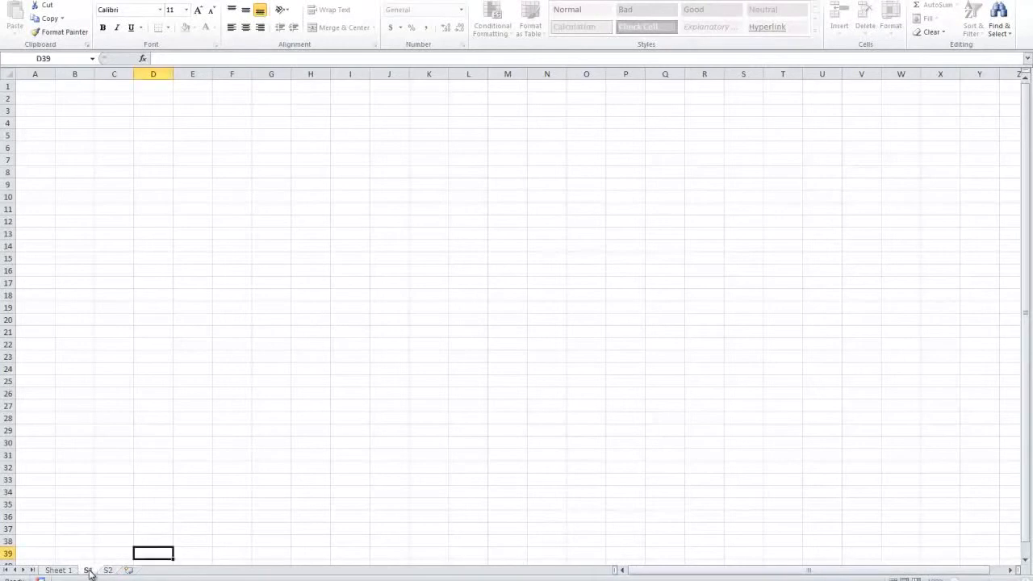
Step: Enter "hot" in cell A1 of sheet S1 and "dog" in cell A1 of sheet S2
{"action": "left_click", "coordinate": [87, 570]}
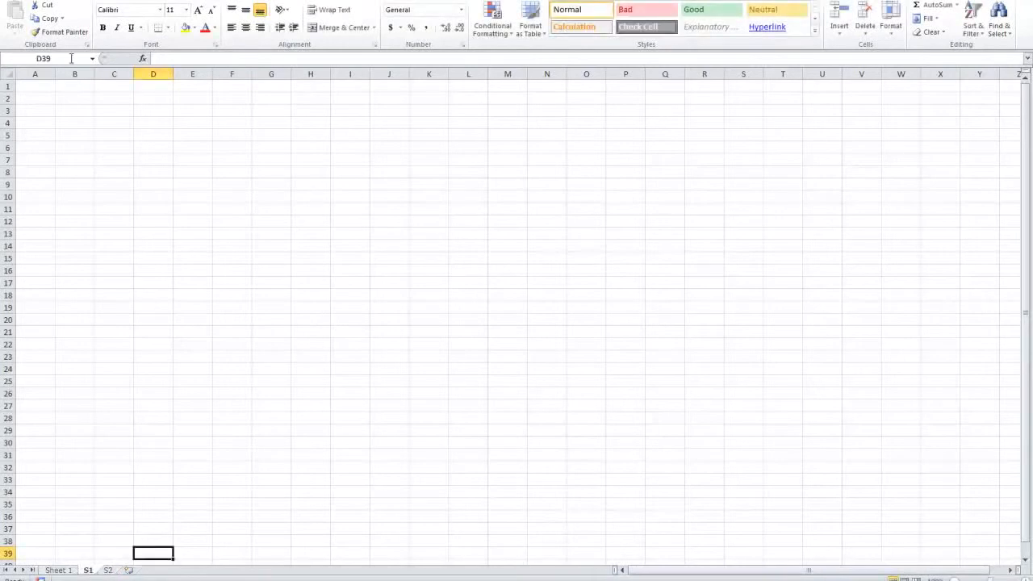
{"action": "left_click", "coordinate": [34, 96]}
{"action": "left_click", "coordinate": [33, 88]}
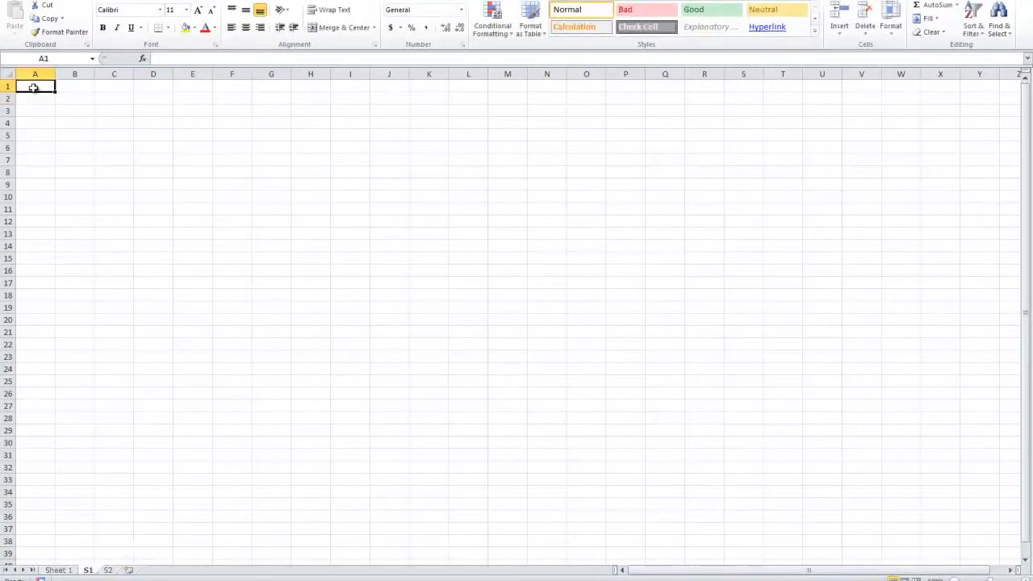
{"action": "type", "text": "hot"}
{"action": "key", "text": "Return"}
{"action": "left_click", "coordinate": [110, 570]}
{"action": "type", "text": "dog"}
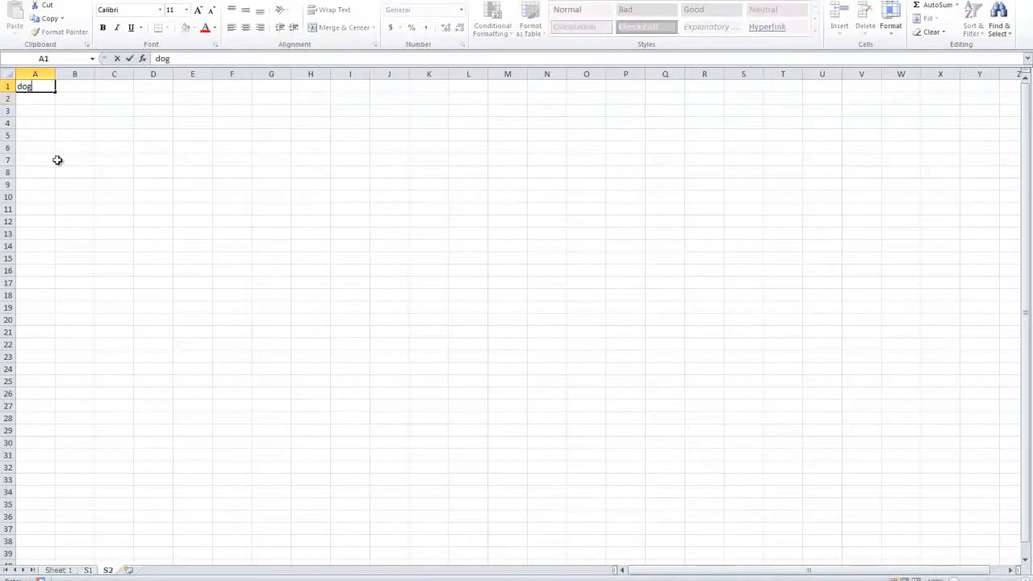
Step: Enter "corn" in cell A2 of sheet S1 and "dog" in cell A2 of sheet S2
{"action": "left_click", "coordinate": [87, 571]}
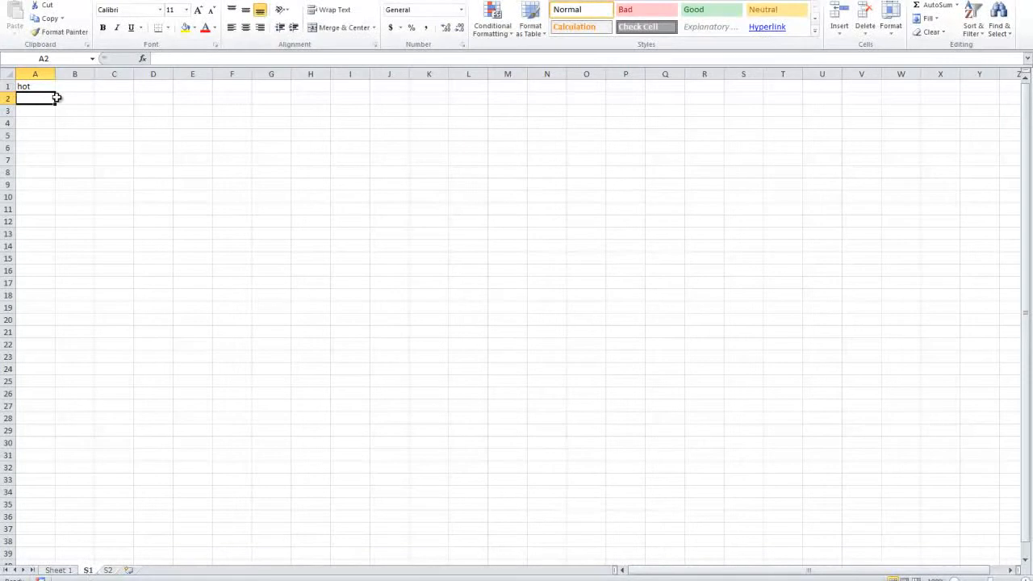
{"action": "type", "text": "c"}
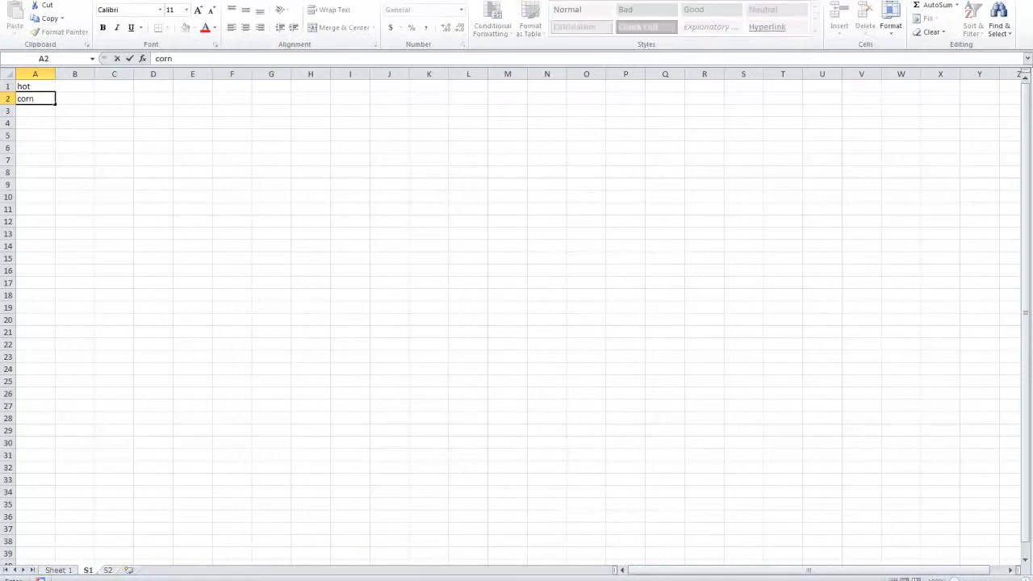
{"action": "type", "text": "orn"}
{"action": "left_click", "coordinate": [108, 571]}
{"action": "left_click", "coordinate": [32, 98]}
{"action": "type", "text": "d"}
{"action": "left_click", "coordinate": [104, 183]}
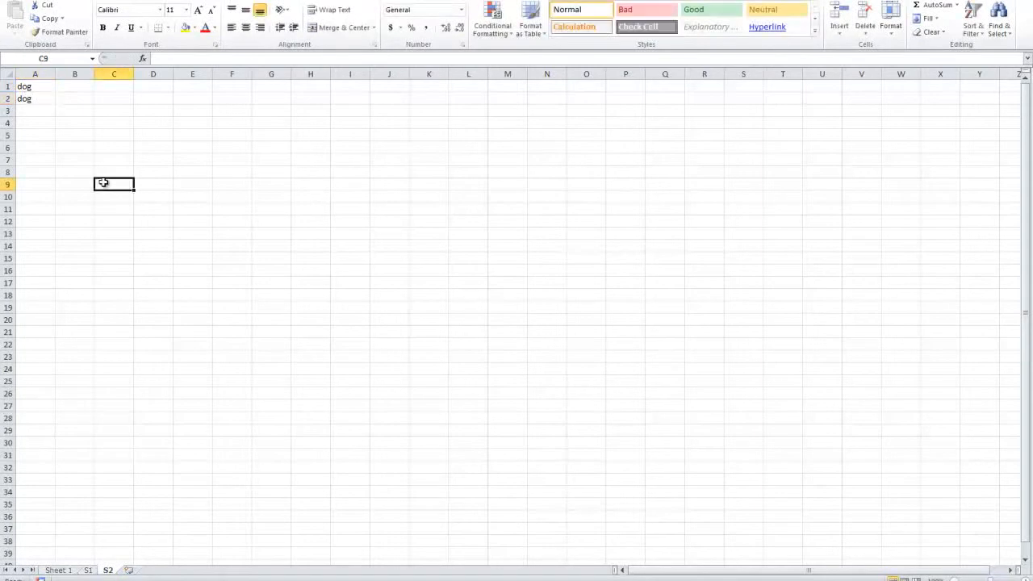
Step: Compare the words in cells A1:A2 on sheets S1 and S2
{"action": "left_click", "coordinate": [88, 571]}
{"action": "left_click_drag", "start_coordinate": [54, 87], "coordinate": [32, 98]}
{"action": "left_click", "coordinate": [106, 571]}
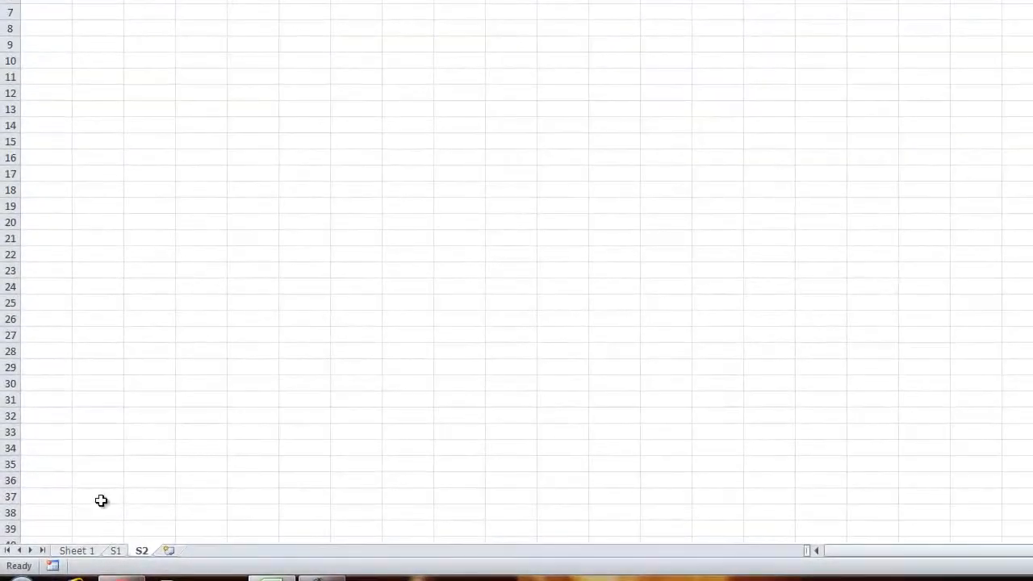
{"action": "left_click", "coordinate": [117, 551]}
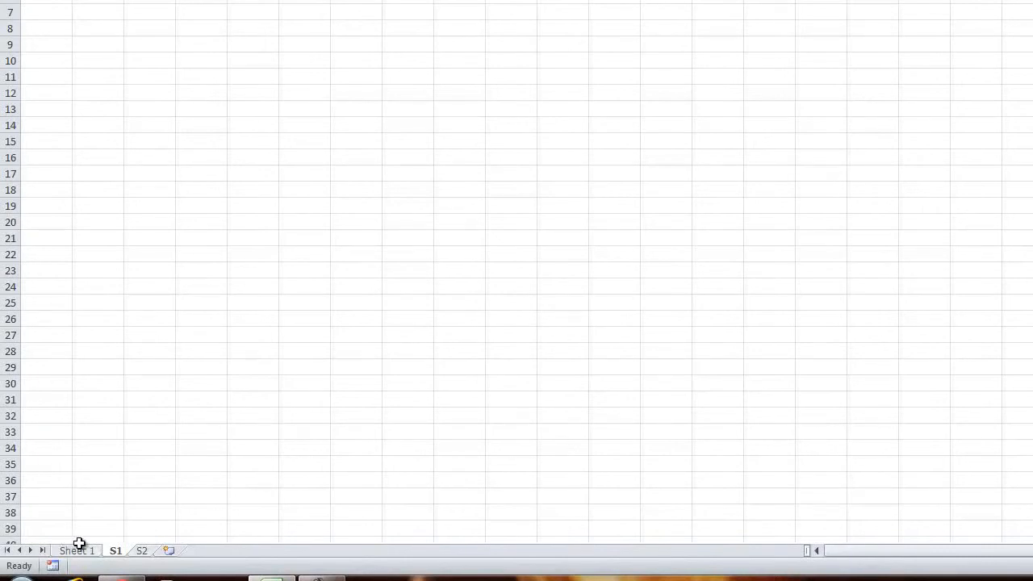
{"action": "left_click", "coordinate": [141, 552]}
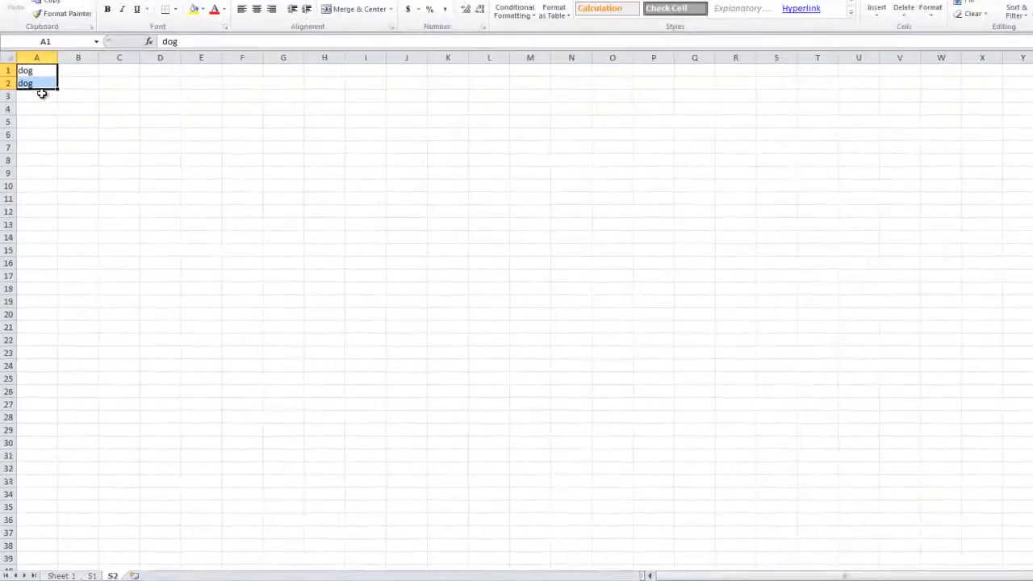
{"action": "left_click", "coordinate": [60, 122]}
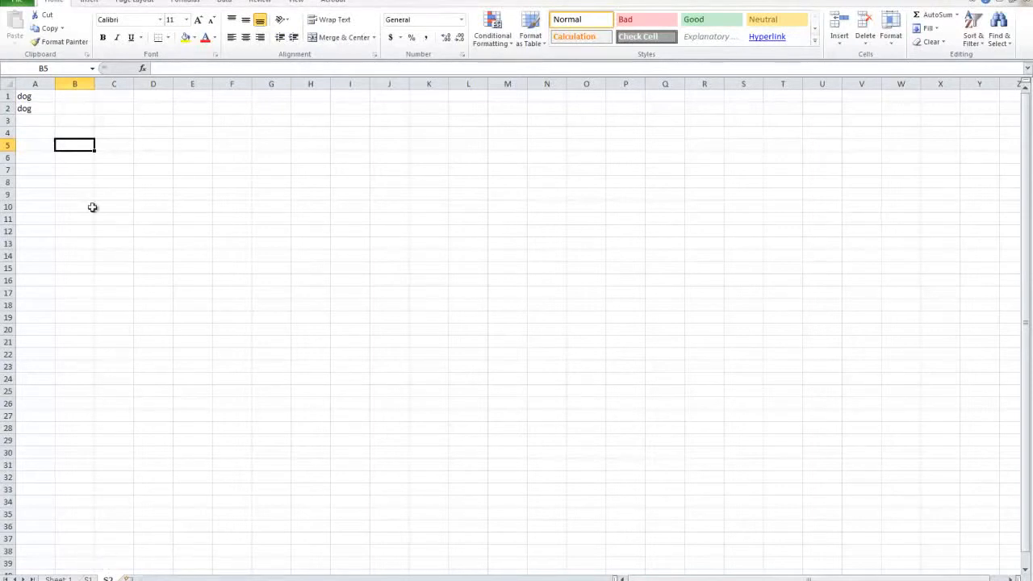
{"action": "left_click_drag", "start_coordinate": [24, 96], "coordinate": [25, 108]}
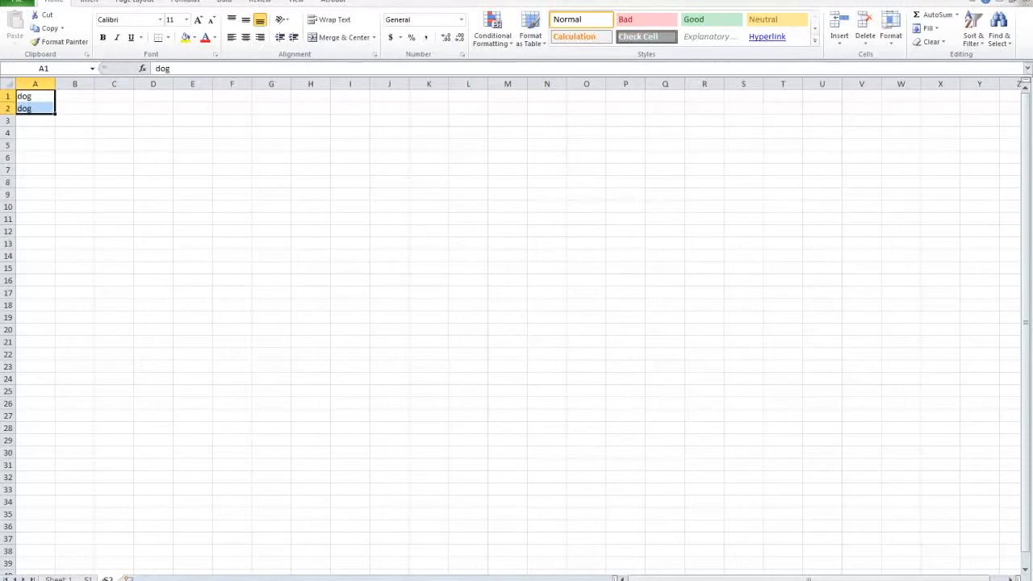
Step: Add a new worksheet after sheet S2 and name it S3
{"action": "left_click", "coordinate": [128, 579]}
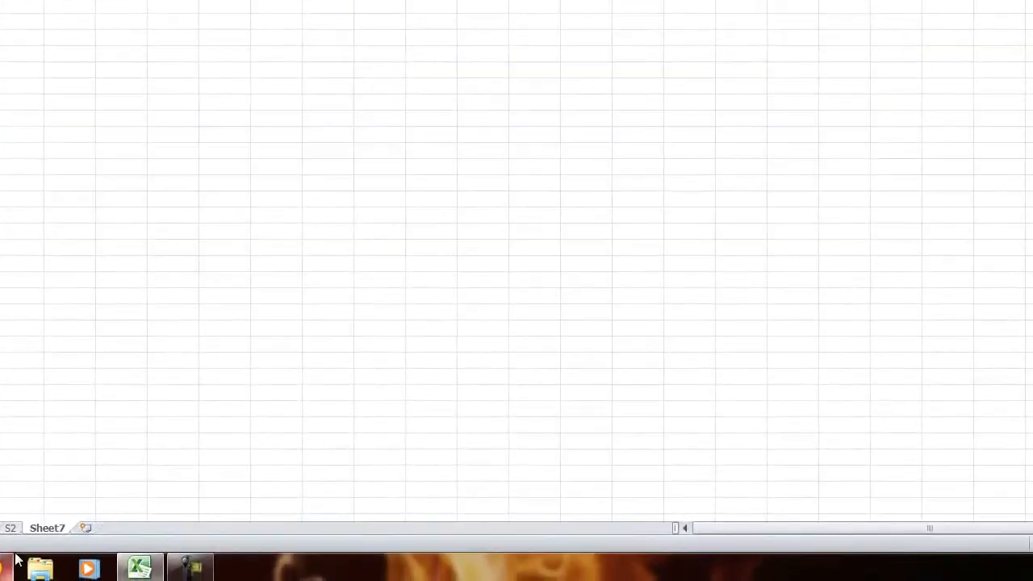
{"action": "double_click", "coordinate": [52, 526]}
{"action": "type", "text": "s"}
{"action": "type", "text": "S3"}
{"action": "left_click", "coordinate": [67, 474]}
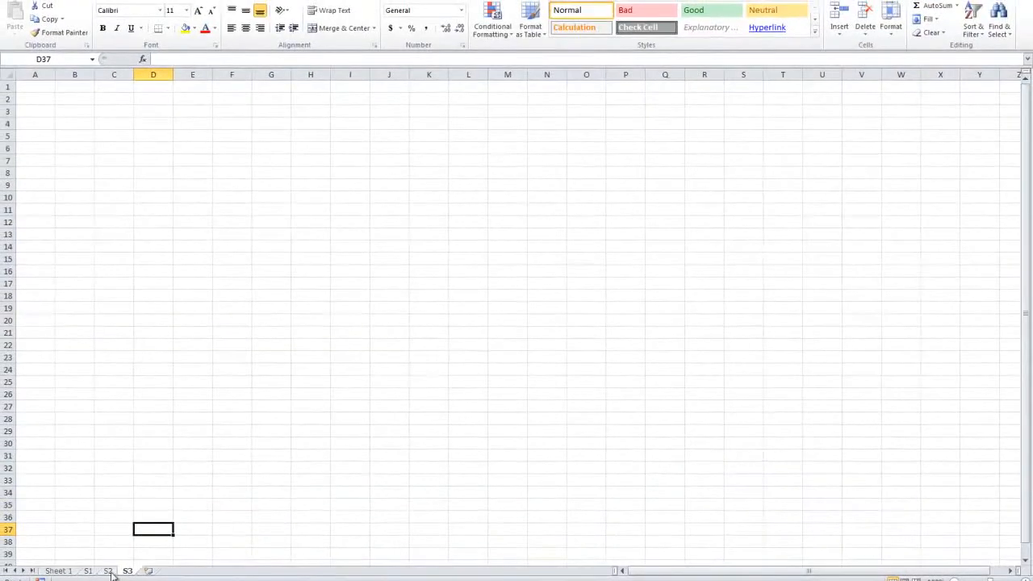
Step: Review the source words on sheets S1 and S2, and return to sheet S3
{"action": "left_click", "coordinate": [107, 571]}
{"action": "left_click", "coordinate": [89, 571]}
{"action": "left_click", "coordinate": [108, 572]}
{"action": "left_click", "coordinate": [90, 572]}
{"action": "left_click", "coordinate": [128, 571]}
Step: Start a CONCATENATE formula in cell A1 of sheet S3 with (S1!A1) as its first text argument
{"action": "left_click", "coordinate": [33, 87]}
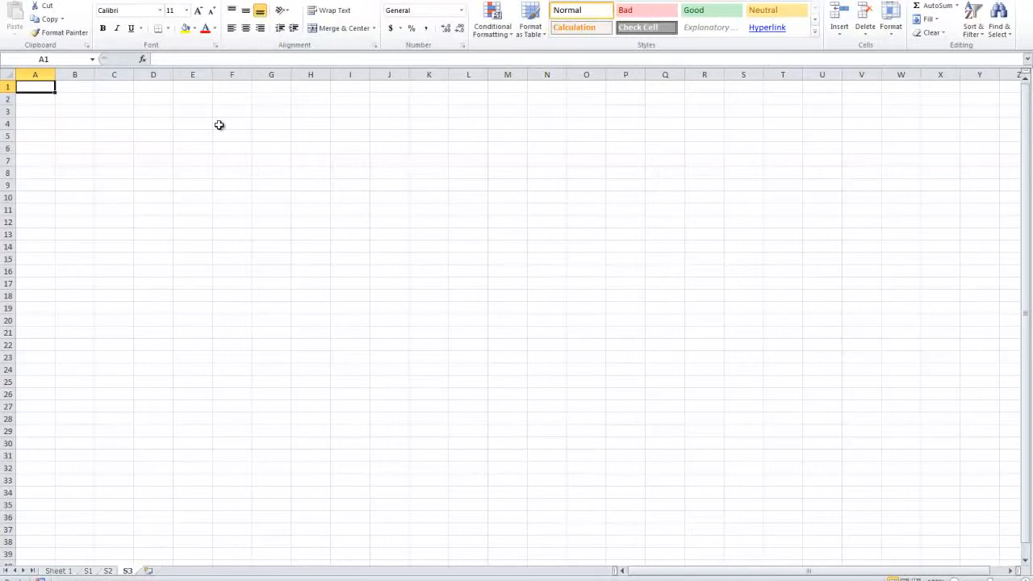
{"action": "type", "text": "=conc"}
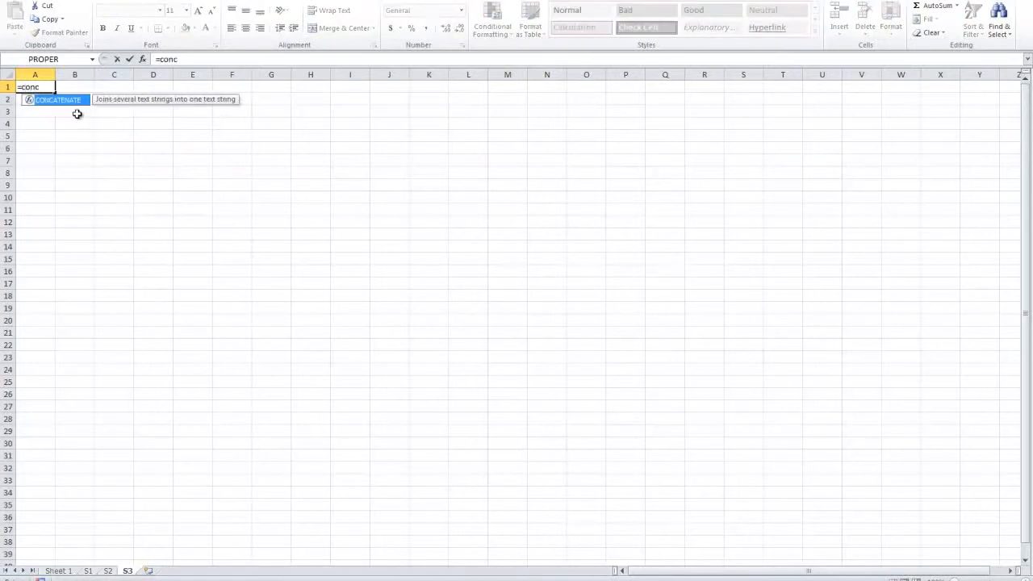
{"action": "double_click", "coordinate": [60, 102]}
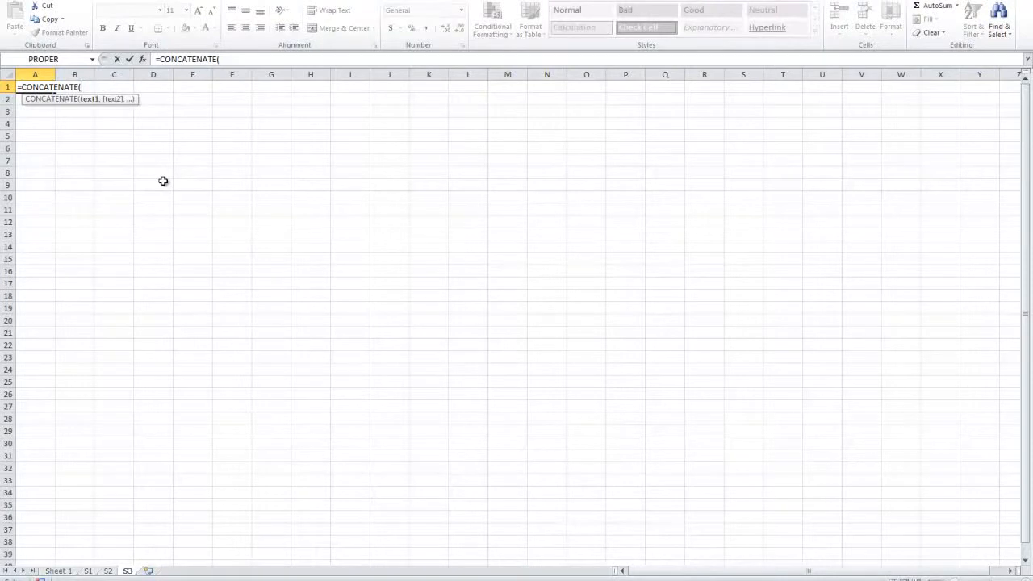
{"action": "type", "text": "("}
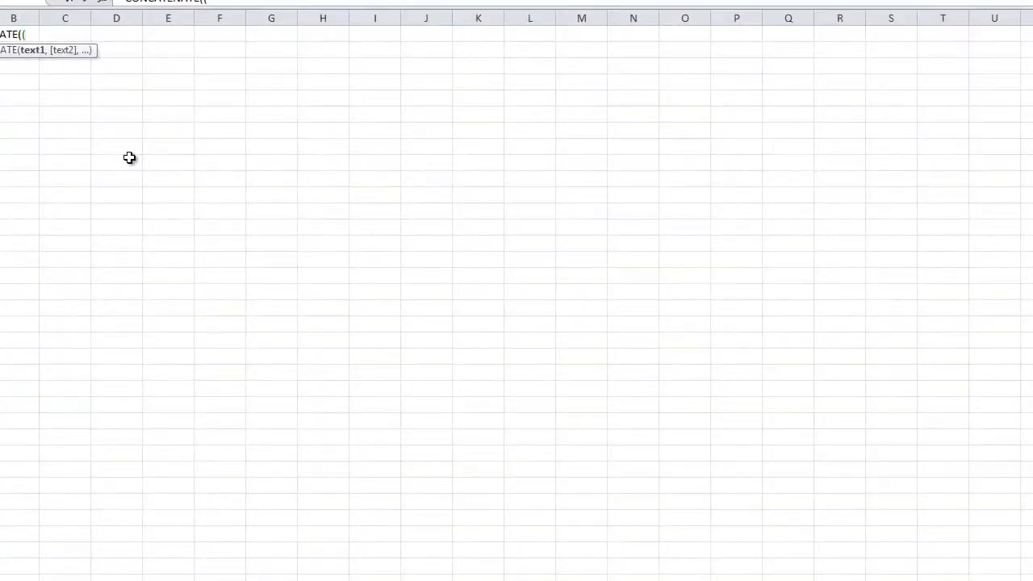
{"action": "type", "text": "S1"}
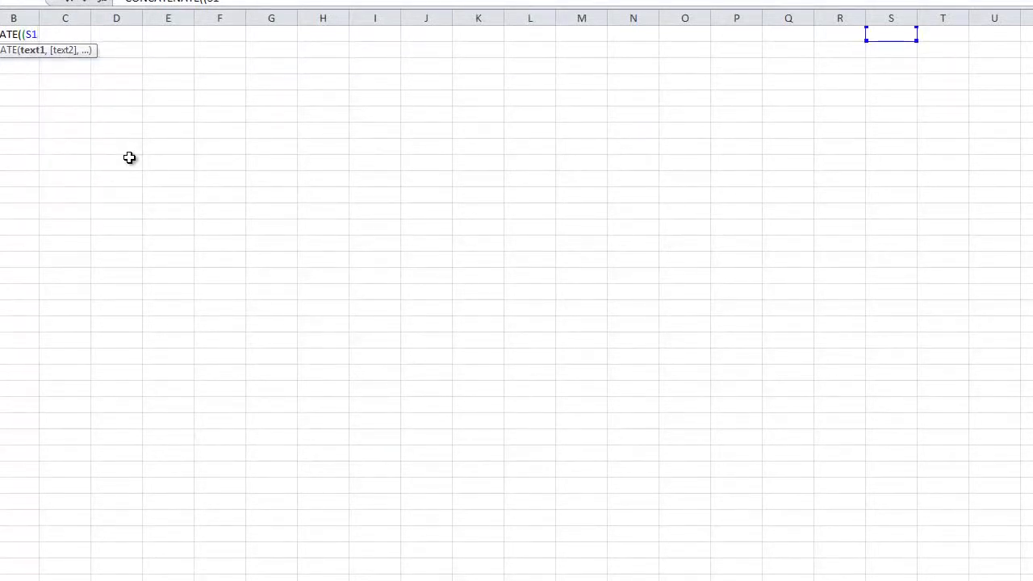
{"action": "type", "text": "!A1),"}
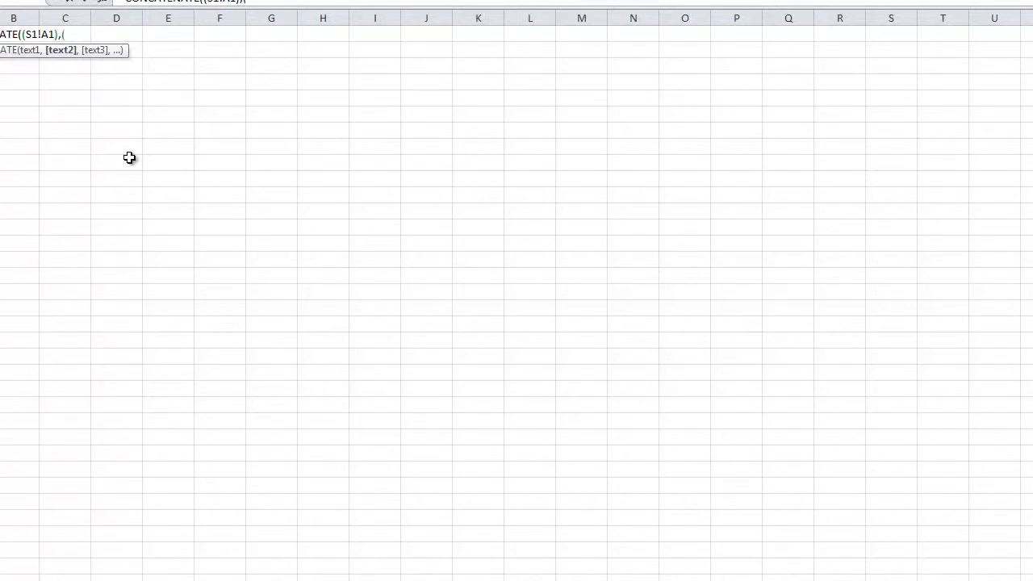
Step: Add (S2!A1) as the second text argument, then close the outer parenthesis and complete the CONCATENATE formula
{"action": "type", "text": "(S2!A1"}
{"action": "key", "text": "Return"}
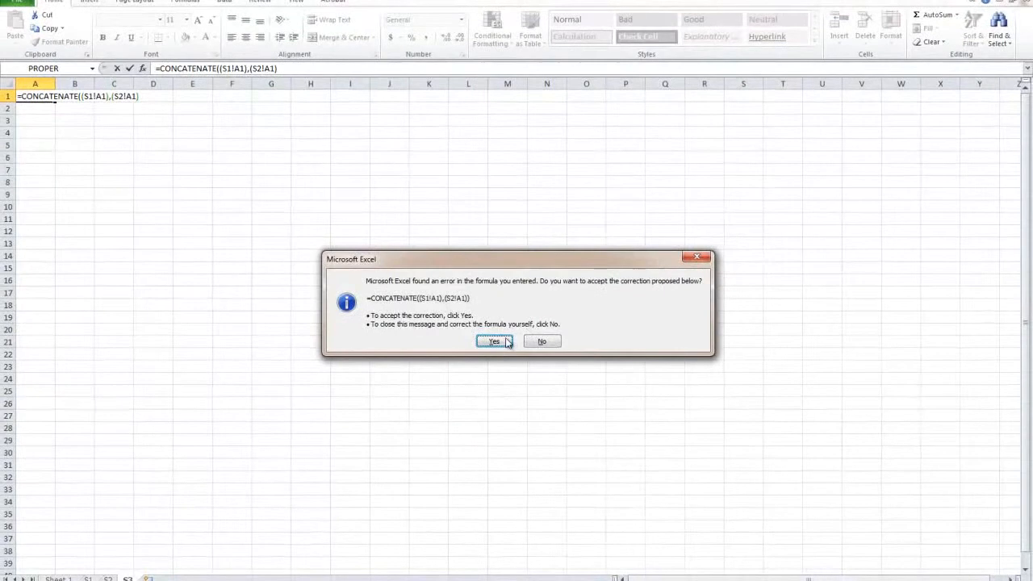
{"action": "left_click", "coordinate": [542, 341]}
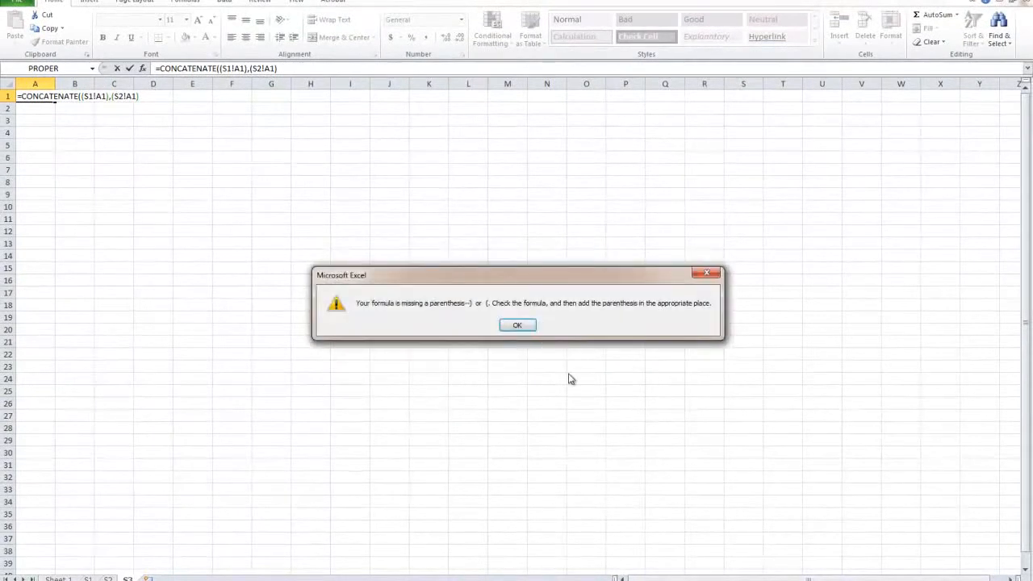
{"action": "left_click", "coordinate": [517, 326]}
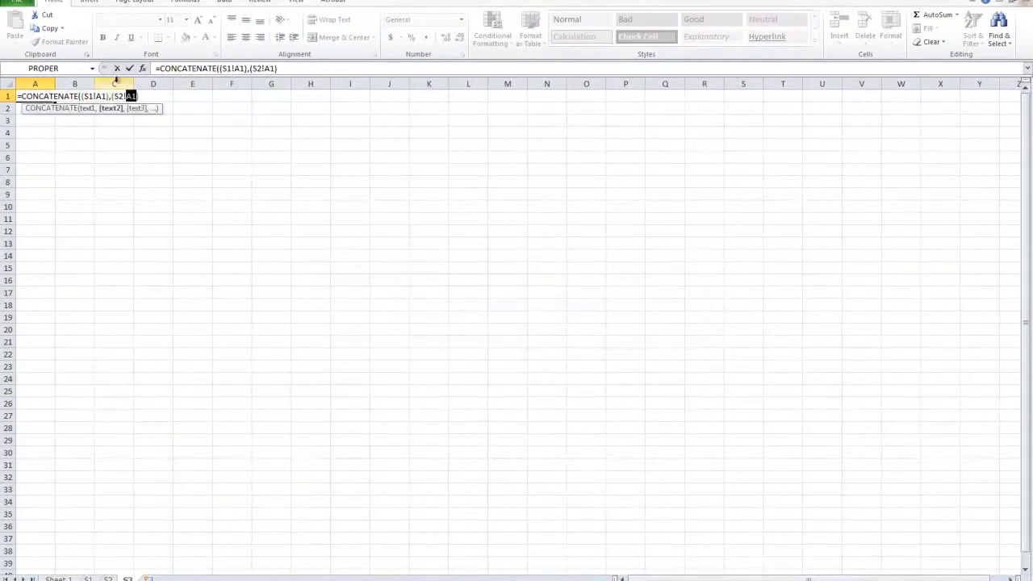
{"action": "left_click", "coordinate": [142, 97]}
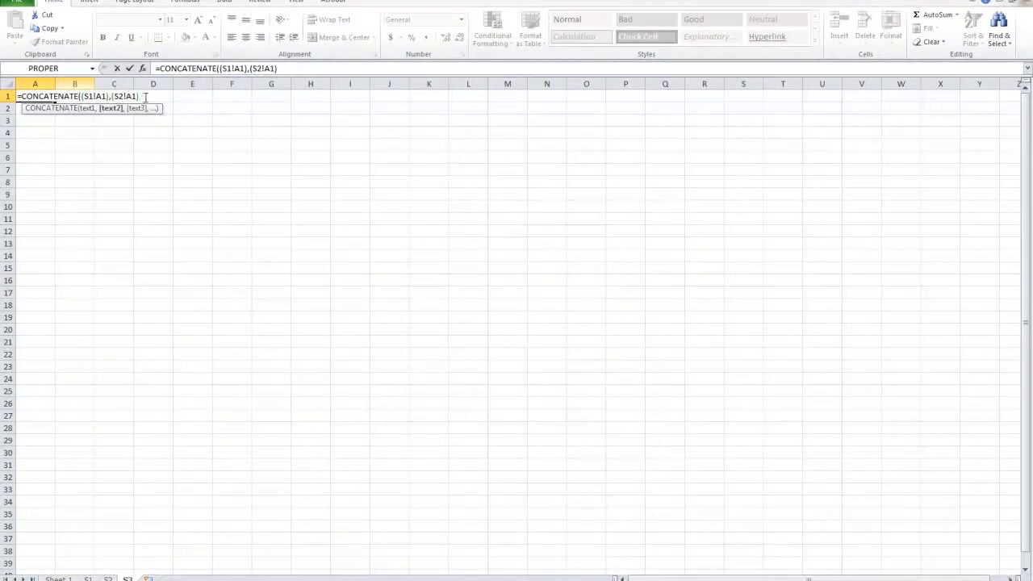
{"action": "key", "text": "ctrl+Return"}
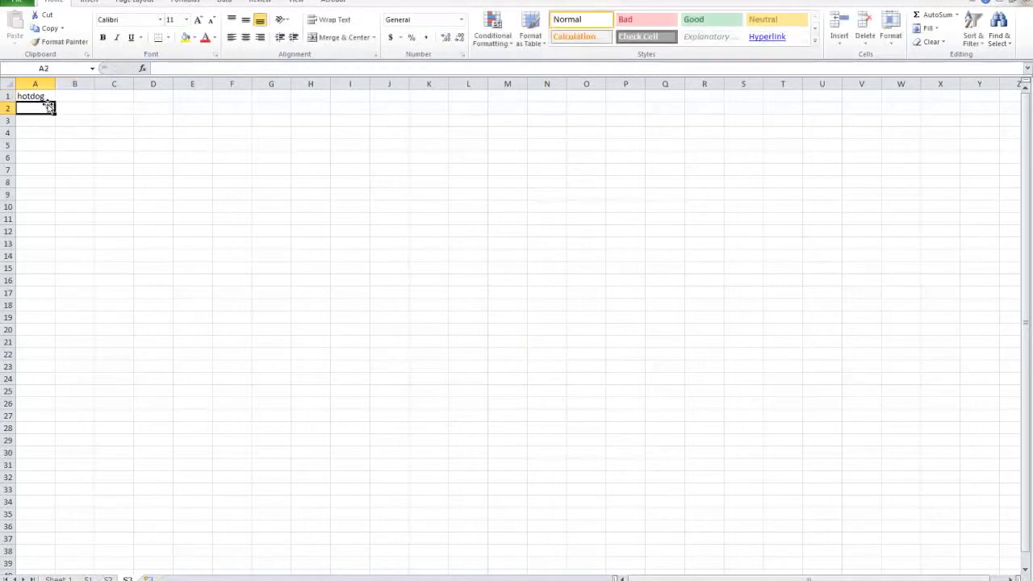
Step: Fill the CONCATENATE formula from cell A1 down to A2 on sheet S3
{"action": "left_click_drag", "start_coordinate": [53, 102], "coordinate": [53, 113]}
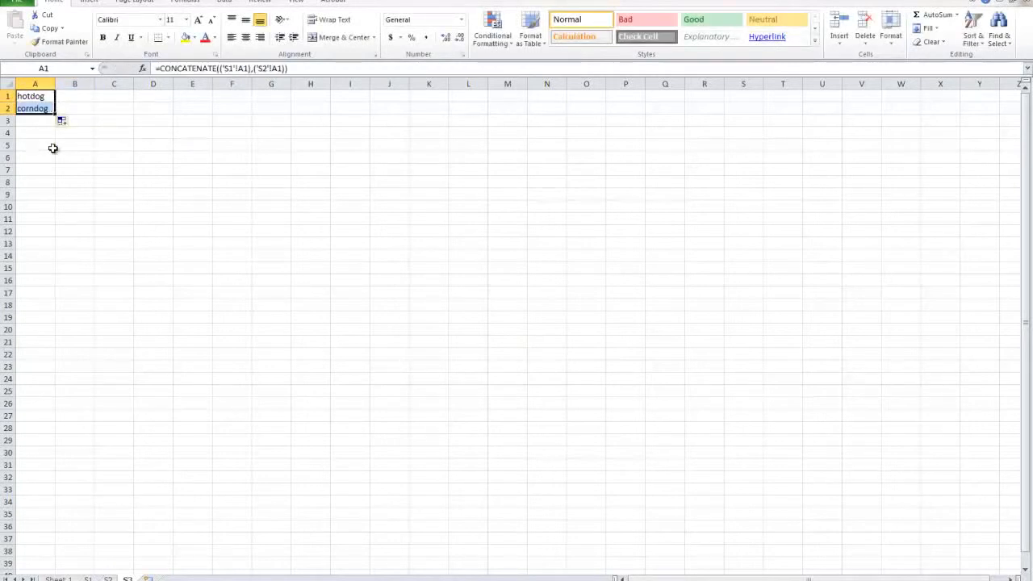
{"action": "left_click", "coordinate": [51, 147]}
{"action": "left_click", "coordinate": [35, 95]}
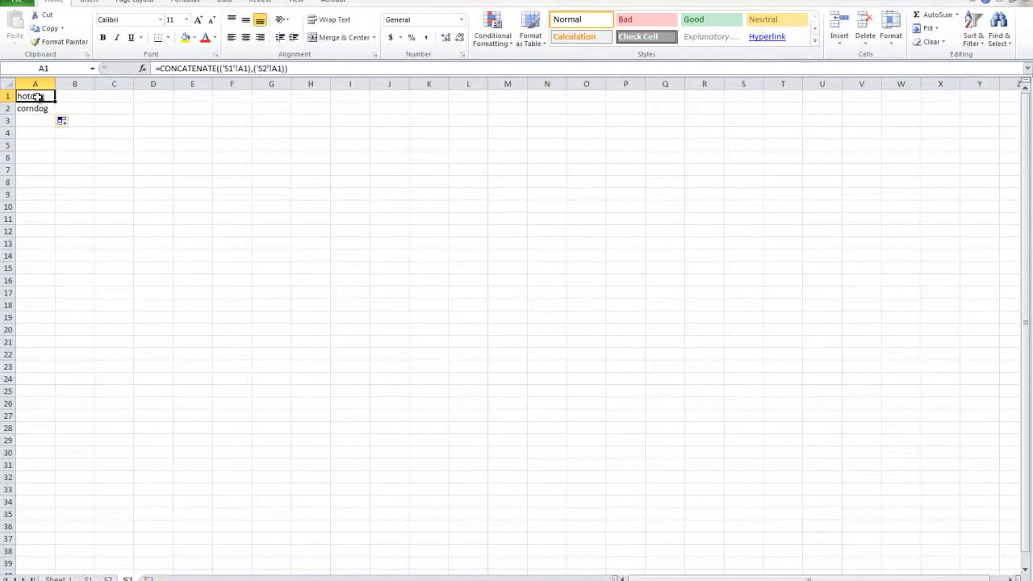
Step: Examine the function name, sheet references and cell references in the CONCATENATE formula in cell A1 without changing it
{"action": "double_click", "coordinate": [38, 97]}
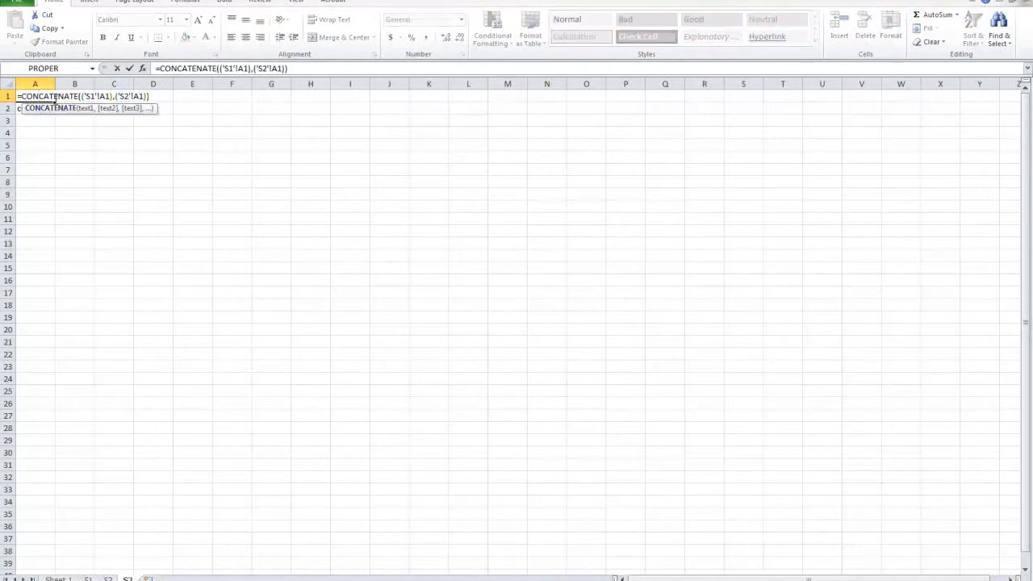
{"action": "double_click", "coordinate": [55, 97]}
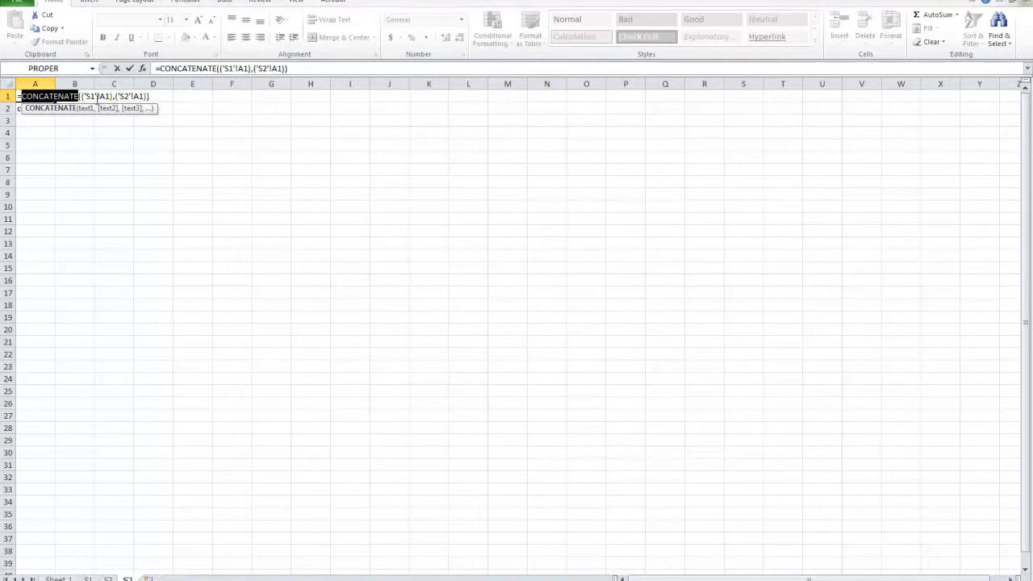
{"action": "left_click_drag", "start_coordinate": [112, 97], "coordinate": [82, 97]}
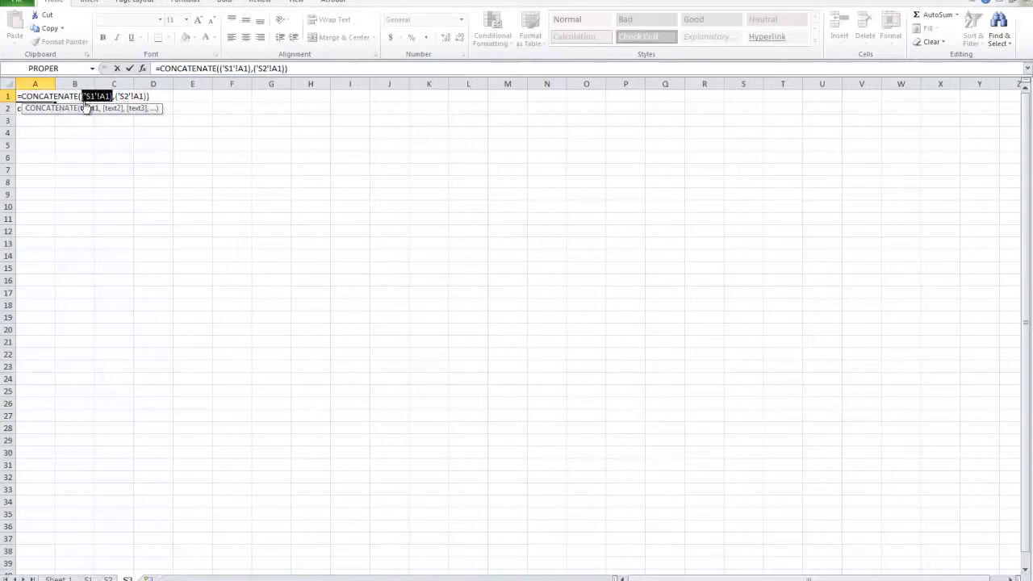
{"action": "left_click", "coordinate": [84, 96]}
{"action": "double_click", "coordinate": [142, 96]}
{"action": "double_click", "coordinate": [124, 96]}
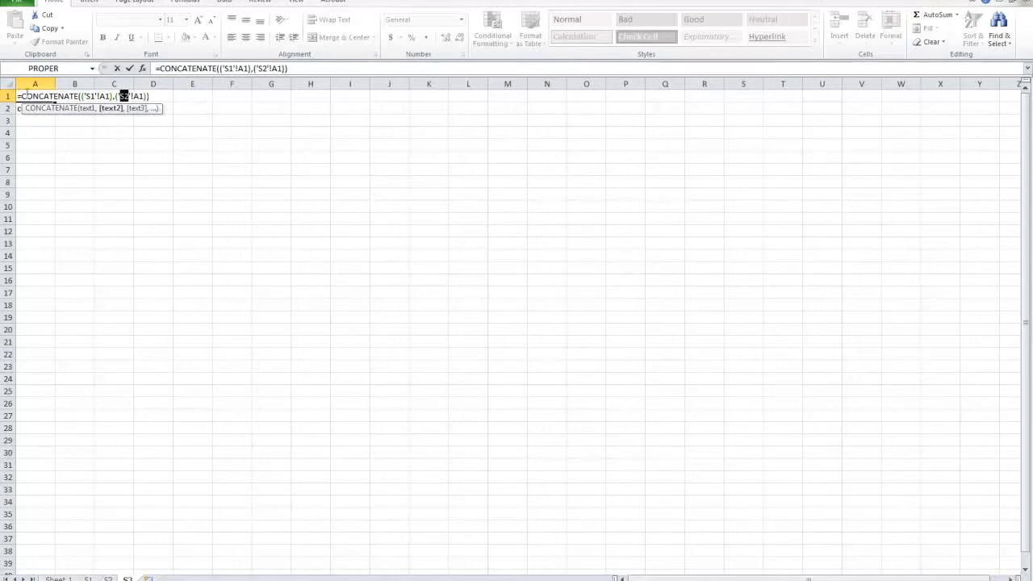
{"action": "left_click_drag", "start_coordinate": [55, 95], "coordinate": [149, 96]}
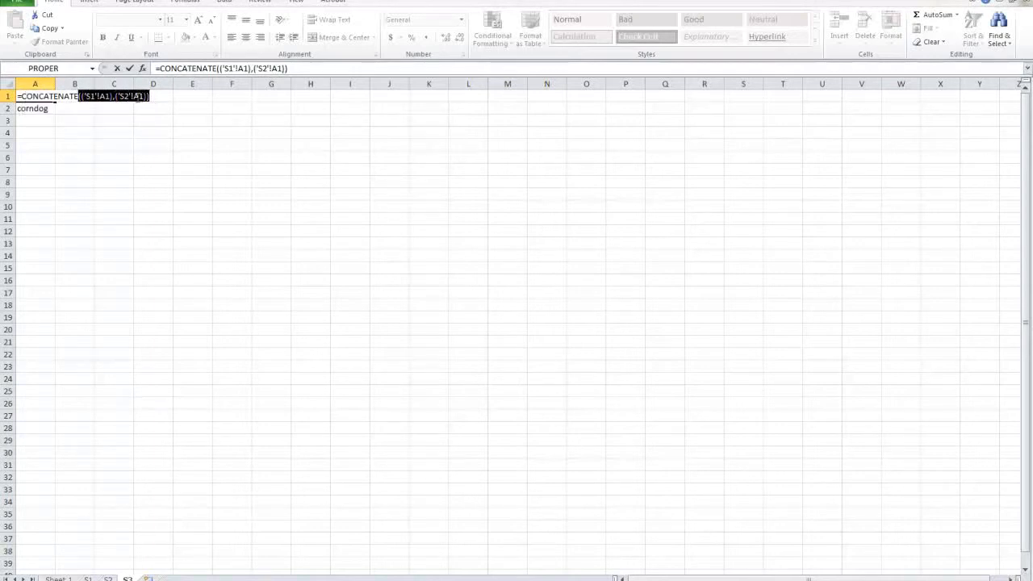
{"action": "double_click", "coordinate": [89, 96]}
{"action": "double_click", "coordinate": [105, 96]}
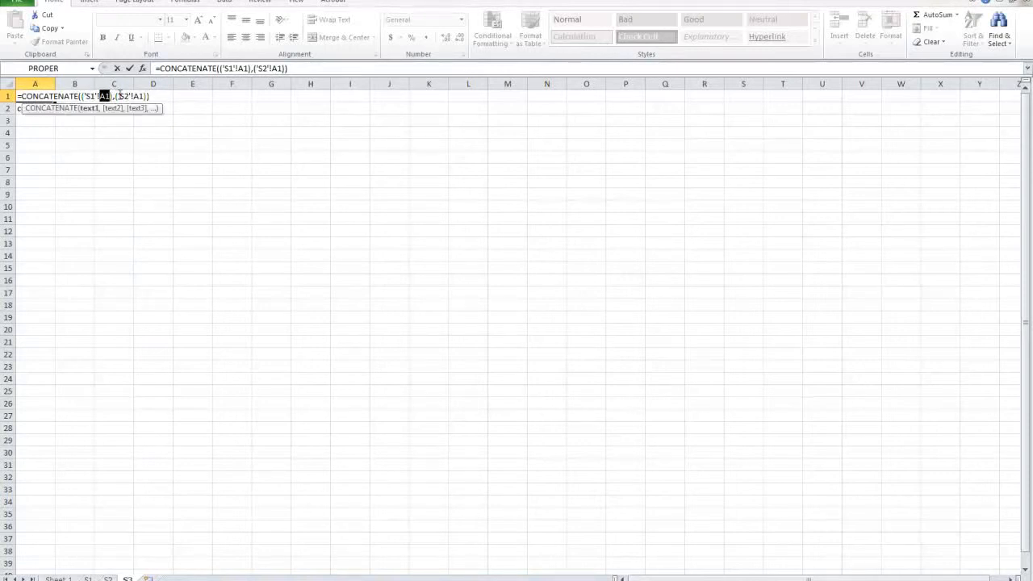
{"action": "left_click_drag", "start_coordinate": [120, 96], "coordinate": [17, 96]}
{"action": "key", "text": "Return"}
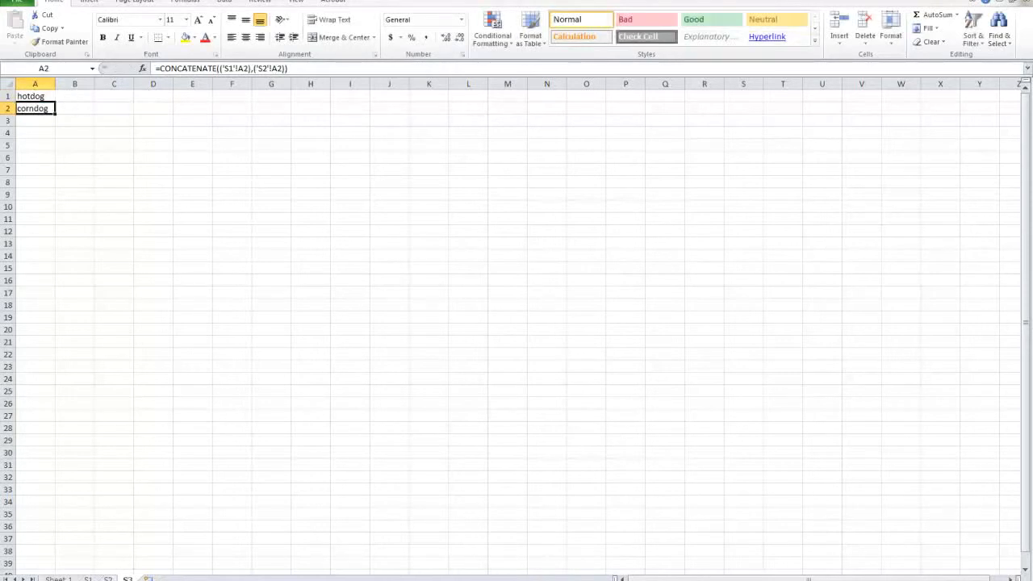
Step: Enter "every" in cell A3 of sheet S1 and "day" in cell A3 of sheet S2
{"action": "left_click", "coordinate": [89, 579]}
{"action": "left_click", "coordinate": [38, 120]}
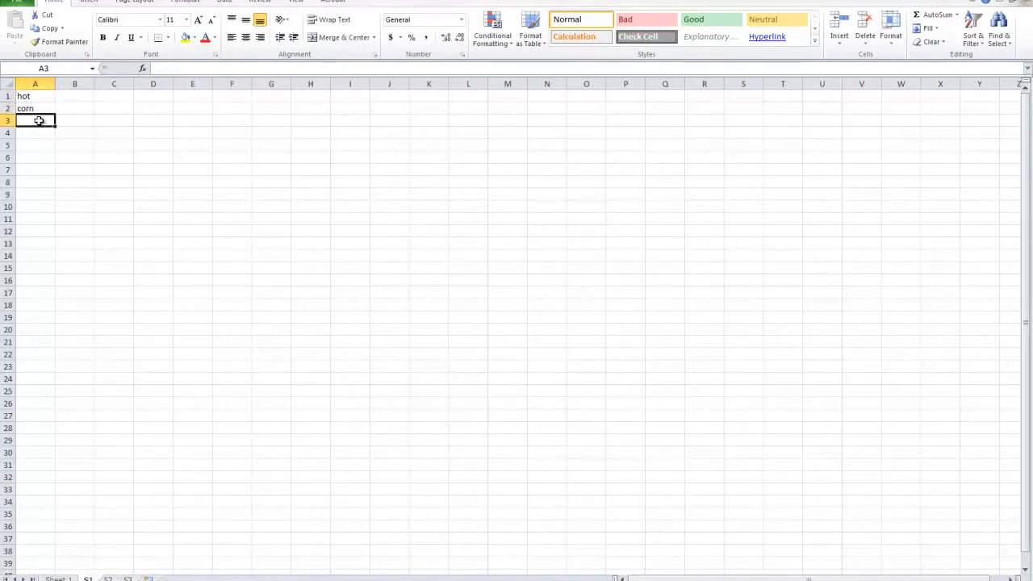
{"action": "type", "text": "every"}
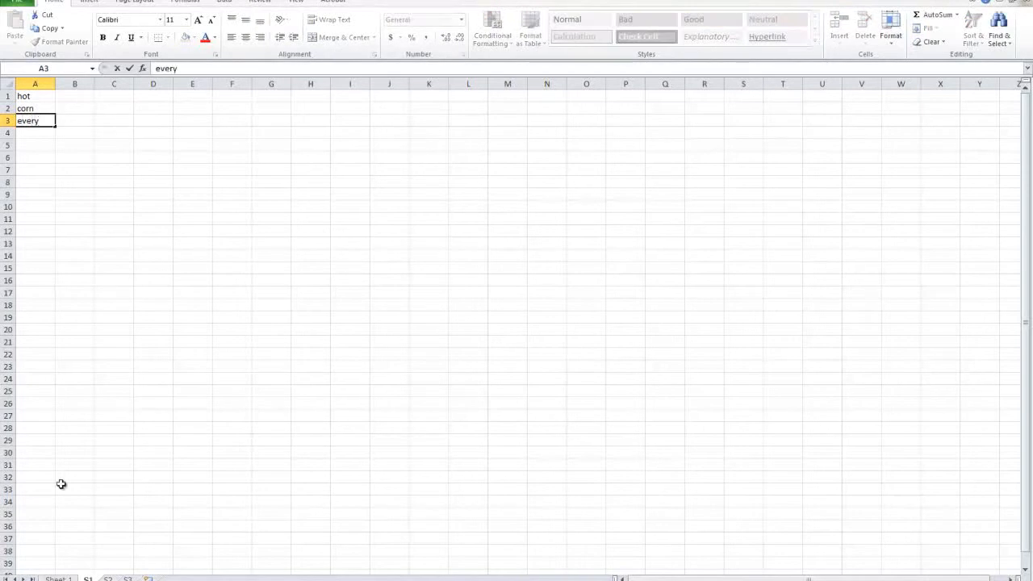
{"action": "left_click", "coordinate": [108, 578]}
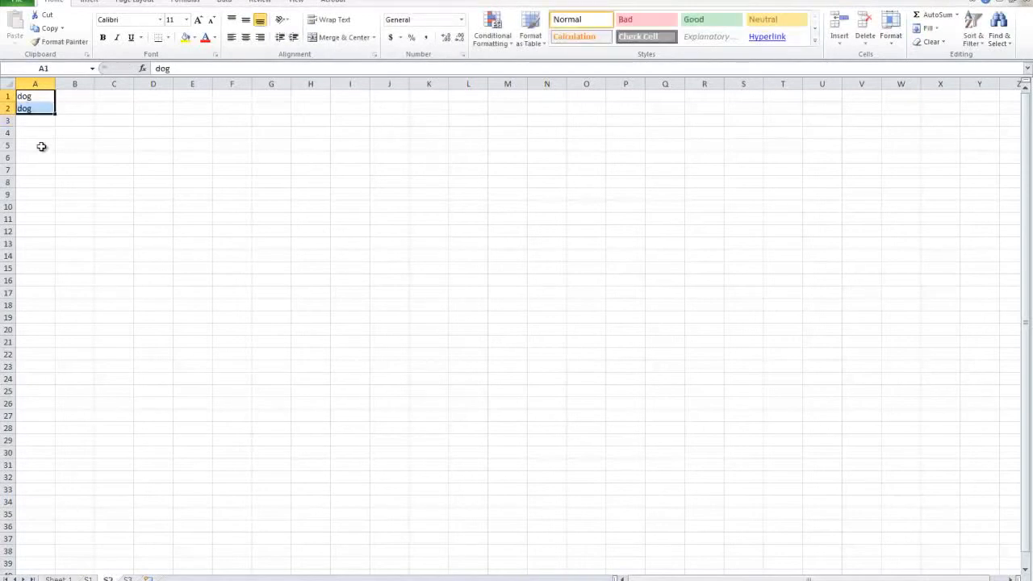
{"action": "left_click", "coordinate": [34, 121]}
{"action": "type", "text": "day"}
Step: Enter "hard" in cell A4 of sheet S1 and "work" in cell A4 of sheet S2
{"action": "left_click", "coordinate": [87, 579]}
{"action": "left_click", "coordinate": [42, 132]}
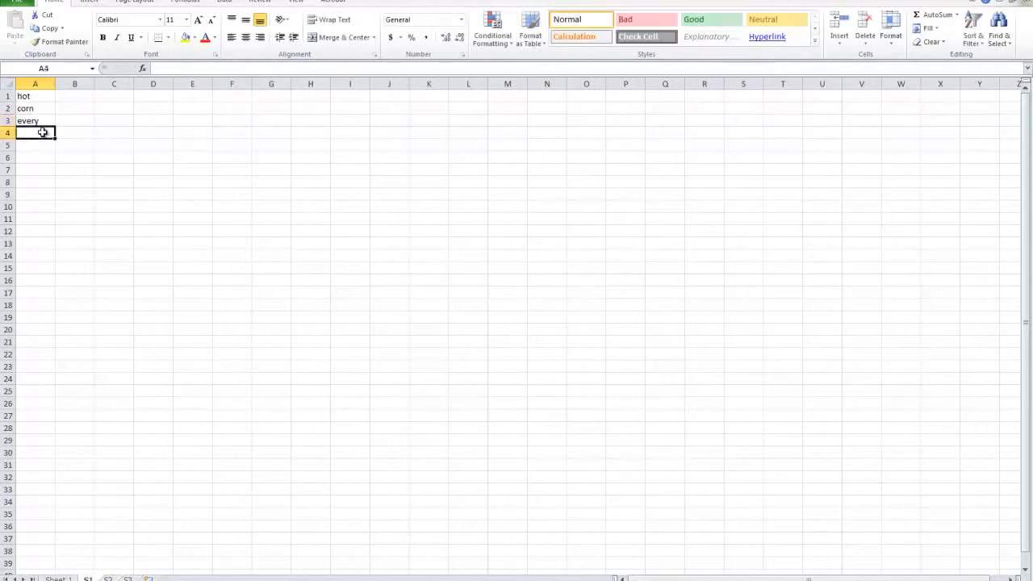
{"action": "type", "text": "hard"}
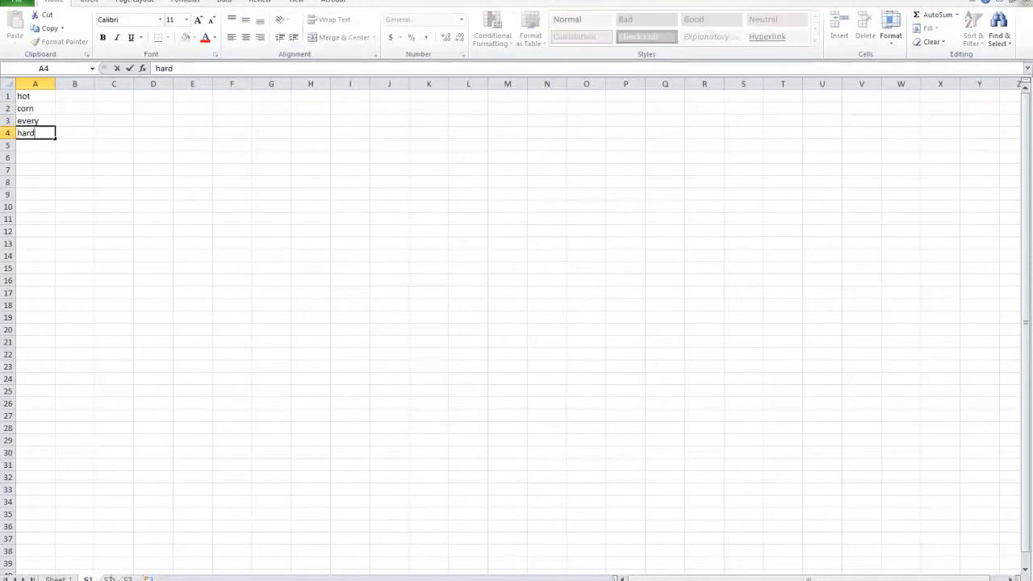
{"action": "left_click", "coordinate": [108, 578]}
{"action": "left_click", "coordinate": [37, 132]}
{"action": "type", "text": "work"}
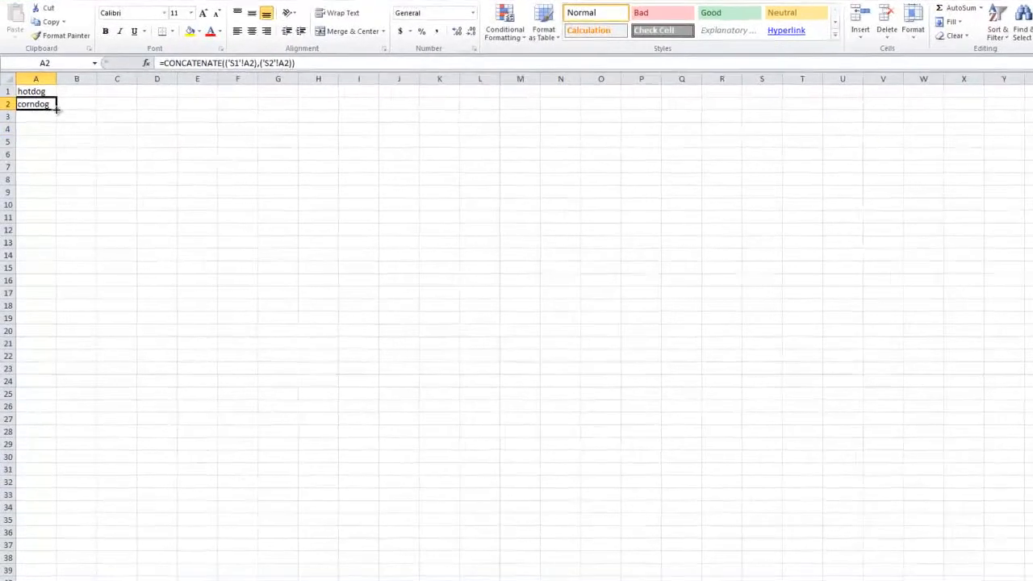
Step: Fill the CONCATENATE formula from cell A2 down to A4 on sheet S3 and check each combined word
{"action": "left_click_drag", "start_coordinate": [73, 62], "coordinate": [74, 96]}
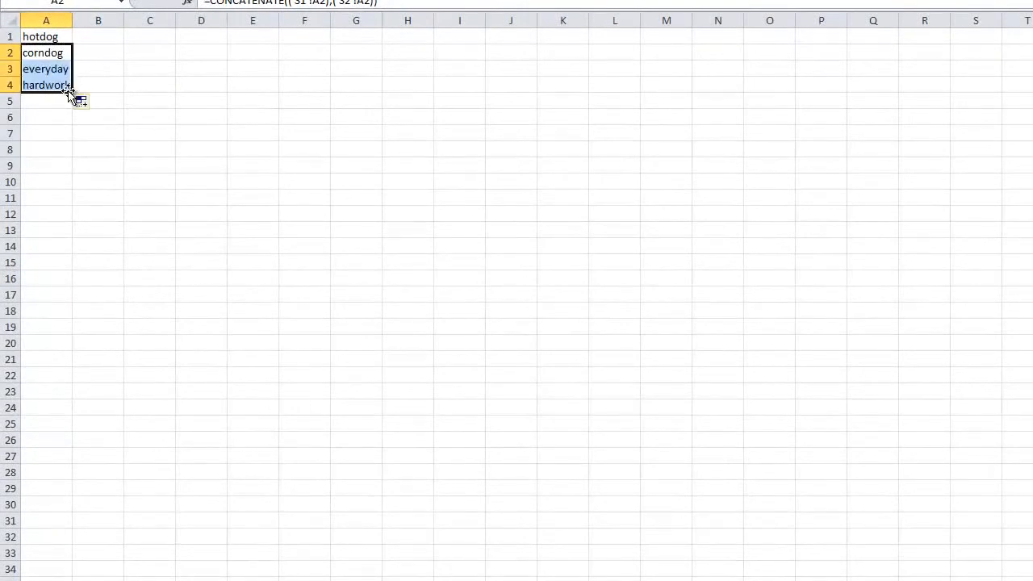
{"action": "left_click", "coordinate": [42, 71]}
{"action": "left_click", "coordinate": [40, 37]}
{"action": "left_click", "coordinate": [47, 53]}
{"action": "left_click", "coordinate": [56, 69]}
{"action": "left_click", "coordinate": [63, 86]}
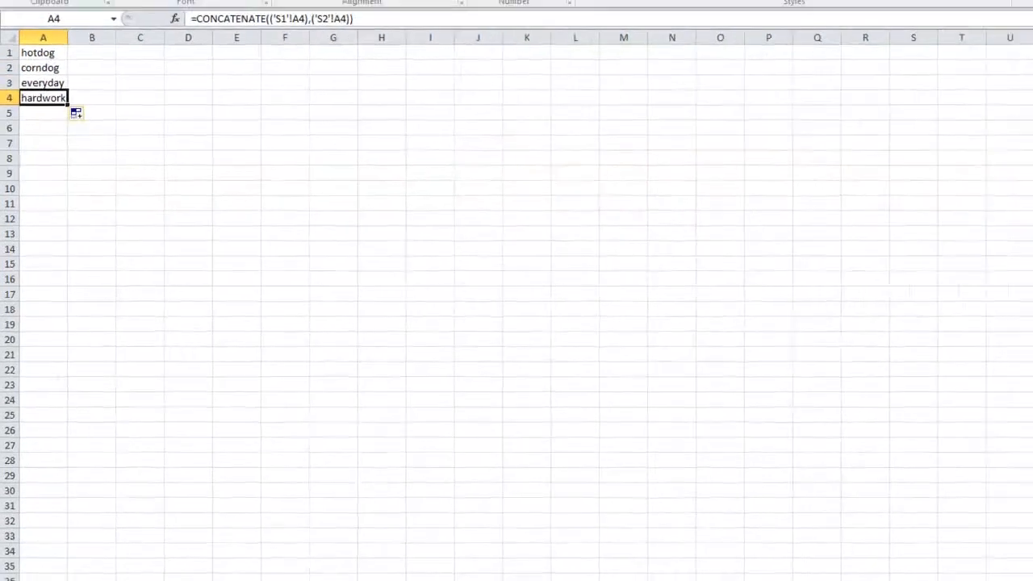
Step: Compare the source words in A1:A4 on sheets S1 and S2 with the combined words on sheet S3
{"action": "left_click", "coordinate": [105, 579]}
{"action": "left_click", "coordinate": [90, 579]}
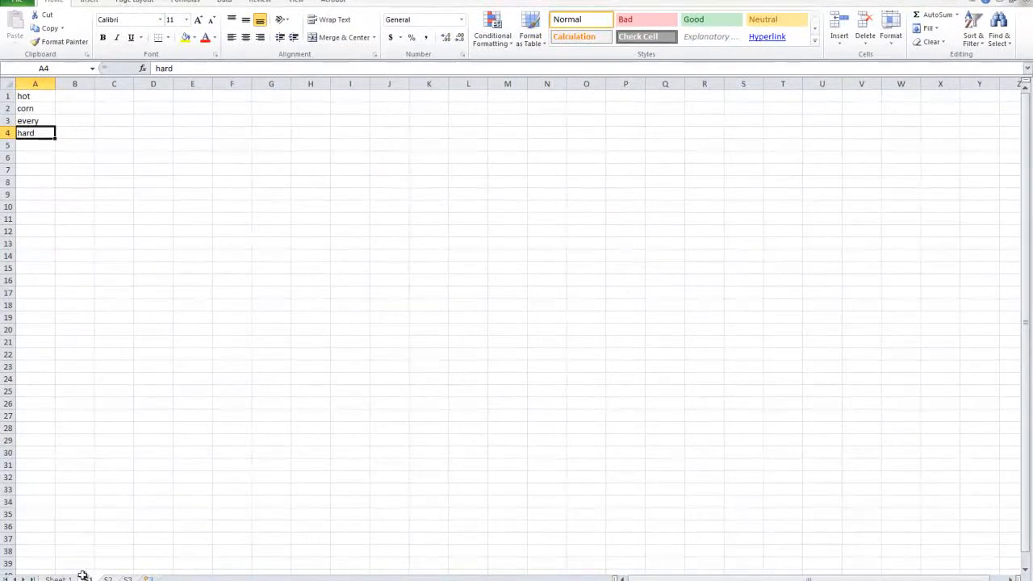
{"action": "left_click_drag", "start_coordinate": [43, 99], "coordinate": [36, 133]}
{"action": "key", "text": "ctrl+Page_Down"}
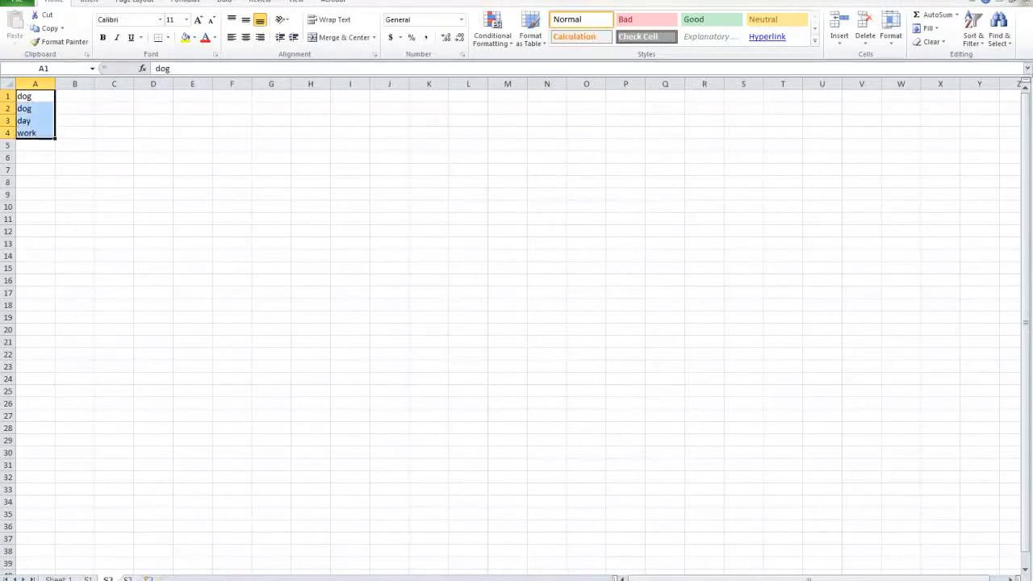
{"action": "key", "text": "ctrl+Page_Down"}
{"action": "left_click", "coordinate": [39, 108]}
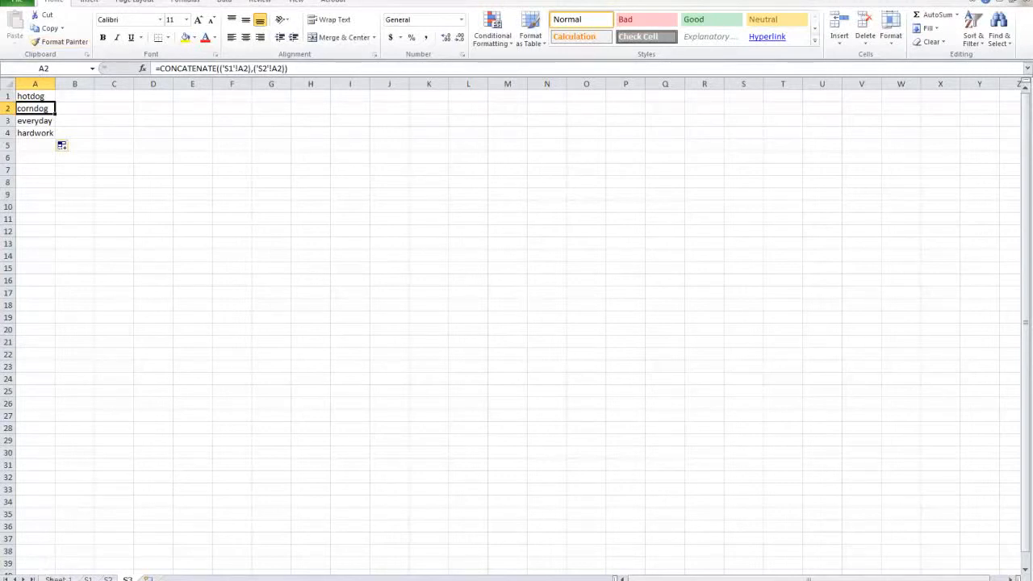
Step: Bold the first topic, "1. Combining text from multiple sheets", on Sheet 1 and highlight the second topic
{"action": "left_click", "coordinate": [58, 579]}
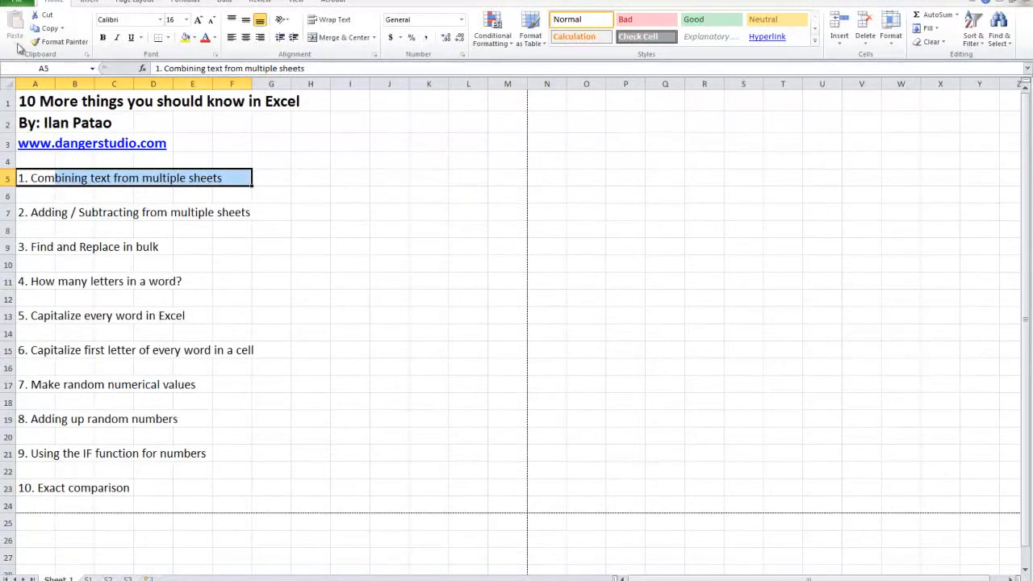
{"action": "left_click", "coordinate": [103, 38]}
{"action": "left_click", "coordinate": [109, 298]}
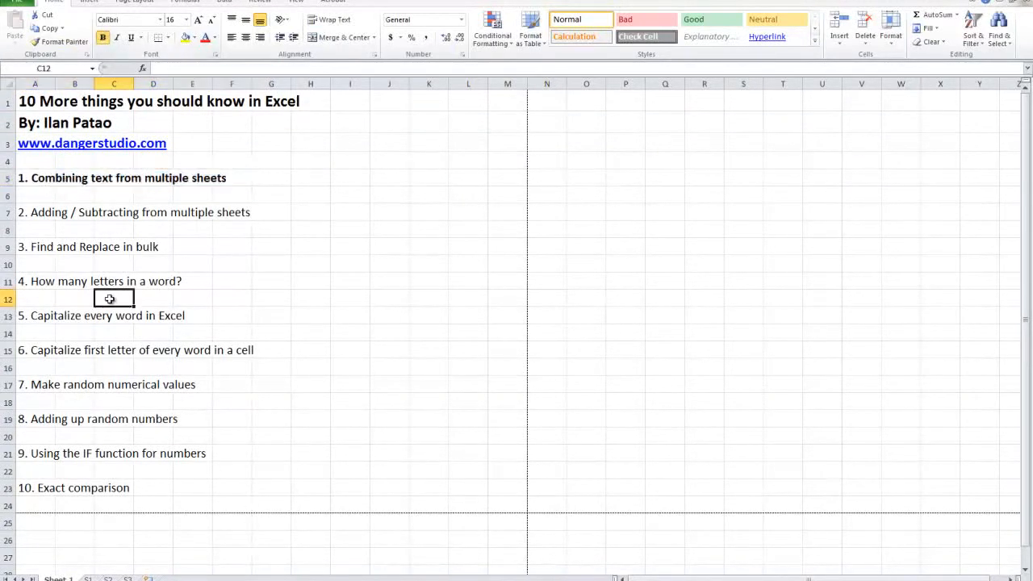
{"action": "left_click_drag", "start_coordinate": [23, 212], "coordinate": [242, 213]}
Step: Enter the numbers 1, 2, 3 and 4 in cells A1:A4 of sheet S1
{"action": "left_click", "coordinate": [88, 579]}
{"action": "left_click", "coordinate": [108, 579]}
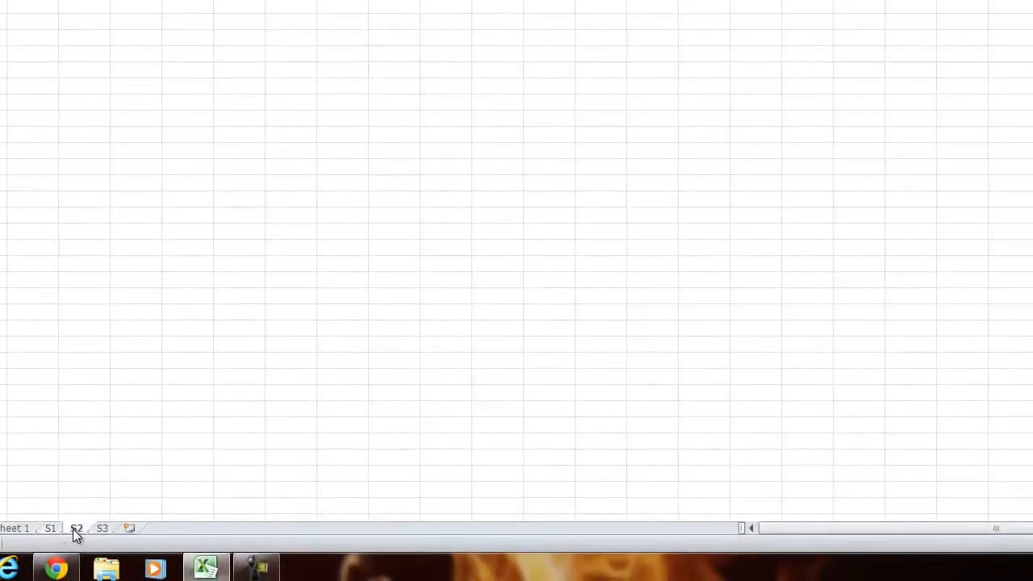
{"action": "left_click", "coordinate": [52, 529]}
{"action": "left_click", "coordinate": [40, 62]}
{"action": "type", "text": "1"}
{"action": "key", "text": "Return"}
{"action": "type", "text": "2"}
{"action": "key", "text": "Return"}
{"action": "type", "text": "3"}
{"action": "key", "text": "Return"}
{"action": "type", "text": "4"}
{"action": "key", "text": "Return"}
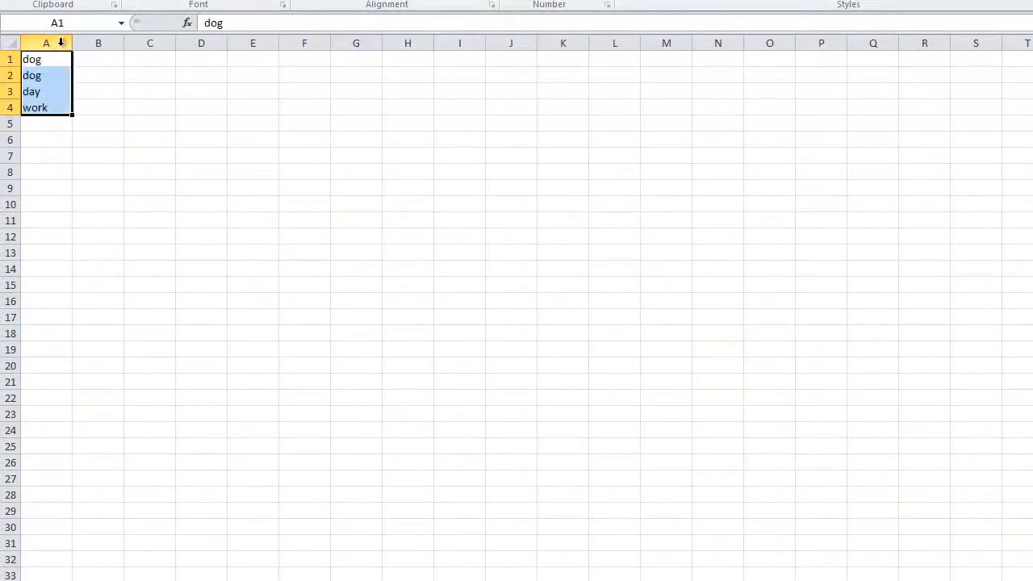
Step: Enter the numbers 4, 3, 2 and 1 in cells A1:A4 of sheet S2
{"action": "left_click", "coordinate": [53, 61]}
{"action": "type", "text": "4"}
{"action": "key", "text": "Return"}
{"action": "type", "text": "3"}
{"action": "key", "text": "Return"}
{"action": "type", "text": "2"}
{"action": "key", "text": "Return"}
{"action": "type", "text": "1"}
{"action": "left_click", "coordinate": [31, 178]}
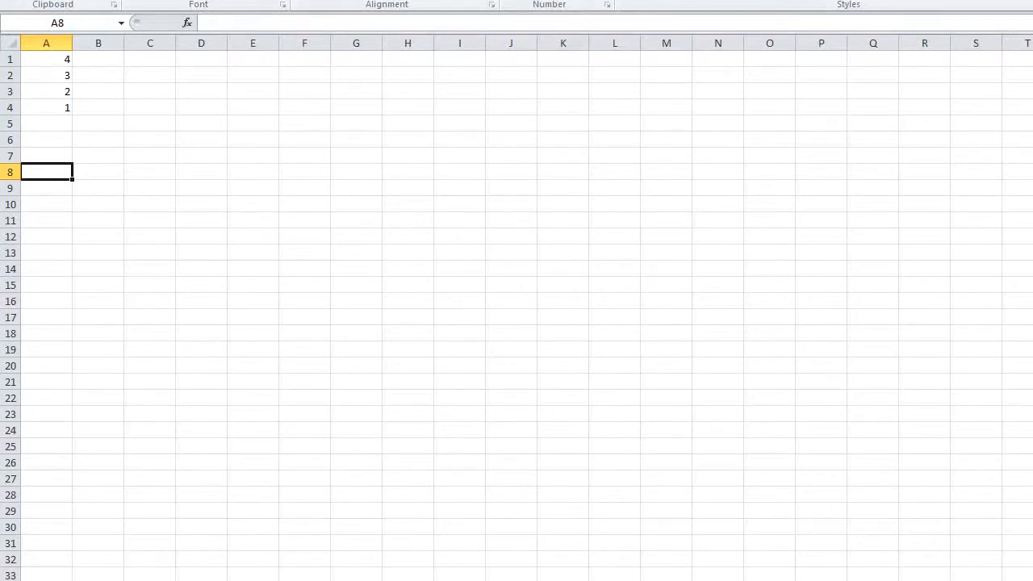
Step: Replace CONCATENATE with SUM in the formula in cell A1 of sheet S3, keeping the references to A1 on S1 and S2
{"action": "key", "text": "ctrl+Page_Down"}
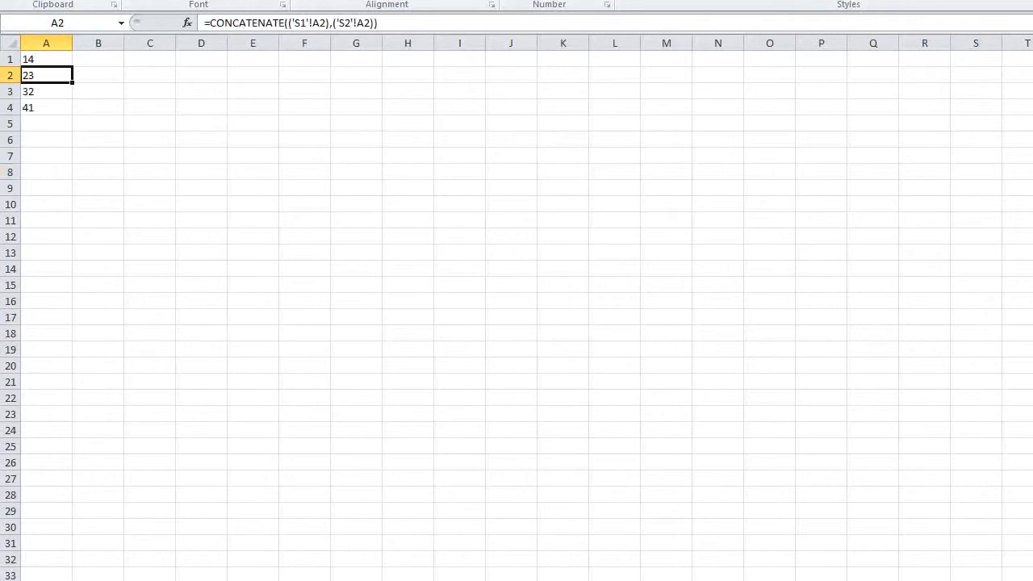
{"action": "left_click_drag", "start_coordinate": [36, 111], "coordinate": [36, 59]}
{"action": "left_click", "coordinate": [37, 83]}
{"action": "double_click", "coordinate": [43, 58]}
{"action": "left_click_drag", "start_coordinate": [101, 59], "coordinate": [24, 59]}
{"action": "type", "text": "SUM(('S1'!A1),('S2'!A1"}
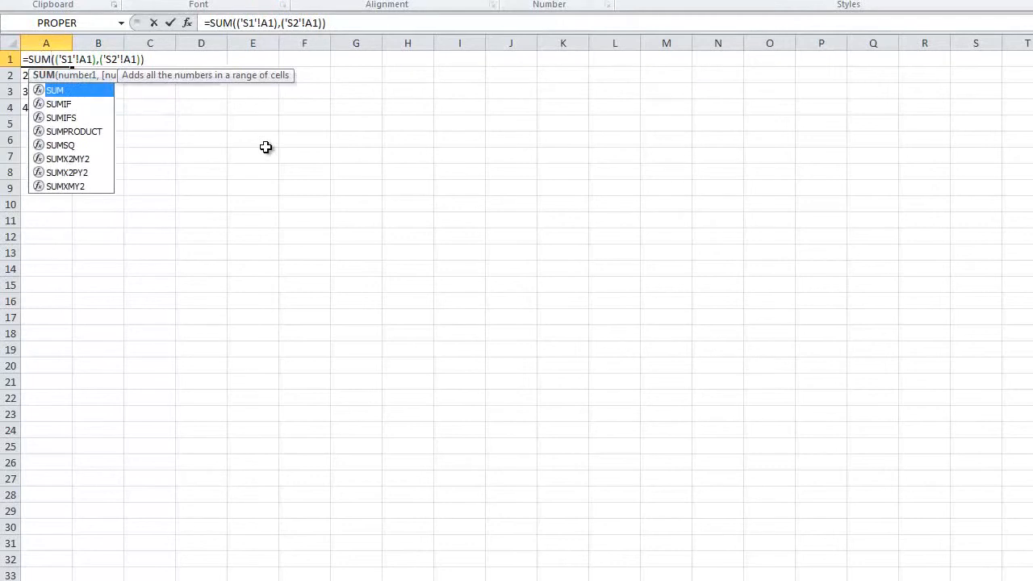
{"action": "key", "text": "Return"}
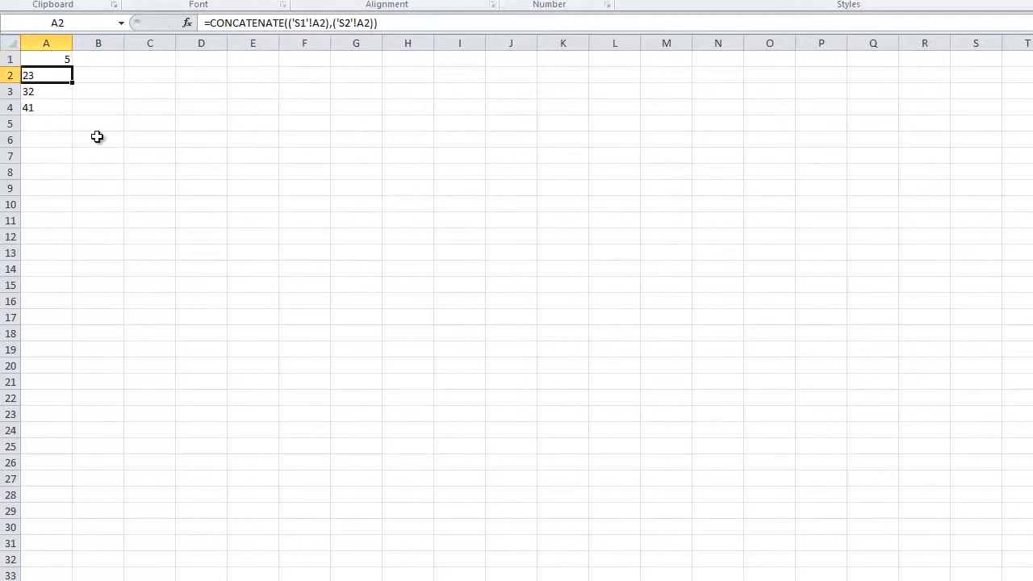
Step: Fill the SUM formula from A1 down to A4 on sheet S3 and check it against the numbers on S1 and S2
{"action": "left_click", "coordinate": [69, 62]}
{"action": "left_click_drag", "start_coordinate": [69, 62], "coordinate": [72, 114]}
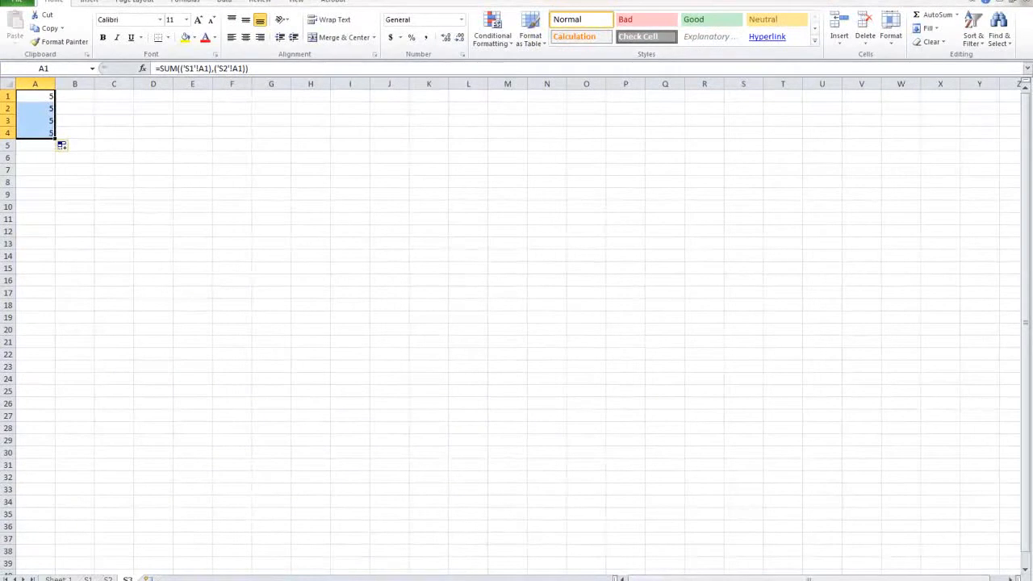
{"action": "key", "text": "ctrl+Page_Up"}
{"action": "key", "text": "ctrl+Page_Up"}
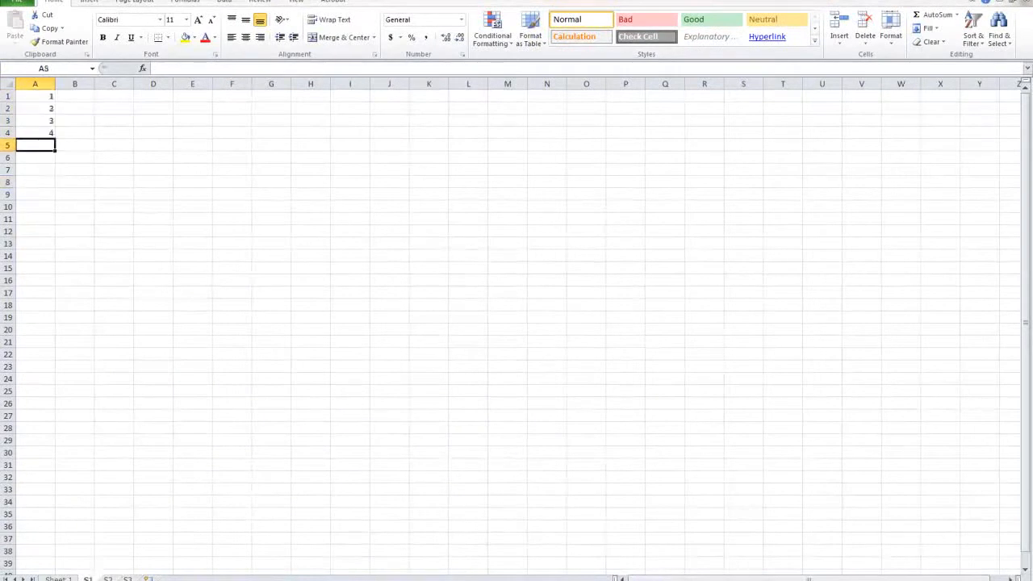
{"action": "left_click", "coordinate": [107, 579]}
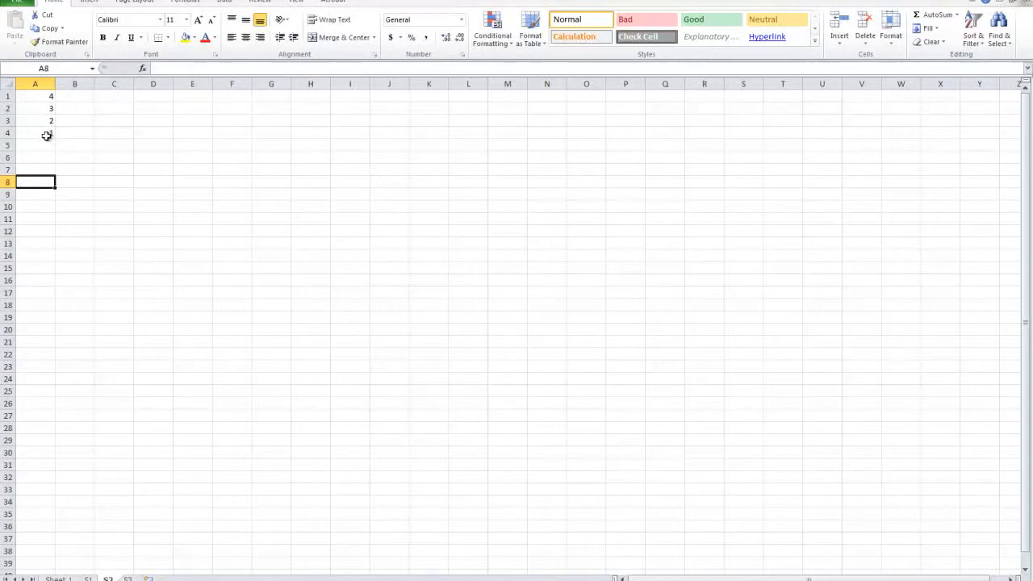
{"action": "key", "text": "ctrl+Page_Down"}
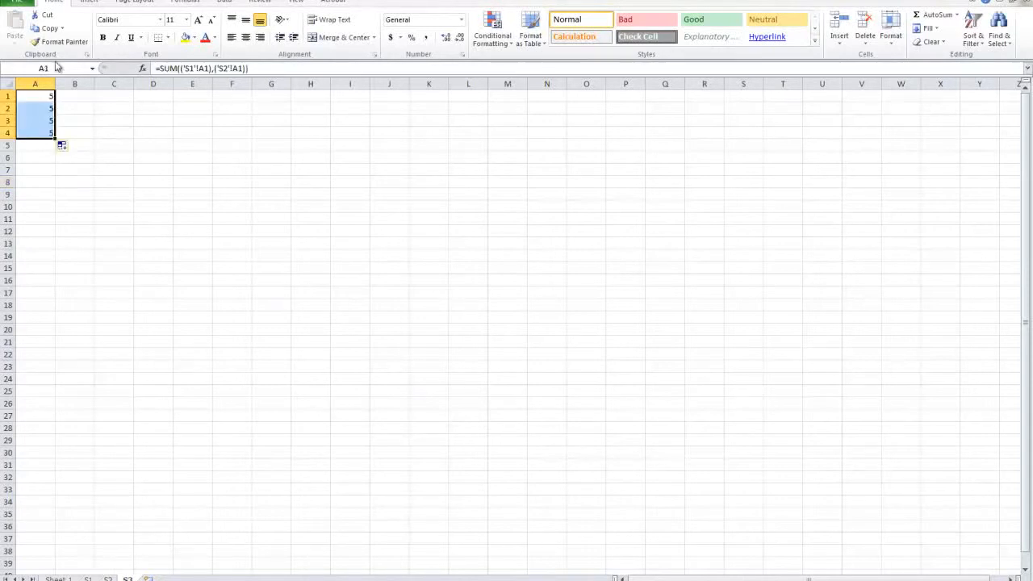
{"action": "left_click", "coordinate": [47, 95]}
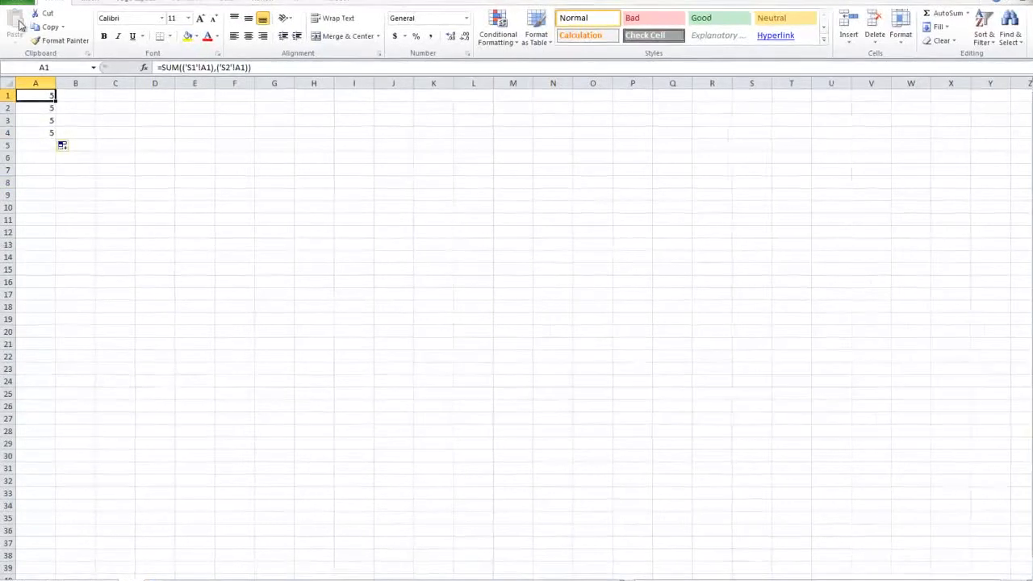
Step: Review the SUM function in cell A1 of sheet S3 and fill its formula down to A28
{"action": "double_click", "coordinate": [34, 95]}
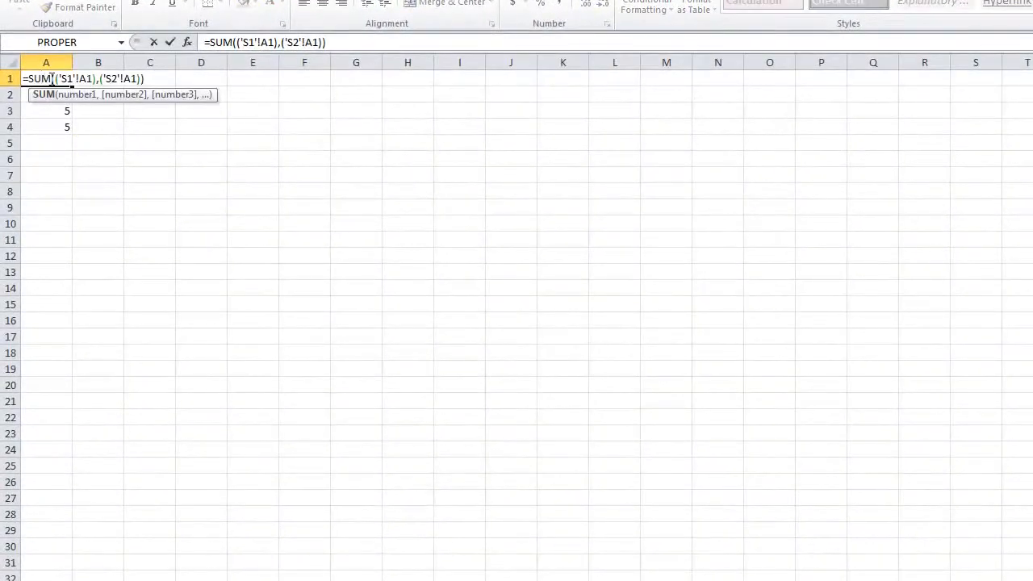
{"action": "left_click_drag", "start_coordinate": [25, 78], "coordinate": [30, 78]}
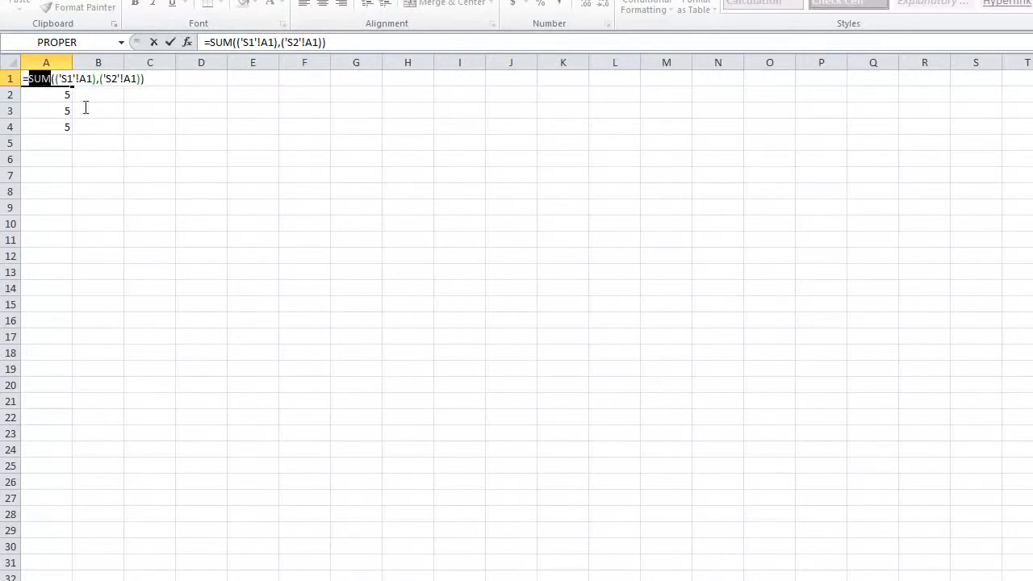
{"action": "left_click", "coordinate": [40, 113]}
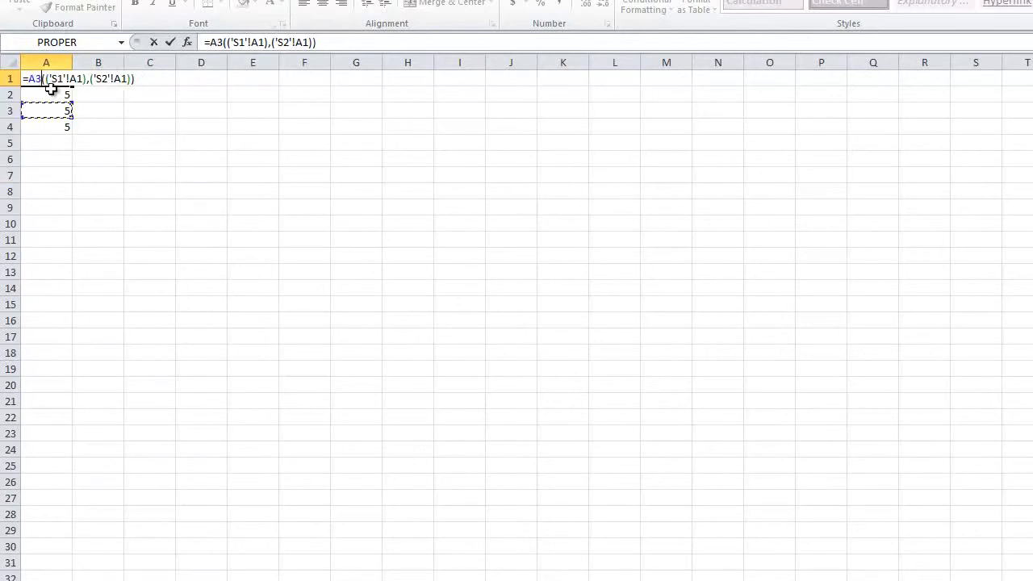
{"action": "key", "text": "ctrl+z"}
{"action": "key", "text": "Return"}
{"action": "left_click", "coordinate": [61, 78]}
{"action": "left_click_drag", "start_coordinate": [71, 85], "coordinate": [64, 516]}
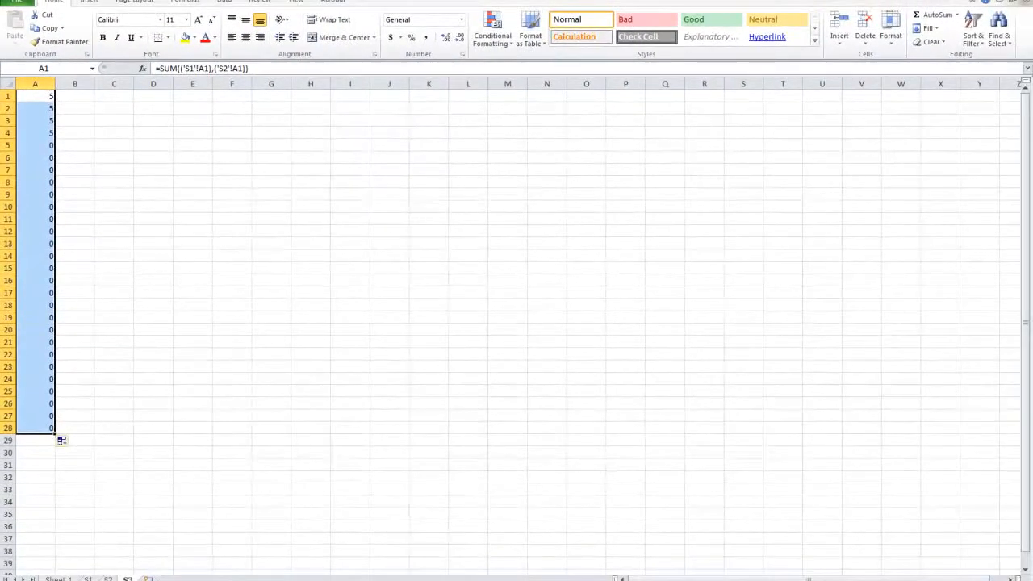
Step: Enter the numbers 4, 5, 6, 7, 8, 9 and 0 in cells A5:A11 of sheet S1
{"action": "left_click", "coordinate": [90, 579]}
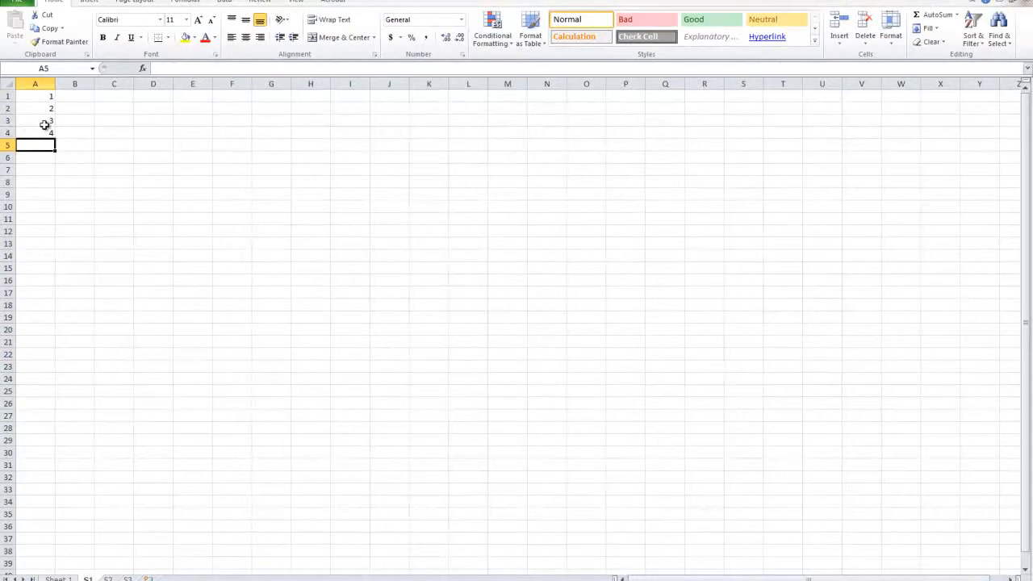
{"action": "type", "text": "4"}
{"action": "key", "text": "Return"}
{"action": "type", "text": "5"}
{"action": "key", "text": "Return"}
{"action": "type", "text": "6"}
{"action": "key", "text": "Return"}
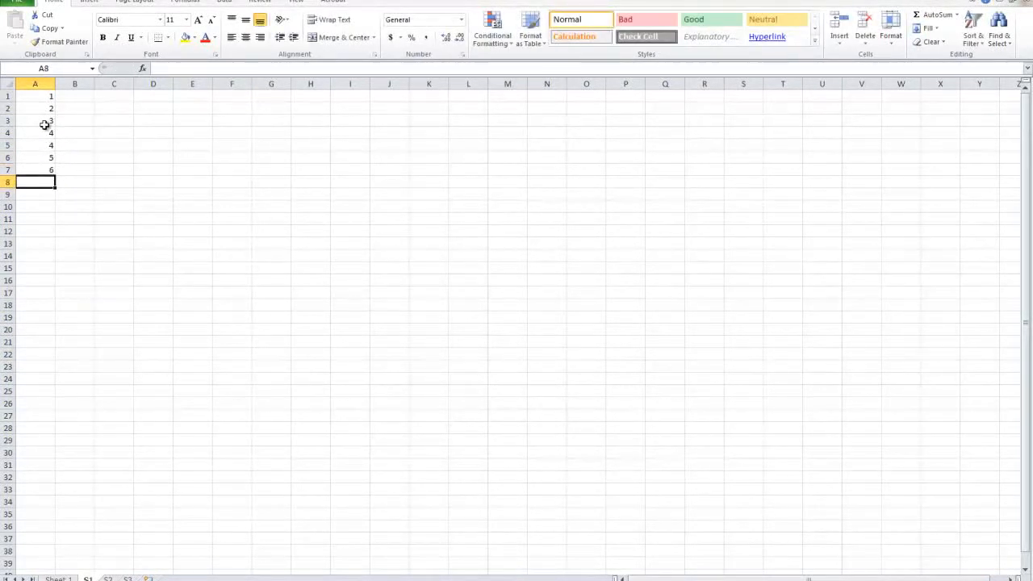
{"action": "type", "text": "7"}
{"action": "key", "text": "Return"}
{"action": "type", "text": "8"}
{"action": "key", "text": "Return"}
{"action": "type", "text": "9"}
{"action": "key", "text": "Return"}
{"action": "type", "text": "0"}
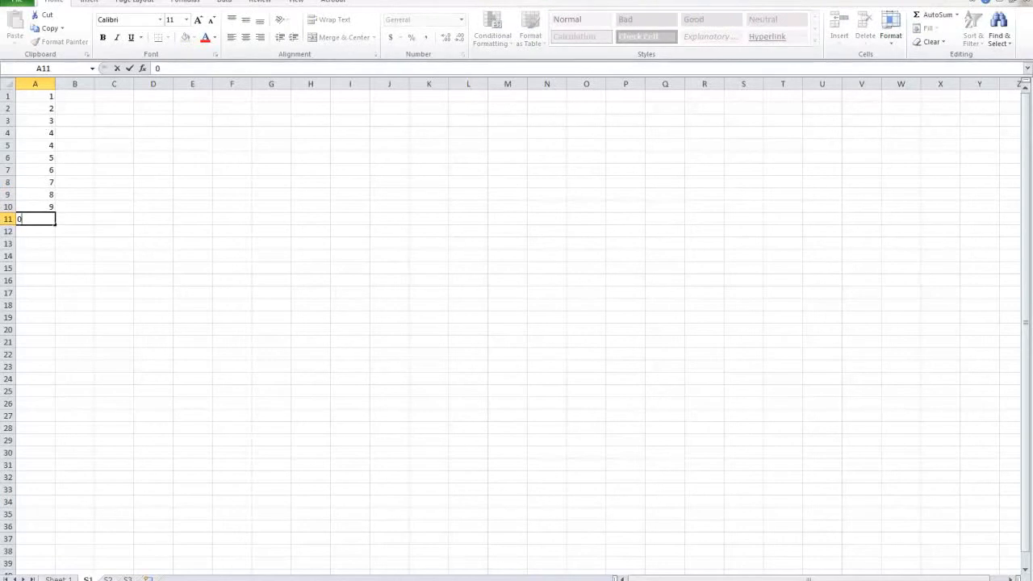
Step: Enter the numbers 1 through 7 in cells A5:A11 of sheet S2
{"action": "left_click", "coordinate": [108, 579]}
{"action": "left_click", "coordinate": [42, 146]}
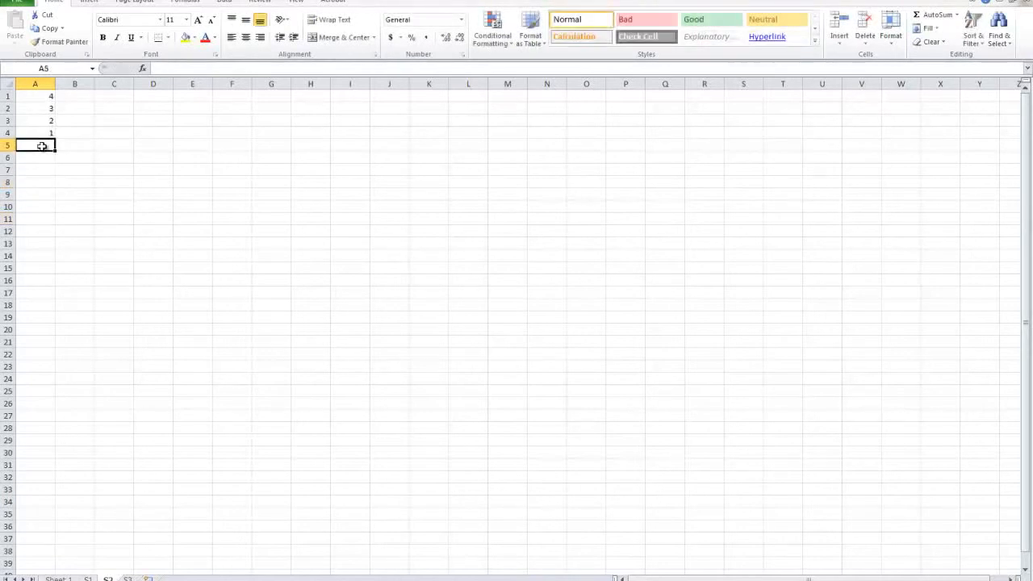
{"action": "type", "text": "1 2 3 4 5 6 "}
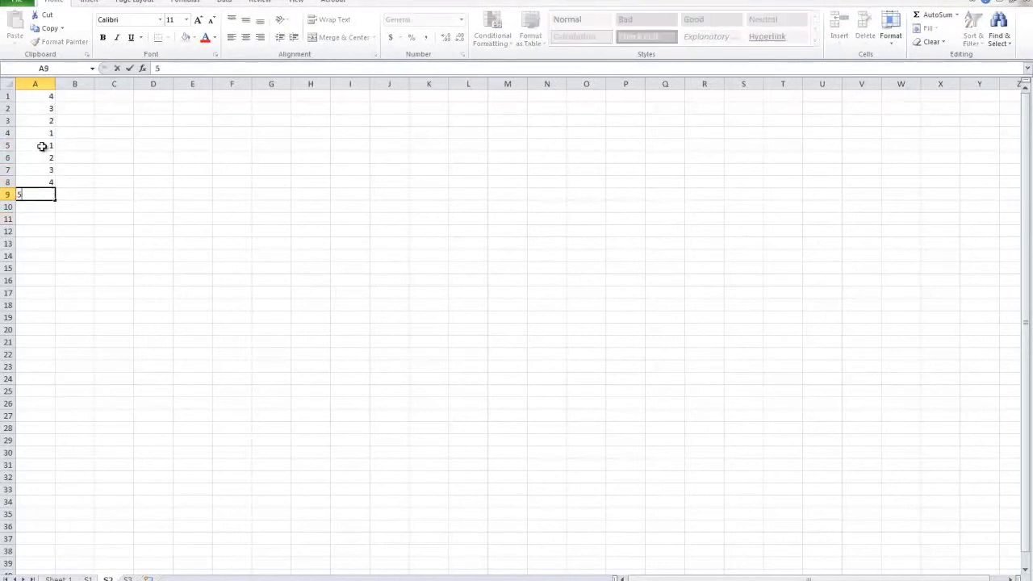
{"action": "type", "text": "7"}
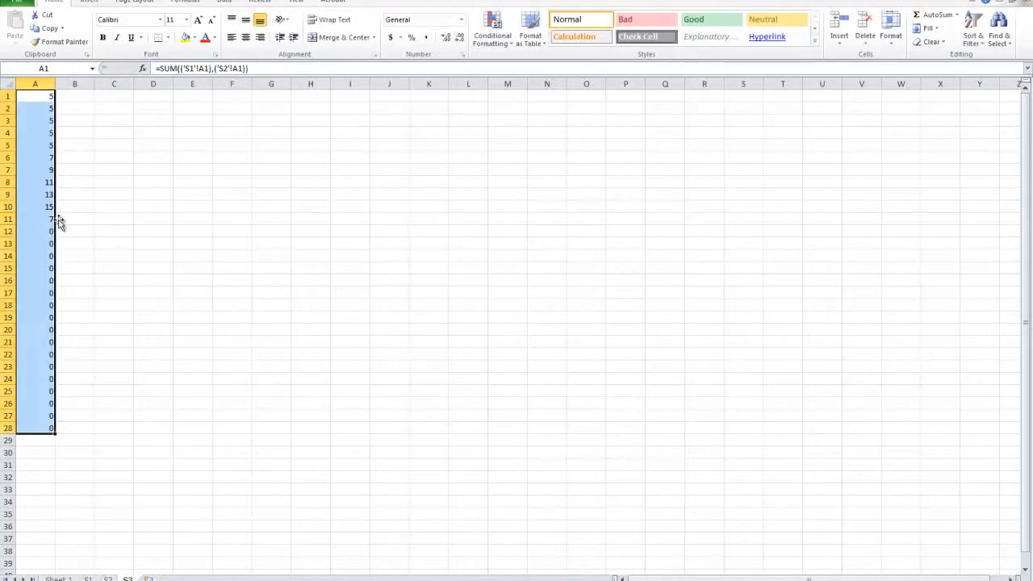
Step: Check the sums in A6:A11 on sheet S3 against the added numbers on sheets S1 and S2
{"action": "left_click_drag", "start_coordinate": [51, 220], "coordinate": [41, 159]}
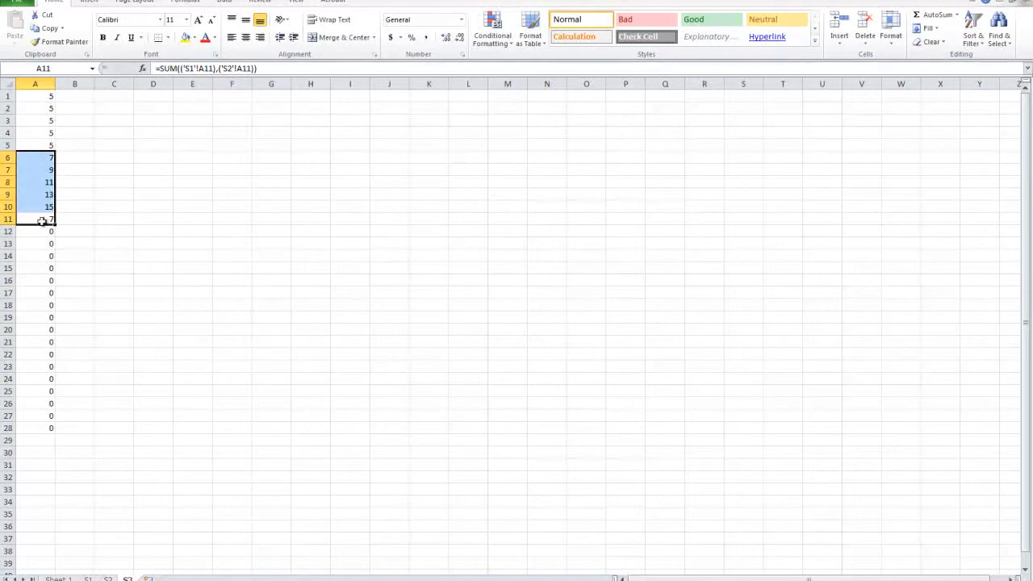
{"action": "left_click", "coordinate": [87, 579]}
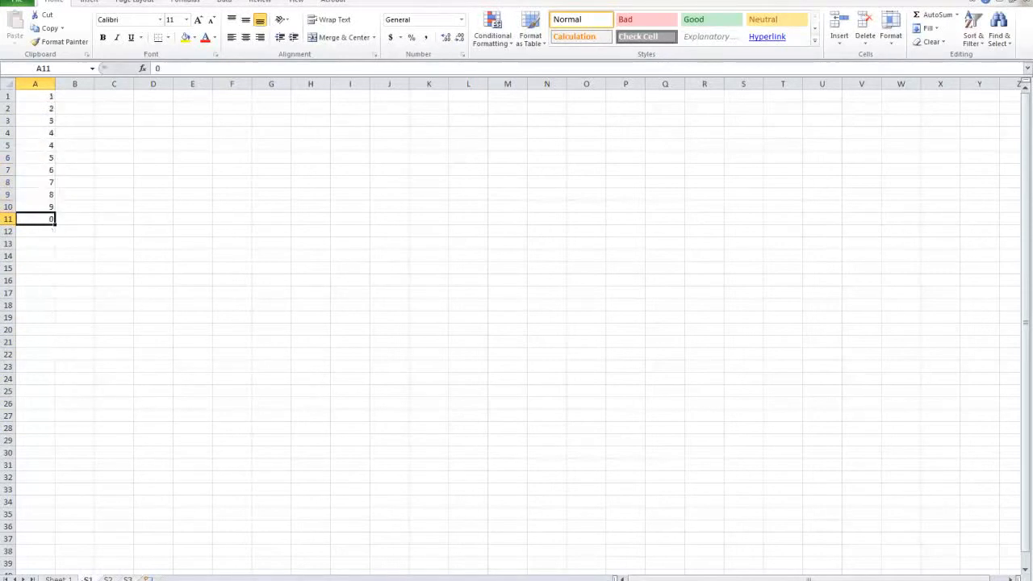
{"action": "left_click", "coordinate": [107, 578]}
{"action": "left_click", "coordinate": [127, 578]}
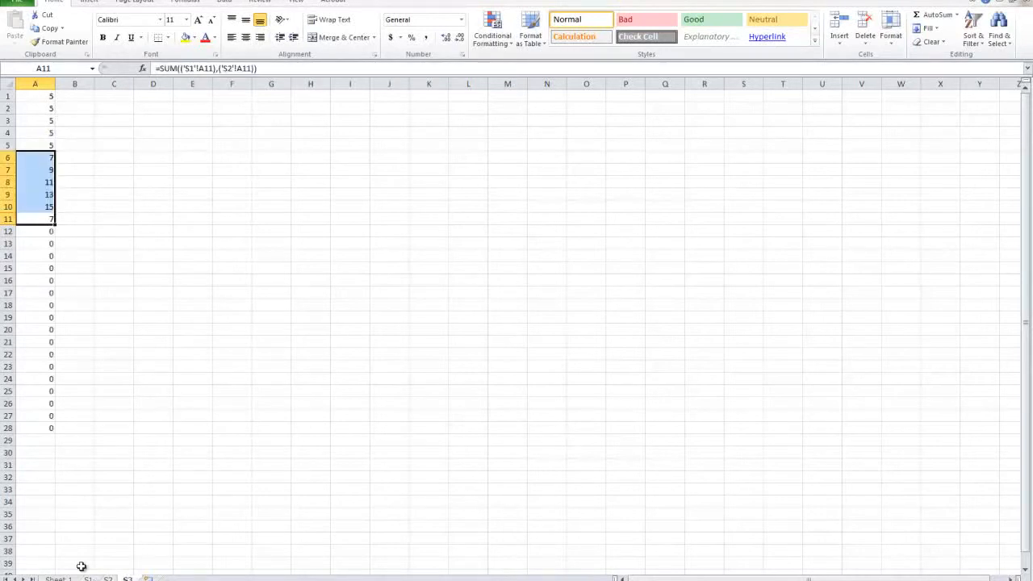
Step: Examine each part of the SUM formula in cell A1 of sheet S3: the function name, parentheses, sheet name and cell reference
{"action": "double_click", "coordinate": [30, 100]}
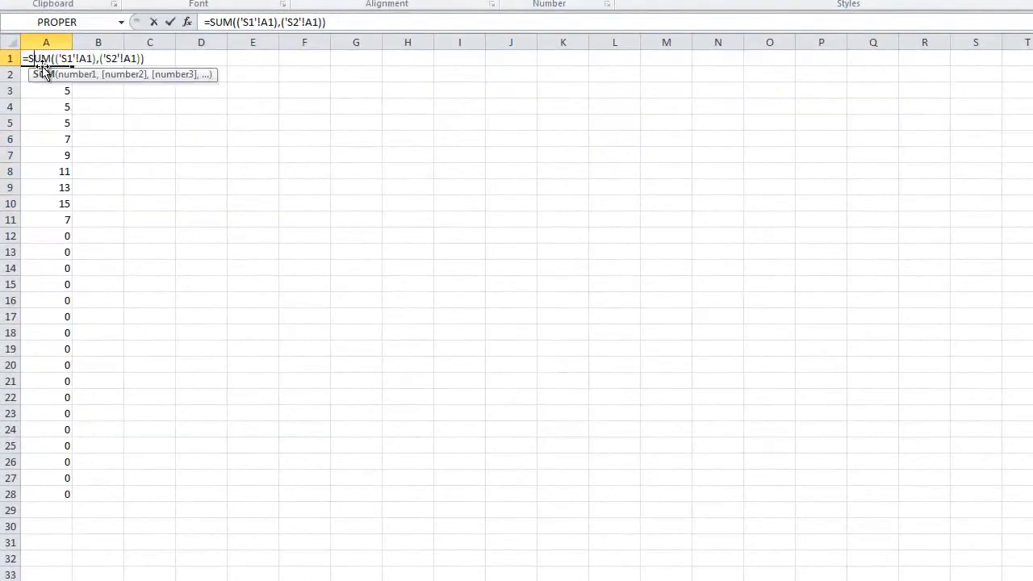
{"action": "left_click_drag", "start_coordinate": [51, 60], "coordinate": [21, 59]}
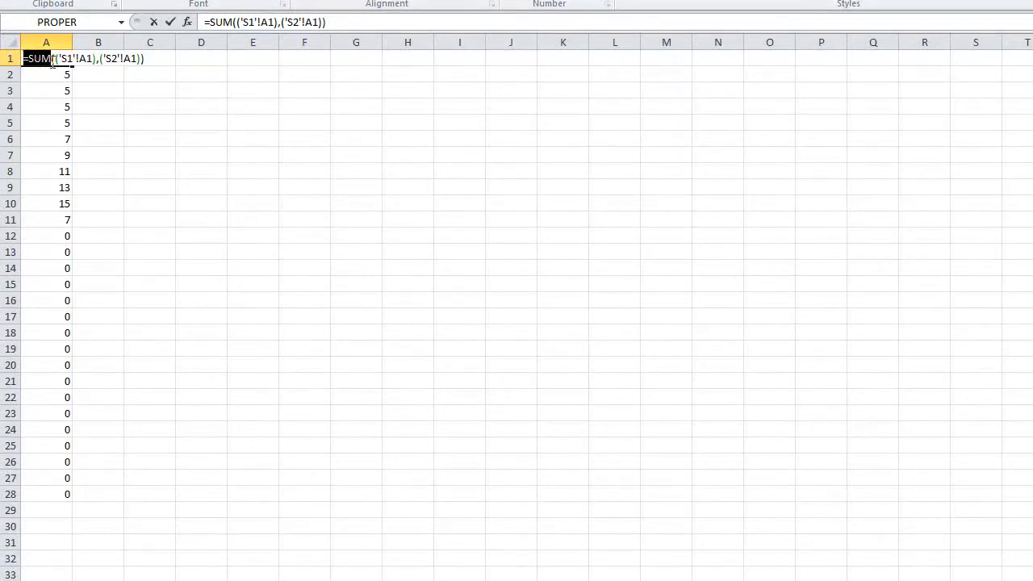
{"action": "left_click_drag", "start_coordinate": [52, 59], "coordinate": [150, 59]}
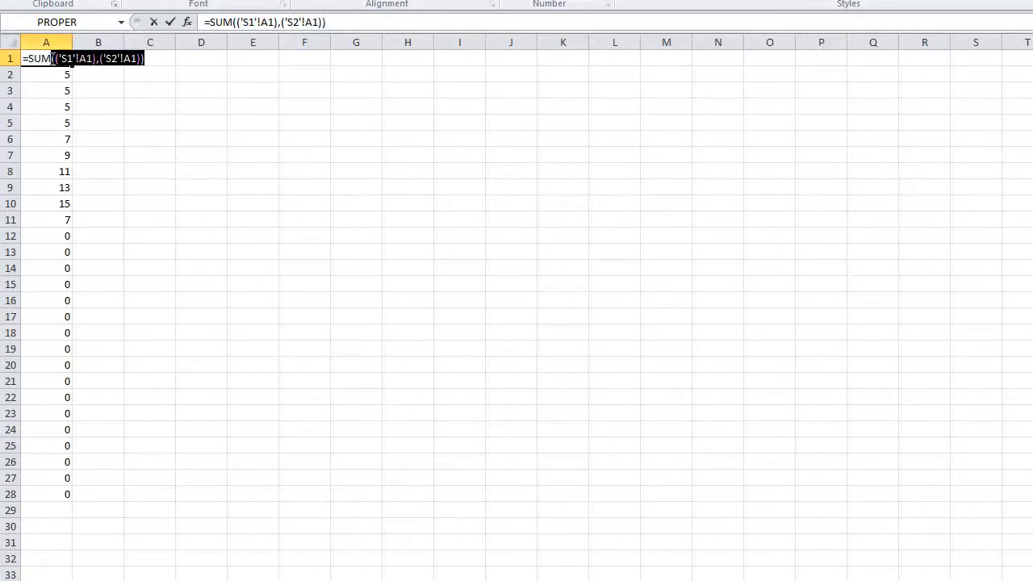
{"action": "left_click", "coordinate": [53, 60]}
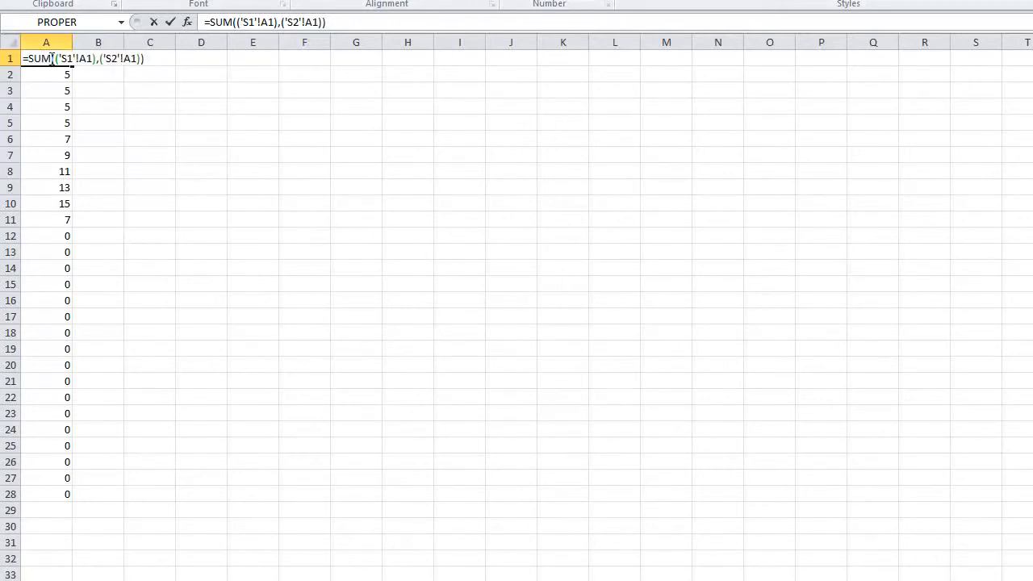
{"action": "left_click", "coordinate": [54, 59]}
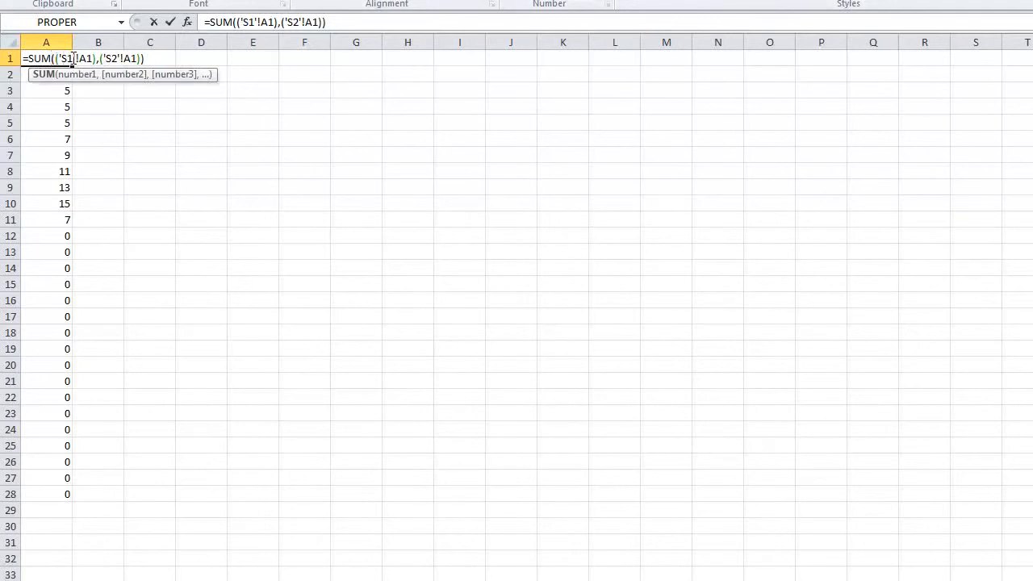
{"action": "double_click", "coordinate": [65, 59]}
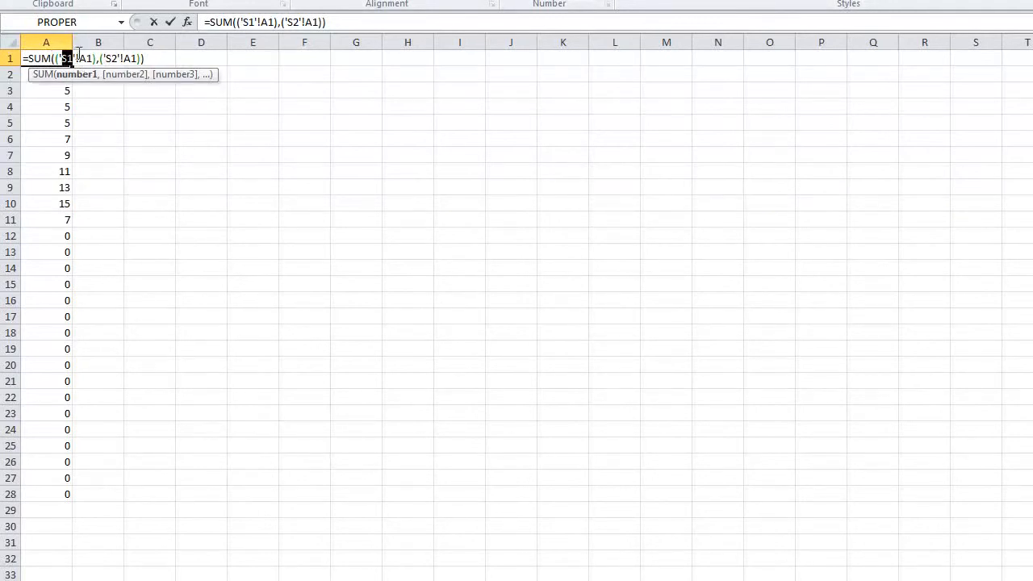
{"action": "double_click", "coordinate": [84, 58]}
{"action": "left_click_drag", "start_coordinate": [149, 58], "coordinate": [25, 59]}
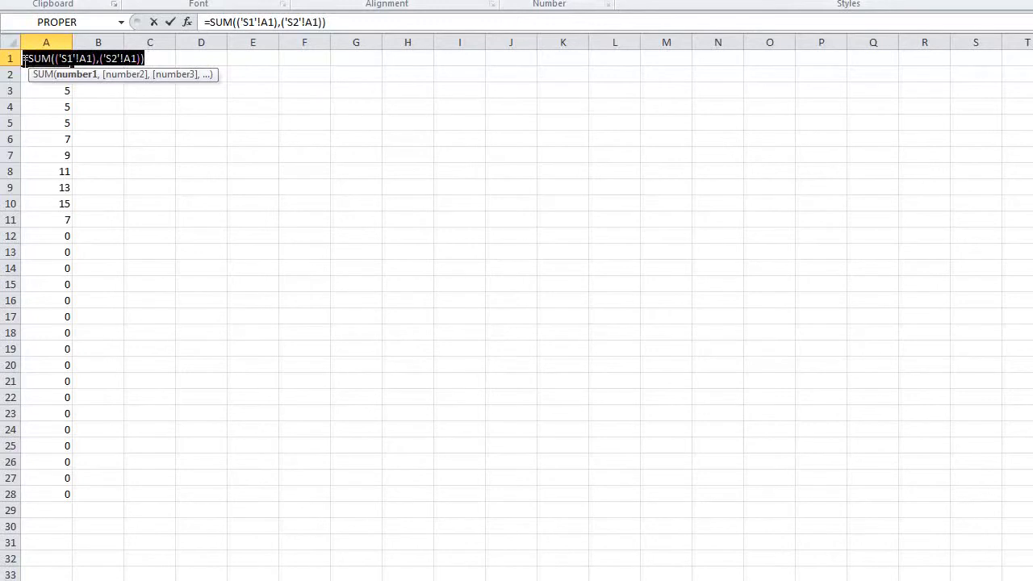
{"action": "left_click", "coordinate": [146, 58]}
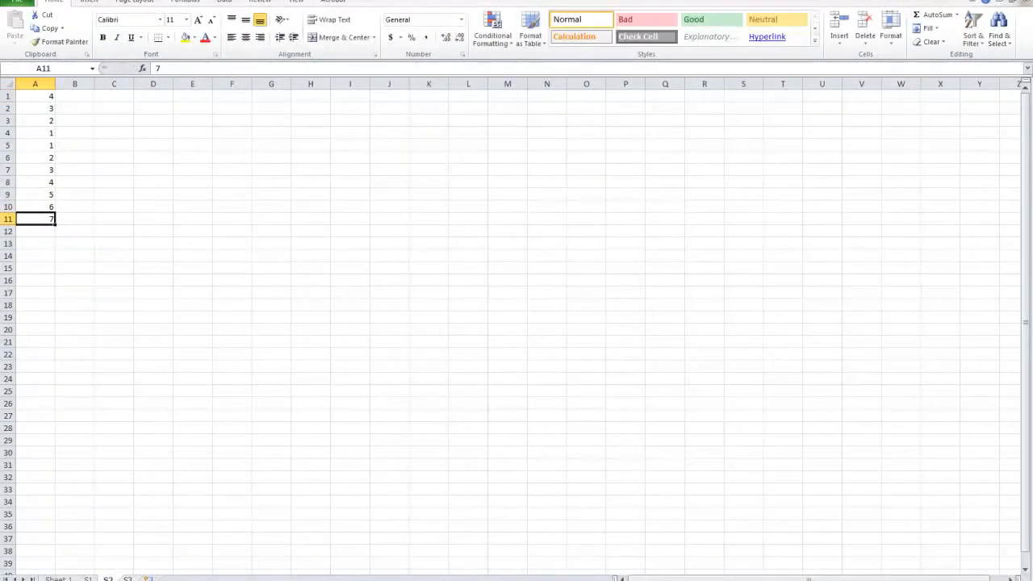
Step: Compare the column A values across sheets S1, S2 and S3
{"action": "key", "text": "ctrl+Page_Up"}
{"action": "key", "text": "ctrl+Page_Down"}
{"action": "key", "text": "ctrl+Page_Down"}
{"action": "key", "text": "ctrl+Page_Up"}
{"action": "key", "text": "ctrl+Page_Up"}
{"action": "key", "text": "ctrl+Page_Down"}
{"action": "key", "text": "ctrl+Page_Down"}
{"action": "key", "text": "ctrl+Page_Up"}
{"action": "key", "text": "ctrl+Page_Up"}
Step: Delete sheets S1, S2 and S3 from the workbook, confirming each deletion
{"action": "right_click", "coordinate": [89, 578]}
{"action": "left_click", "coordinate": [129, 458]}
{"action": "left_click", "coordinate": [488, 323]}
{"action": "right_click", "coordinate": [91, 578]}
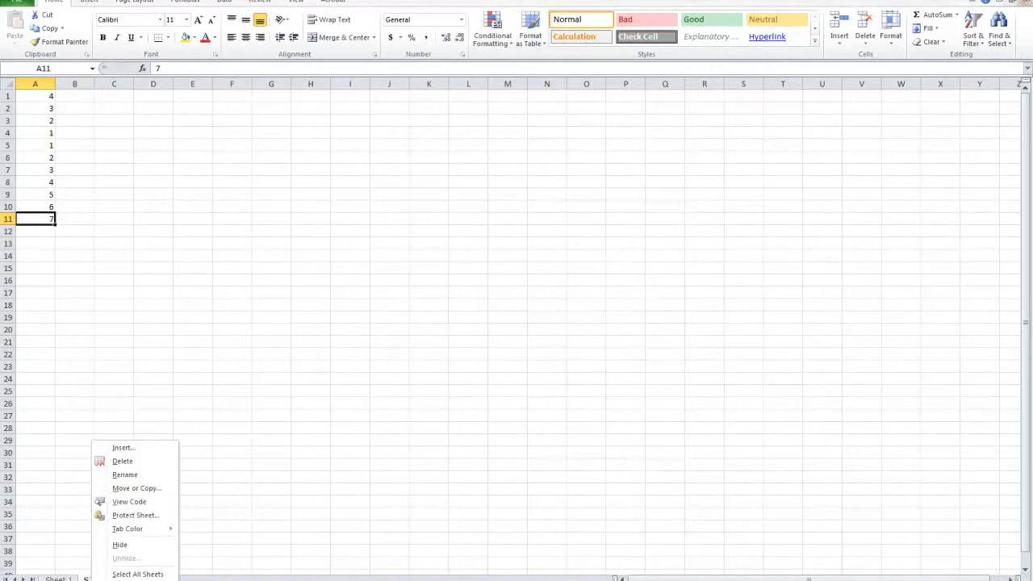
{"action": "left_click", "coordinate": [129, 461]}
{"action": "left_click", "coordinate": [476, 329]}
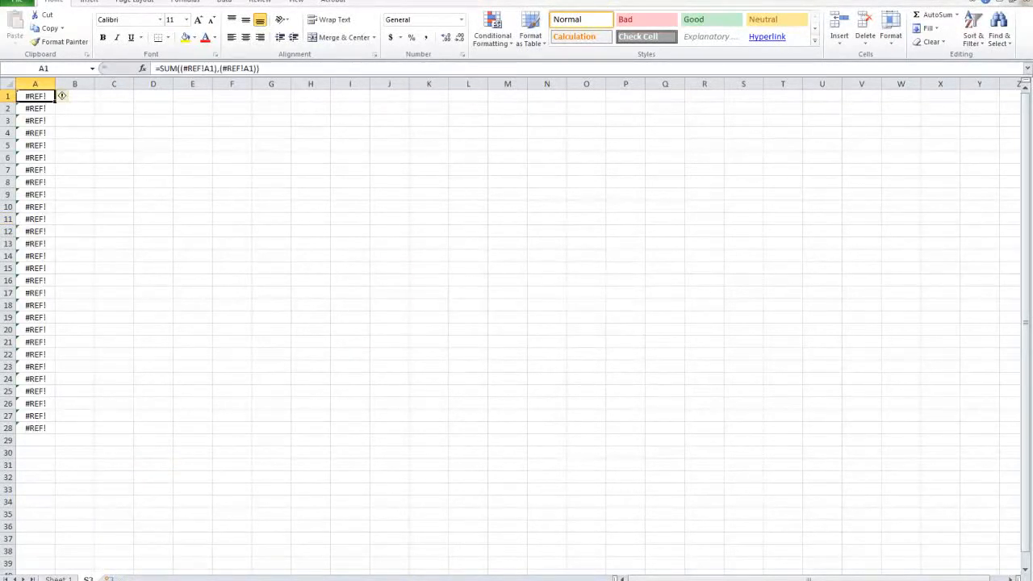
{"action": "right_click", "coordinate": [91, 578]}
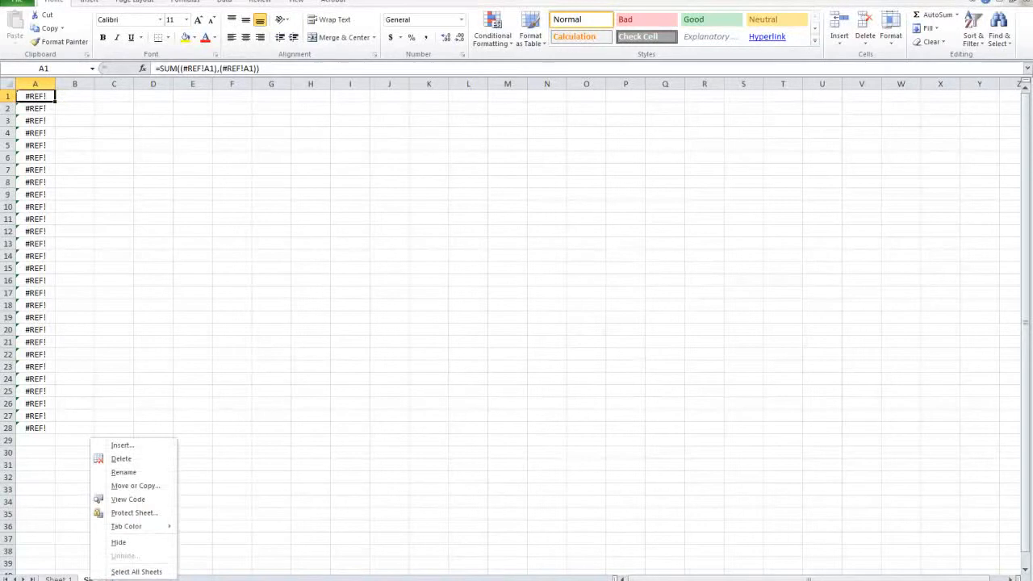
{"action": "left_click", "coordinate": [129, 460]}
{"action": "left_click", "coordinate": [493, 324]}
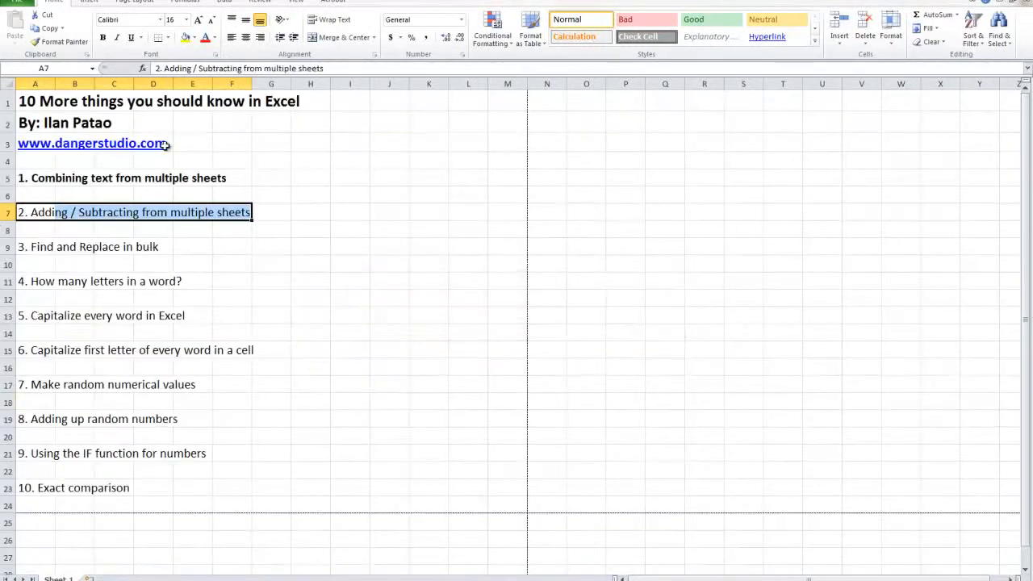
Step: Bold the second topic, "2. Adding / Subtracting from multiple sheets", on Sheet 1 and highlight its row from A7 to H7
{"action": "key", "text": "ctrl+b"}
{"action": "left_click_drag", "start_coordinate": [28, 178], "coordinate": [269, 176]}
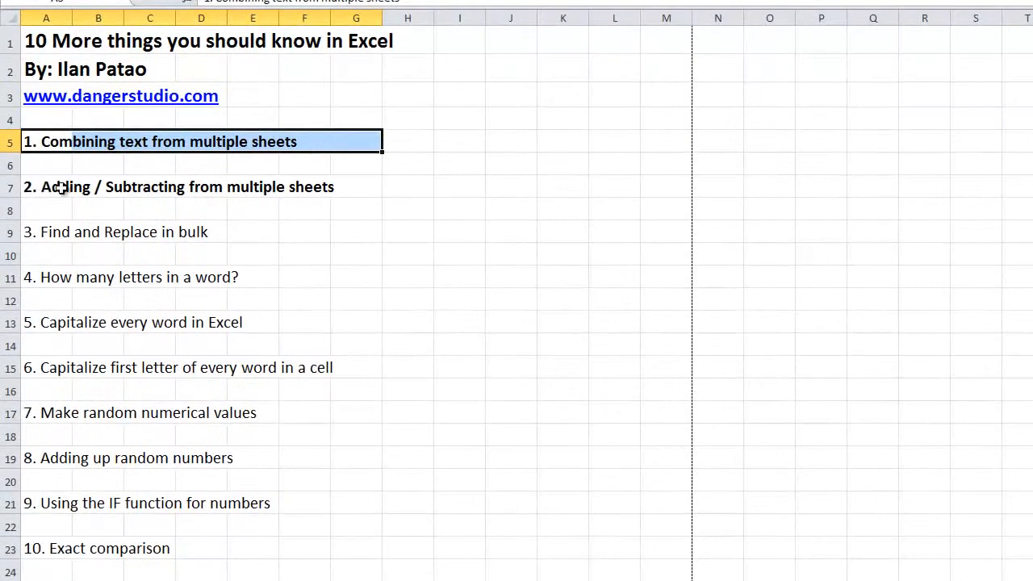
{"action": "left_click_drag", "start_coordinate": [62, 188], "coordinate": [404, 191]}
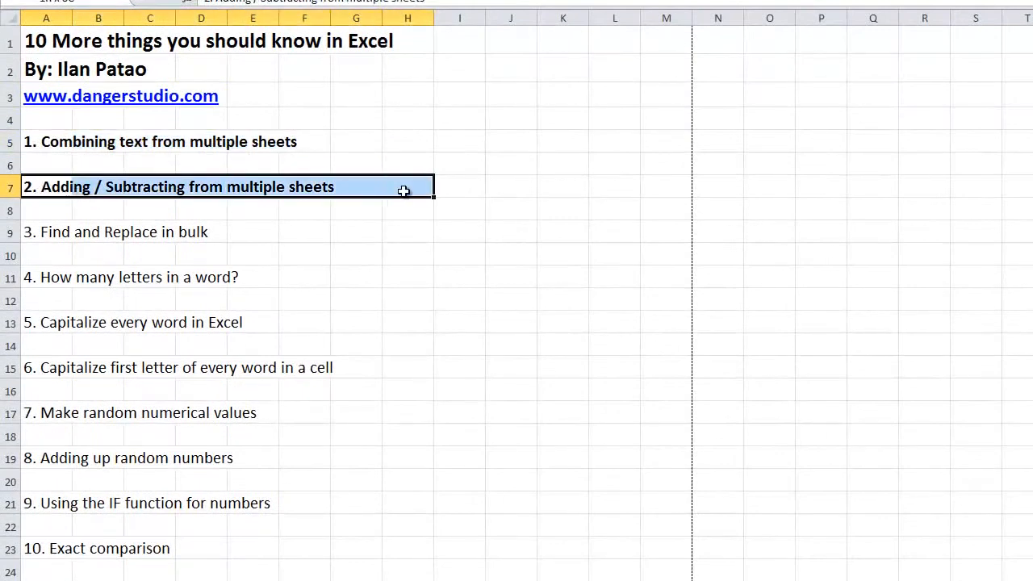
Step: Review the two bolded topics on Sheet 1 and highlight the third topic, "3. Find and Replace in bulk", from A9 to E9
{"action": "left_click", "coordinate": [134, 192]}
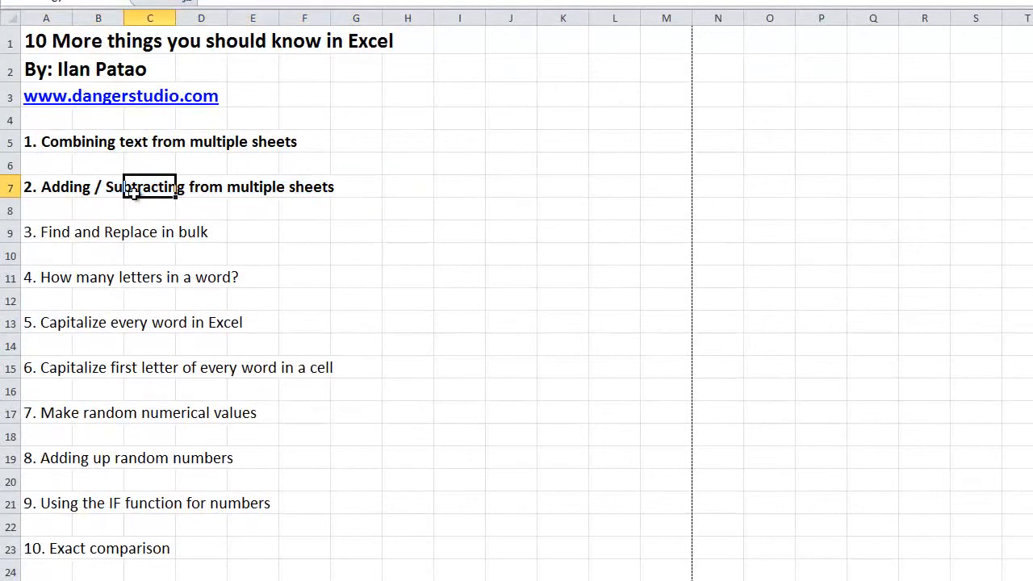
{"action": "left_click_drag", "start_coordinate": [98, 192], "coordinate": [331, 192]}
{"action": "left_click", "coordinate": [96, 215]}
{"action": "left_click_drag", "start_coordinate": [44, 201], "coordinate": [38, 143]}
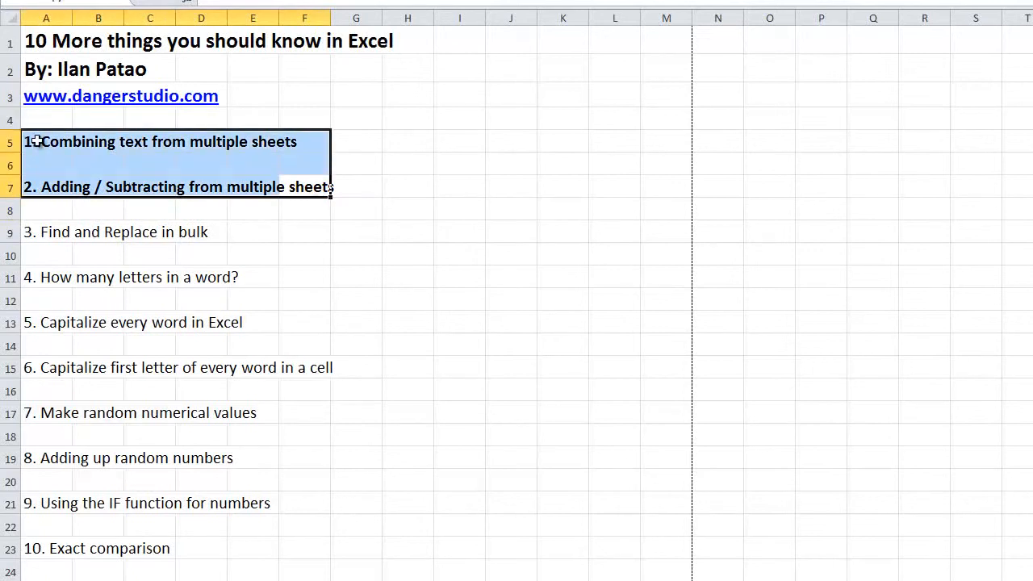
{"action": "left_click_drag", "start_coordinate": [41, 234], "coordinate": [236, 235]}
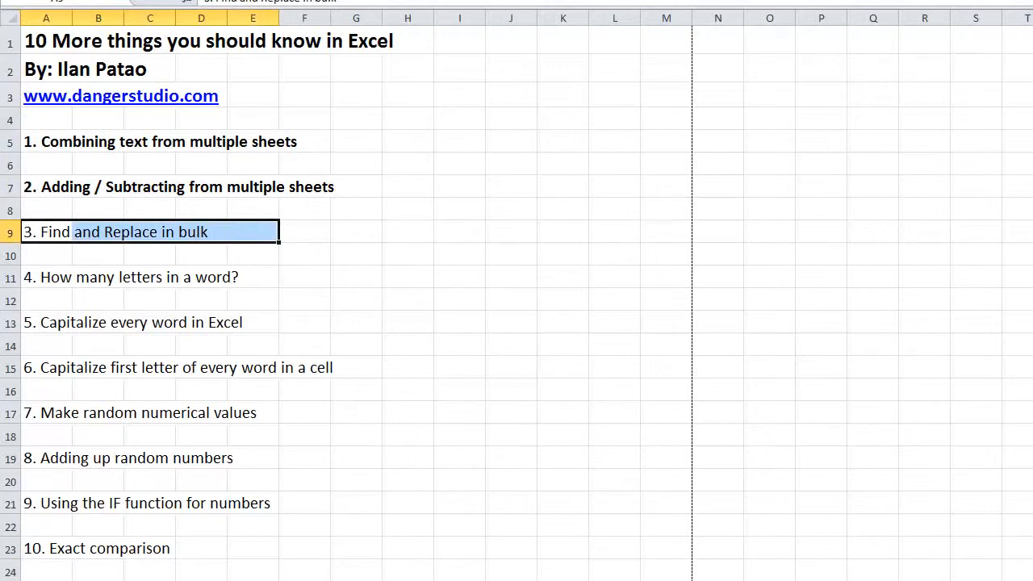
Step: Enter a sample phone number with dashes in cell A1 of the blank sheet and widen column A to fit it
{"action": "key", "text": "ctrl+Page_Down"}
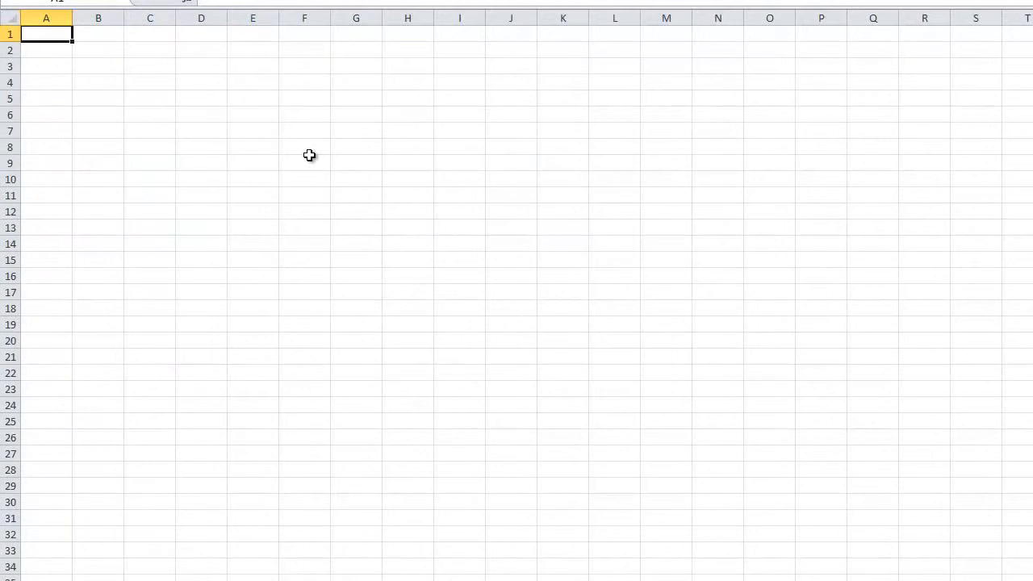
{"action": "type", "text": "18-555-5556"}
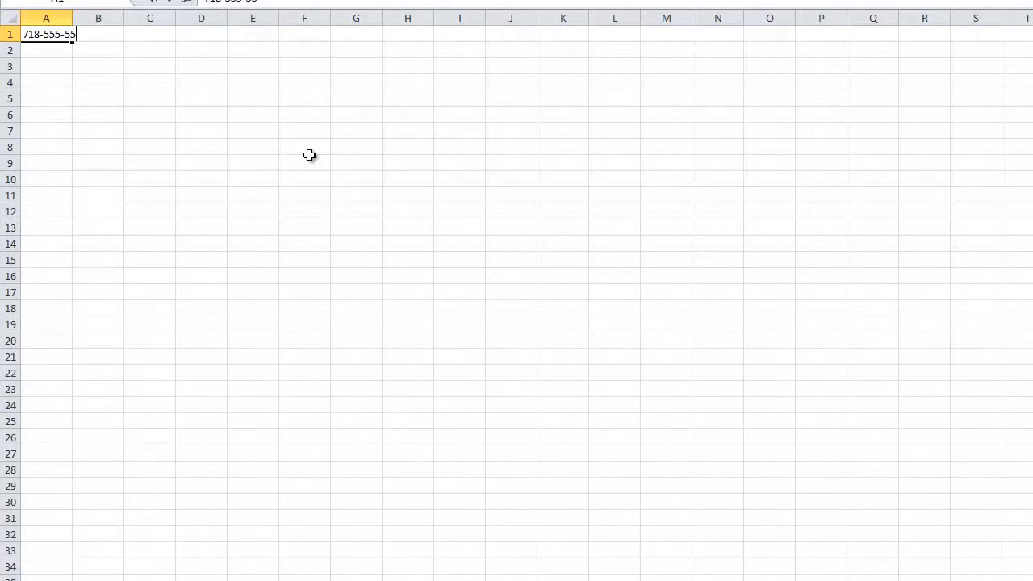
{"action": "left_click", "coordinate": [149, 147]}
{"action": "left_click", "coordinate": [46, 34]}
{"action": "key", "text": "ctrl+c"}
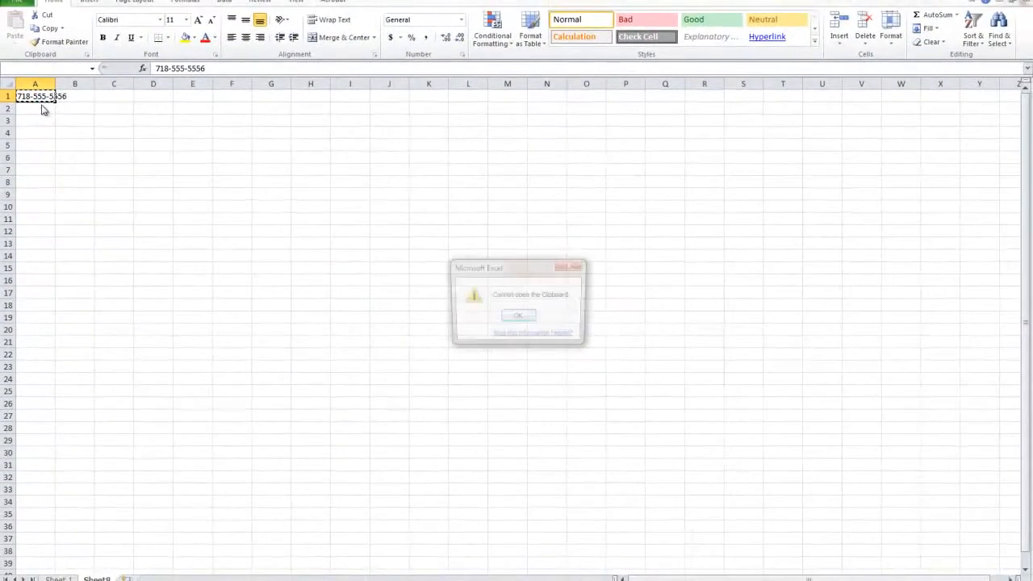
{"action": "left_click", "coordinate": [518, 314]}
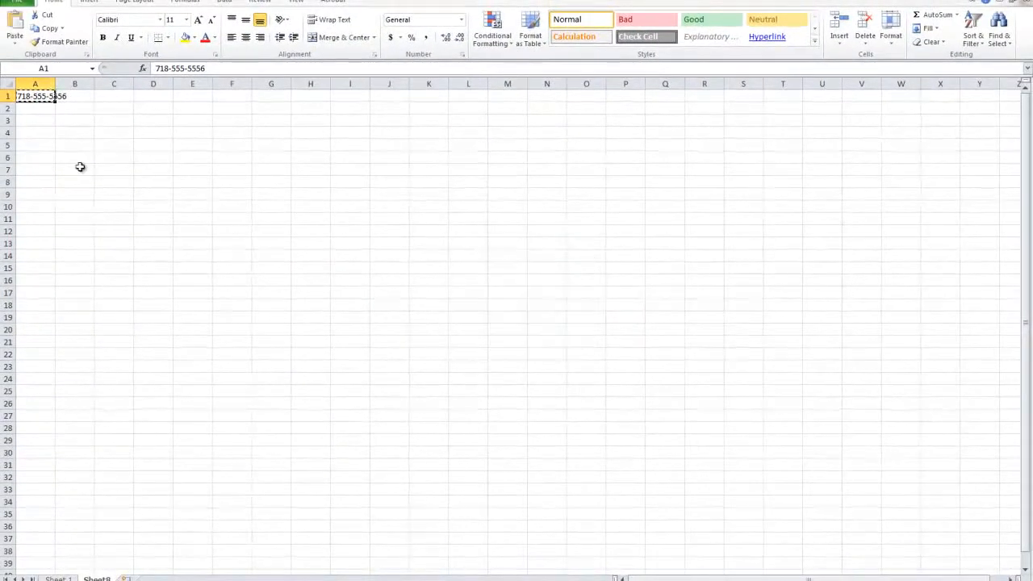
{"action": "left_click", "coordinate": [521, 316]}
{"action": "left_click_drag", "start_coordinate": [55, 84], "coordinate": [15, 95]}
{"action": "double_click", "coordinate": [54, 86]}
Step: Copy the phone number from A1 into A2 and change the last digit of the copy to 7
{"action": "double_click", "coordinate": [48, 96]}
{"action": "key", "text": "ctrl+c"}
{"action": "left_click", "coordinate": [50, 107]}
{"action": "key", "text": "ctrl+v"}
{"action": "left_click", "coordinate": [53, 134]}
{"action": "left_click", "coordinate": [55, 96]}
{"action": "mouse_move", "coordinate": [55, 96]}
{"action": "left_mouse_down"}
{"action": "mouse_move", "coordinate": [62, 188]}
{"action": "mouse_move", "coordinate": [64, 110]}
{"action": "left_mouse_up"}
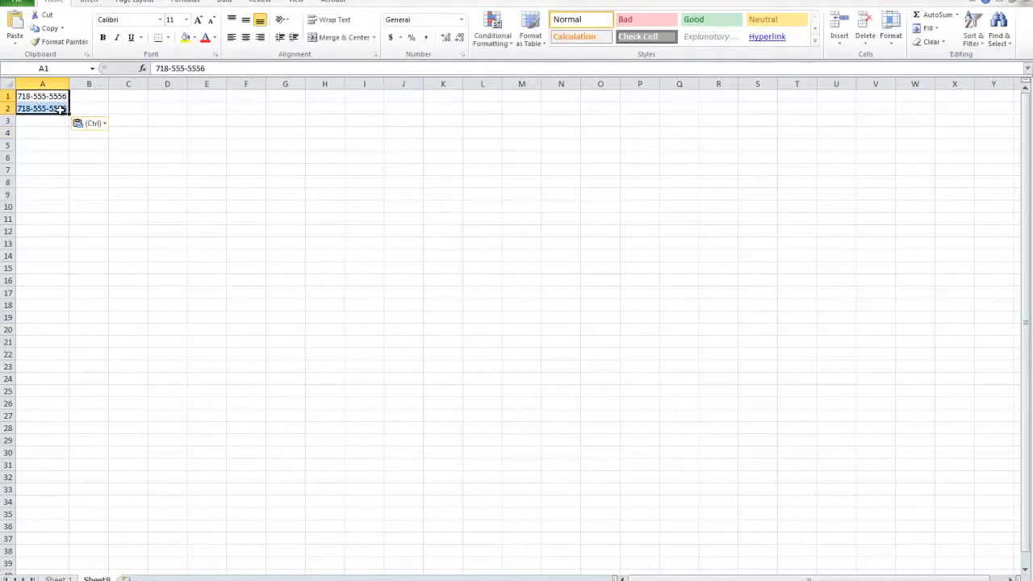
{"action": "double_click", "coordinate": [65, 108]}
{"action": "type", "text": "7"}
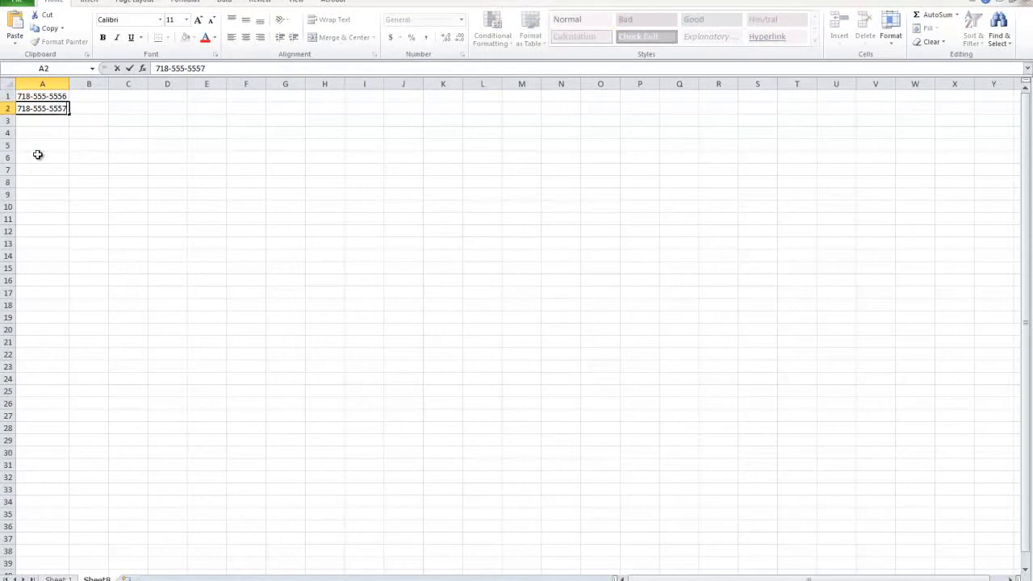
Step: Fill column A down to row 30 with consecutive phone numbers, continuing the pattern of A1 and A2
{"action": "left_click", "coordinate": [38, 155]}
{"action": "left_click_drag", "start_coordinate": [50, 96], "coordinate": [95, 459]}
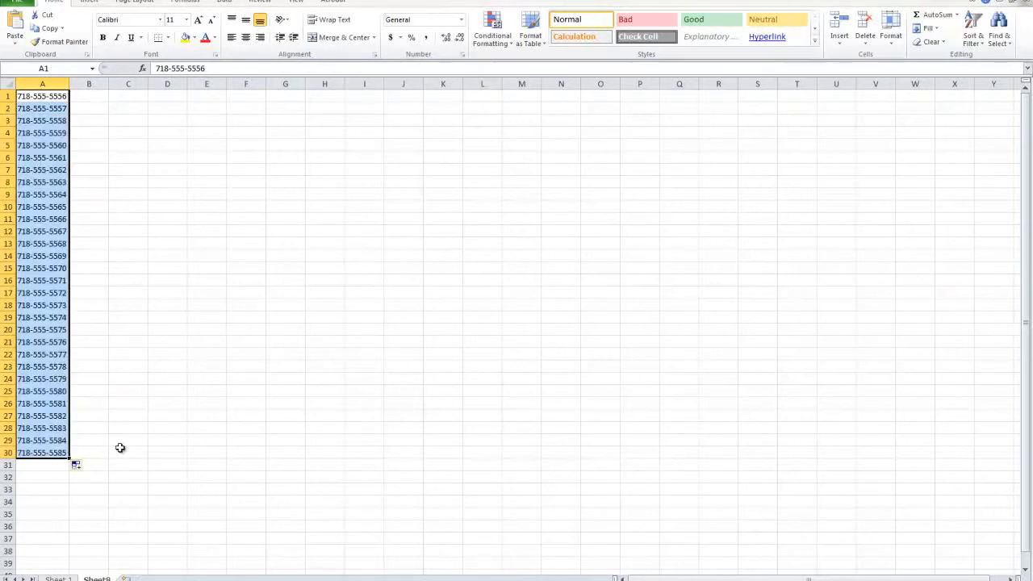
{"action": "left_click", "coordinate": [95, 352]}
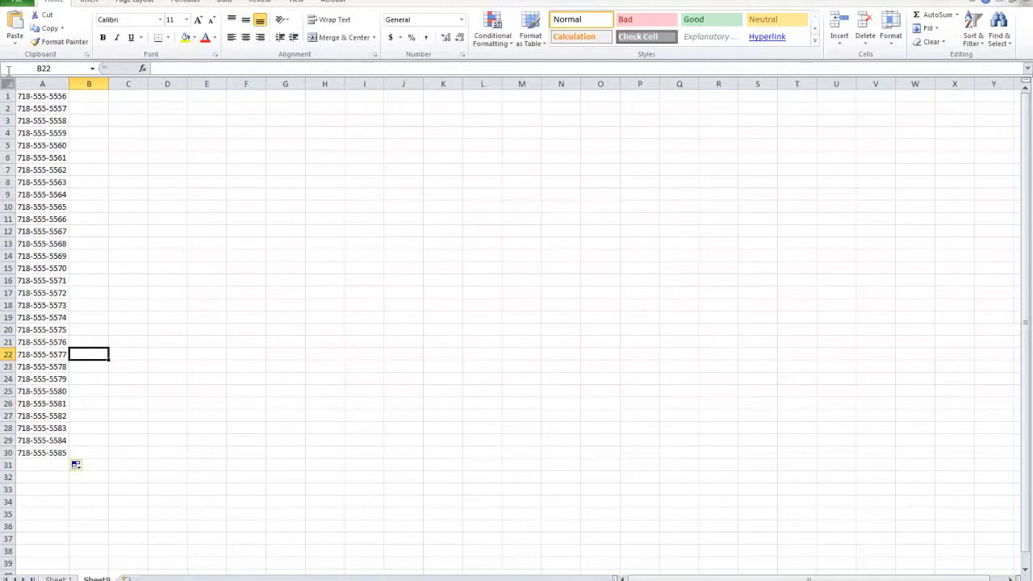
{"action": "left_click", "coordinate": [46, 292]}
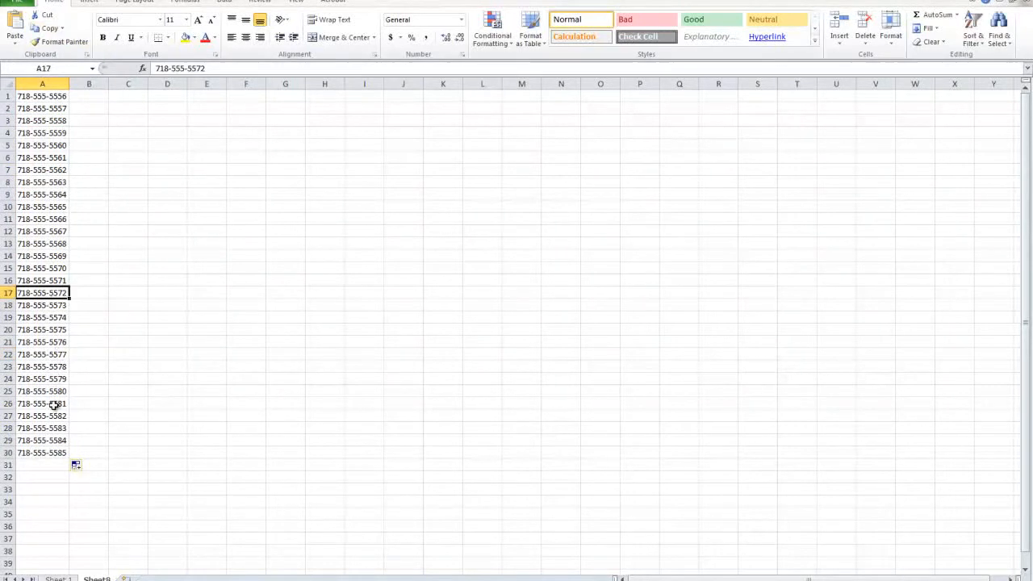
{"action": "left_click", "coordinate": [44, 453]}
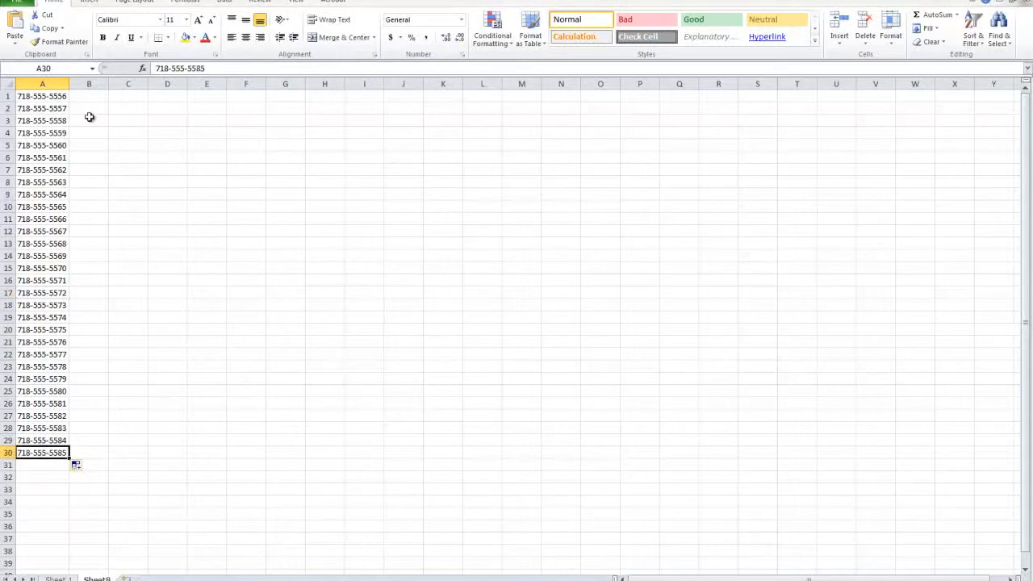
Step: Enter the next phone number of the series in cell A31, written without dashes
{"action": "left_click", "coordinate": [43, 465]}
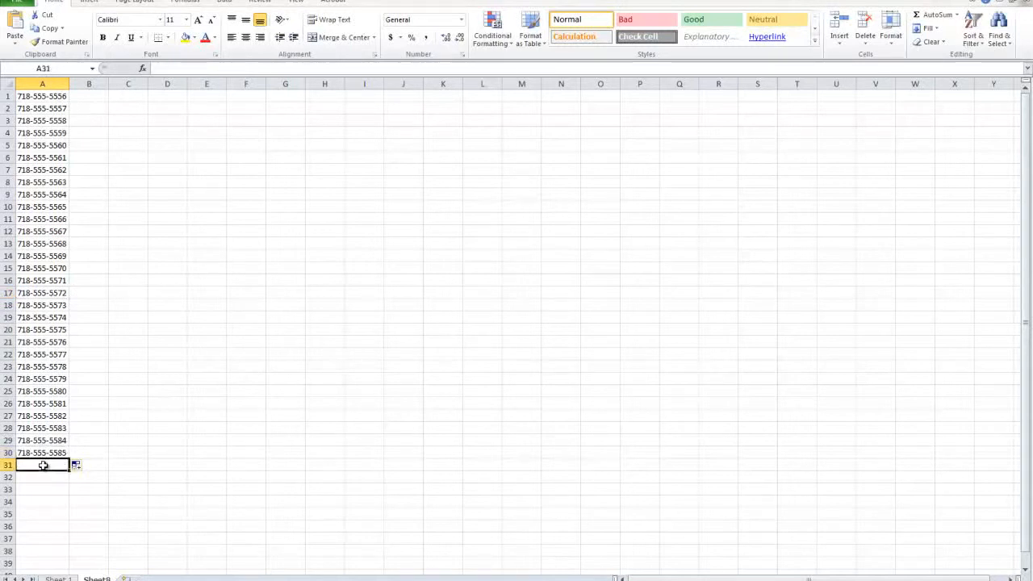
{"action": "type", "text": "71855555"}
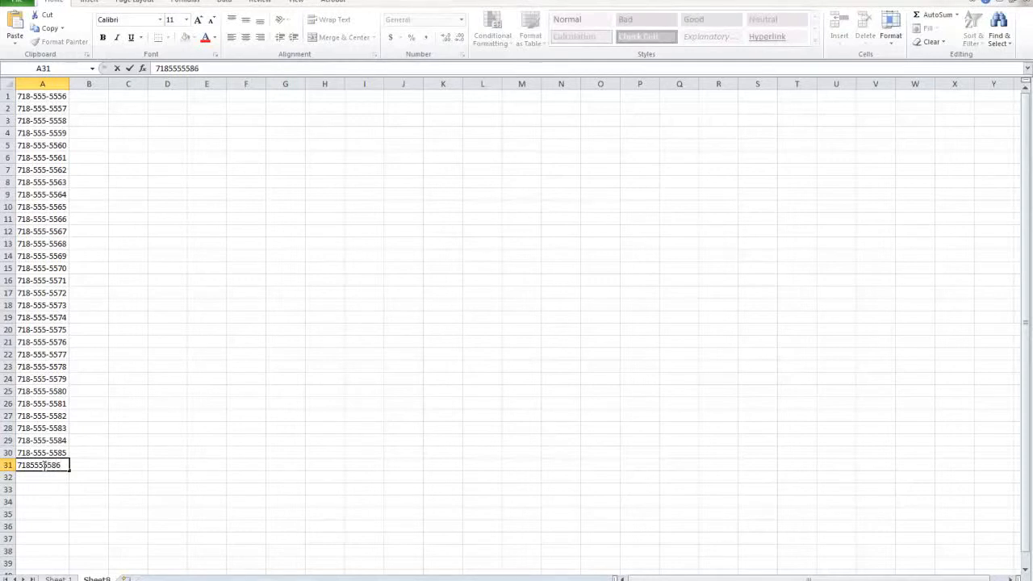
{"action": "type", "text": "86"}
{"action": "left_click", "coordinate": [42, 498]}
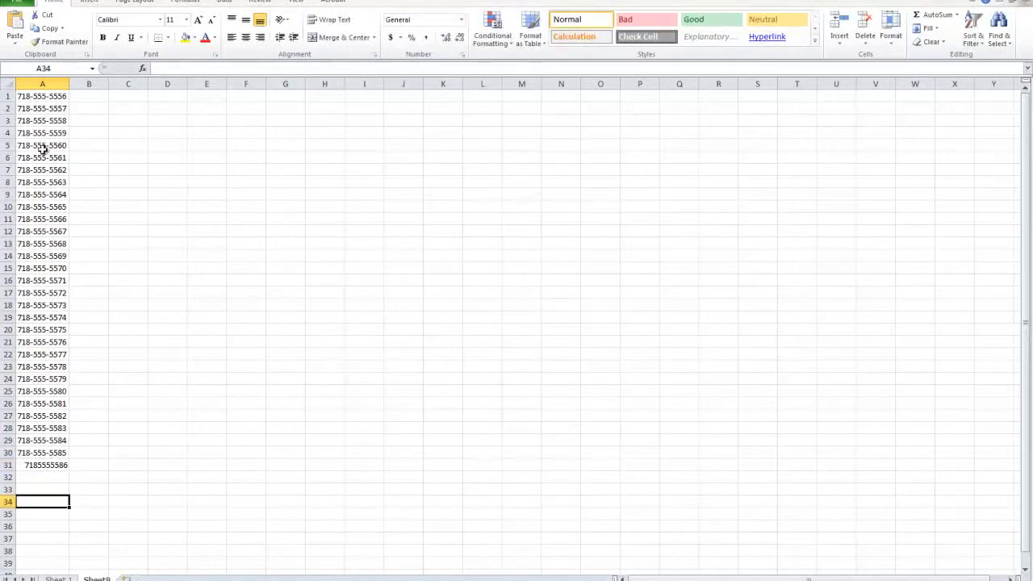
Step: Remove all dashes from the phone numbers in A1 to A31 by replacing every "-" with nothing, and close Find and Replace
{"action": "left_click", "coordinate": [42, 84]}
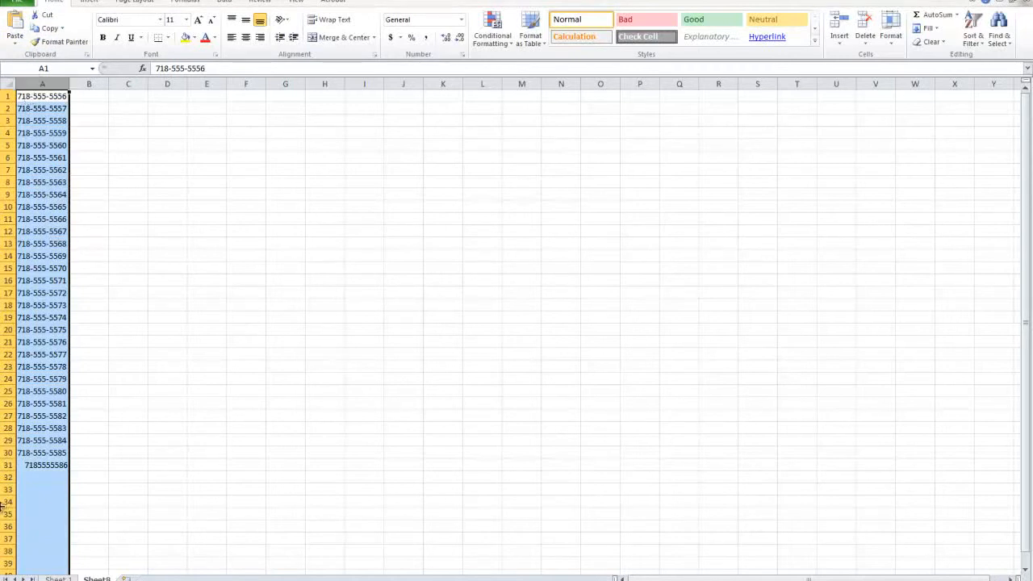
{"action": "left_click_drag", "start_coordinate": [45, 467], "coordinate": [39, 70]}
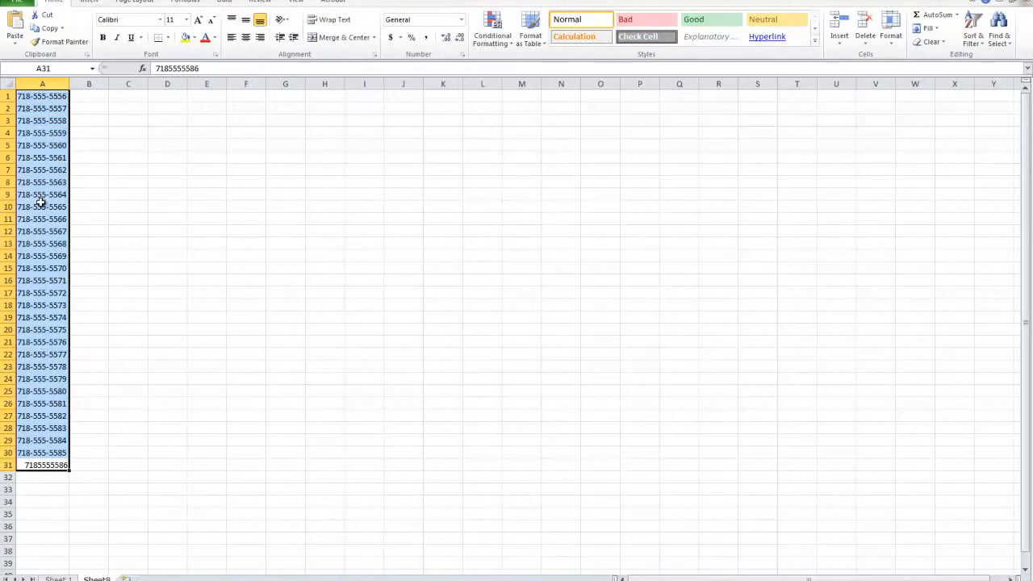
{"action": "key", "text": "ctrl+f"}
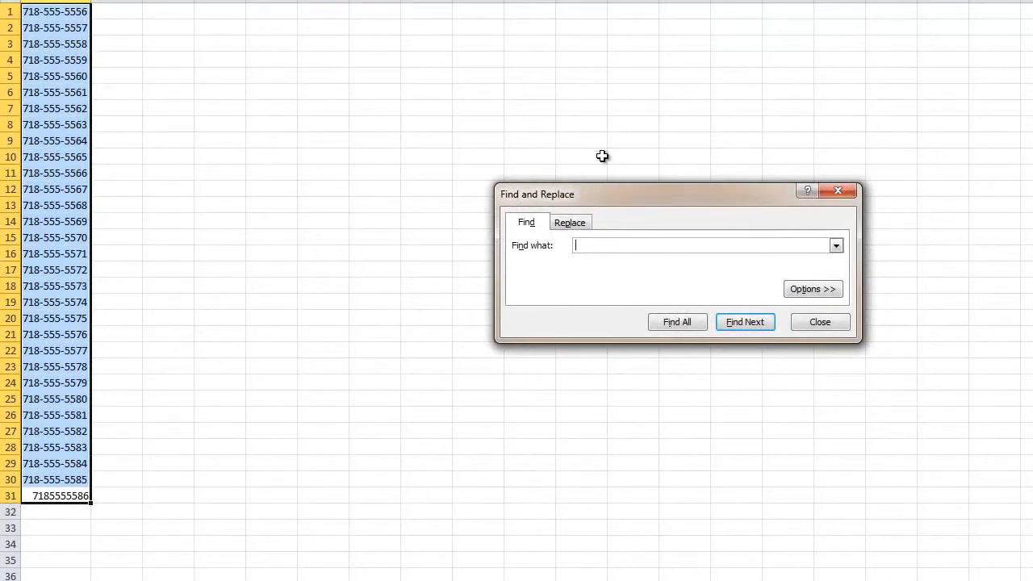
{"action": "left_click_drag", "start_coordinate": [581, 195], "coordinate": [212, 164]}
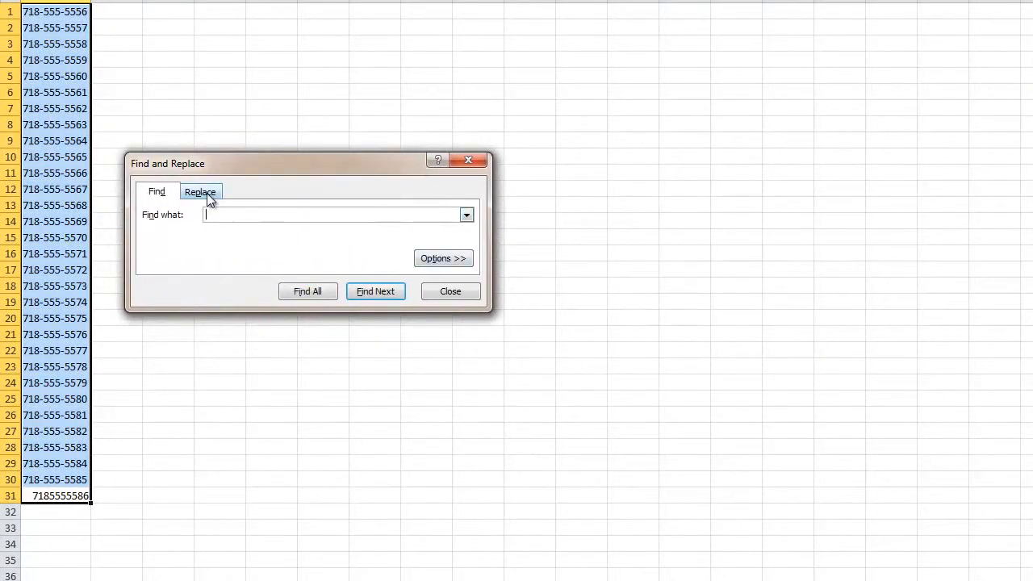
{"action": "left_click", "coordinate": [209, 195]}
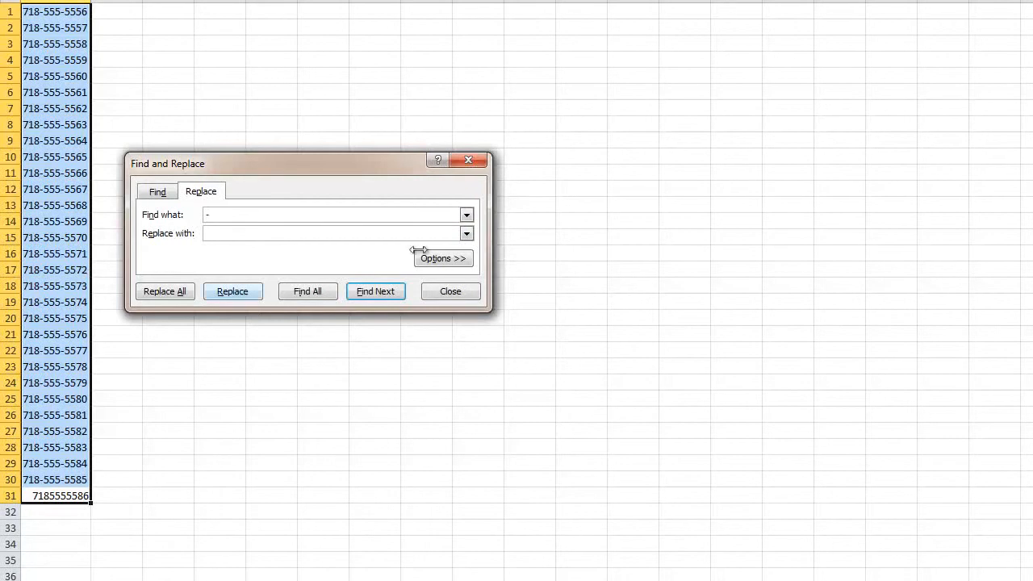
{"action": "left_click", "coordinate": [155, 294]}
{"action": "left_click_drag", "start_coordinate": [709, 233], "coordinate": [334, 368]}
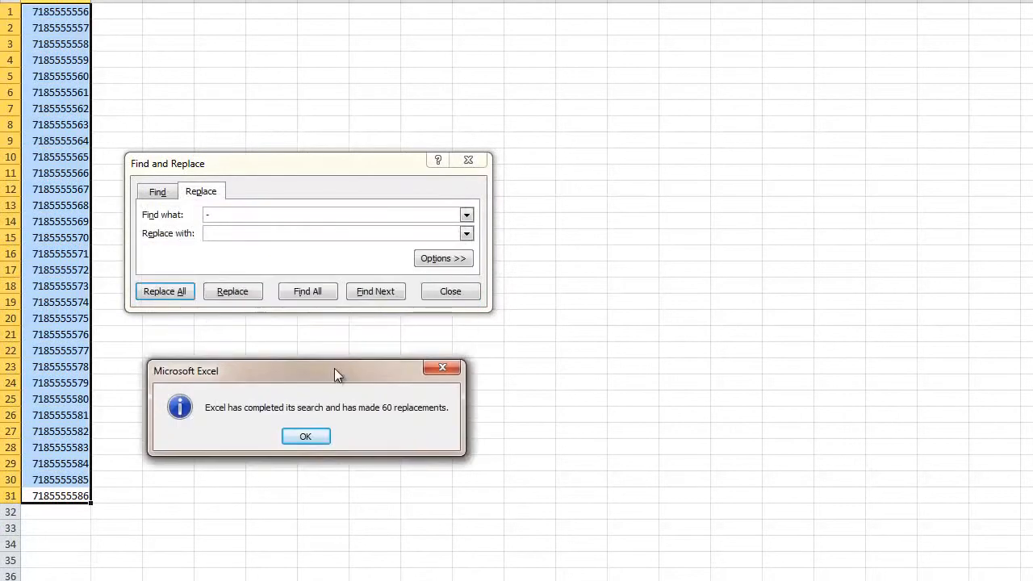
{"action": "left_click", "coordinate": [306, 436]}
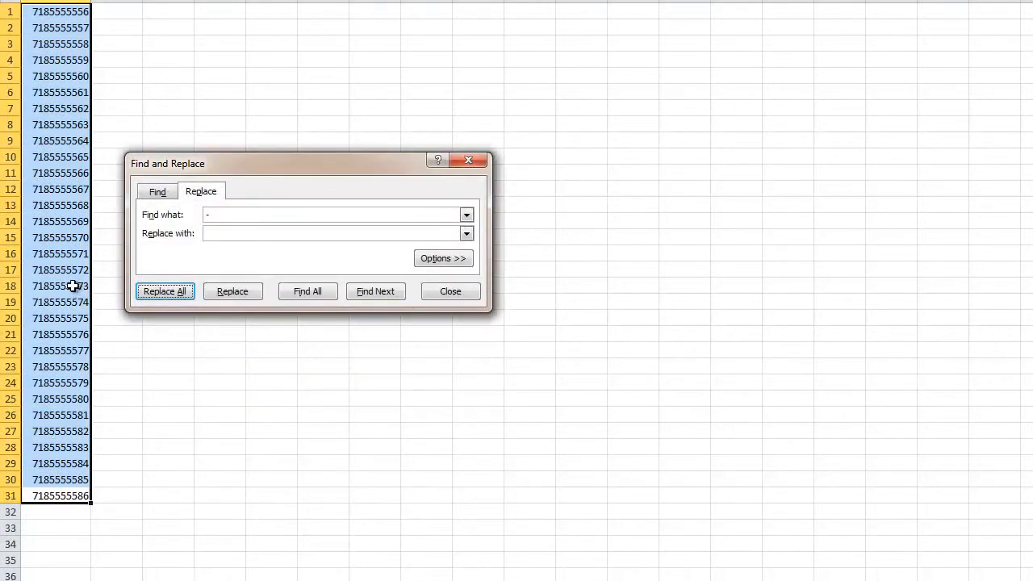
{"action": "double_click", "coordinate": [217, 217]}
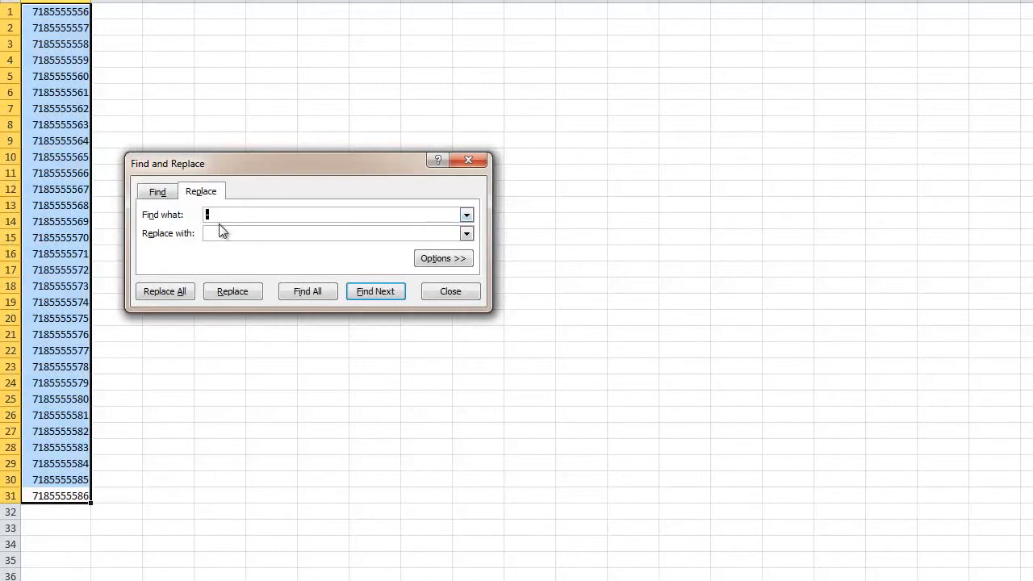
{"action": "left_click", "coordinate": [223, 217]}
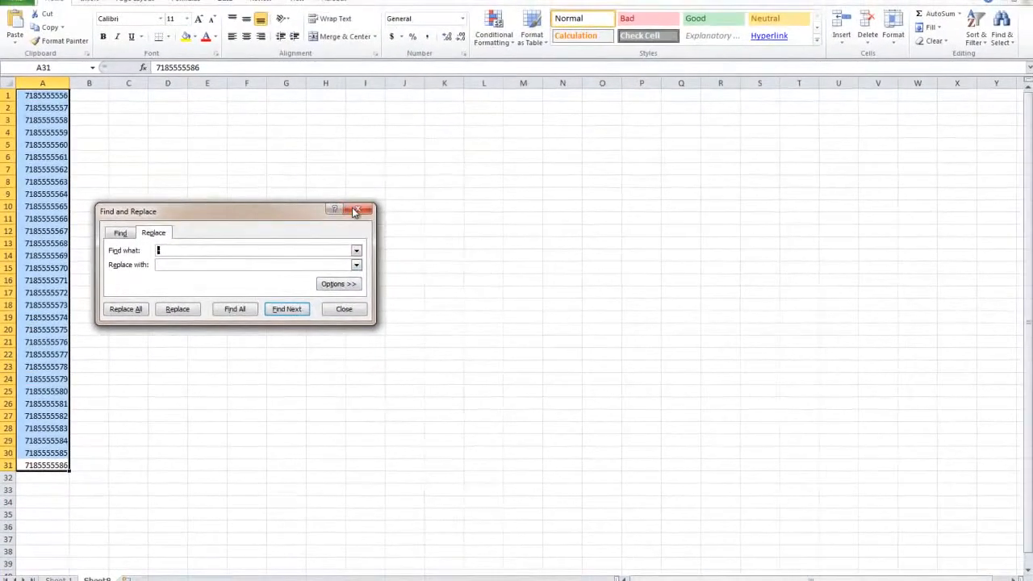
{"action": "key", "text": "Escape"}
Step: Replace every 7 with 8 throughout column A using Replace All
{"action": "left_click", "coordinate": [36, 135]}
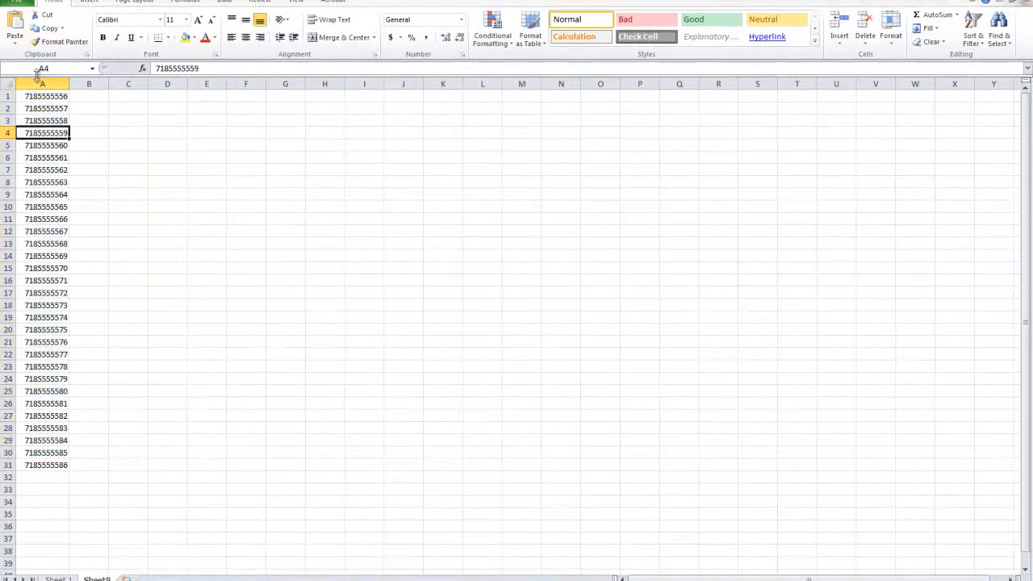
{"action": "left_click", "coordinate": [42, 83]}
{"action": "key", "text": "ctrl+f"}
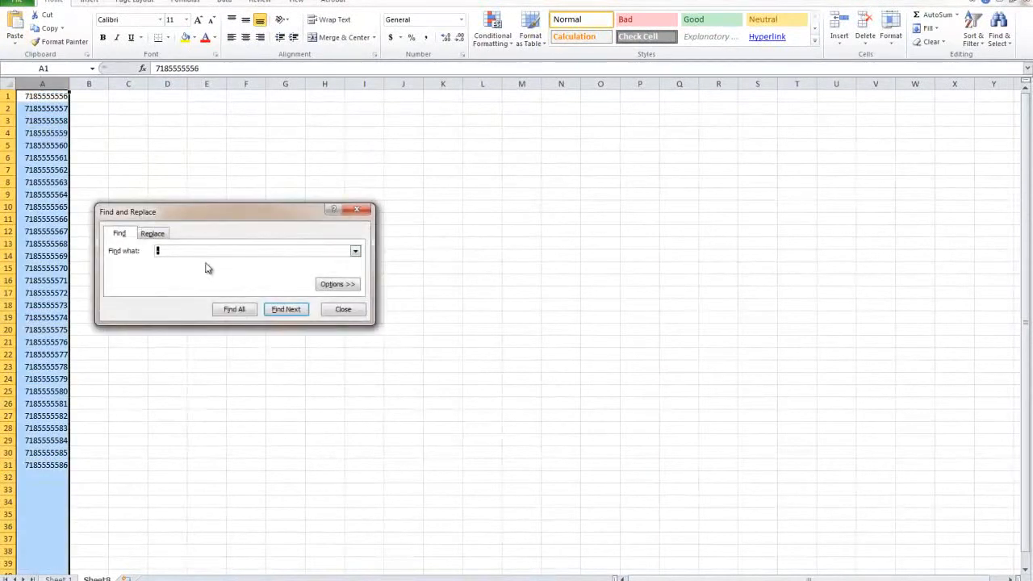
{"action": "left_click", "coordinate": [150, 234]}
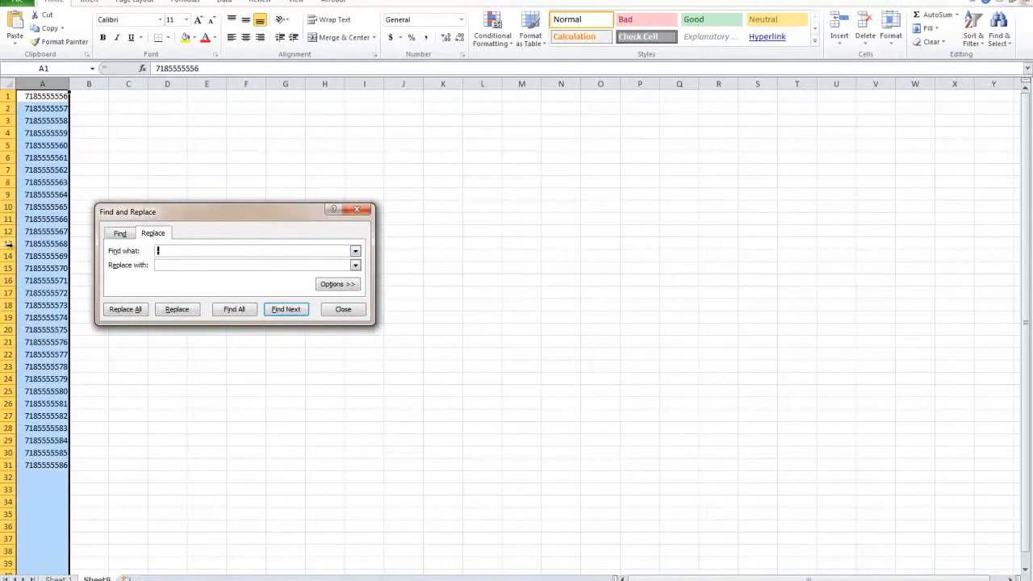
{"action": "type", "text": "7"}
{"action": "type", "text": "8"}
{"action": "left_click", "coordinate": [140, 307]}
{"action": "left_click", "coordinate": [502, 321]}
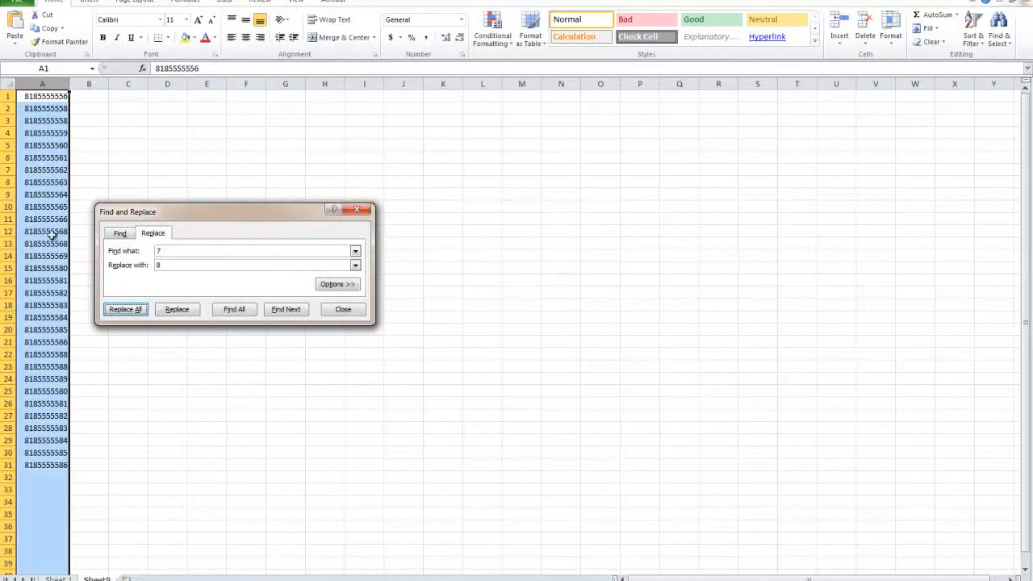
Step: Close Find and Replace and clear the contents of cells A1 to A31
{"action": "left_click", "coordinate": [33, 465]}
{"action": "left_click_drag", "start_coordinate": [33, 466], "coordinate": [34, 94]}
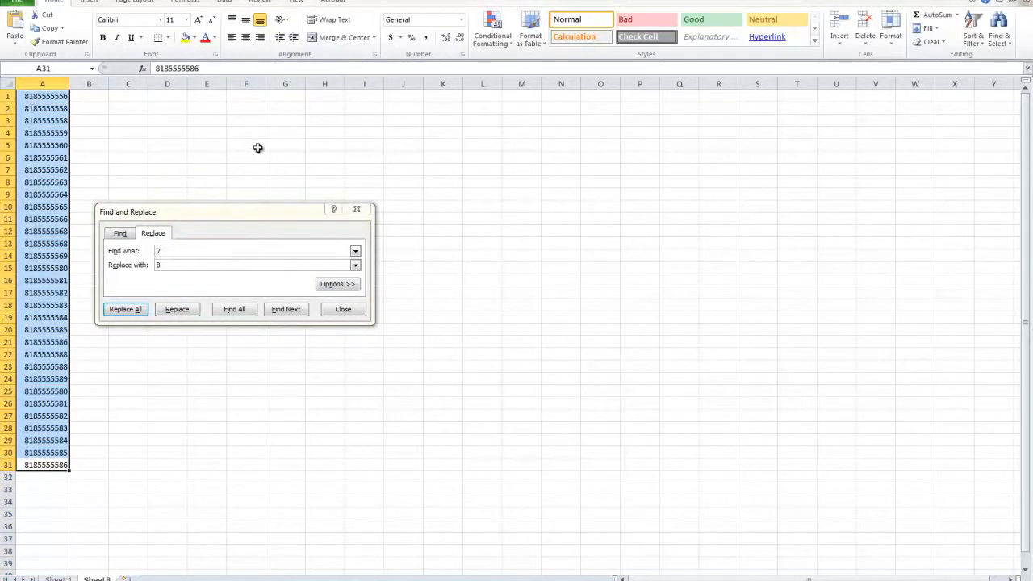
{"action": "left_click", "coordinate": [357, 209]}
{"action": "key", "text": "Delete"}
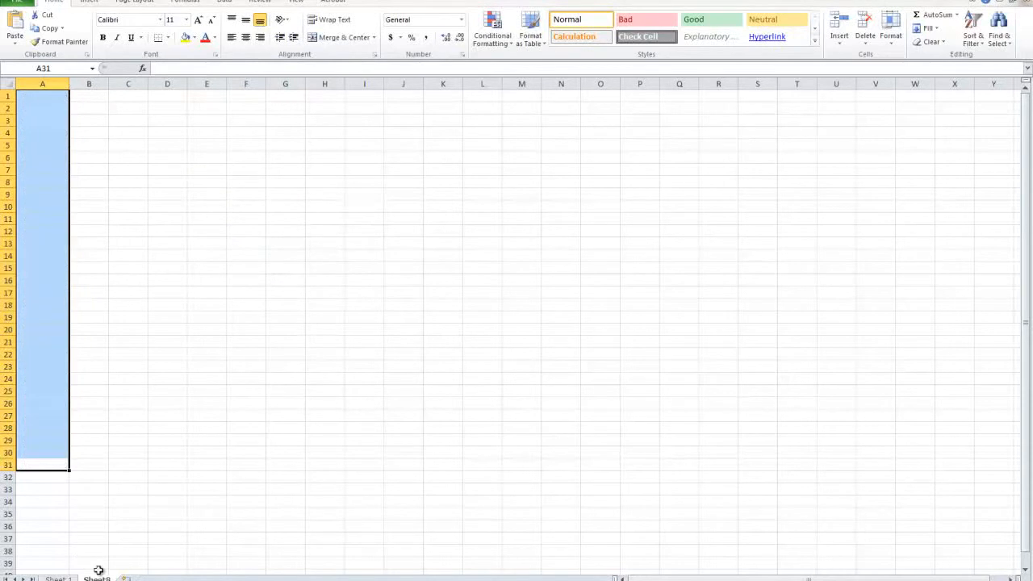
Step: Rename the emptied practice sheet as "Sheet 2"
{"action": "double_click", "coordinate": [102, 579]}
{"action": "type", "text": "Sheet 2"}
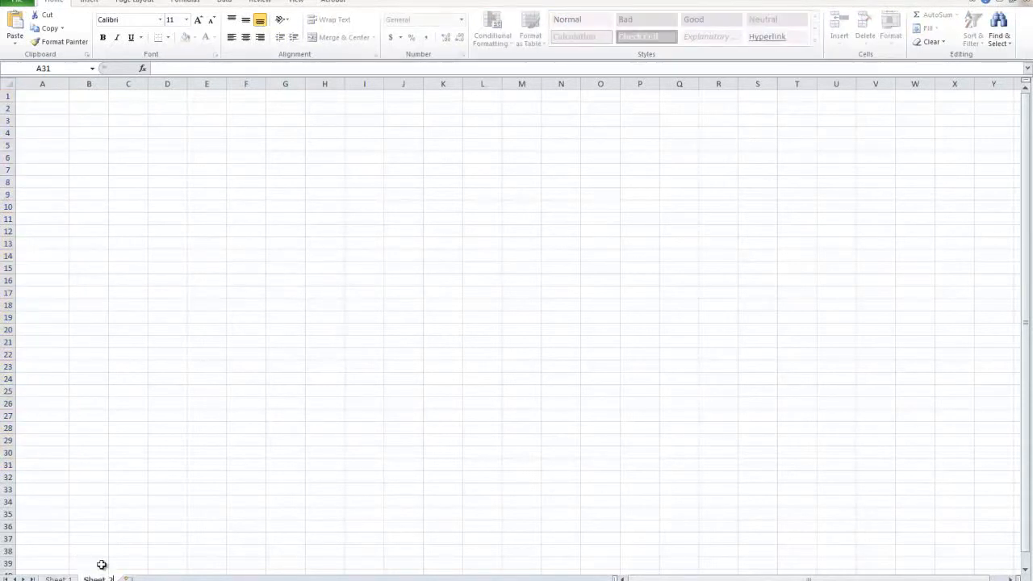
{"action": "left_click", "coordinate": [100, 562]}
Step: Bold the third topic, "3. Find and Replace in bulk", on Sheet 1
{"action": "left_click", "coordinate": [56, 579]}
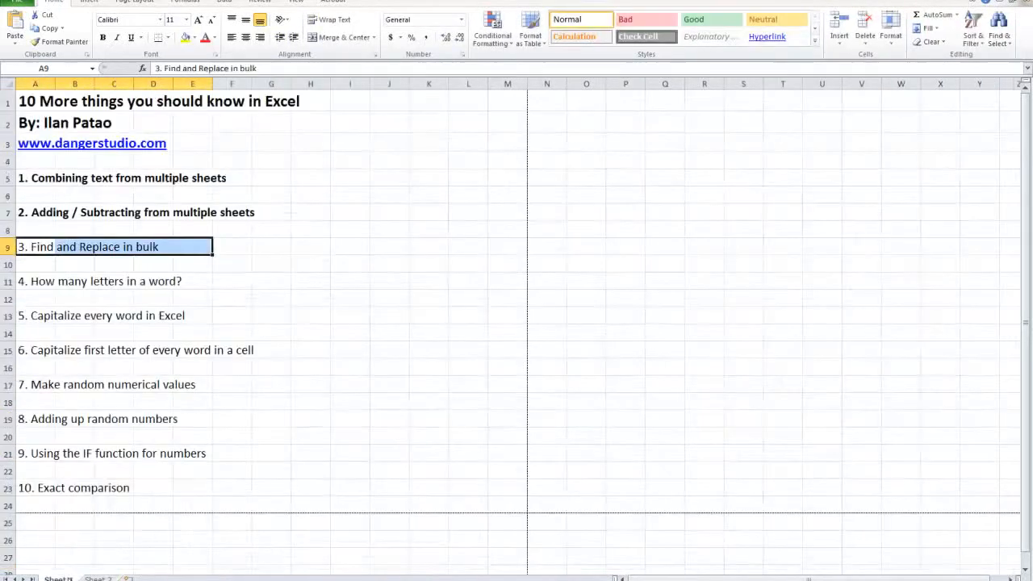
{"action": "left_click", "coordinate": [102, 37]}
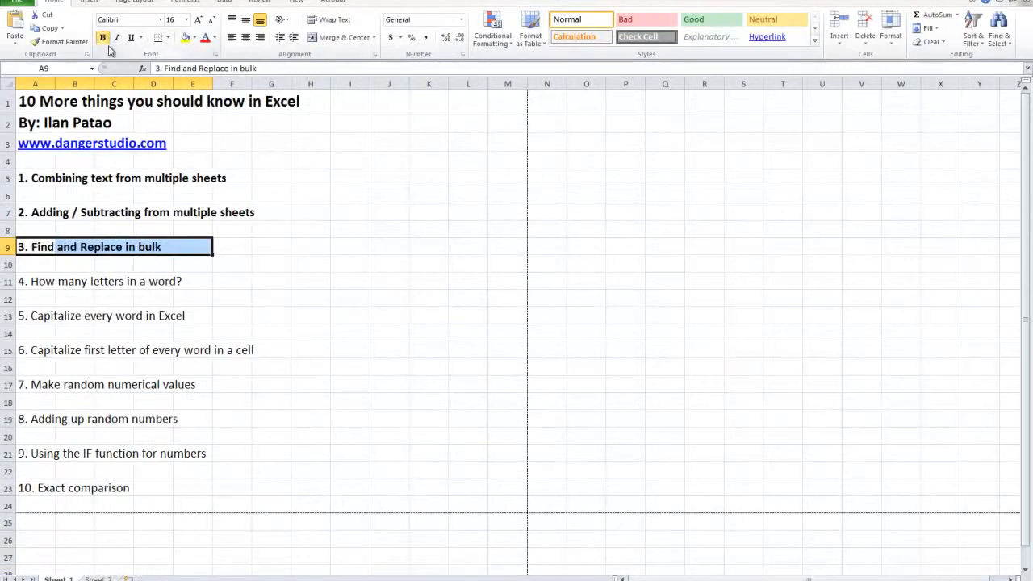
Step: Highlight the fourth topic, "4. How many letters in a word?", from A11 to E11 and switch to Sheet 2
{"action": "left_click", "coordinate": [43, 288]}
{"action": "left_click_drag", "start_coordinate": [32, 282], "coordinate": [207, 284]}
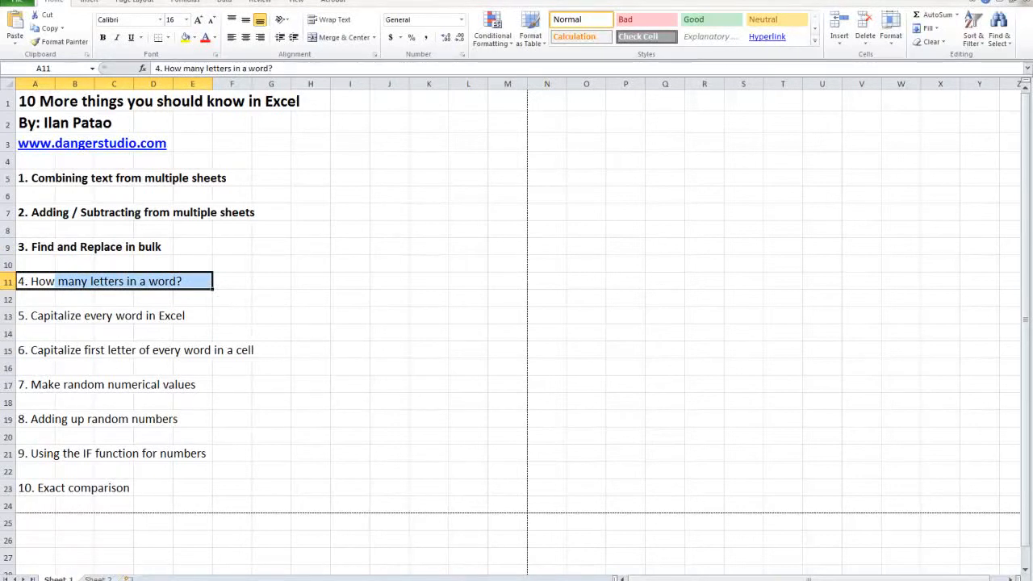
{"action": "left_click", "coordinate": [95, 575]}
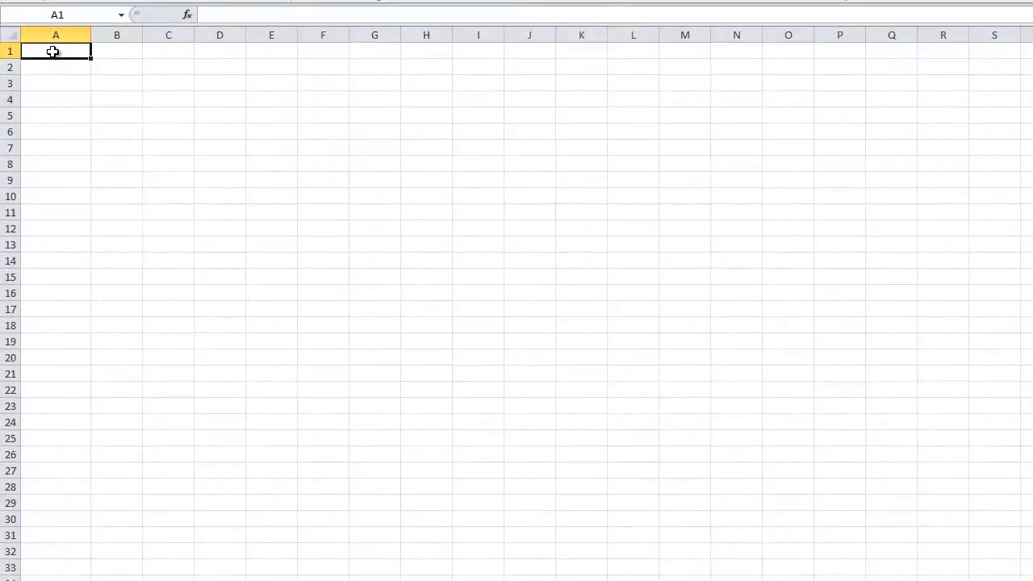
Step: Enter the words dog, cat, bird, lion and rat in cells A1 to A5
{"action": "type", "text": "dog"}
{"action": "key", "text": "Return"}
{"action": "type", "text": "cat"}
{"action": "key", "text": "Return"}
{"action": "type", "text": "bird"}
{"action": "key", "text": "Return"}
{"action": "type", "text": "lion"}
{"action": "key", "text": "Return"}
{"action": "type", "text": "rat"}
{"action": "left_click", "coordinate": [84, 98]}
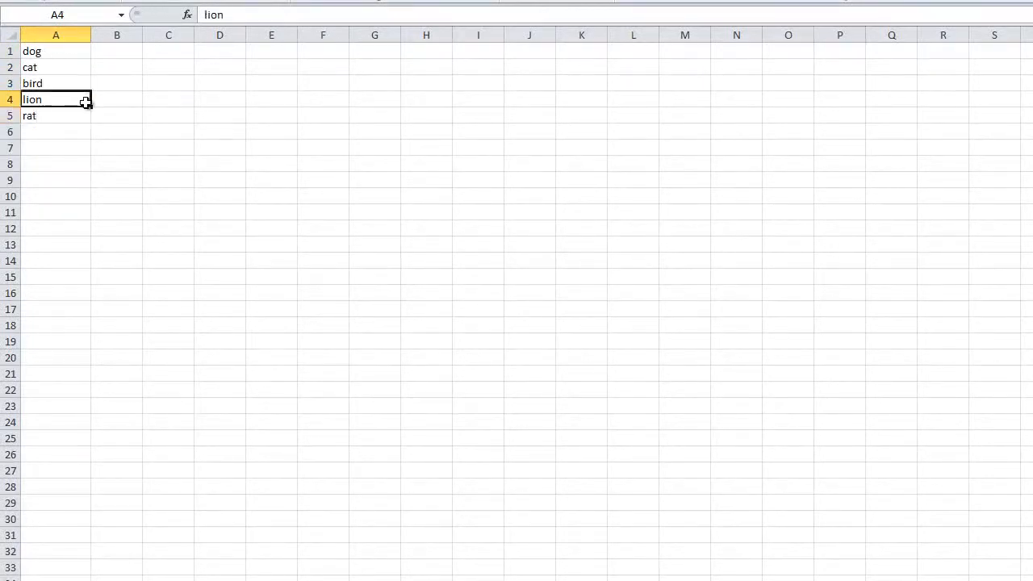
Step: Enter the formula =LEN(A1) in cell B1 to count the letters of the first word
{"action": "left_click", "coordinate": [114, 57]}
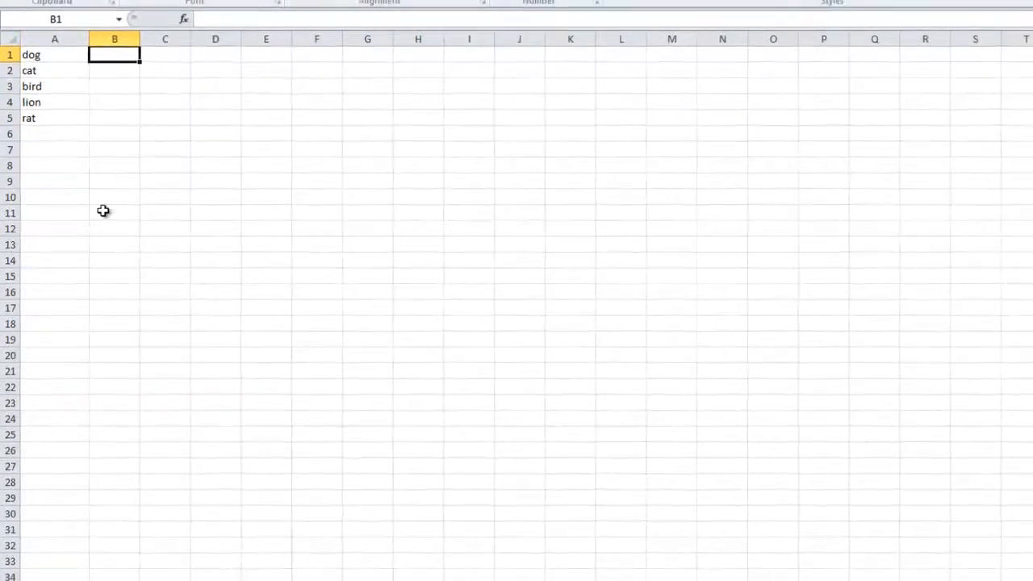
{"action": "type", "text": "=LEN"}
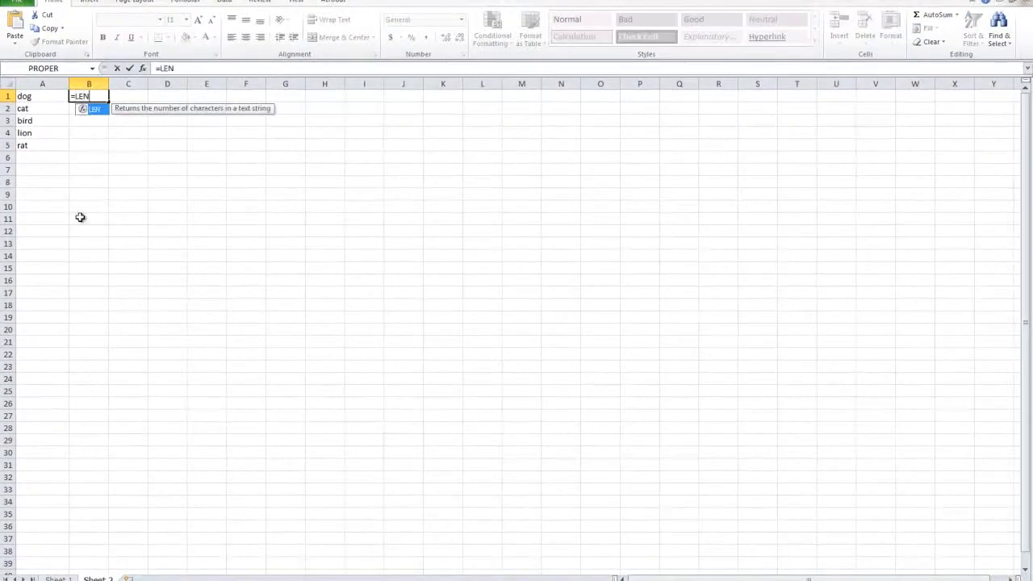
{"action": "double_click", "coordinate": [96, 109]}
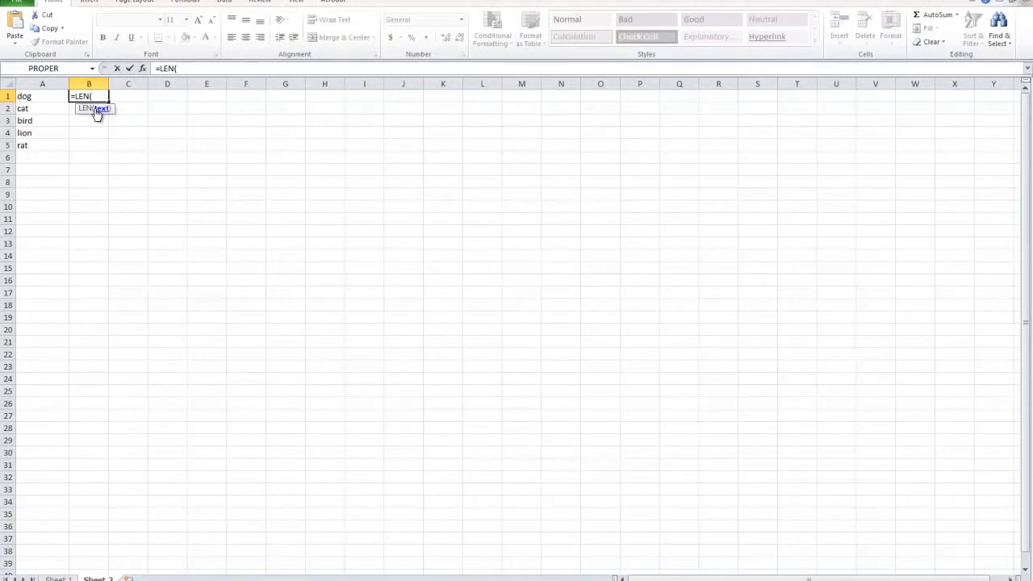
{"action": "type", "text": "A1)"}
{"action": "key", "text": "Return"}
Step: Fill the LEN formula from B1 down beside the other words through B5
{"action": "left_click", "coordinate": [102, 97]}
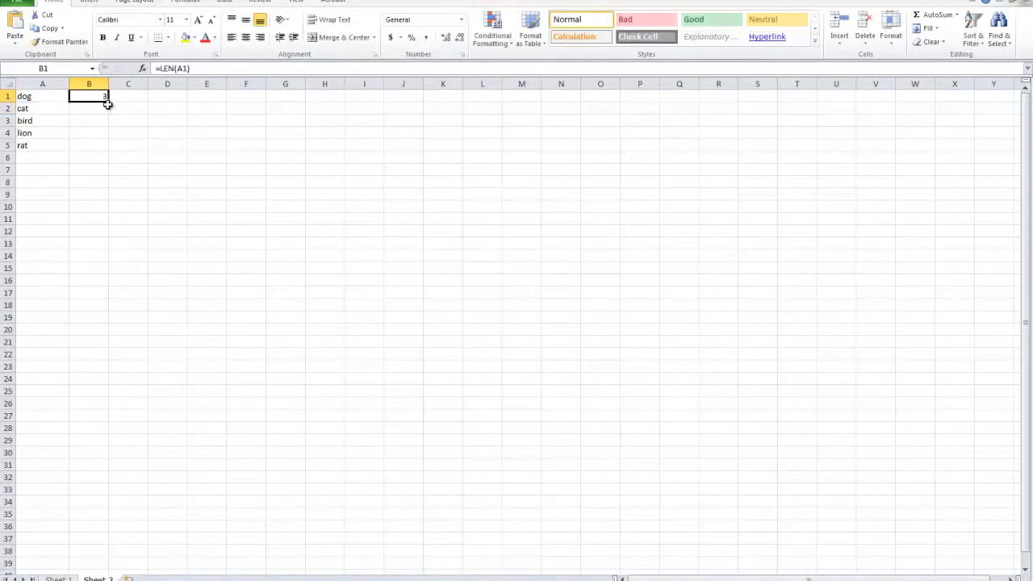
{"action": "left_click_drag", "start_coordinate": [110, 102], "coordinate": [104, 154]}
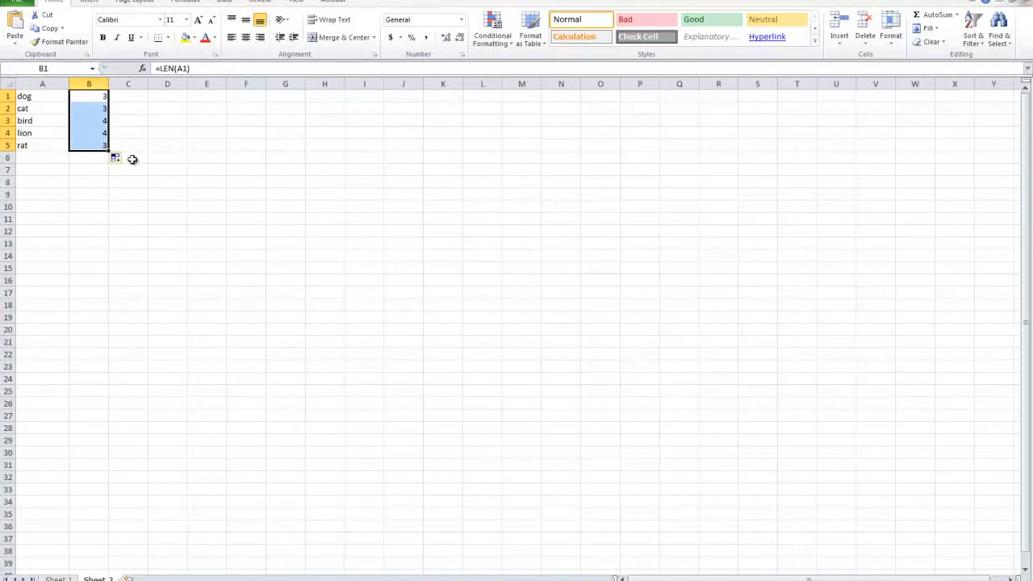
{"action": "left_click_drag", "start_coordinate": [97, 147], "coordinate": [94, 191]}
Step: Add the word "beautiful" in A6 and check its letter-count formula in B6
{"action": "left_click", "coordinate": [47, 159]}
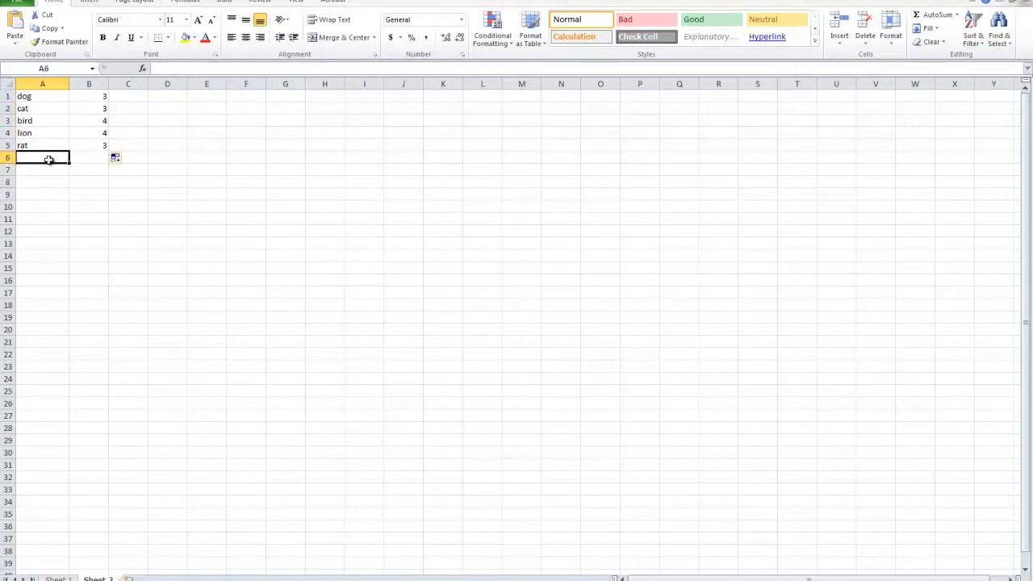
{"action": "type", "text": "beauyt"}
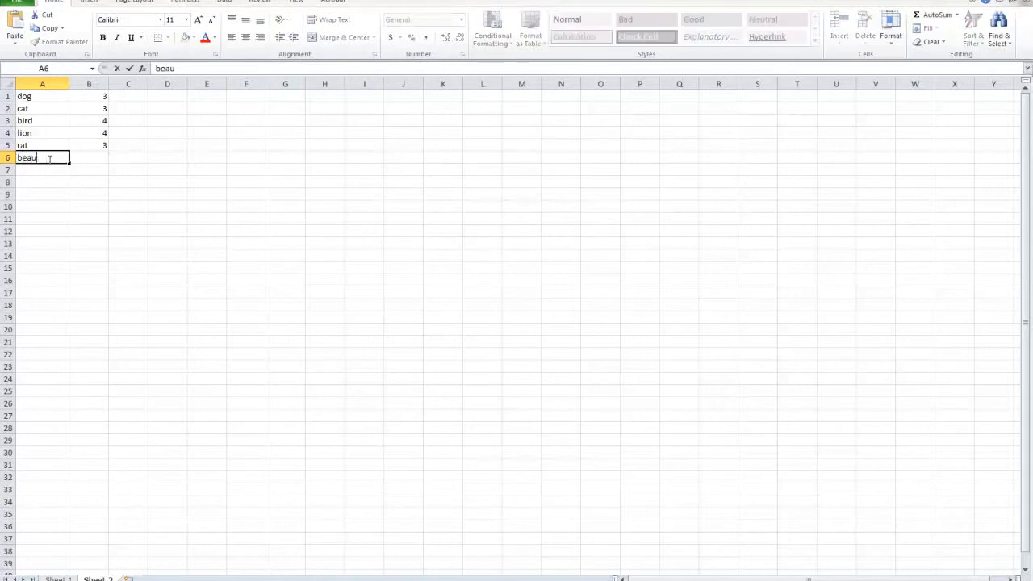
{"action": "left_click", "coordinate": [40, 206]}
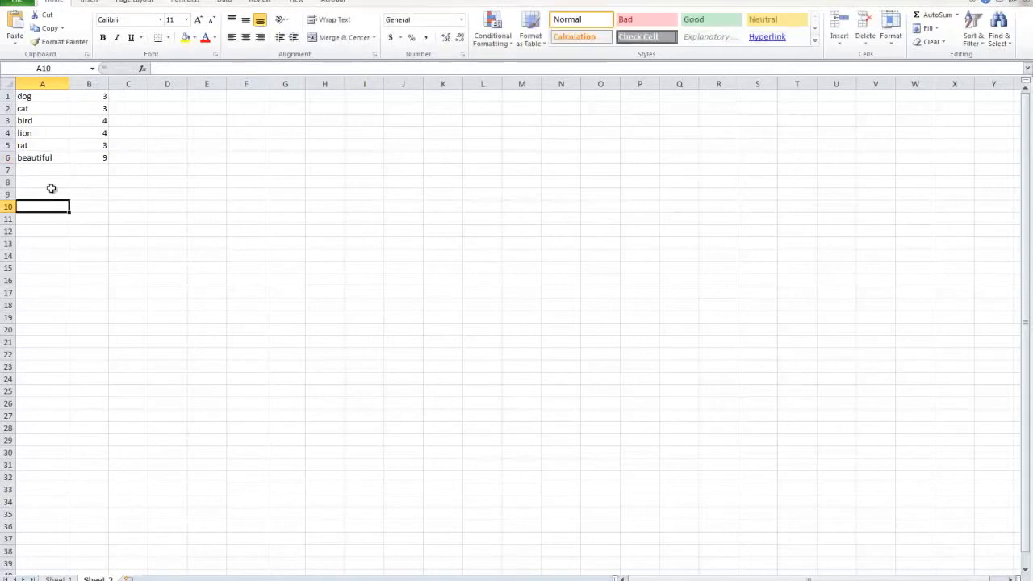
{"action": "left_click", "coordinate": [25, 159]}
{"action": "left_click", "coordinate": [101, 159]}
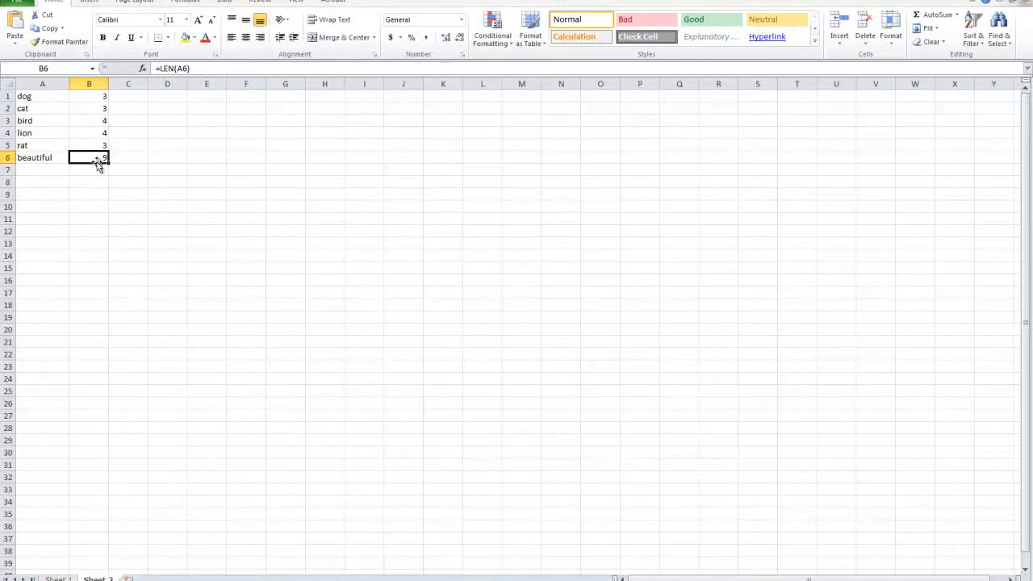
Step: Clear the formulas in B1 to B6 and re-enter the letter count for A6 in B6 with the LEN function
{"action": "left_click_drag", "start_coordinate": [89, 159], "coordinate": [90, 88]}
{"action": "key", "text": "Delete"}
{"action": "type", "text": "=LEN"}
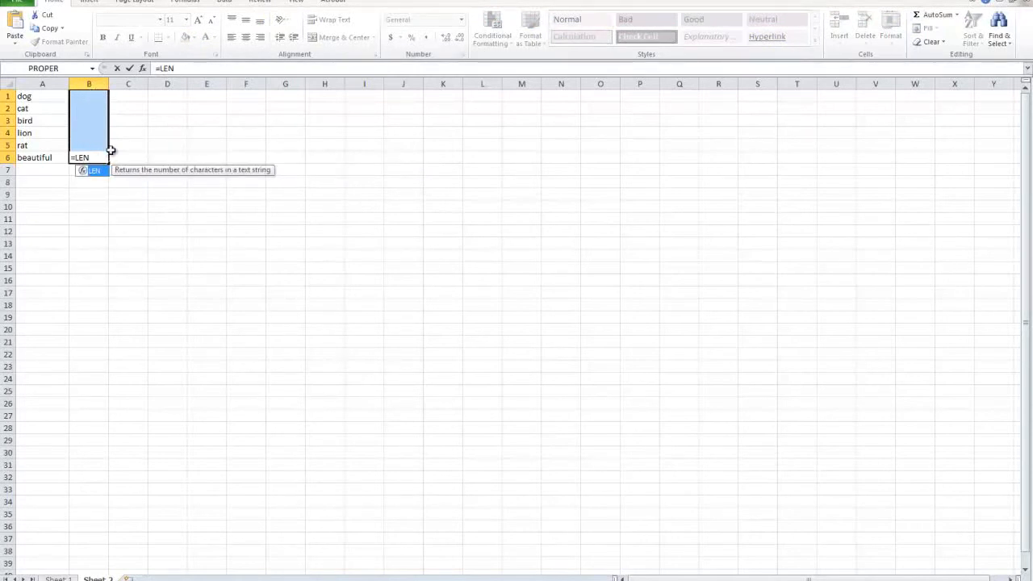
{"action": "type", "text": "("}
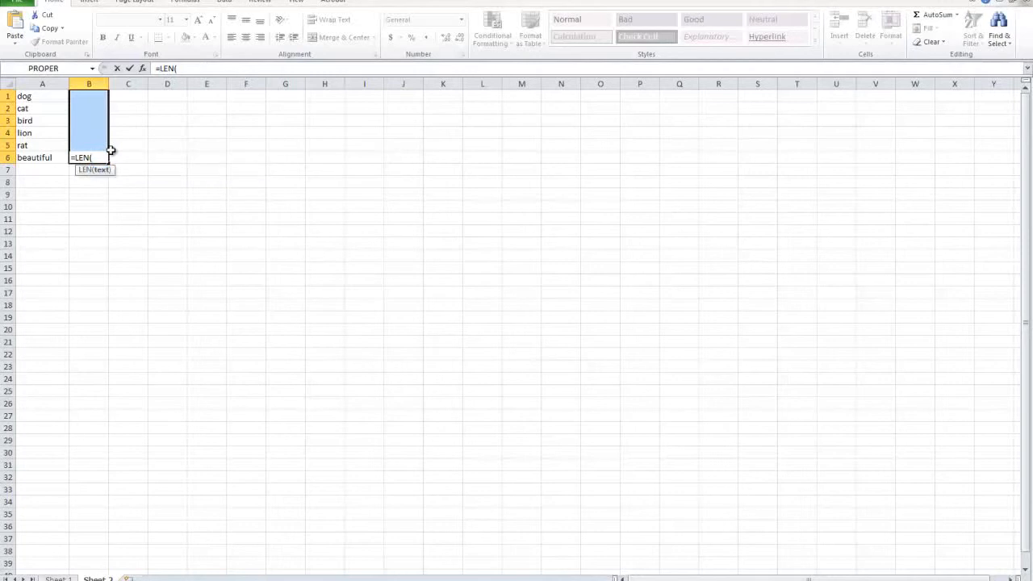
{"action": "type", "text": "A6"}
{"action": "key", "text": "Return"}
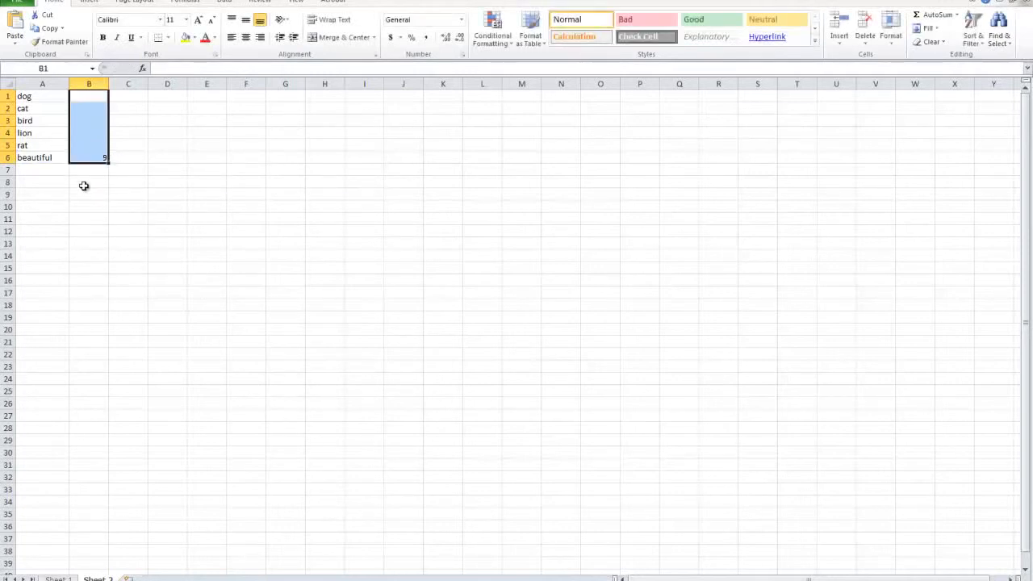
Step: Clear the contents of cells A1 to B6
{"action": "left_click", "coordinate": [95, 161]}
{"action": "key", "text": "Delete"}
{"action": "left_click", "coordinate": [92, 170]}
{"action": "left_click_drag", "start_coordinate": [88, 160], "coordinate": [9, 81]}
{"action": "key", "text": "Delete"}
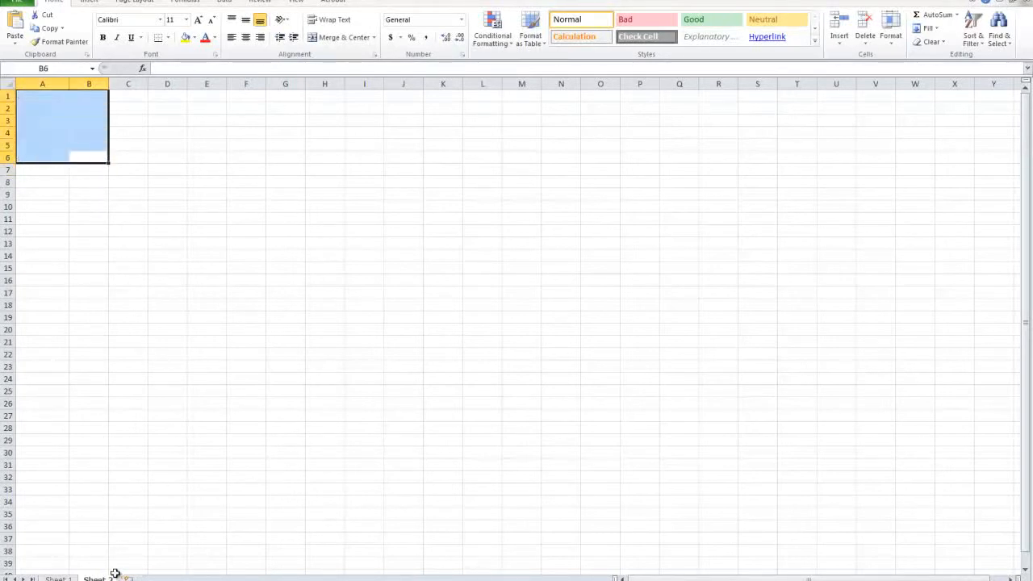
Step: On Sheet 1, bold the fourth topic, "4. How many letters in a word?", and highlight the fifth topic from A13 to F13
{"action": "left_click", "coordinate": [58, 578]}
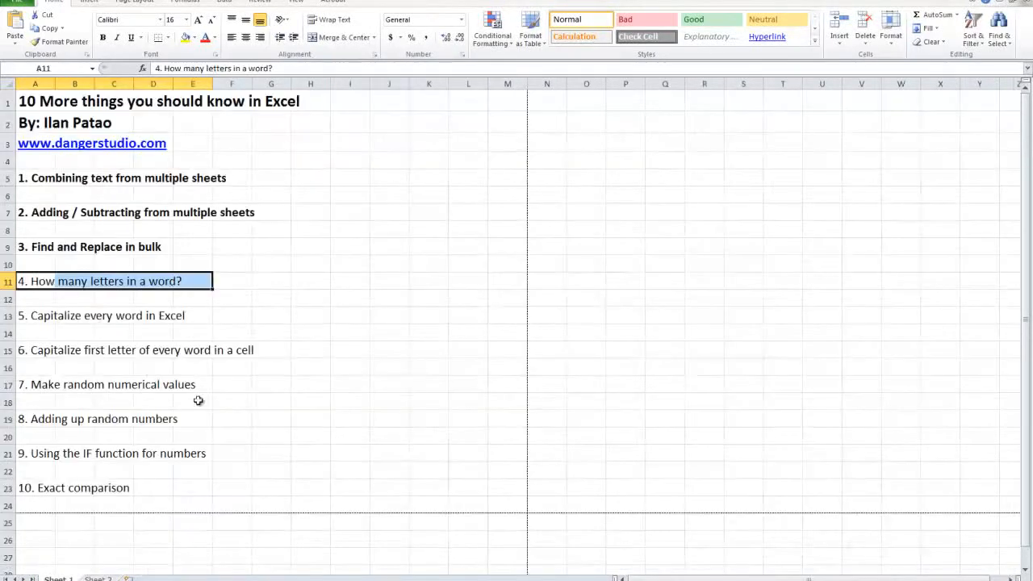
{"action": "left_click", "coordinate": [102, 37]}
{"action": "left_click_drag", "start_coordinate": [37, 313], "coordinate": [223, 314]}
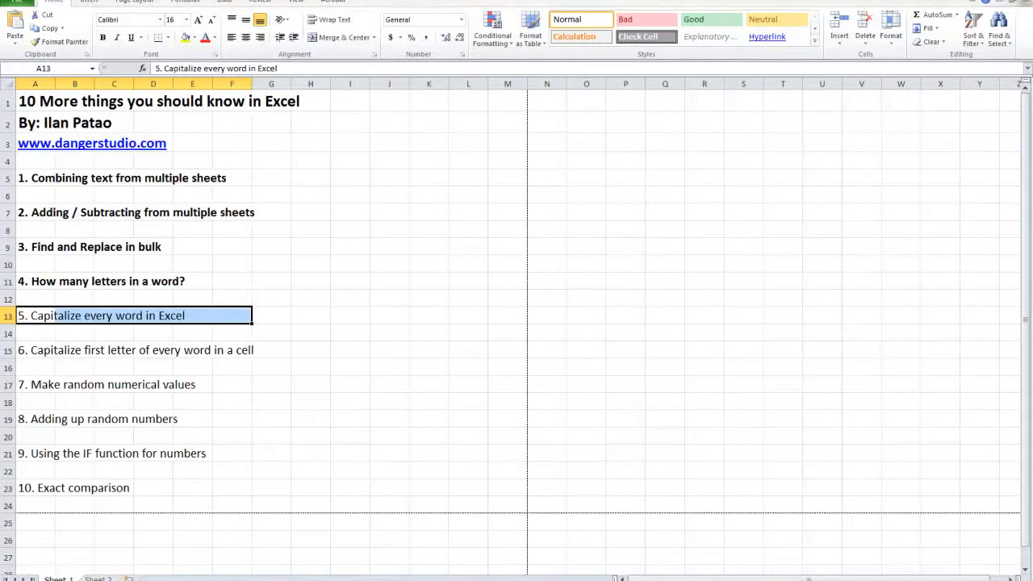
Step: On Sheet 2, enter the lowercase words hello, how, are, you and doing in cells A1 to A5
{"action": "left_click", "coordinate": [103, 578]}
{"action": "left_click", "coordinate": [42, 125]}
{"action": "left_click", "coordinate": [38, 99]}
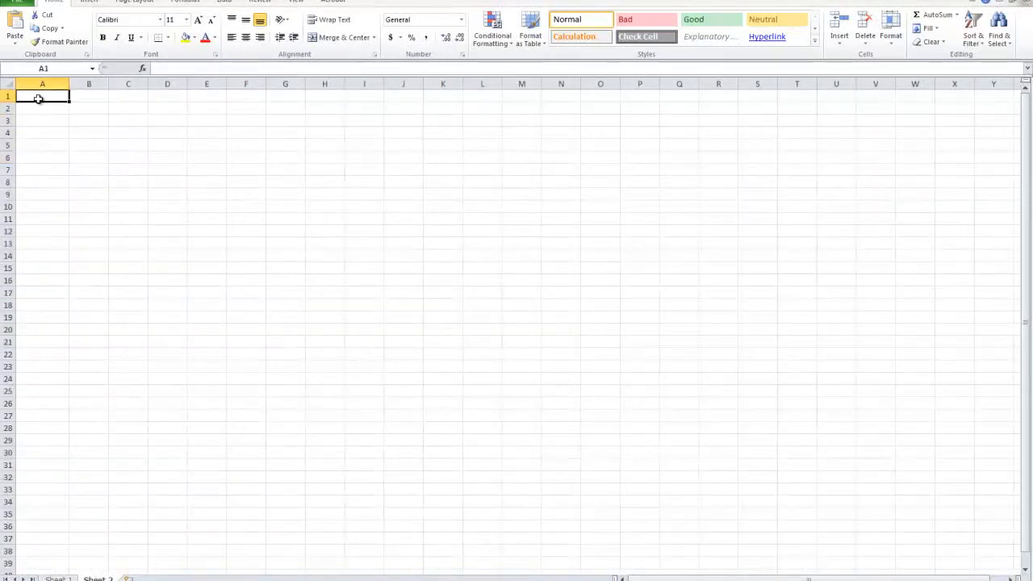
{"action": "type", "text": "hell0o"}
{"action": "key", "text": "Return"}
{"action": "type", "text": "how"}
{"action": "key", "text": "Return"}
{"action": "type", "text": "are"}
{"action": "key", "text": "Return"}
{"action": "type", "text": "you"}
{"action": "key", "text": "Return"}
{"action": "type", "text": "doing"}
{"action": "left_click", "coordinate": [83, 207]}
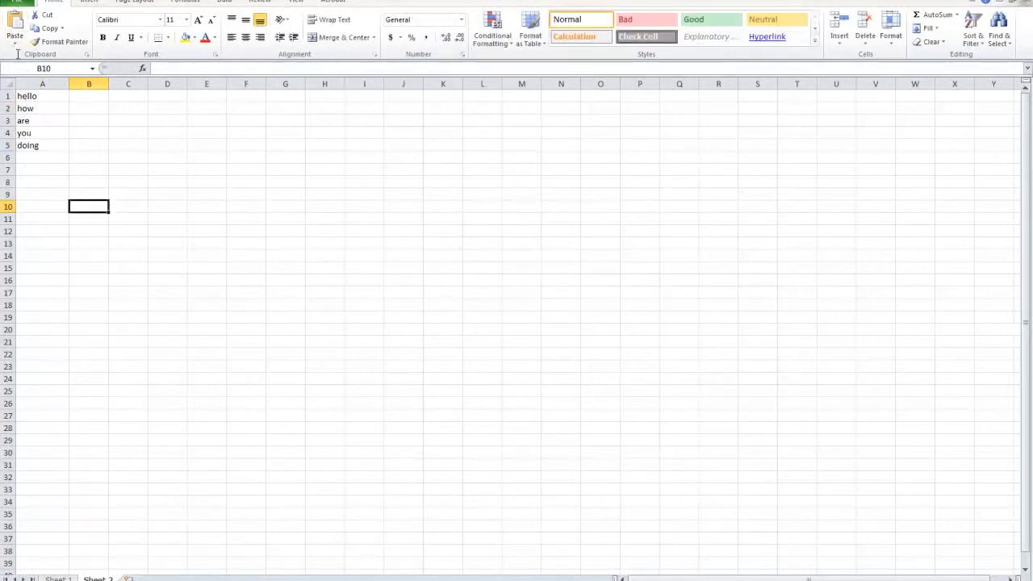
{"action": "left_click_drag", "start_coordinate": [37, 147], "coordinate": [31, 95]}
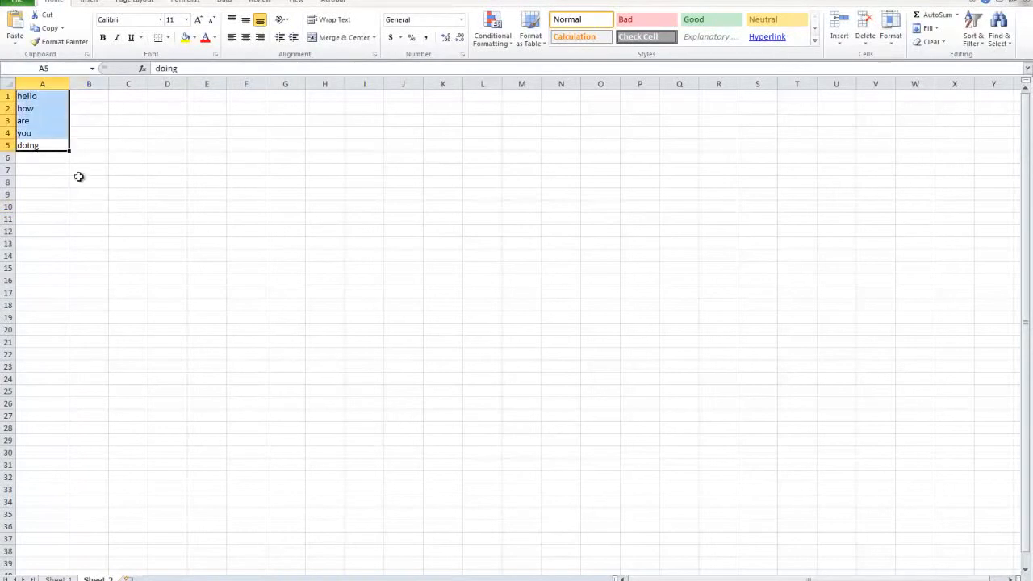
{"action": "left_click", "coordinate": [113, 204]}
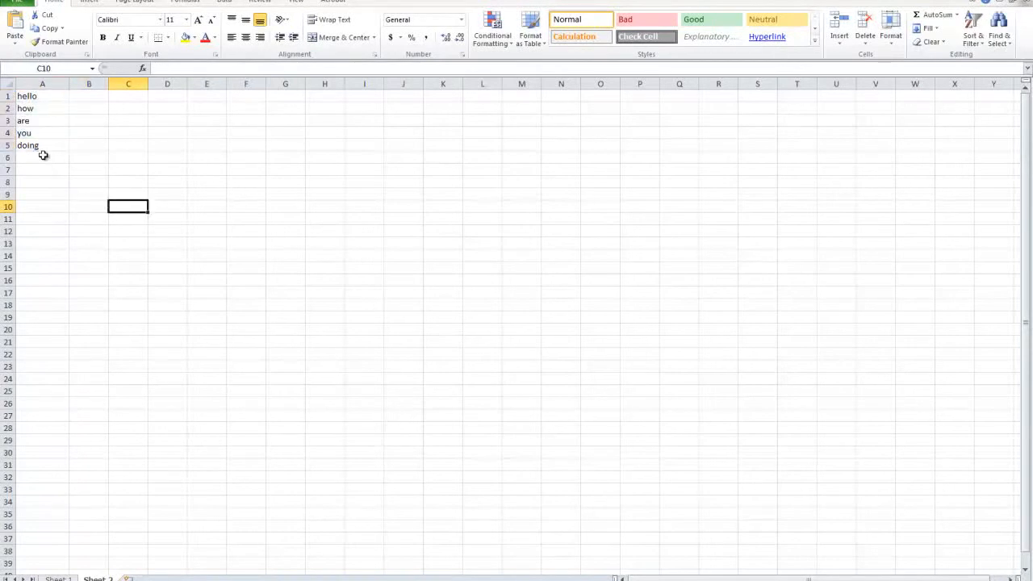
Step: Enter the formula =PROPER(A1) in cell B1 to capitalize the first word
{"action": "left_click", "coordinate": [79, 95]}
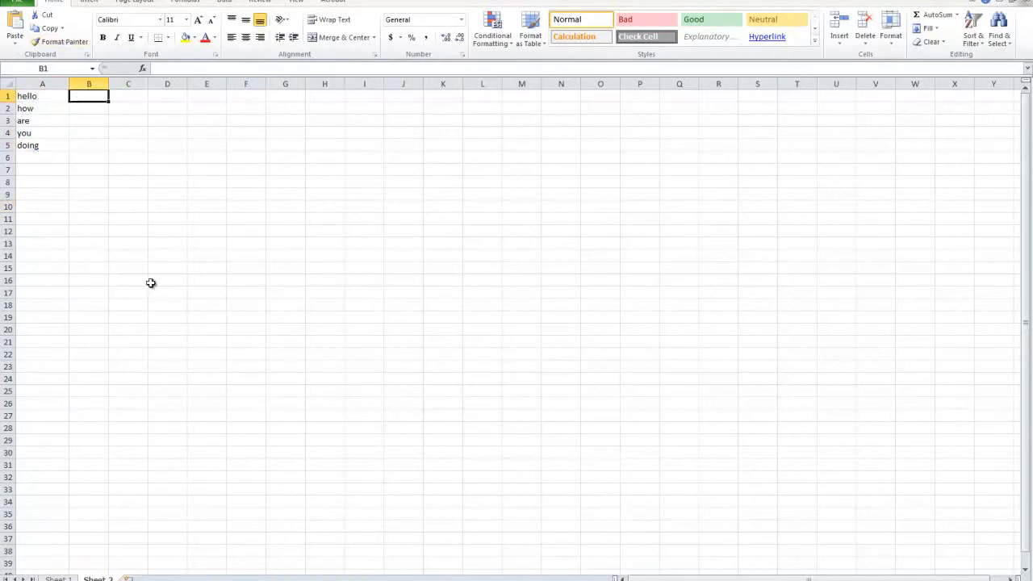
{"action": "type", "text": "=P"}
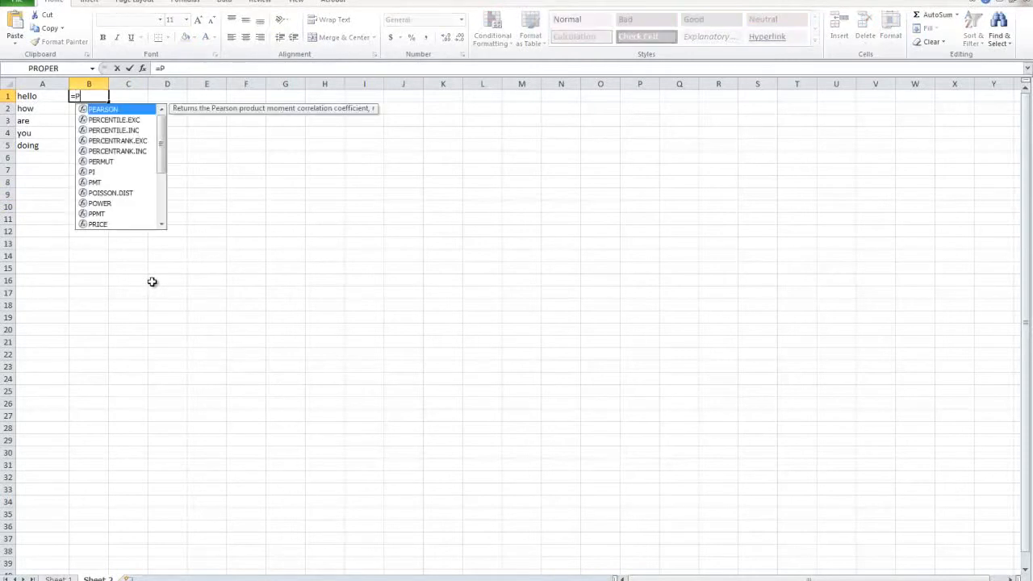
{"action": "type", "text": "ROPER"}
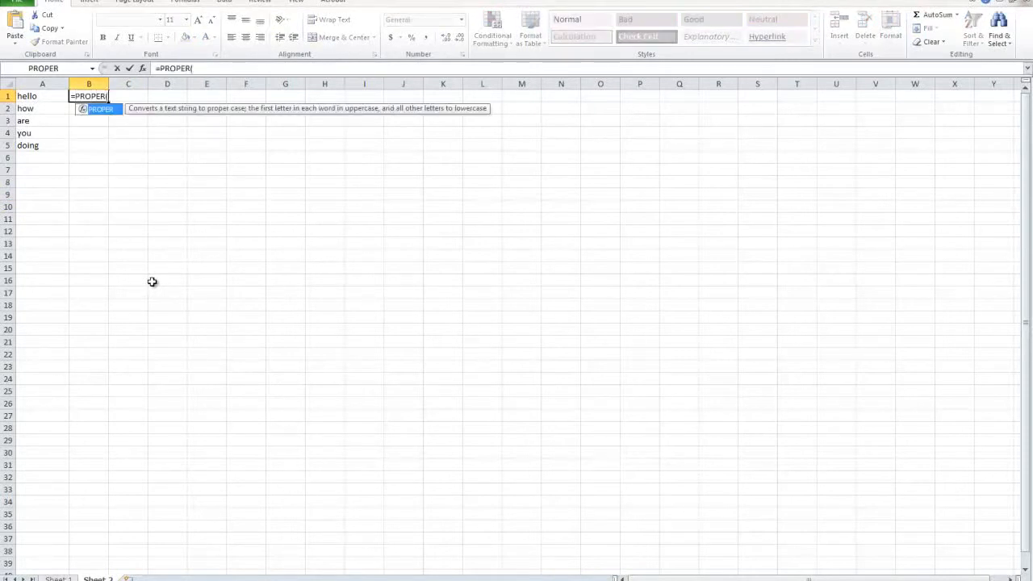
{"action": "type", "text": "("}
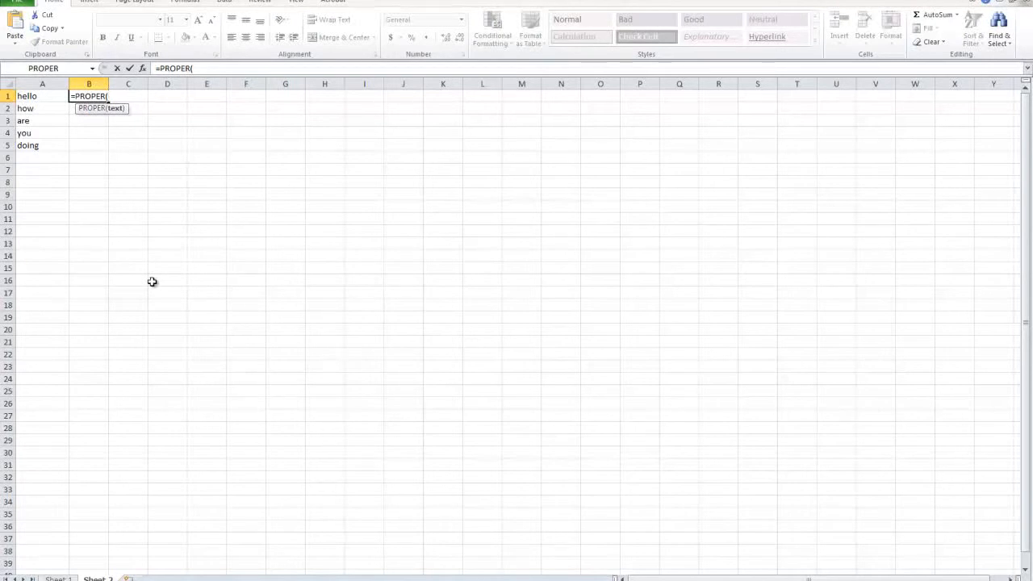
{"action": "type", "text": "A1"}
{"action": "key", "text": "Return"}
Step: Fill the PROPER formula from B1 down through B5 and compare both columns of words
{"action": "left_click", "coordinate": [95, 96]}
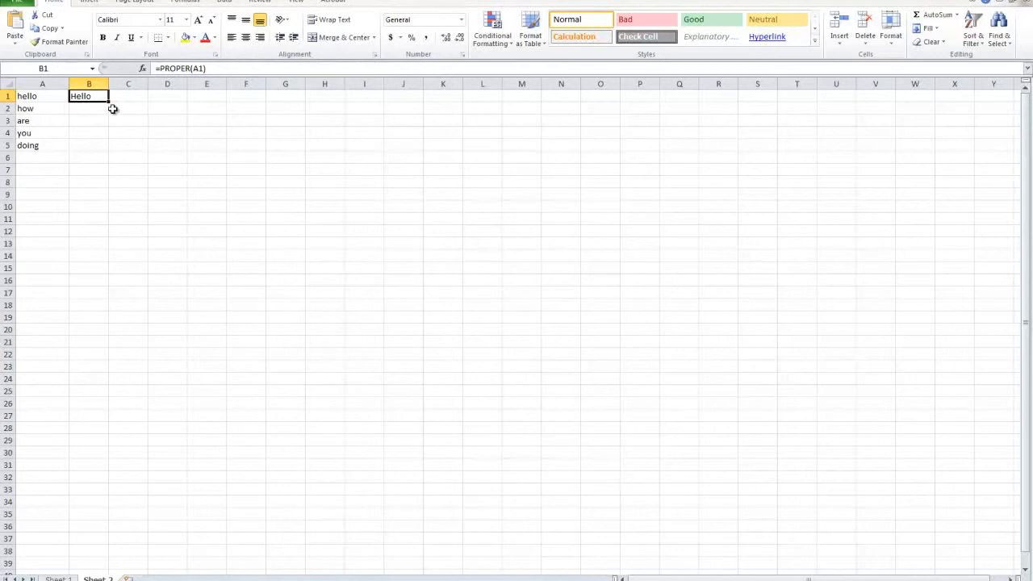
{"action": "left_click_drag", "start_coordinate": [110, 103], "coordinate": [109, 152]}
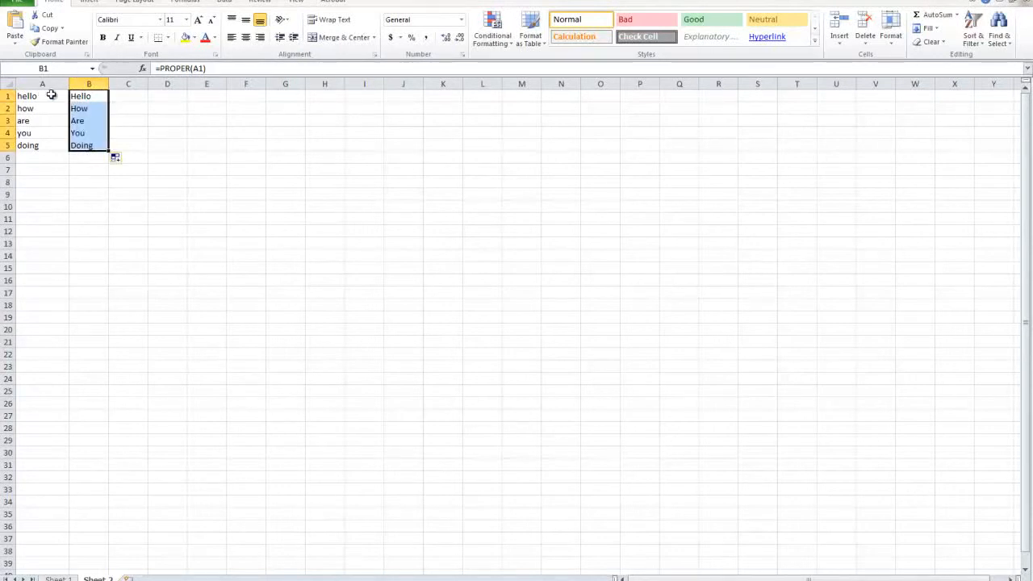
{"action": "left_click_drag", "start_coordinate": [75, 97], "coordinate": [77, 145]}
{"action": "left_click", "coordinate": [78, 160]}
{"action": "left_click", "coordinate": [51, 160]}
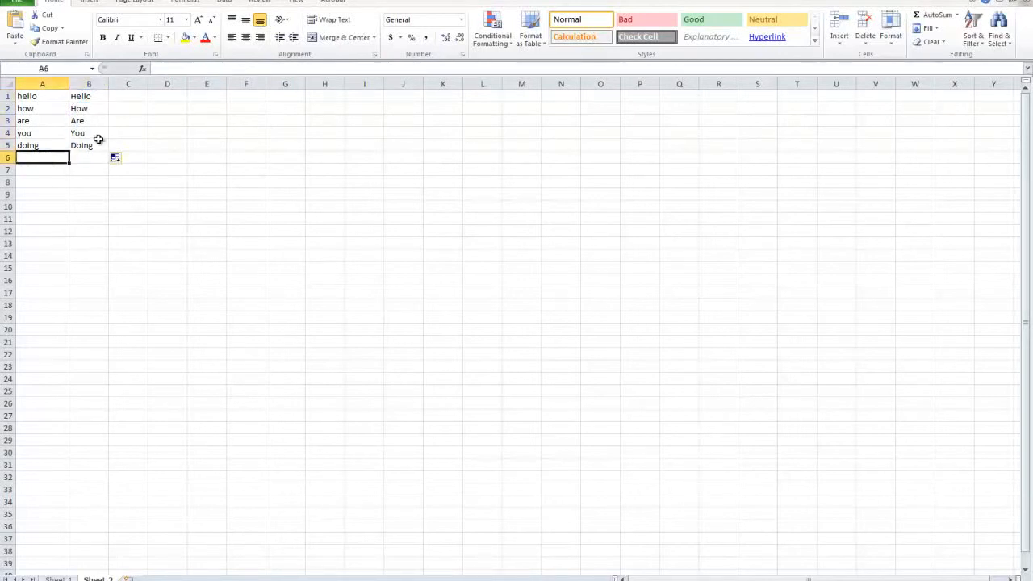
{"action": "left_click_drag", "start_coordinate": [82, 98], "coordinate": [56, 149]}
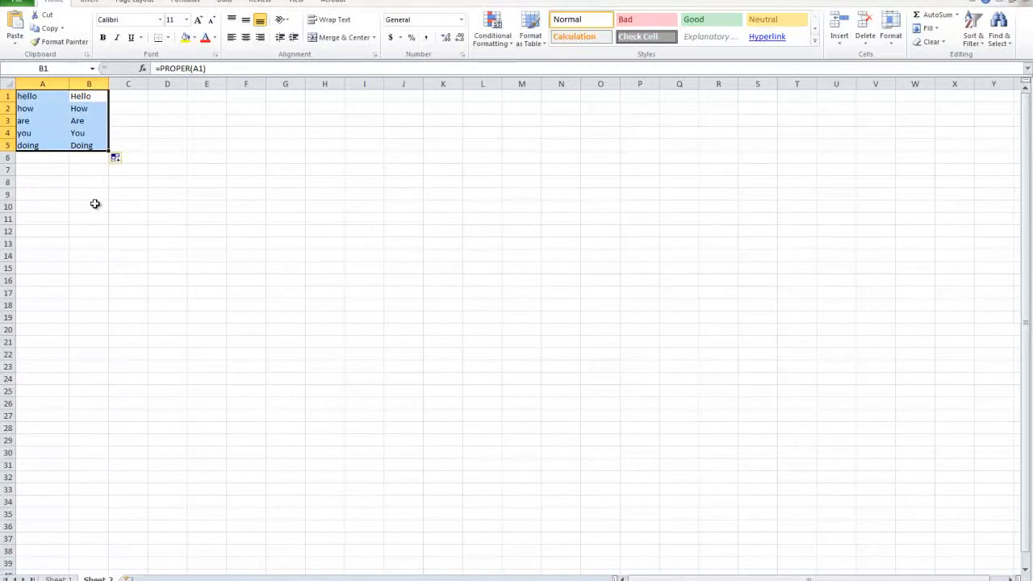
{"action": "left_click", "coordinate": [54, 157]}
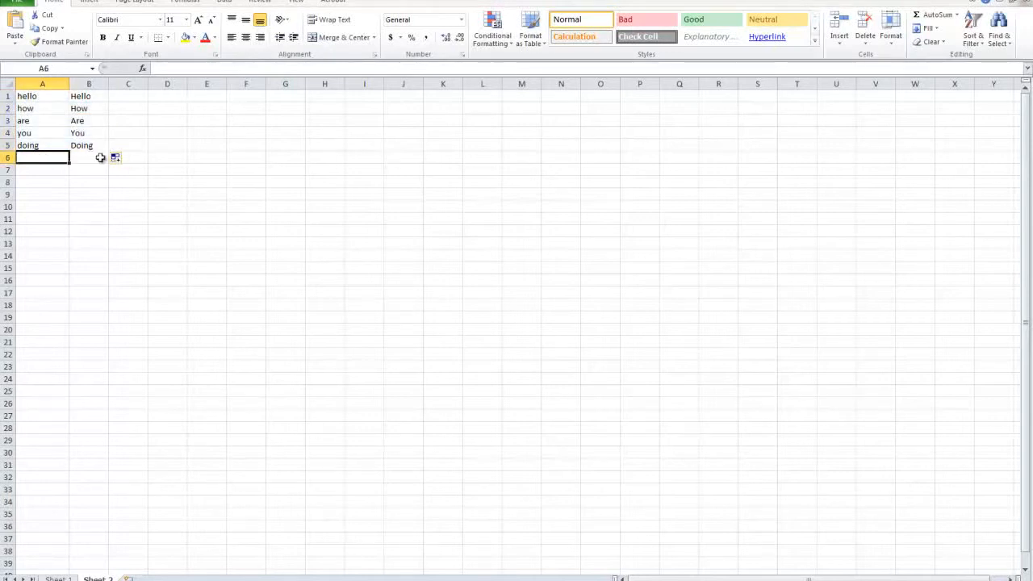
Step: Edit the word in A5 by hand to read "Doing" and compare it with the PROPER formula in B5
{"action": "double_click", "coordinate": [28, 145]}
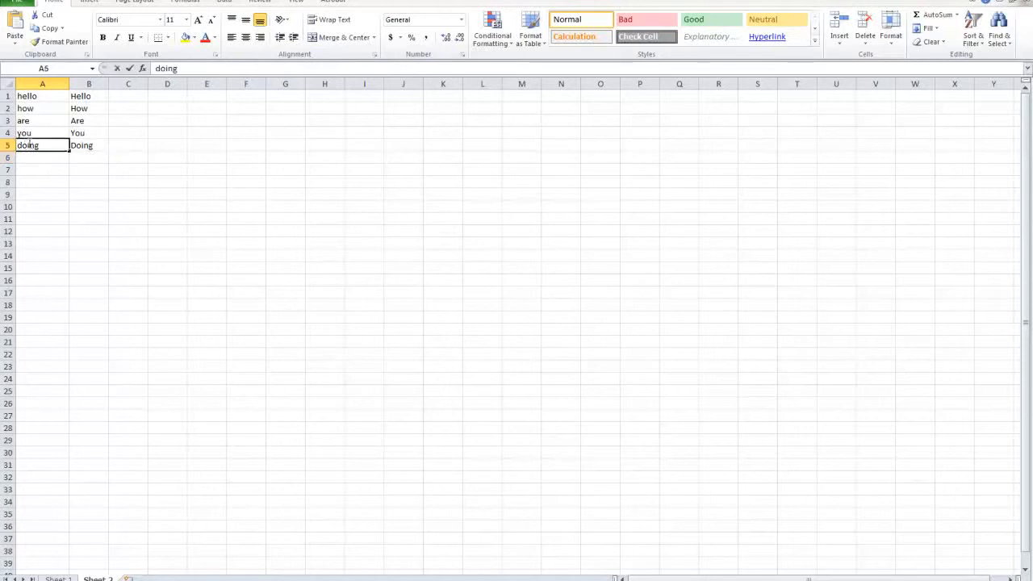
{"action": "key", "text": "Delete"}
{"action": "type", "text": "D"}
{"action": "key", "text": "Return"}
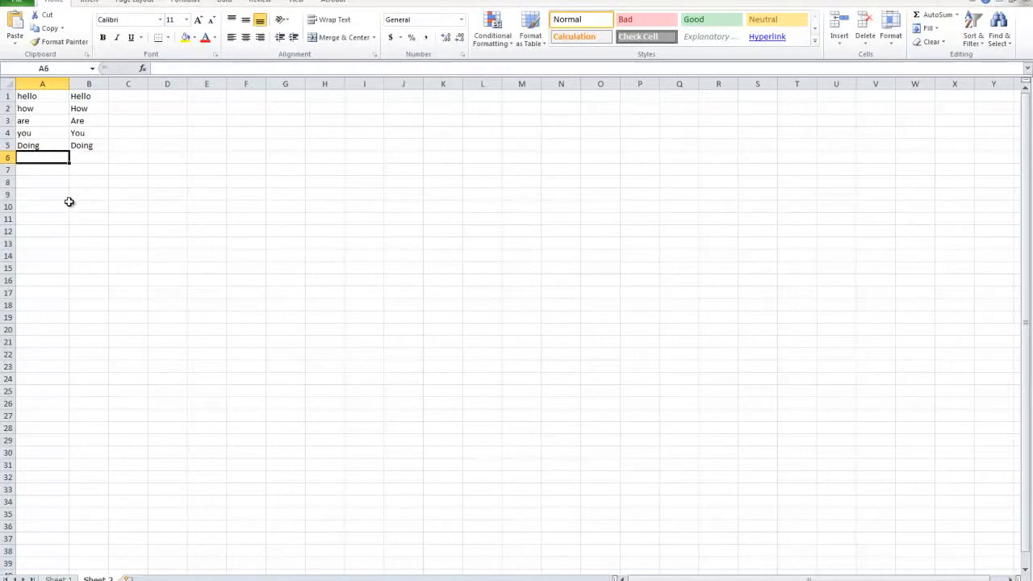
{"action": "left_click", "coordinate": [82, 147]}
{"action": "left_click", "coordinate": [41, 159]}
{"action": "left_click_drag", "start_coordinate": [89, 147], "coordinate": [28, 97]}
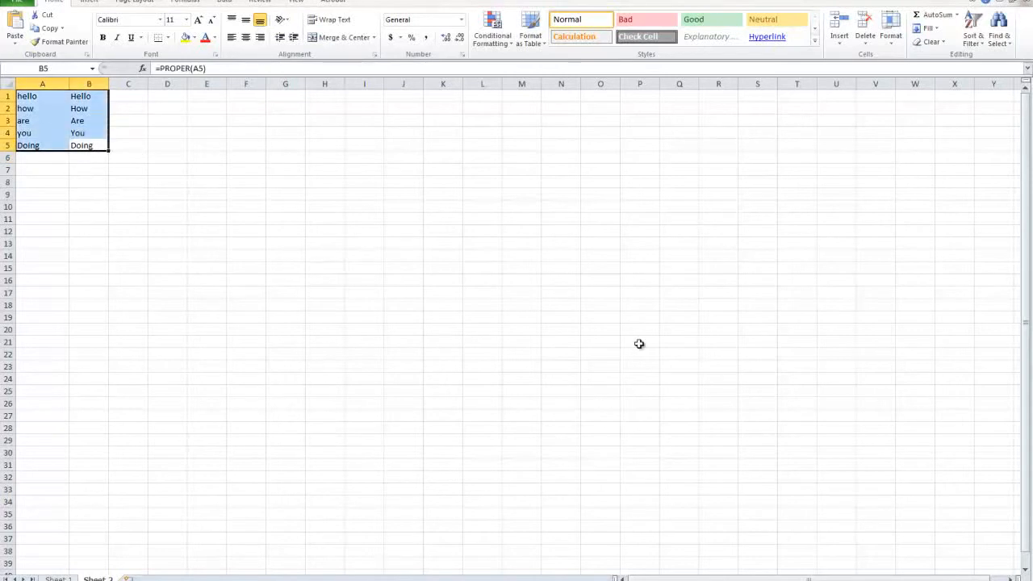
{"action": "left_click", "coordinate": [202, 350]}
Step: Bold the fifth topic, "5. Capitalize every word in Excel", on Sheet 1
{"action": "left_click", "coordinate": [76, 550]}
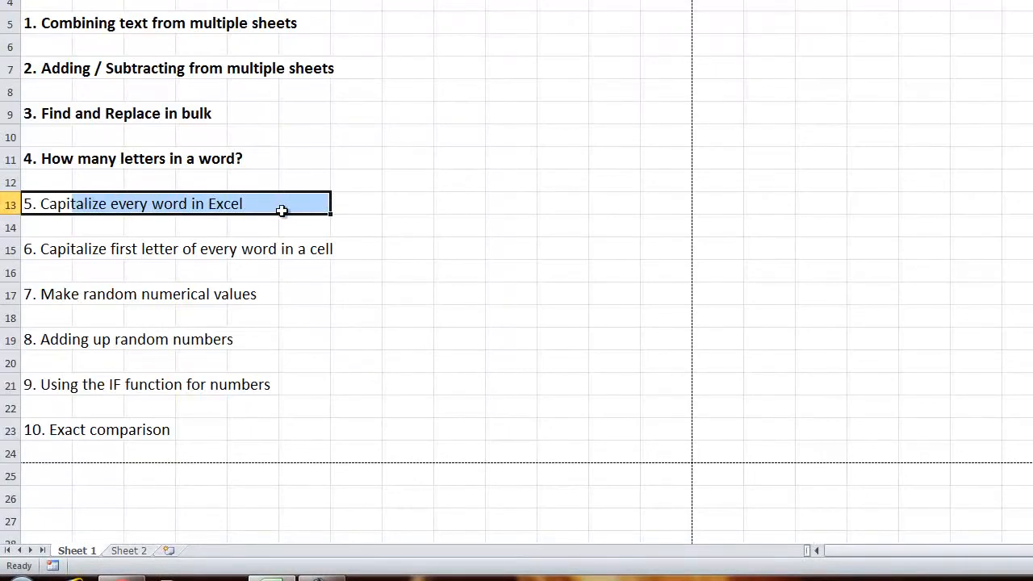
{"action": "key", "text": "ctrl+b"}
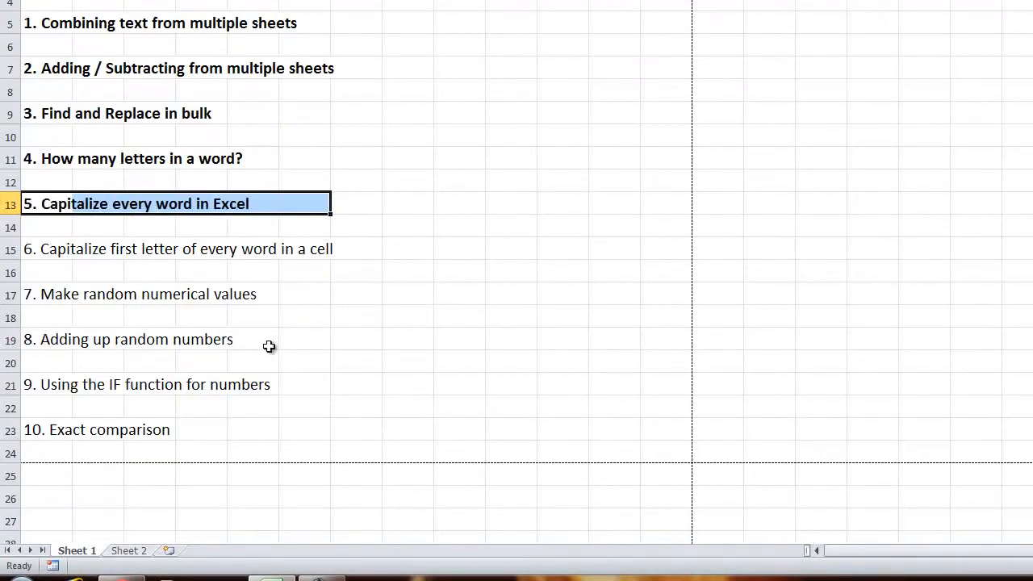
{"action": "left_click", "coordinate": [147, 318]}
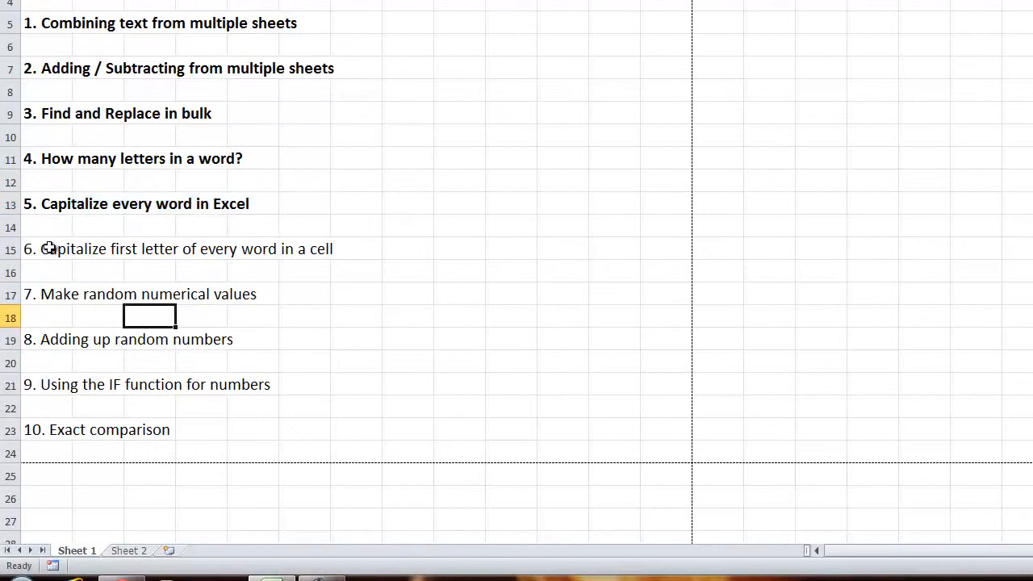
Step: Bold the sixth topic, "6. Capitalize first letter of every word in a cell", on Sheet 1
{"action": "left_click_drag", "start_coordinate": [49, 250], "coordinate": [366, 251]}
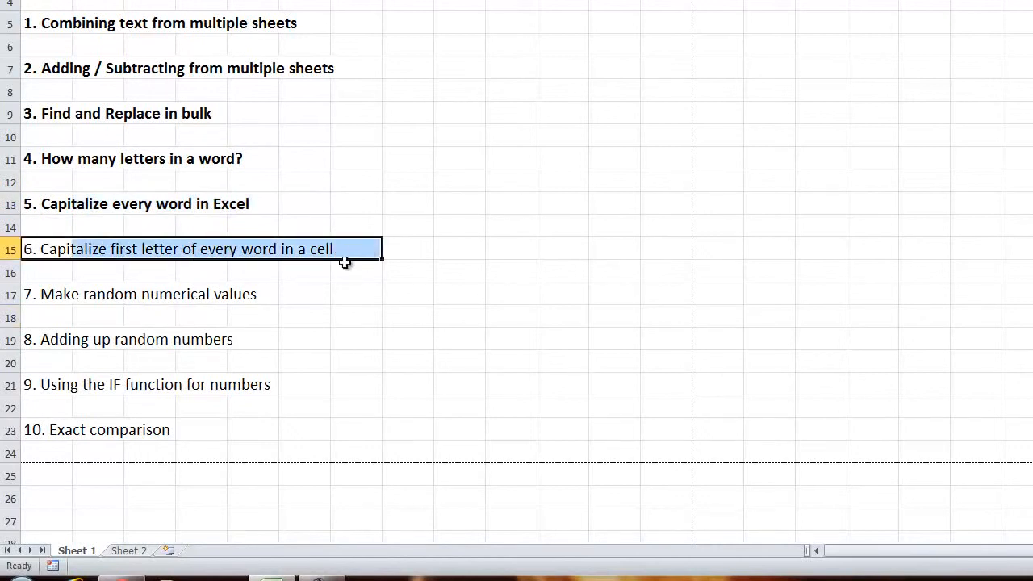
{"action": "left_click", "coordinate": [70, 207]}
{"action": "left_click_drag", "start_coordinate": [71, 206], "coordinate": [353, 253]}
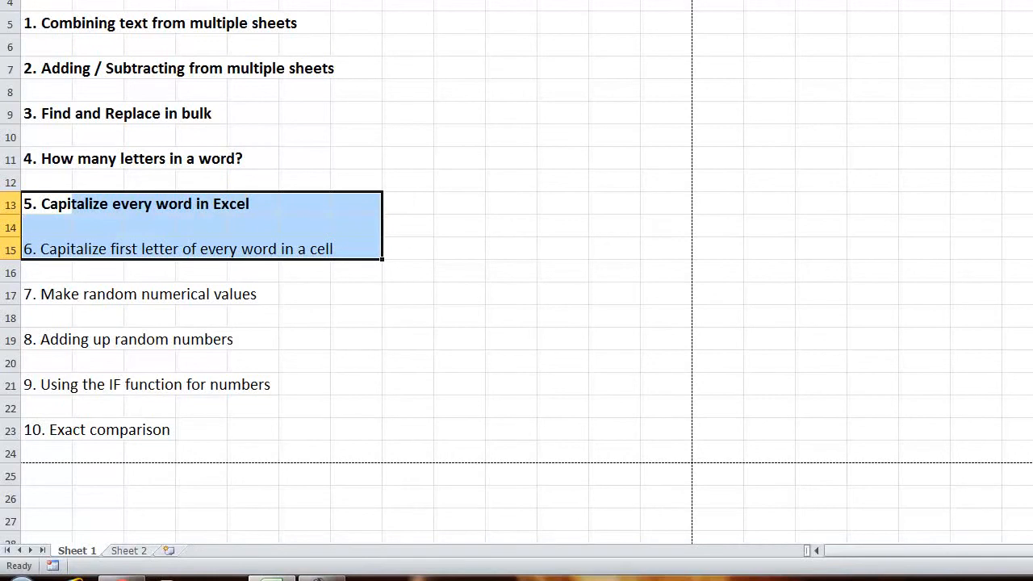
{"action": "left_click", "coordinate": [128, 41]}
{"action": "left_click", "coordinate": [127, 47]}
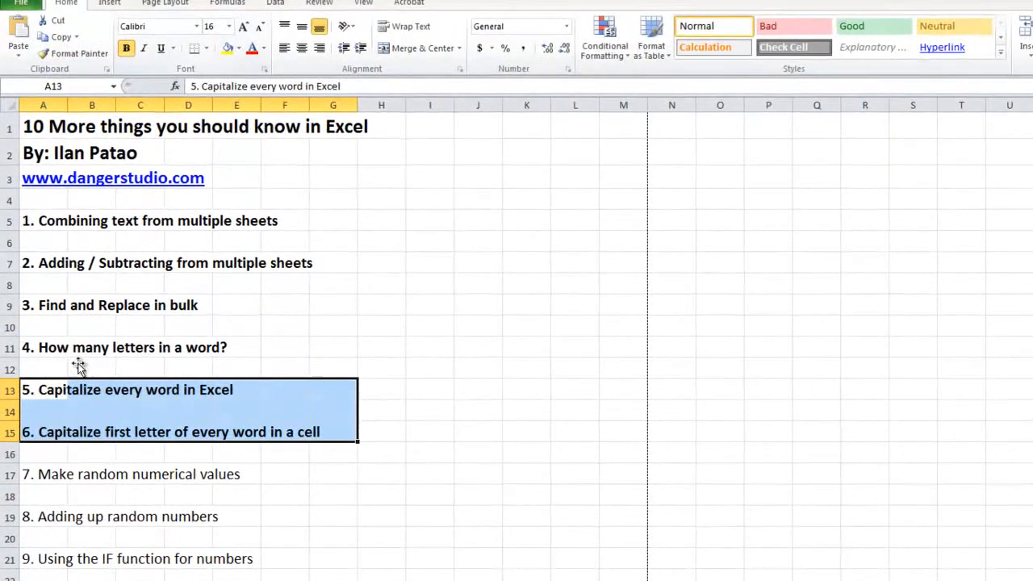
{"action": "left_click_drag", "start_coordinate": [121, 428], "coordinate": [36, 184]}
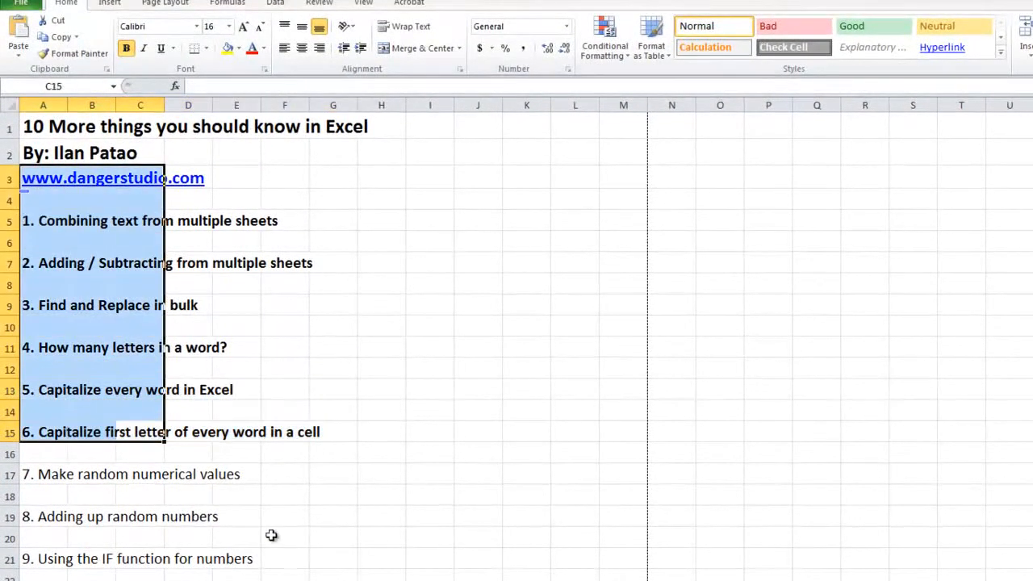
Step: Enter the formula =RAND()*5 in cell A1 of the empty Sheet 2 for the random numbers topic
{"action": "left_click_drag", "start_coordinate": [25, 478], "coordinate": [339, 472]}
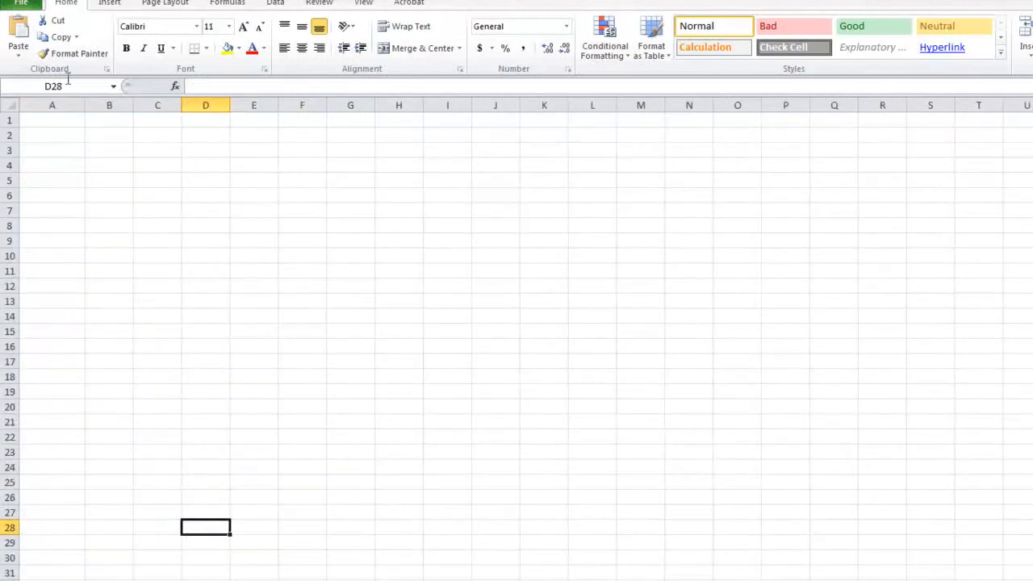
{"action": "left_click", "coordinate": [51, 121]}
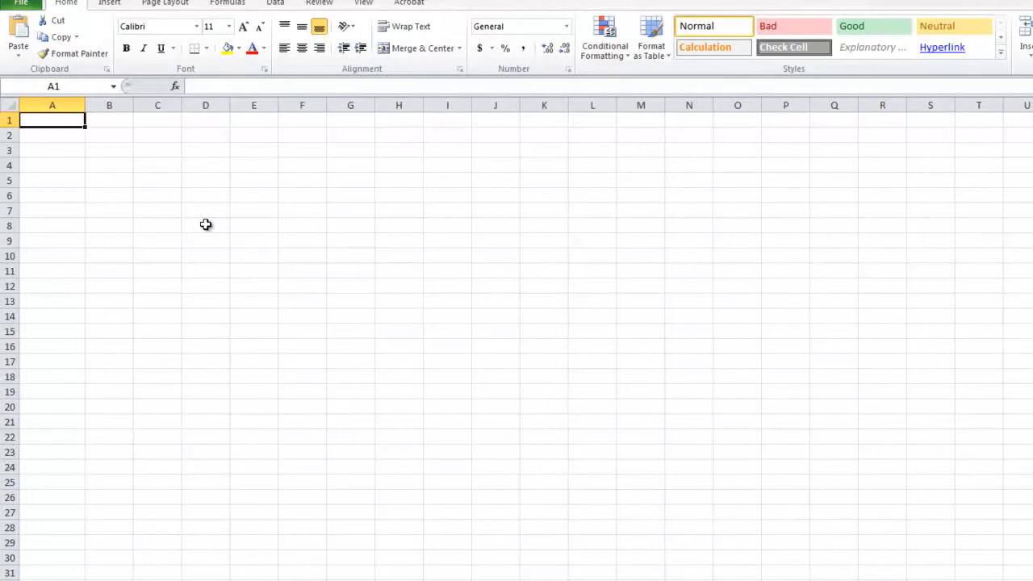
{"action": "type", "text": "=RAN"}
{"action": "key", "text": "BackSpace"}
{"action": "key", "text": "BackSpace"}
{"action": "type", "text": "ND"}
{"action": "key", "text": "BackSpace"}
{"action": "type", "text": "A"}
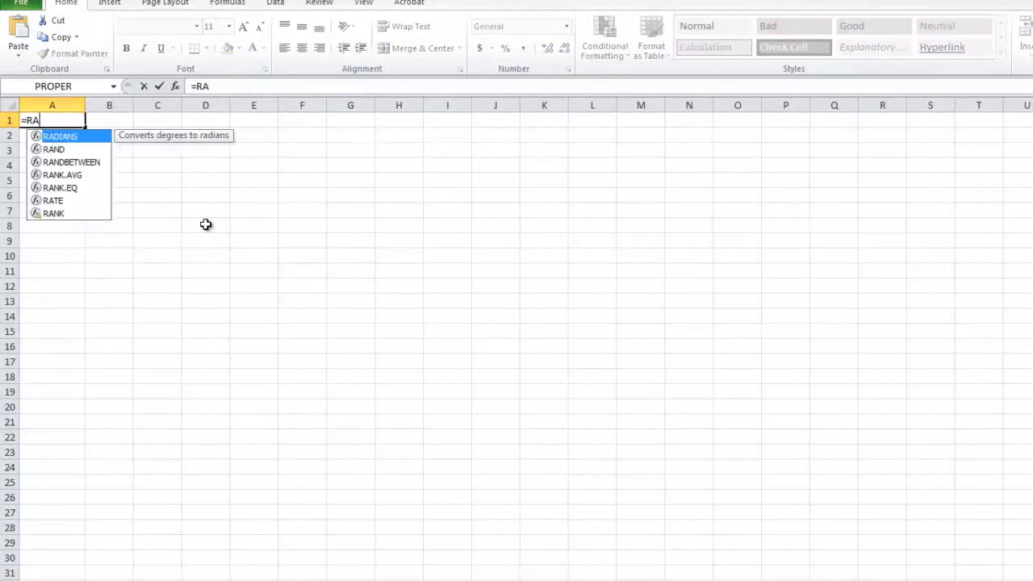
{"action": "type", "text": "ND()"}
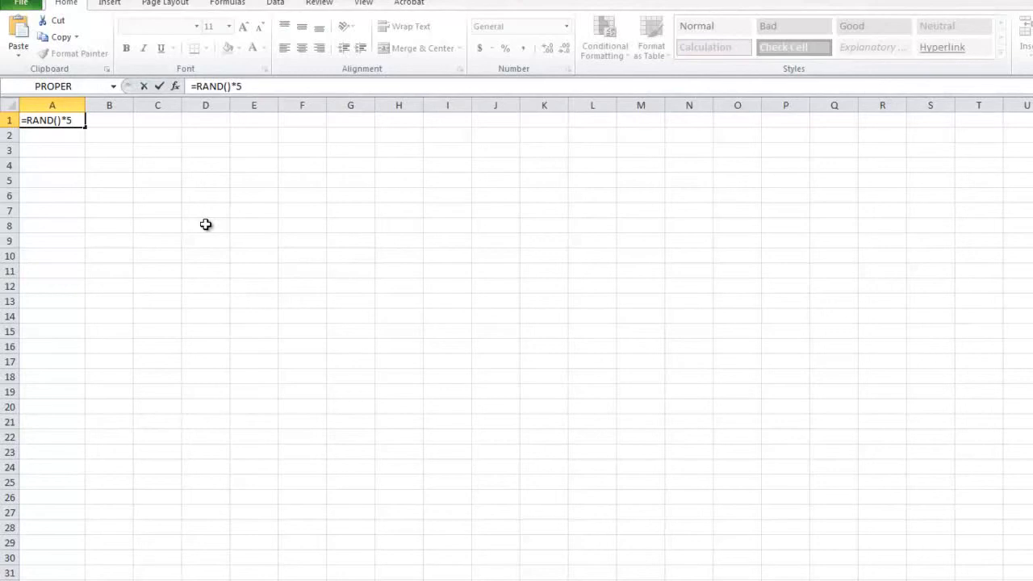
{"action": "type", "text": "*5"}
{"action": "key", "text": "Return"}
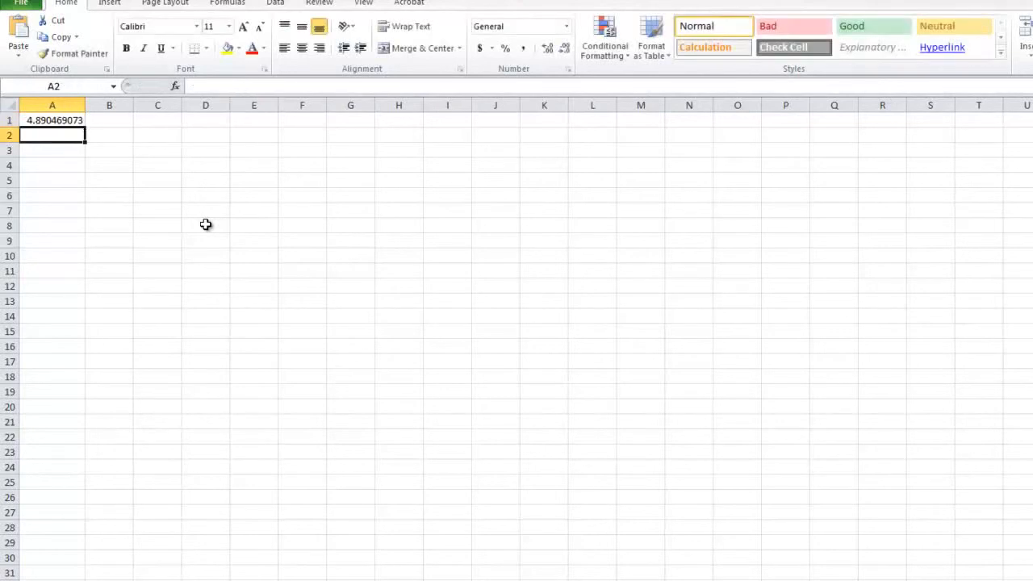
Step: Try filling the RAND formula from A1 down through A28, and undo the fill
{"action": "left_click", "coordinate": [46, 123]}
{"action": "left_click_drag", "start_coordinate": [84, 127], "coordinate": [84, 529]}
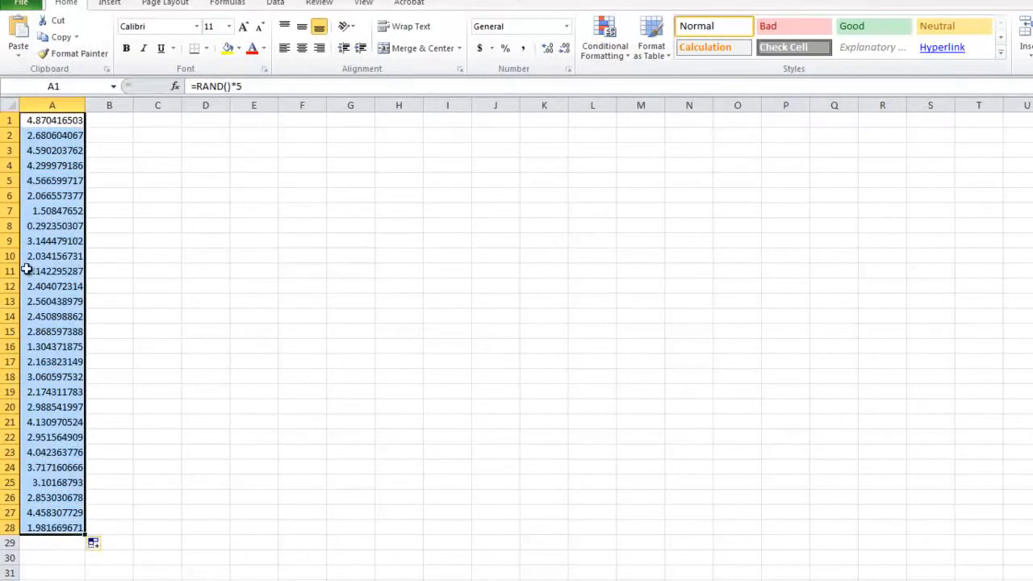
{"action": "key", "text": "ctrl+z"}
Step: Change the formula in cell A1 to =RAND()*500
{"action": "double_click", "coordinate": [39, 121]}
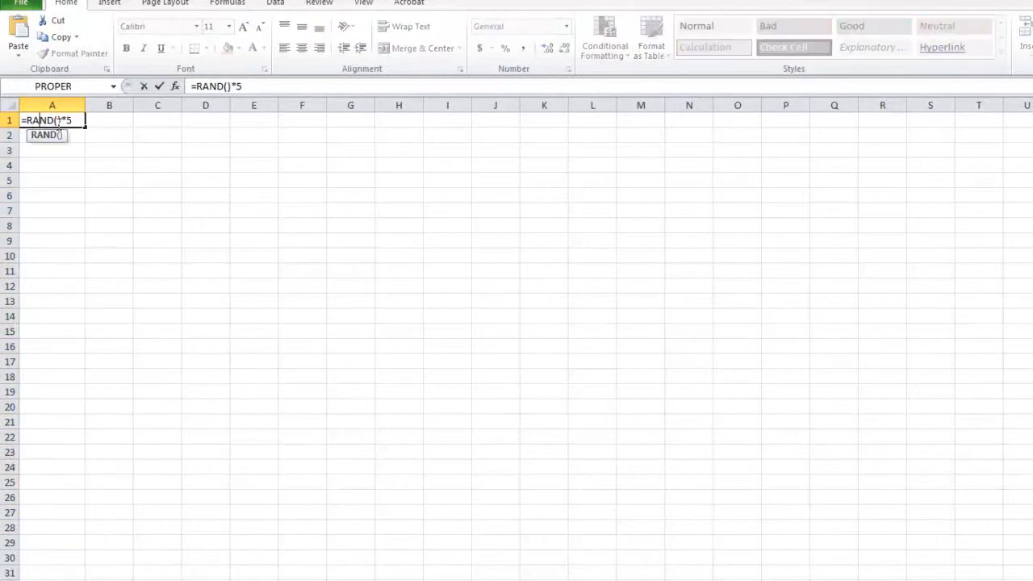
{"action": "left_click", "coordinate": [73, 123]}
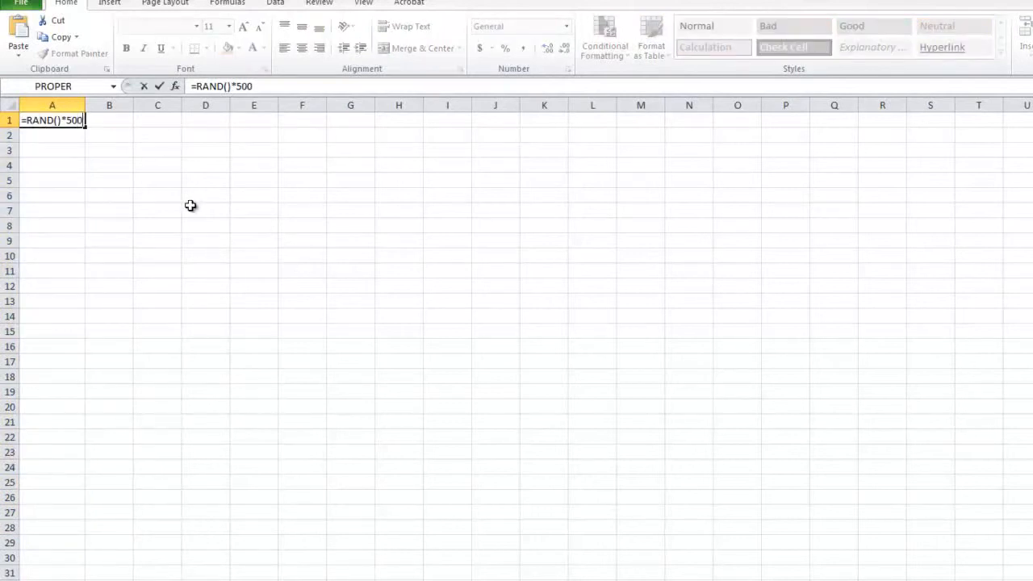
{"action": "key", "text": "Return"}
Step: Format column A as Number with 0 decimal places and fill the RAND formula from A1 down through A34
{"action": "left_click", "coordinate": [49, 106]}
{"action": "right_click", "coordinate": [44, 113]}
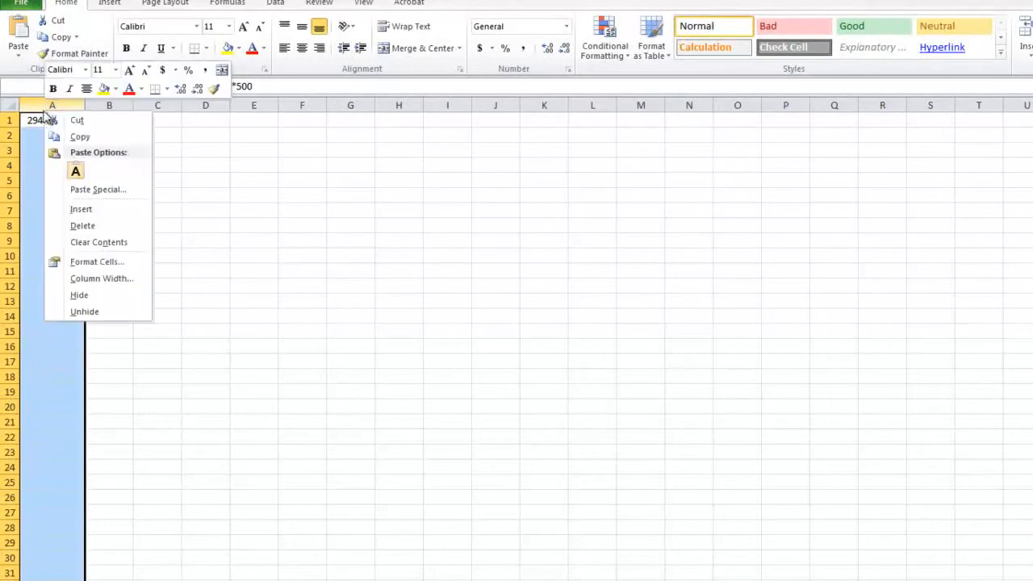
{"action": "left_click", "coordinate": [113, 262]}
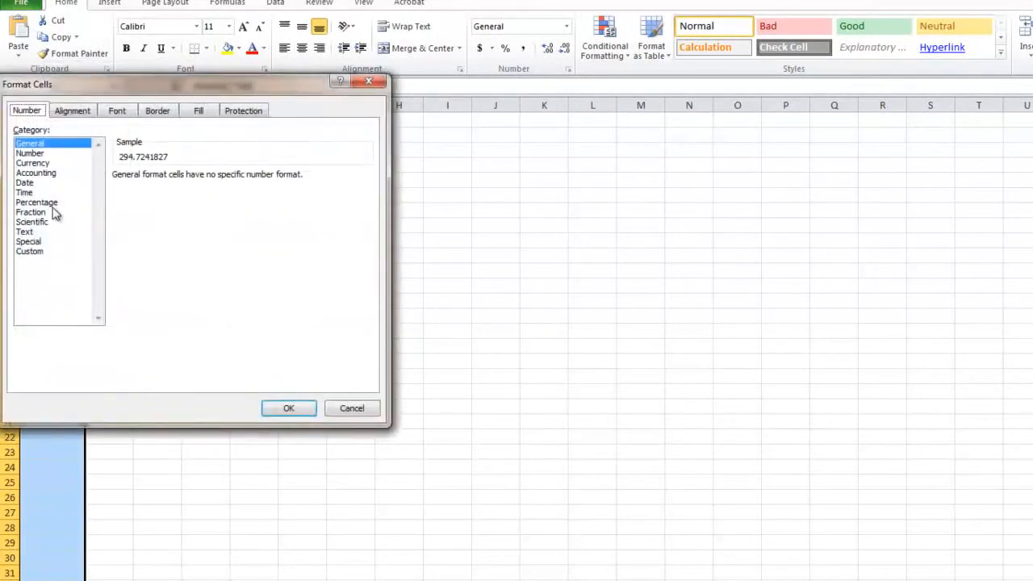
{"action": "left_click", "coordinate": [58, 155]}
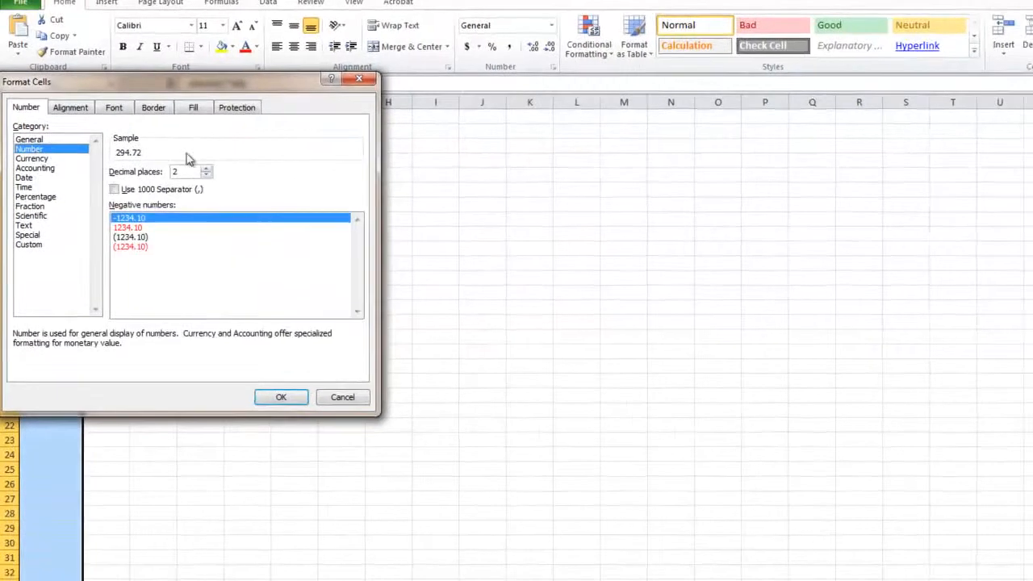
{"action": "left_click", "coordinate": [208, 177]}
{"action": "left_click", "coordinate": [209, 176]}
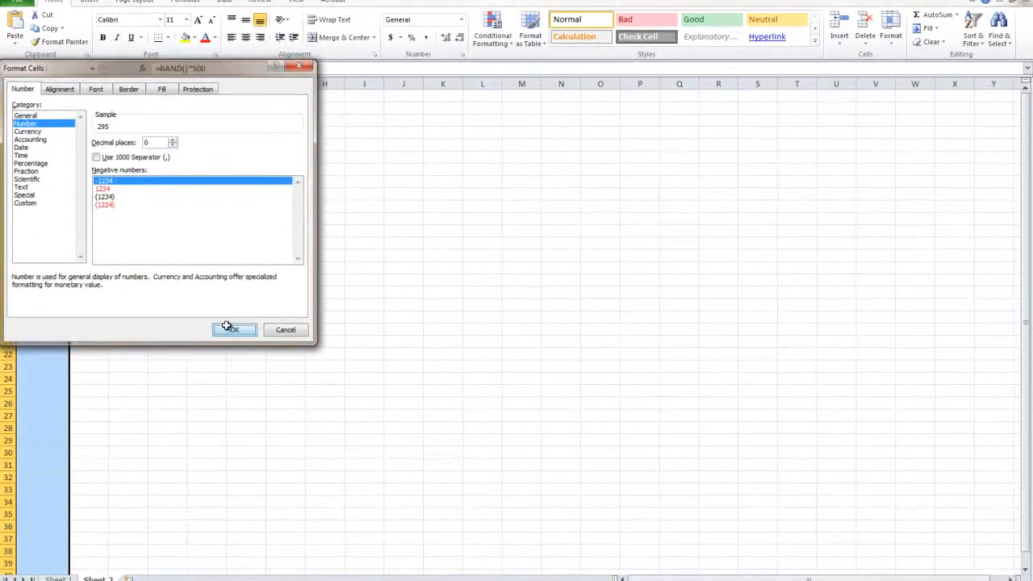
{"action": "left_click", "coordinate": [226, 326]}
{"action": "left_click", "coordinate": [64, 96]}
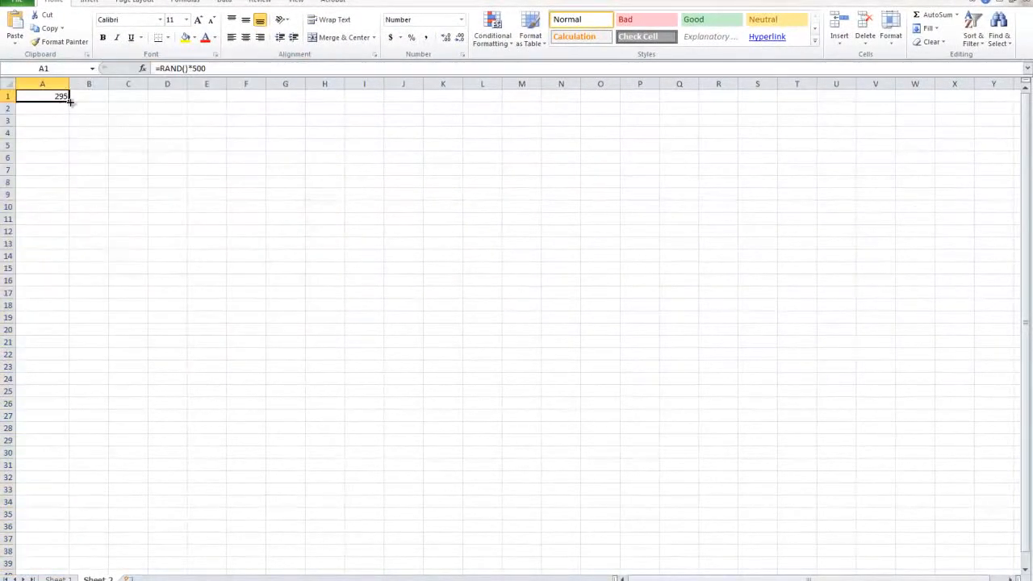
{"action": "left_click_drag", "start_coordinate": [68, 107], "coordinate": [38, 507]}
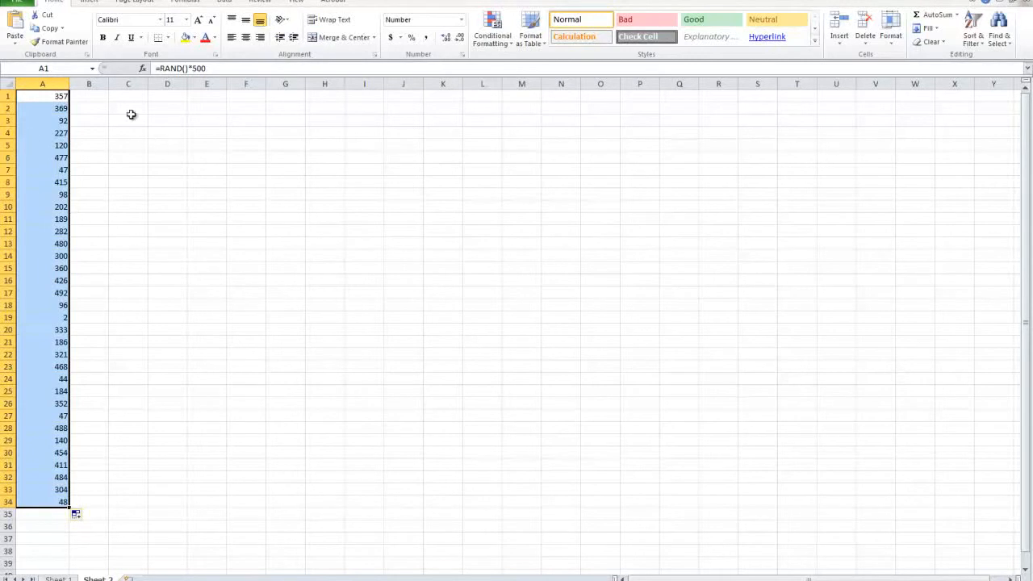
Step: Enter 1 and 2 in B1 and B2 and extend the series down through B34
{"action": "left_click", "coordinate": [82, 99]}
{"action": "type", "text": "1"}
{"action": "key", "text": "Return"}
{"action": "type", "text": "2"}
{"action": "key", "text": "Return"}
{"action": "key", "text": "Return"}
{"action": "left_click", "coordinate": [104, 99]}
{"action": "mouse_move", "coordinate": [103, 98]}
{"action": "left_mouse_down"}
{"action": "mouse_move", "coordinate": [108, 461]}
{"action": "mouse_move", "coordinate": [103, 24]}
{"action": "mouse_move", "coordinate": [98, 117]}
{"action": "left_mouse_up"}
{"action": "scroll", "coordinate": [121, 134], "scroll_direction": "up", "scroll_amount": 10}
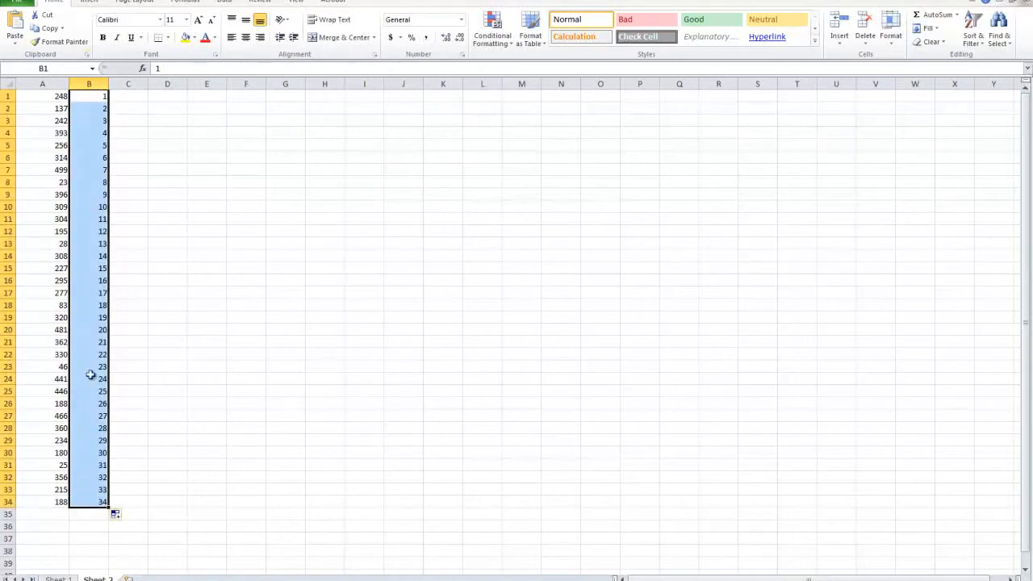
Step: Clear the number series in B1:B34 and the random numbers in A1:A34
{"action": "key", "text": "Delete"}
{"action": "left_click_drag", "start_coordinate": [46, 97], "coordinate": [47, 502]}
{"action": "key", "text": "Delete"}
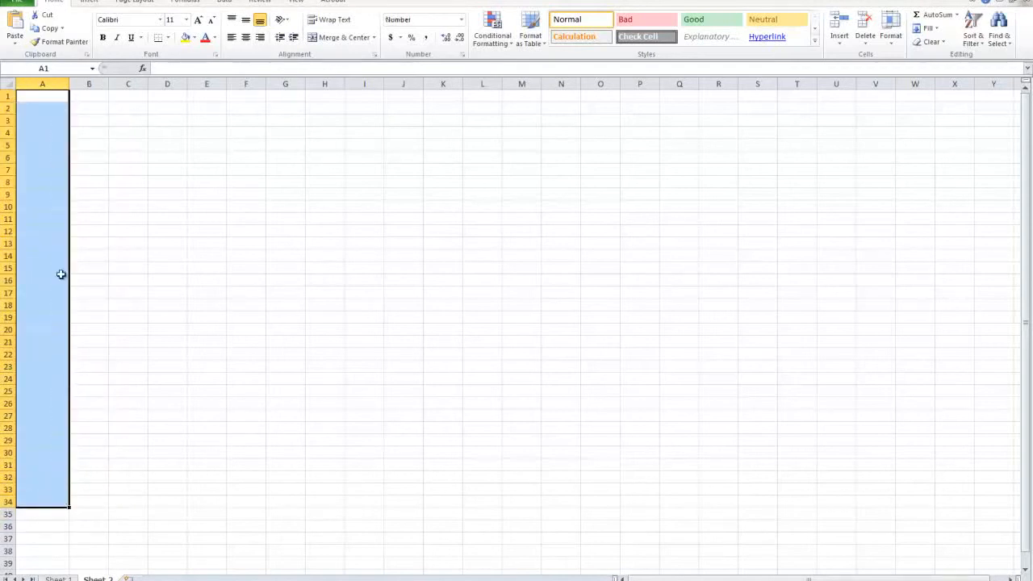
Step: Enter the formula =RAND()*10 in A1 and fill it down through A36
{"action": "left_click", "coordinate": [43, 99]}
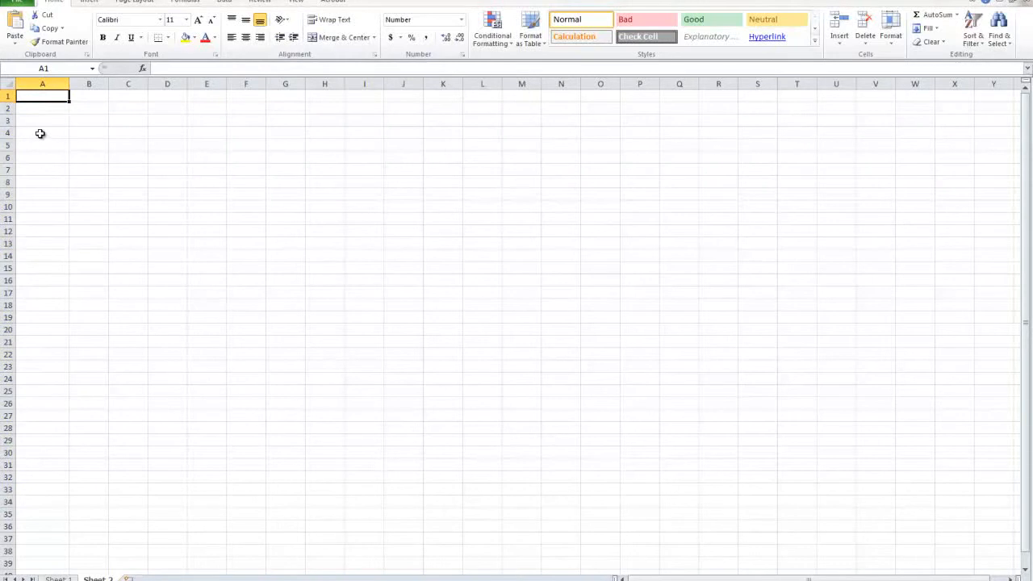
{"action": "type", "text": "="}
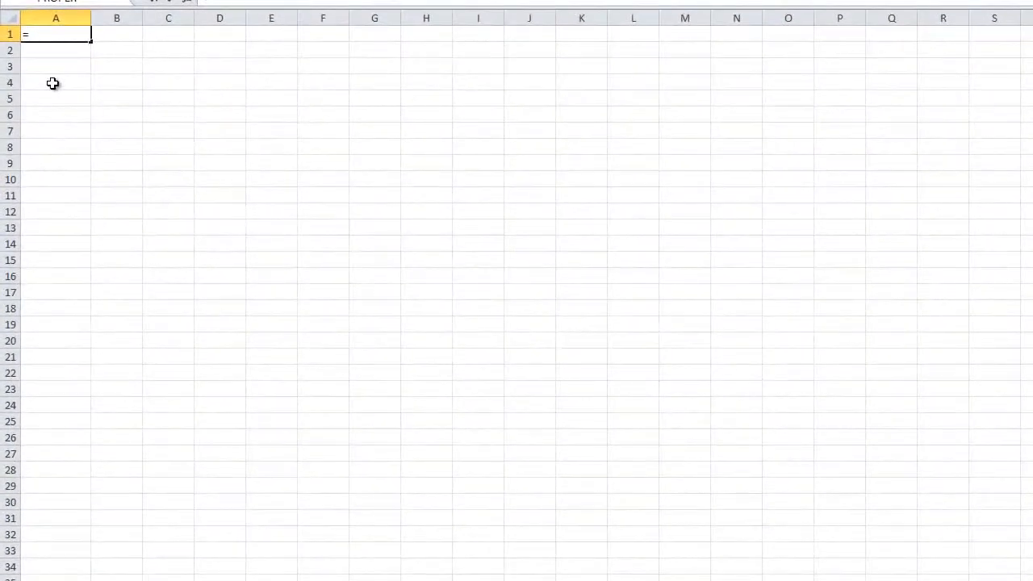
{"action": "type", "text": "RAND()*1"}
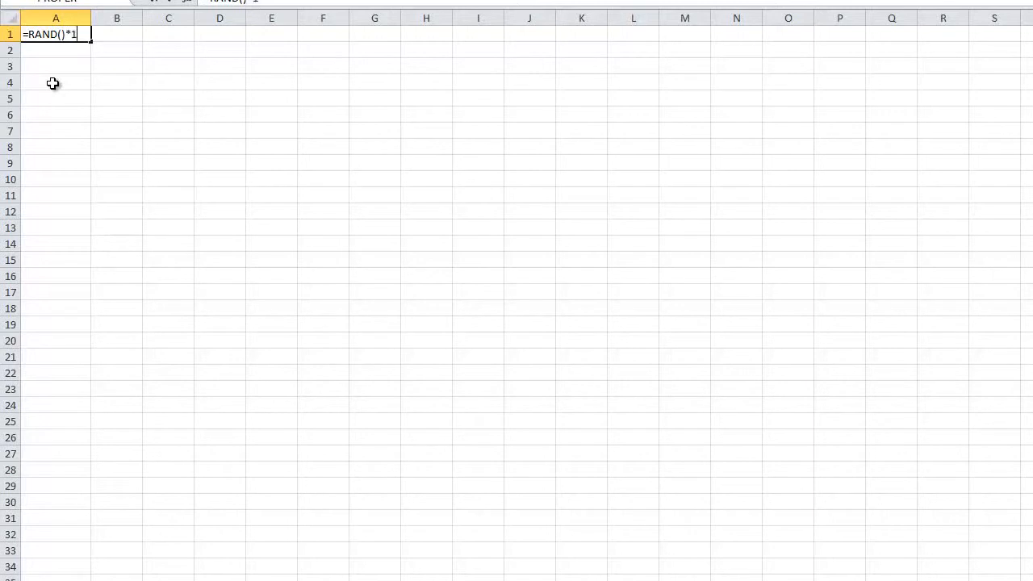
{"action": "key", "text": "Return"}
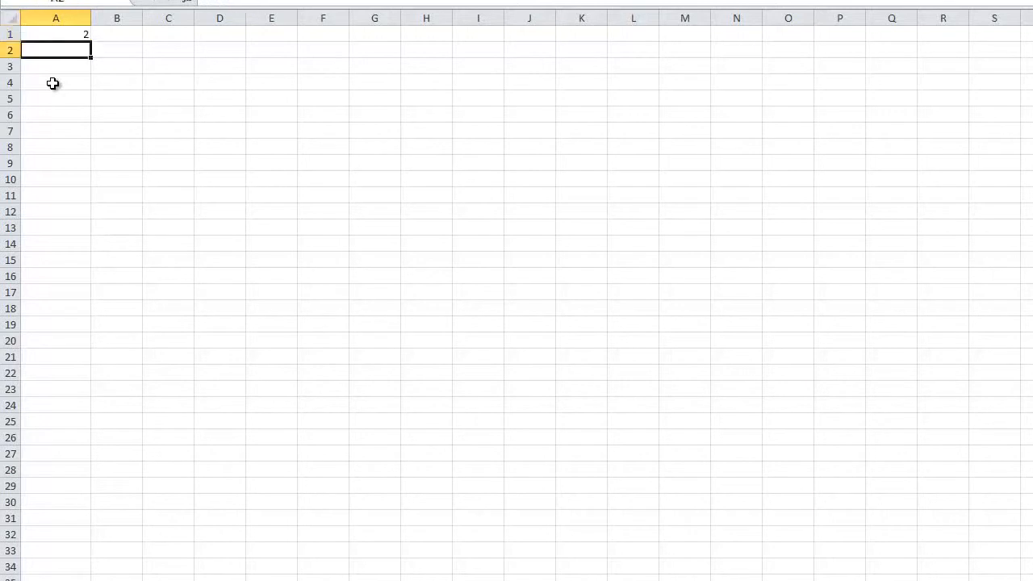
{"action": "left_click", "coordinate": [46, 35]}
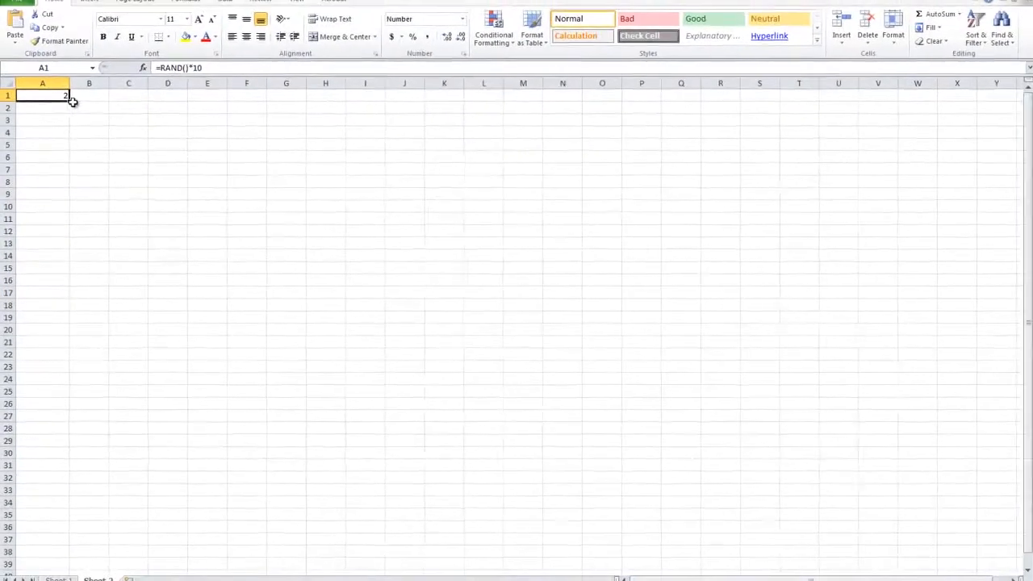
{"action": "left_click_drag", "start_coordinate": [72, 100], "coordinate": [56, 527]}
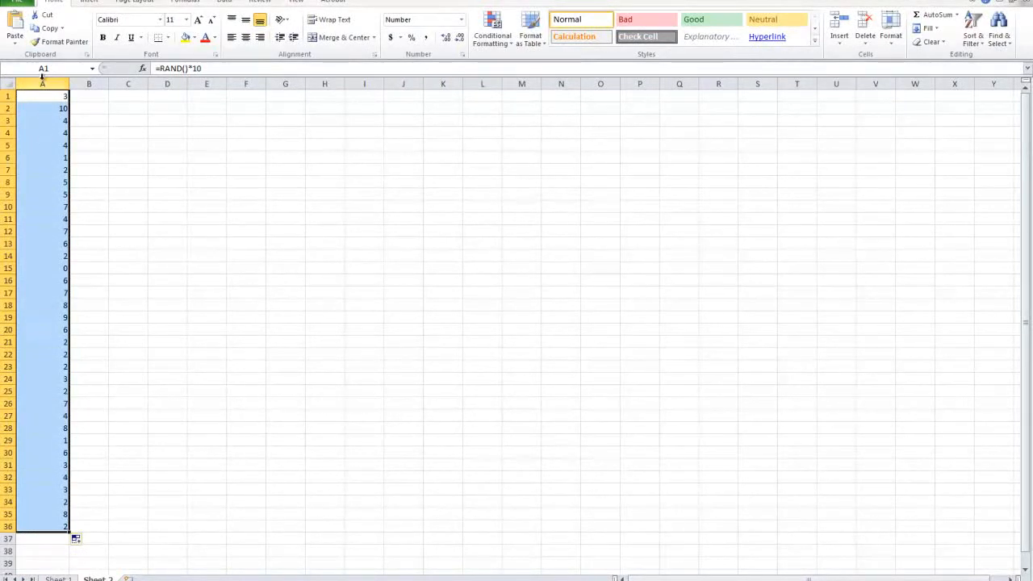
Step: Try to remove duplicates from the random numbers in A1:A36
{"action": "left_click", "coordinate": [228, 5]}
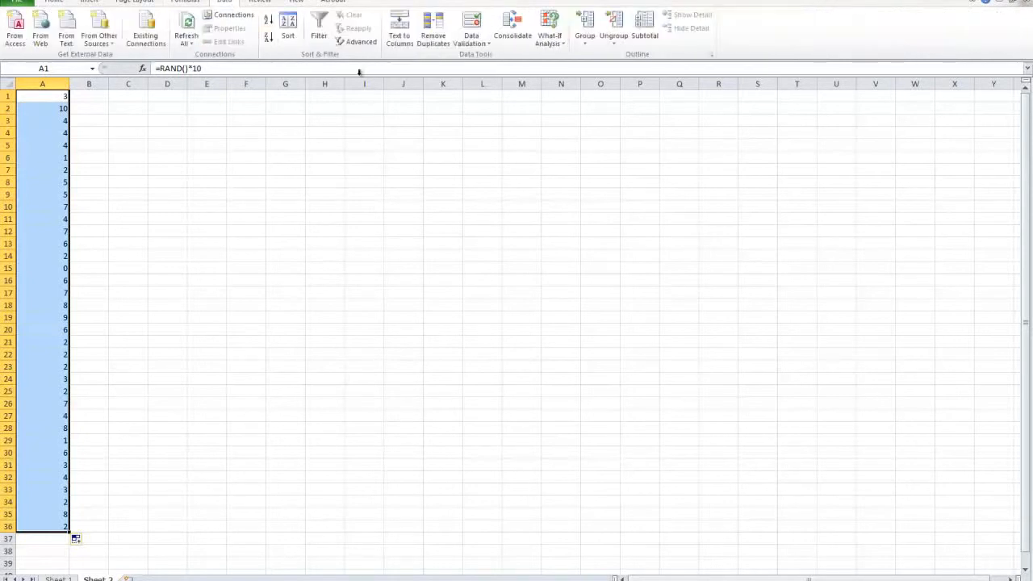
{"action": "left_click", "coordinate": [433, 39]}
{"action": "left_click", "coordinate": [578, 356]}
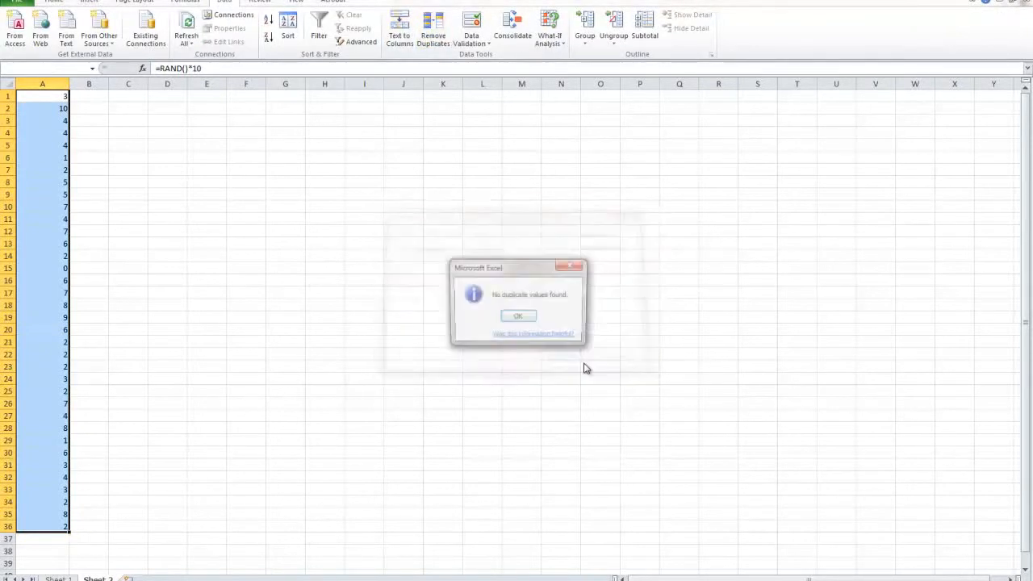
{"action": "left_click", "coordinate": [528, 317]}
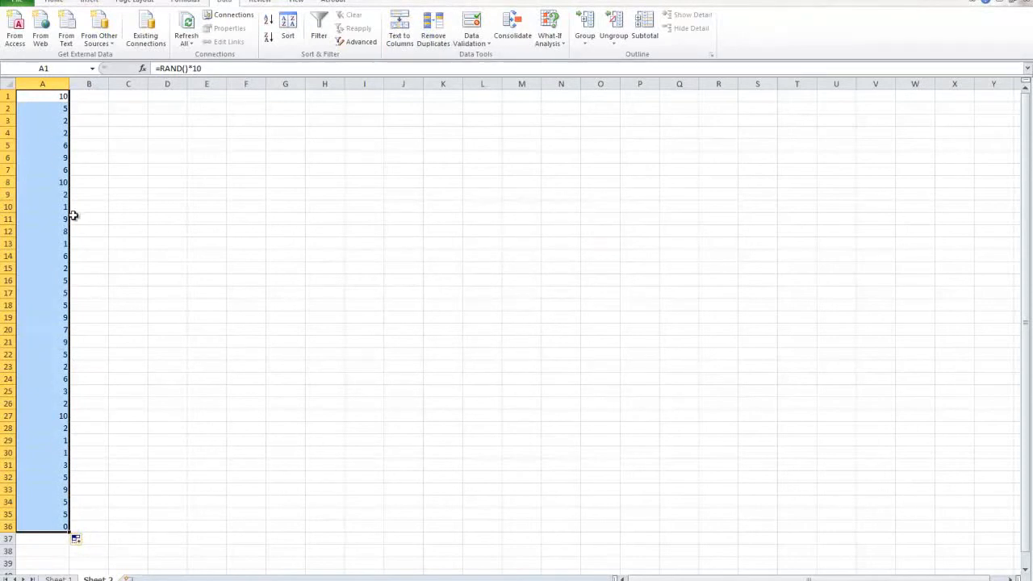
Step: Copy the random numbers in A1:A36 and paste them as values only into B1:B36
{"action": "key", "text": "ctrl+c"}
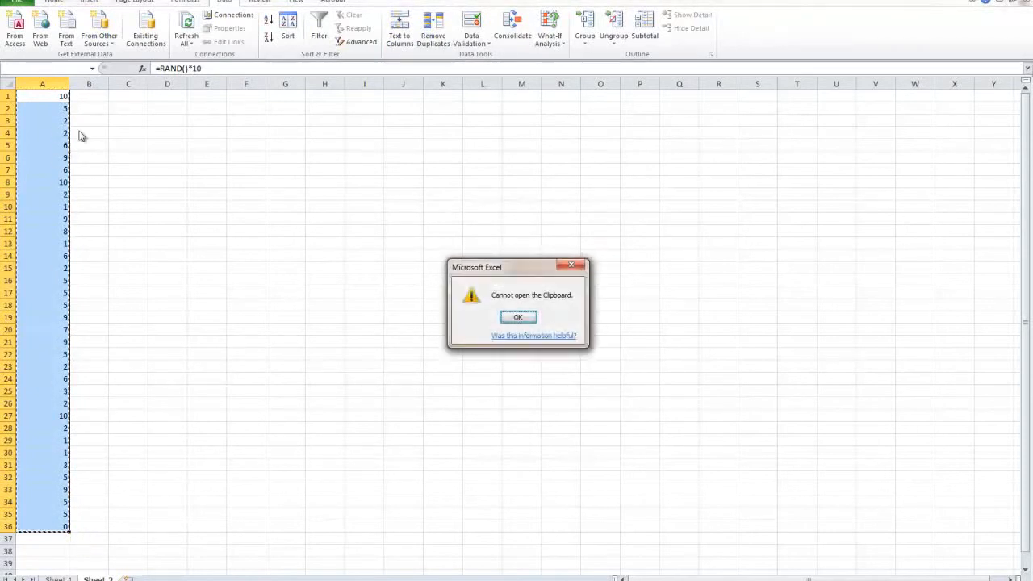
{"action": "left_click", "coordinate": [523, 319]}
{"action": "left_click_drag", "start_coordinate": [44, 523], "coordinate": [92, 495]}
{"action": "key", "text": "ctrl+c"}
{"action": "left_click", "coordinate": [527, 319]}
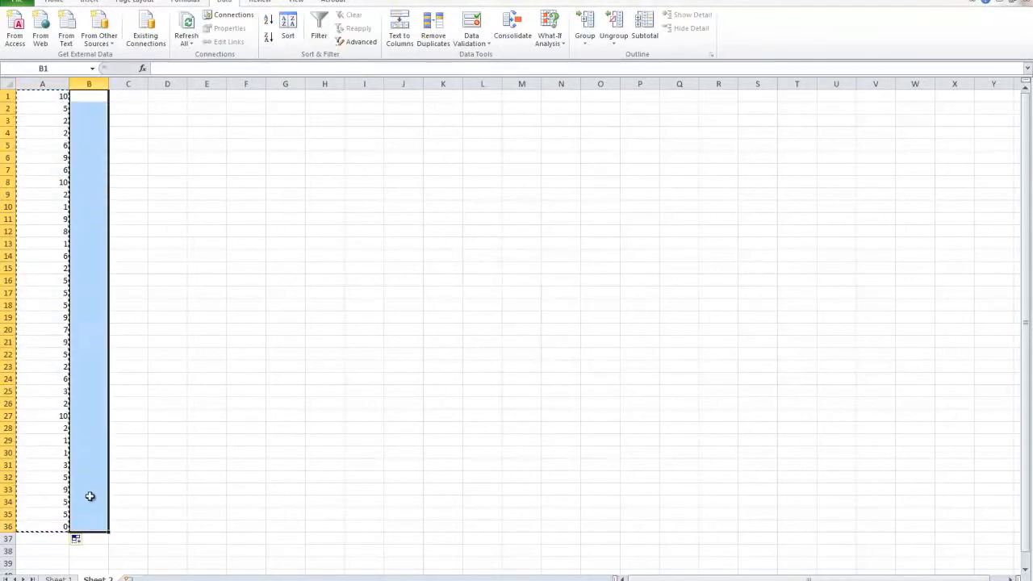
{"action": "right_click", "coordinate": [92, 496]}
{"action": "left_click", "coordinate": [134, 326]}
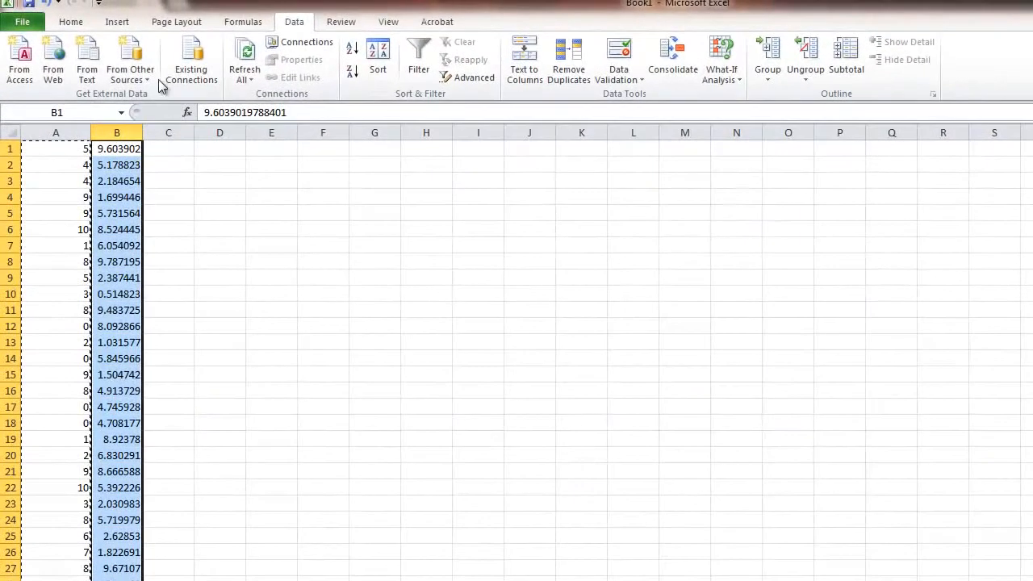
Step: Format the pasted values in column B as Number with 0 decimal places
{"action": "right_click", "coordinate": [116, 132]}
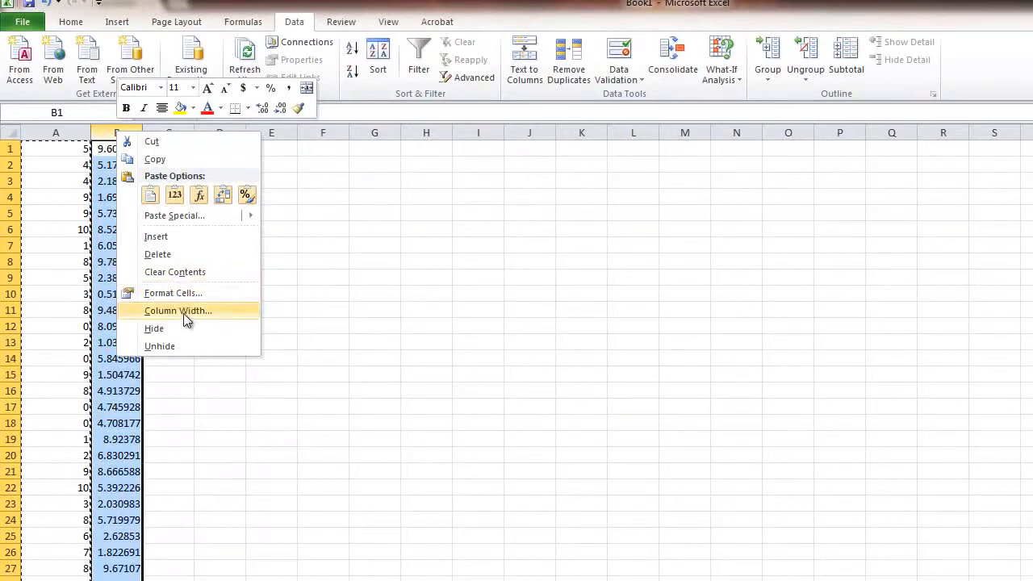
{"action": "left_click", "coordinate": [173, 293]}
{"action": "left_click", "coordinate": [37, 185]}
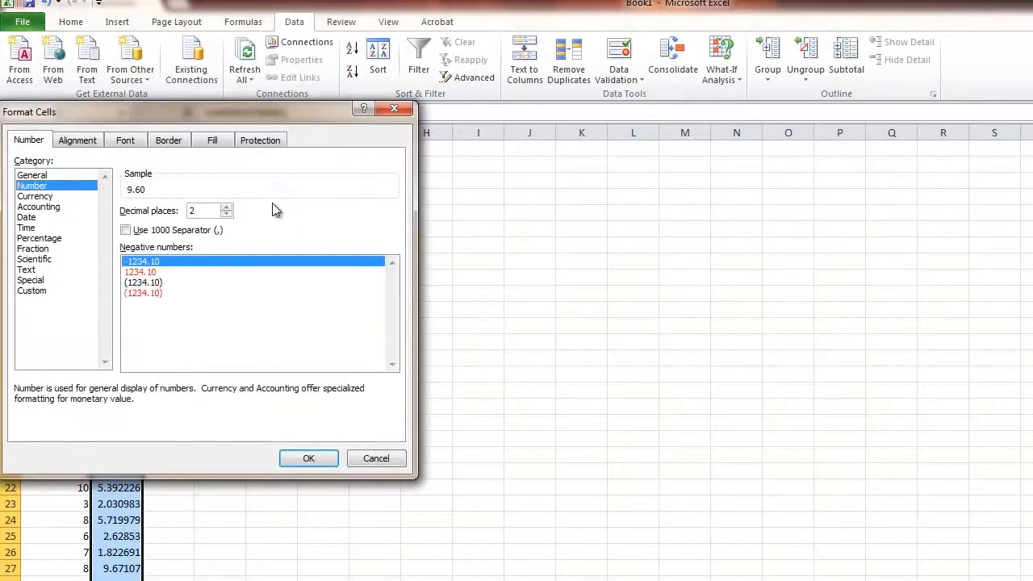
{"action": "left_click", "coordinate": [226, 215]}
{"action": "left_click", "coordinate": [226, 215]}
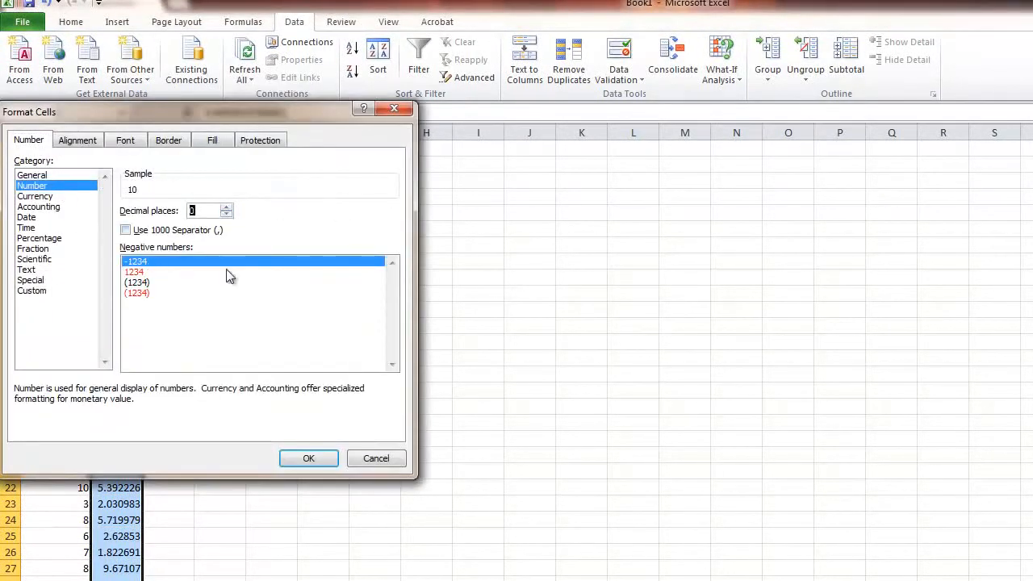
{"action": "left_click", "coordinate": [303, 458]}
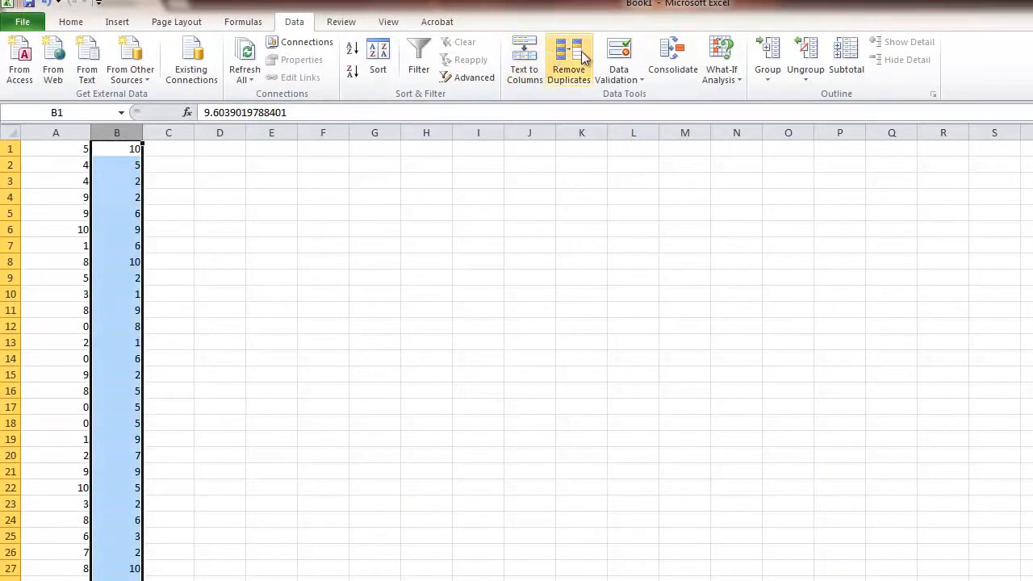
Step: Try to remove duplicates from the pasted values in column B, continuing with the current selection only
{"action": "left_click", "coordinate": [569, 56]}
{"action": "left_click", "coordinate": [548, 364]}
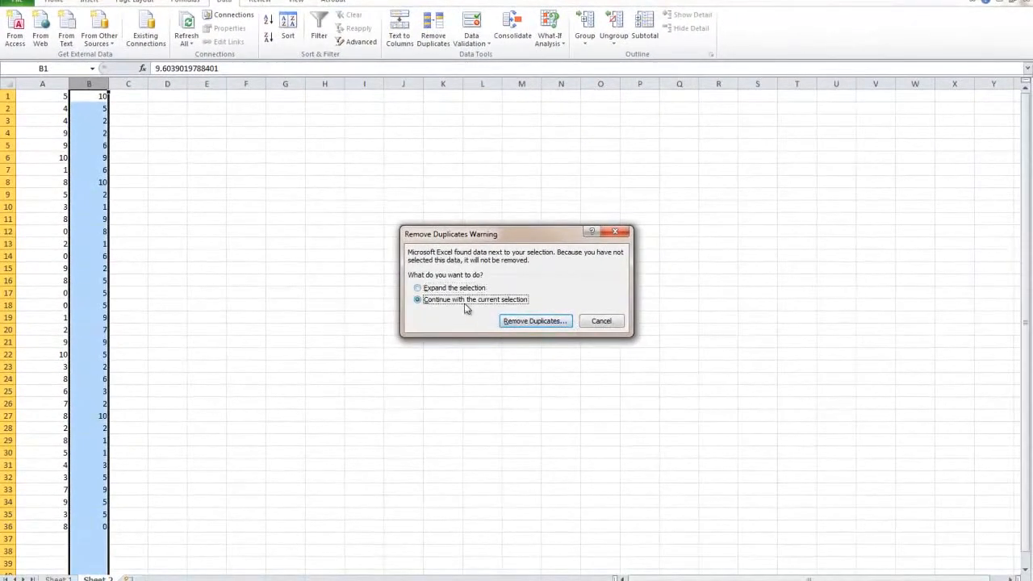
{"action": "left_click", "coordinate": [510, 322]}
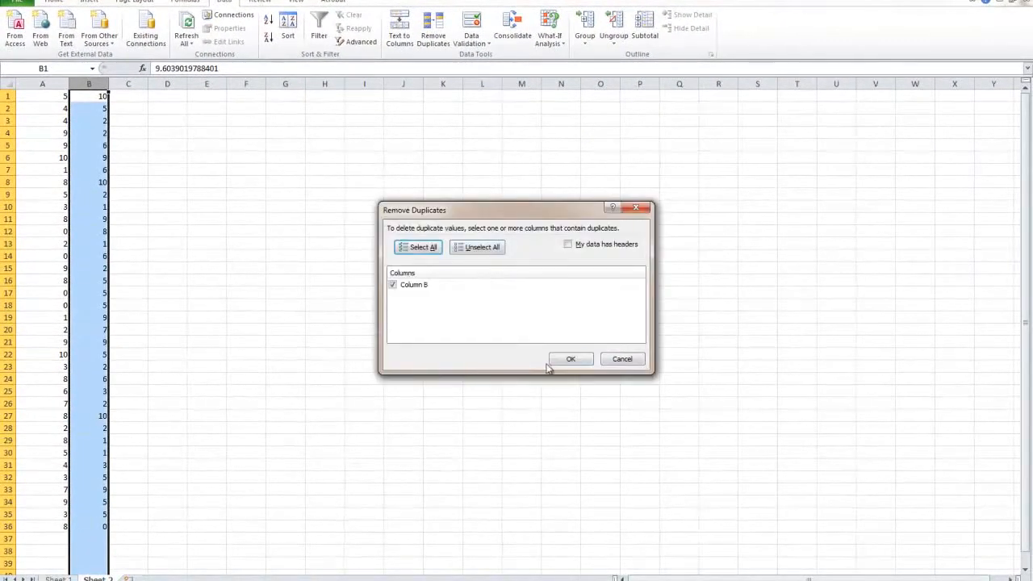
{"action": "left_click", "coordinate": [565, 360]}
{"action": "left_click", "coordinate": [518, 318]}
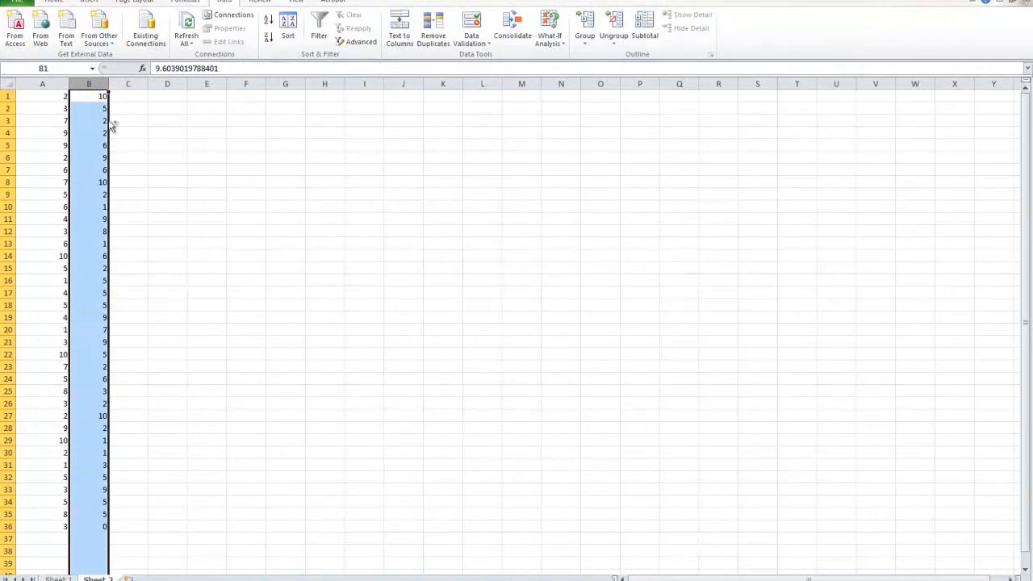
Step: Undo the number formatting and value paste in column B, and clear the random numbers from A1:A36
{"action": "key", "text": "ctrl+z"}
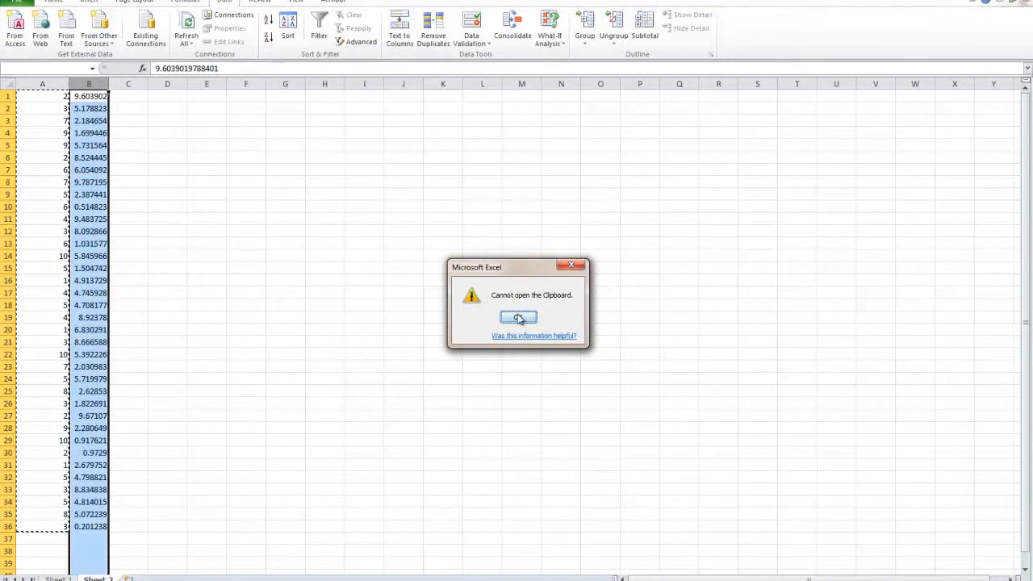
{"action": "left_click", "coordinate": [518, 317]}
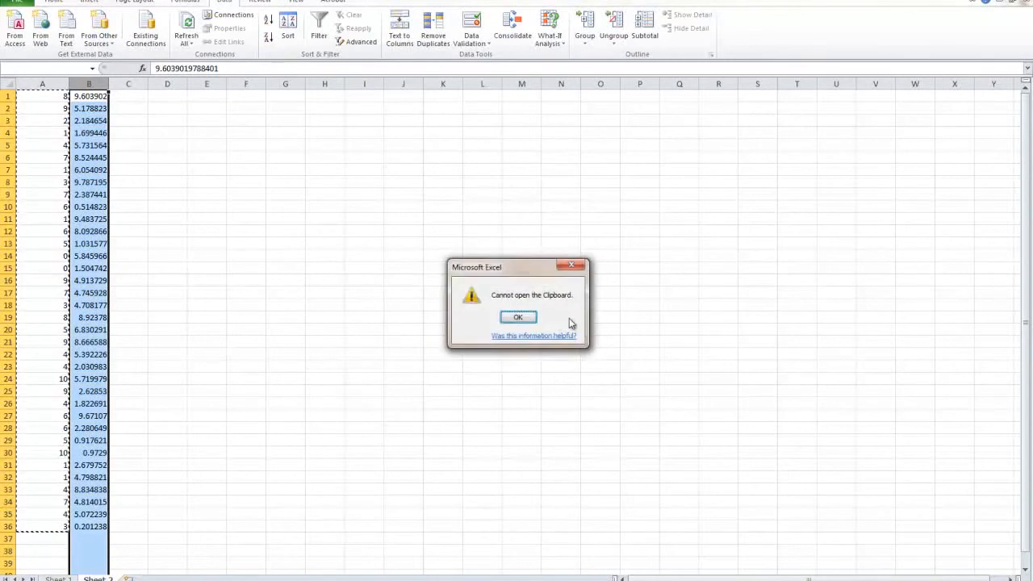
{"action": "left_click", "coordinate": [511, 320]}
{"action": "left_click_drag", "start_coordinate": [62, 523], "coordinate": [43, 69]}
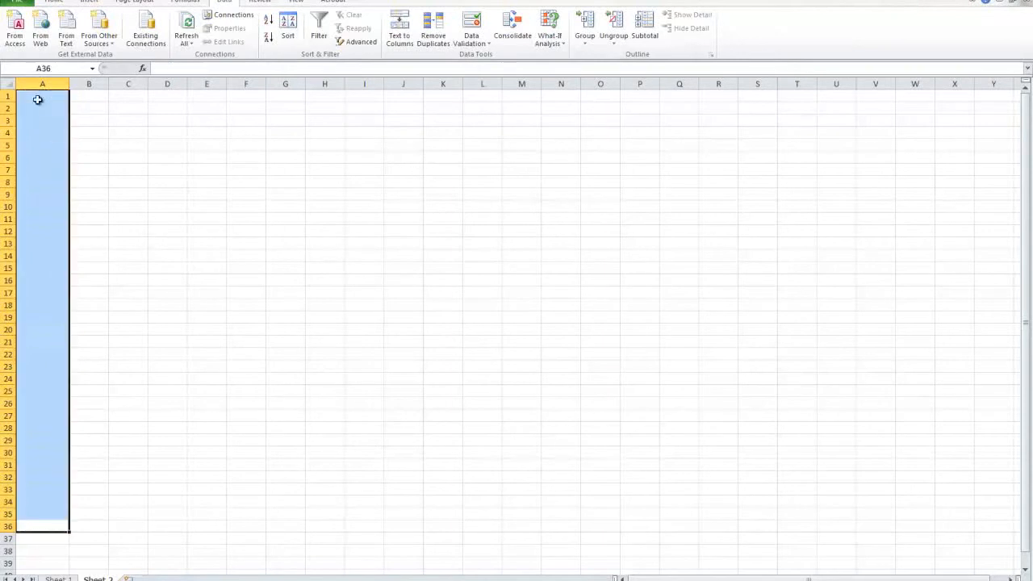
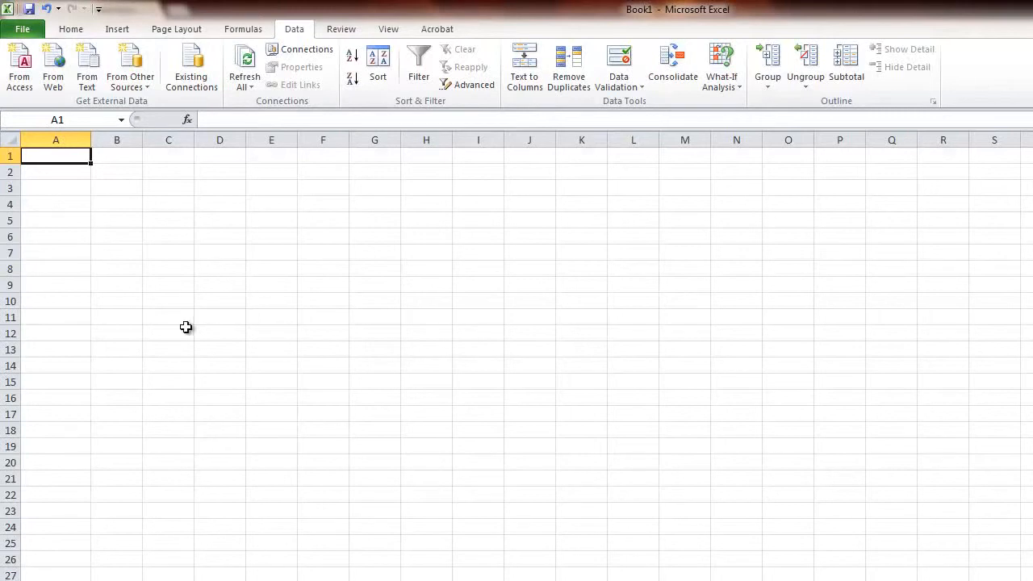
Step: Enter the label "Seat" in cell A1
{"action": "left_click", "coordinate": [38, 204]}
{"action": "left_click", "coordinate": [49, 140]}
{"action": "left_click", "coordinate": [50, 156]}
{"action": "type", "text": "Seat"}
{"action": "key", "text": "Tab"}
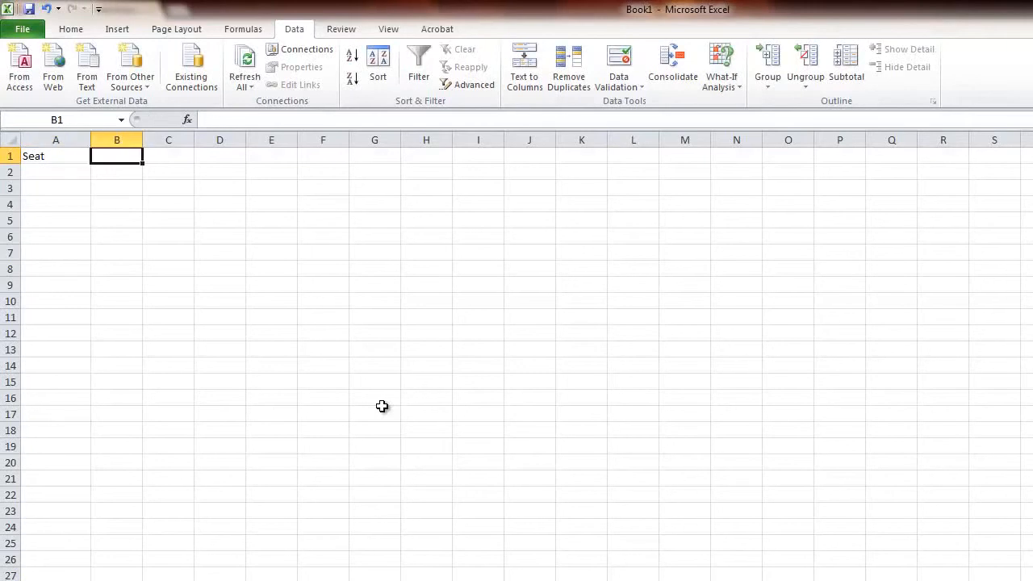
Step: Generate a random number in cell B1 with the formula =RAND()*100
{"action": "type", "text": "="}
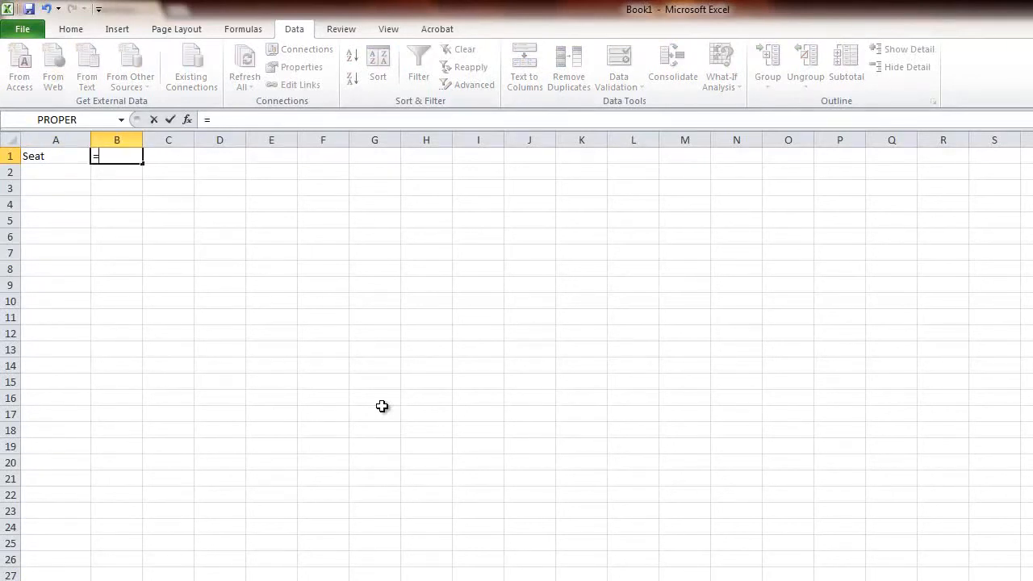
{"action": "type", "text": "RAND"}
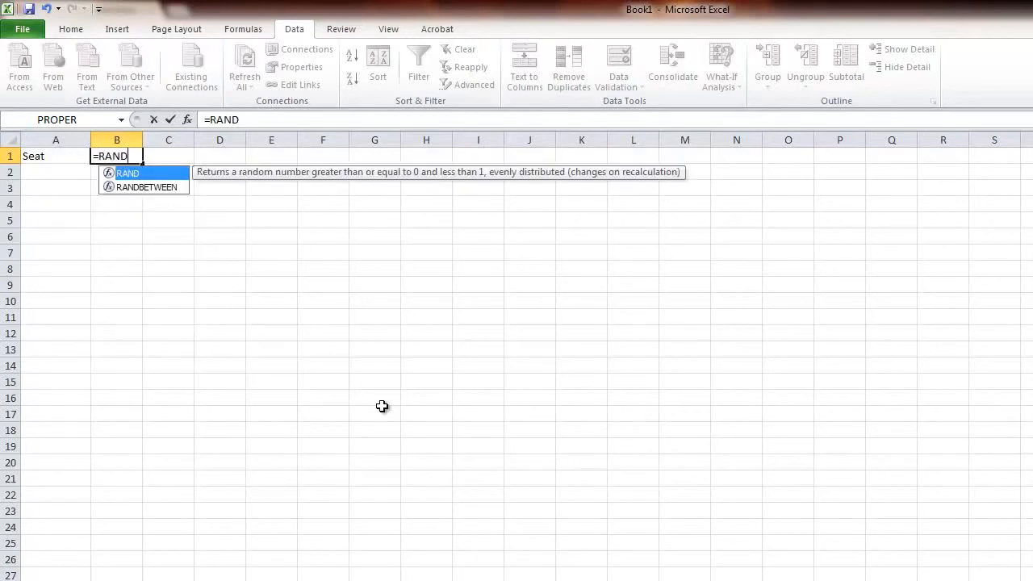
{"action": "type", "text": "("}
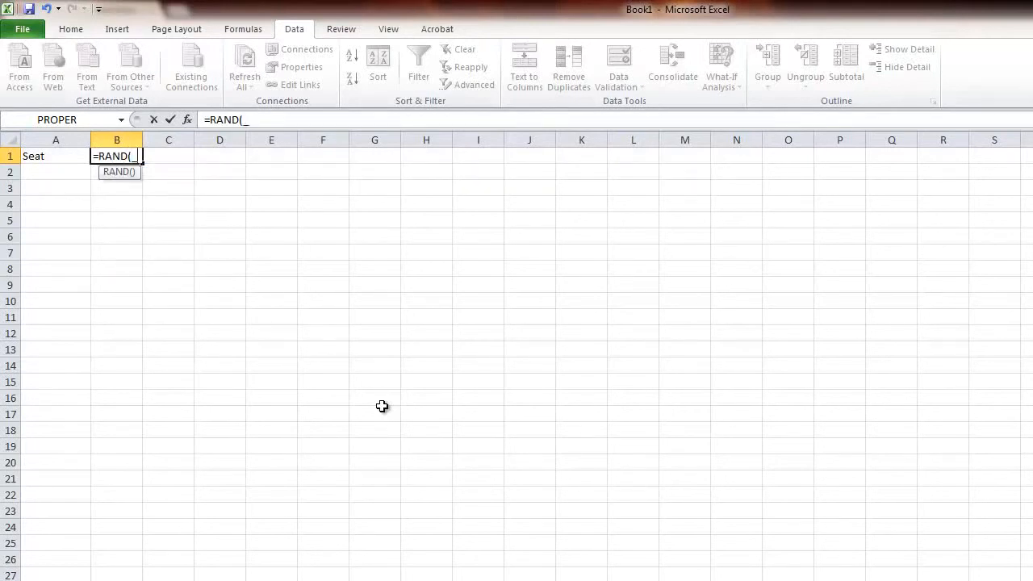
{"action": "type", "text": ")*10"}
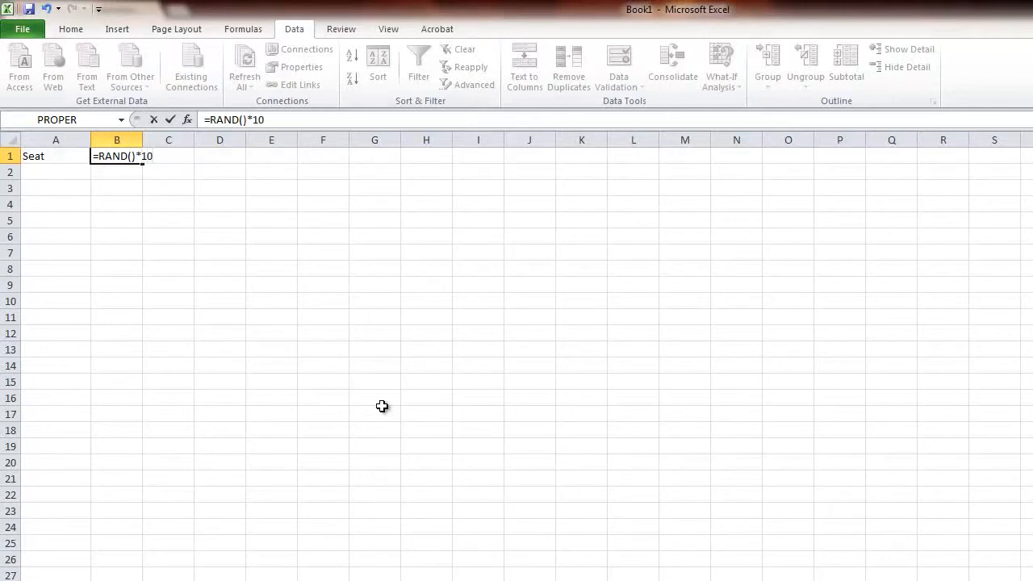
{"action": "key", "text": "Return"}
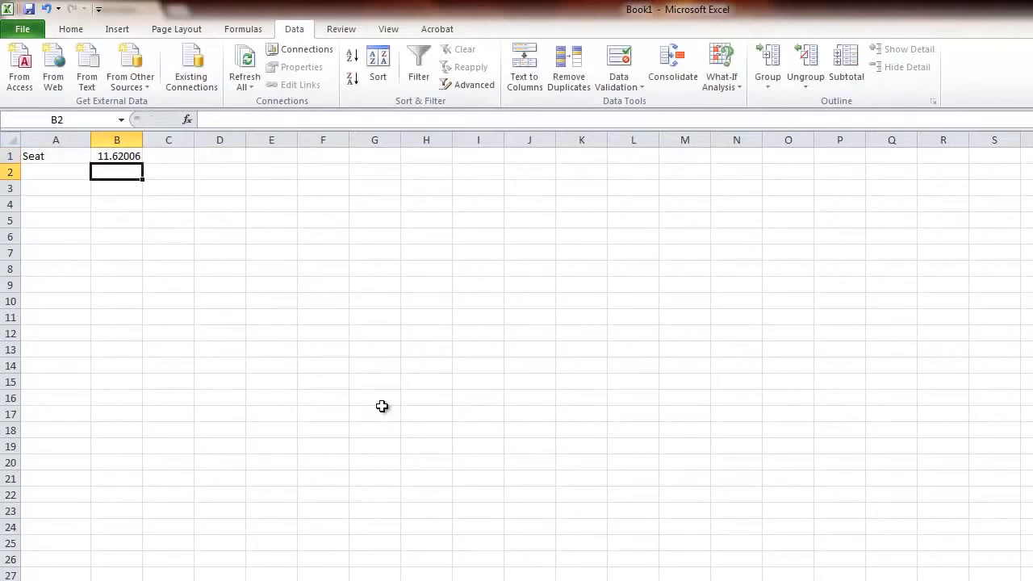
{"action": "left_click", "coordinate": [177, 153]}
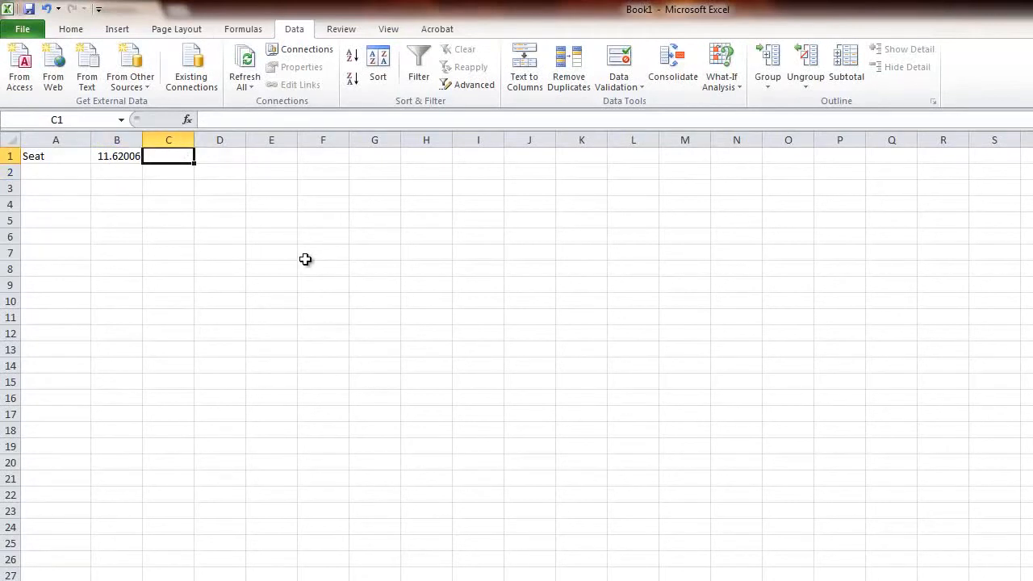
Step: Fill the "Seat" label and the random number formula down columns A and B through row 30
{"action": "left_click", "coordinate": [33, 156]}
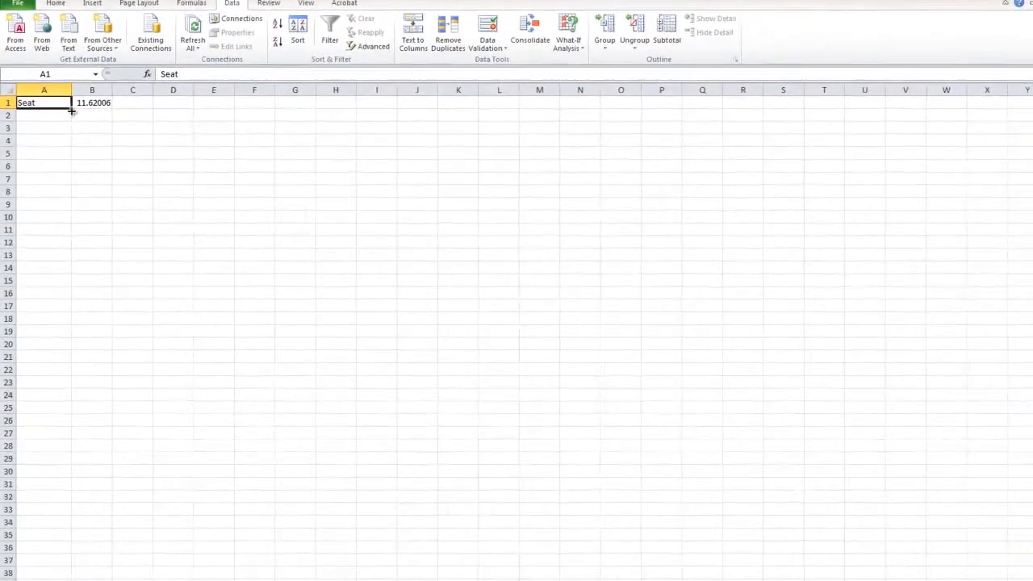
{"action": "left_click_drag", "start_coordinate": [71, 111], "coordinate": [72, 478]}
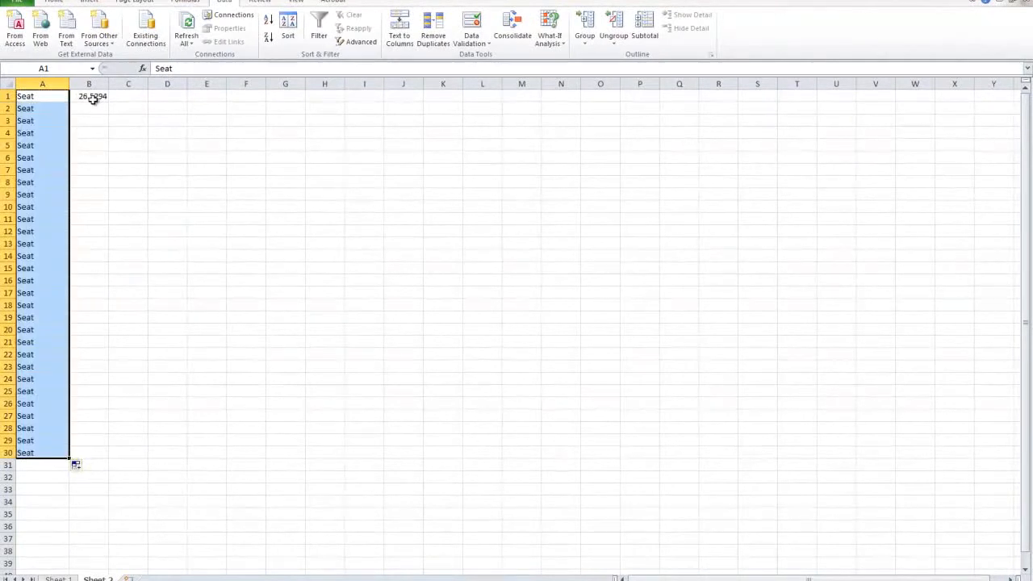
{"action": "left_click", "coordinate": [94, 97]}
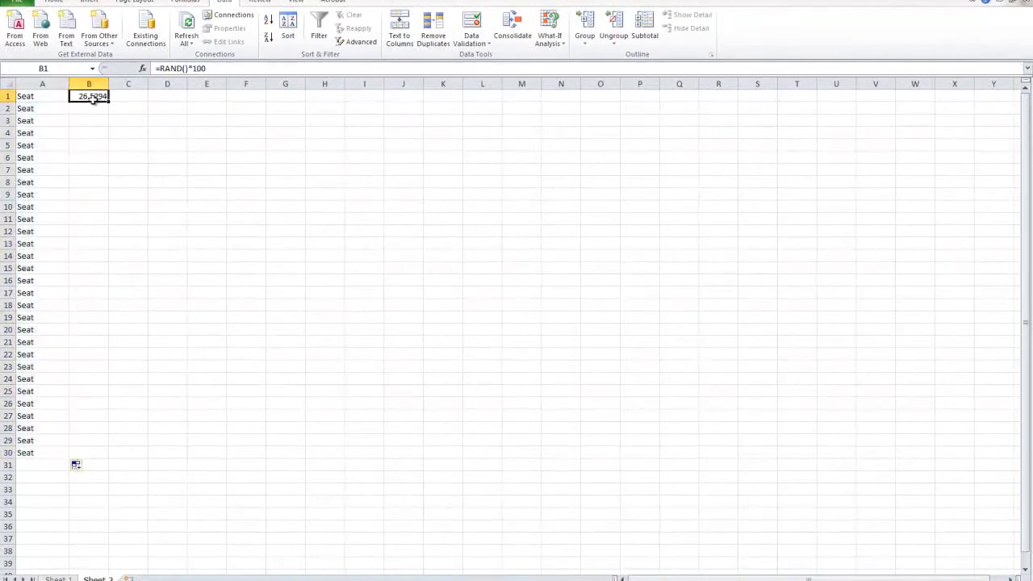
{"action": "left_click_drag", "start_coordinate": [108, 102], "coordinate": [104, 456]}
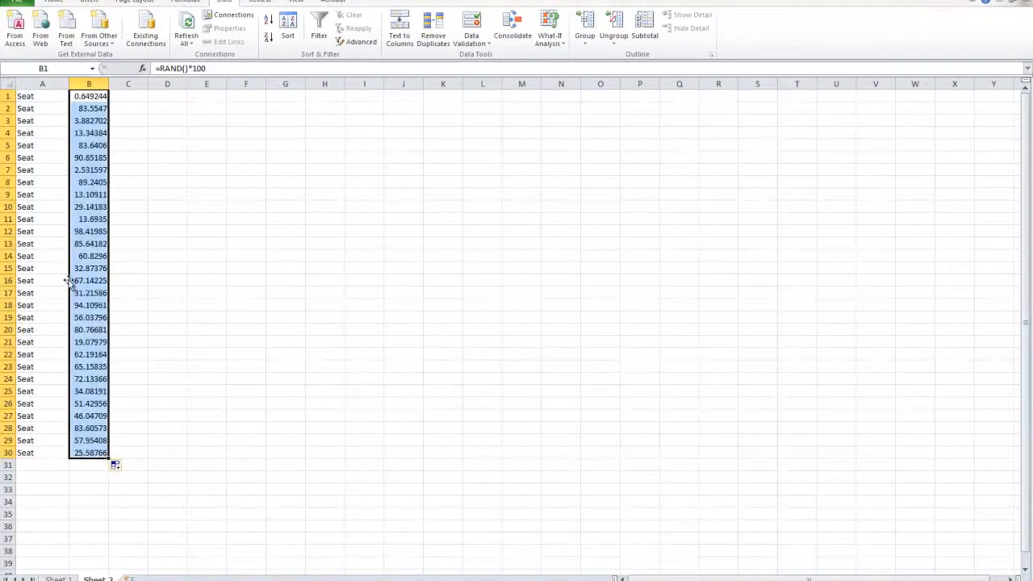
Step: Clear the seat labels and random numbers from A1:B30
{"action": "left_click", "coordinate": [89, 540]}
{"action": "left_click_drag", "start_coordinate": [82, 450], "coordinate": [21, 88]}
{"action": "key", "text": "Delete"}
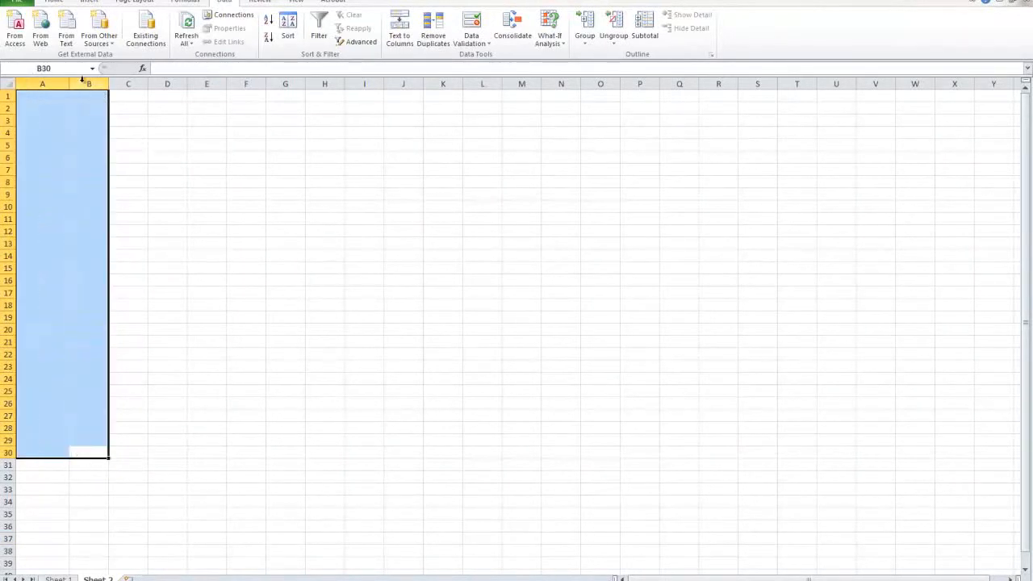
{"action": "left_click", "coordinate": [81, 97]}
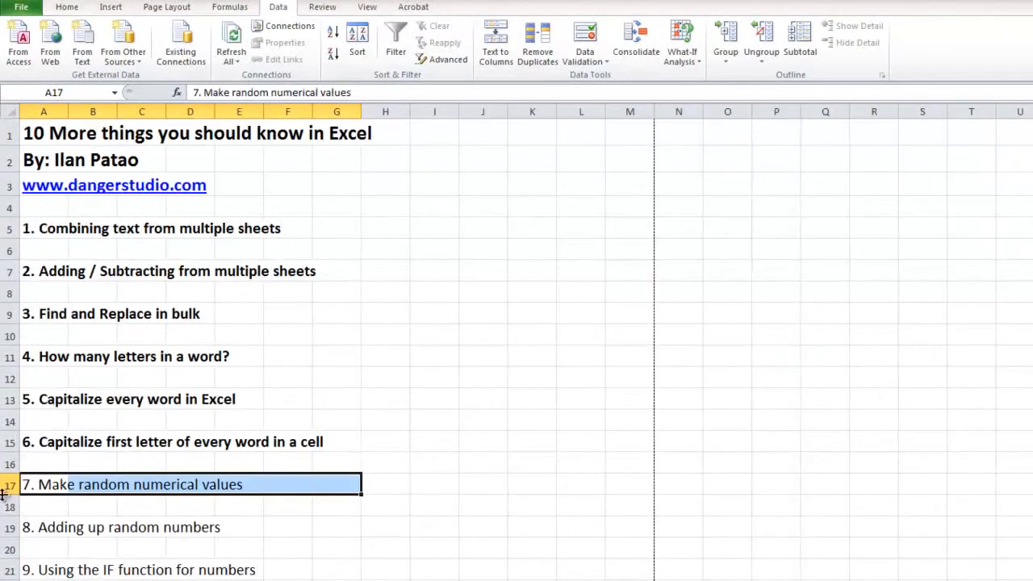
Step: Make the topic "7. Make random numerical values" bold in the list and select the row of topic 8
{"action": "left_click", "coordinate": [67, 8]}
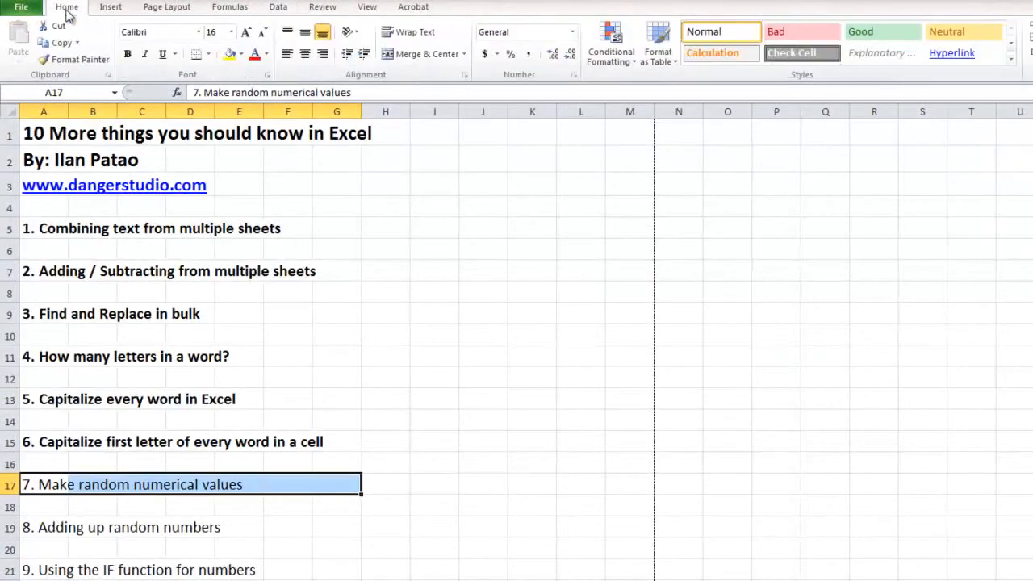
{"action": "left_click", "coordinate": [127, 53]}
{"action": "left_click", "coordinate": [136, 526]}
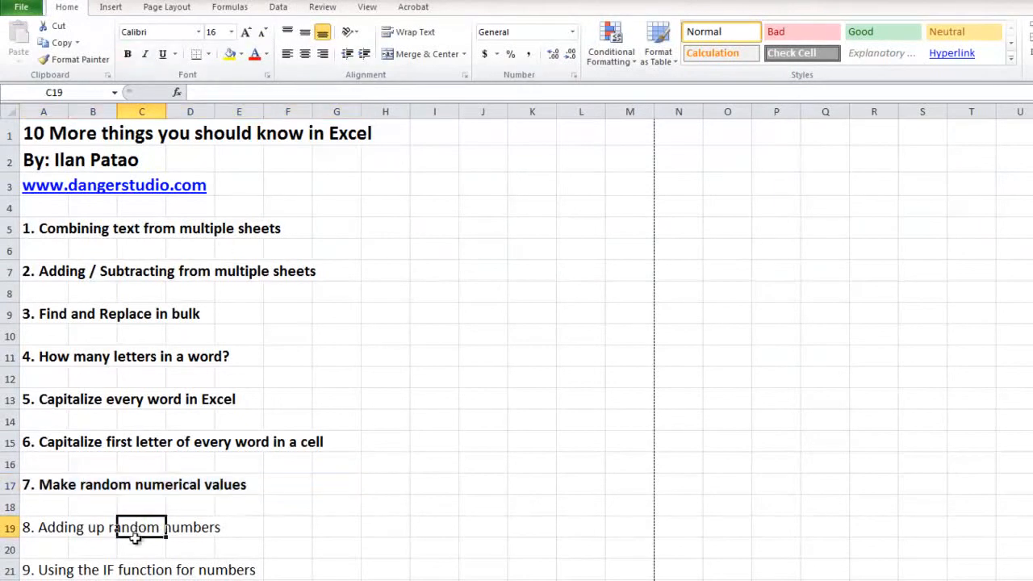
{"action": "left_click_drag", "start_coordinate": [50, 526], "coordinate": [324, 521]}
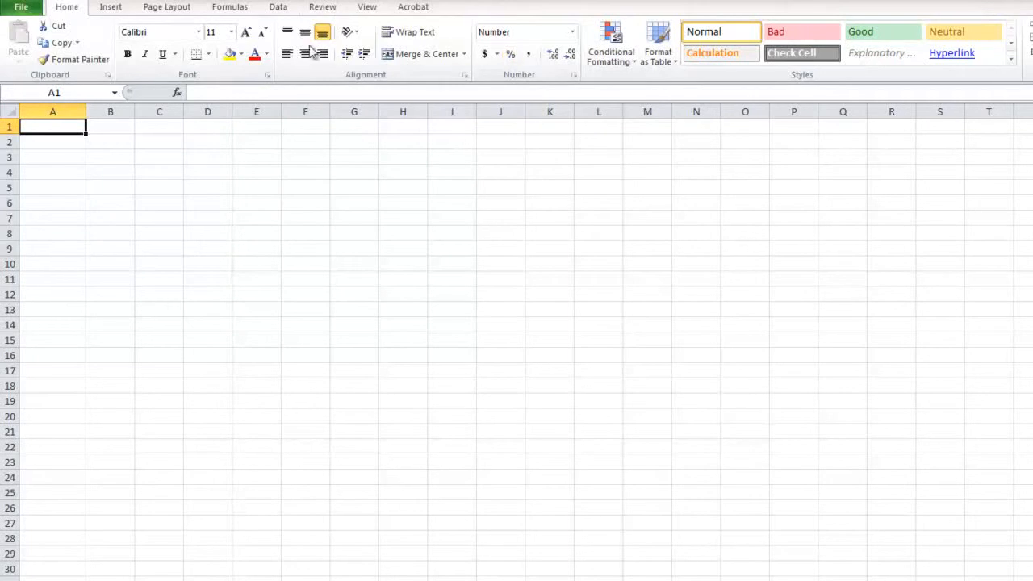
Step: Apply the Accounting number format to cell A1 on Sheet 2 and enter 10 in it
{"action": "left_click", "coordinate": [484, 53]}
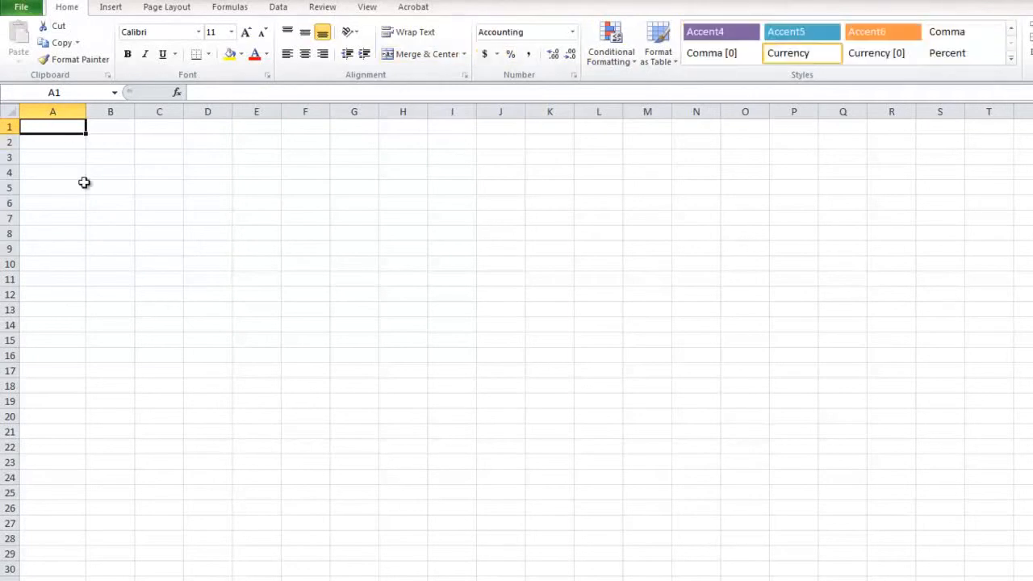
{"action": "type", "text": "10"}
{"action": "key", "text": "Return"}
Step: Enter 15, 20, 25, 30, 35, 40 and 45 down column A in cells A2:A8
{"action": "key", "text": "Return"}
{"action": "key", "text": "Up"}
{"action": "key", "text": "Down"}
{"action": "key", "text": "Up"}
{"action": "type", "text": "15"}
{"action": "key", "text": "Return"}
{"action": "type", "text": "20"}
{"action": "key", "text": "Return"}
{"action": "type", "text": "25"}
{"action": "key", "text": "Return"}
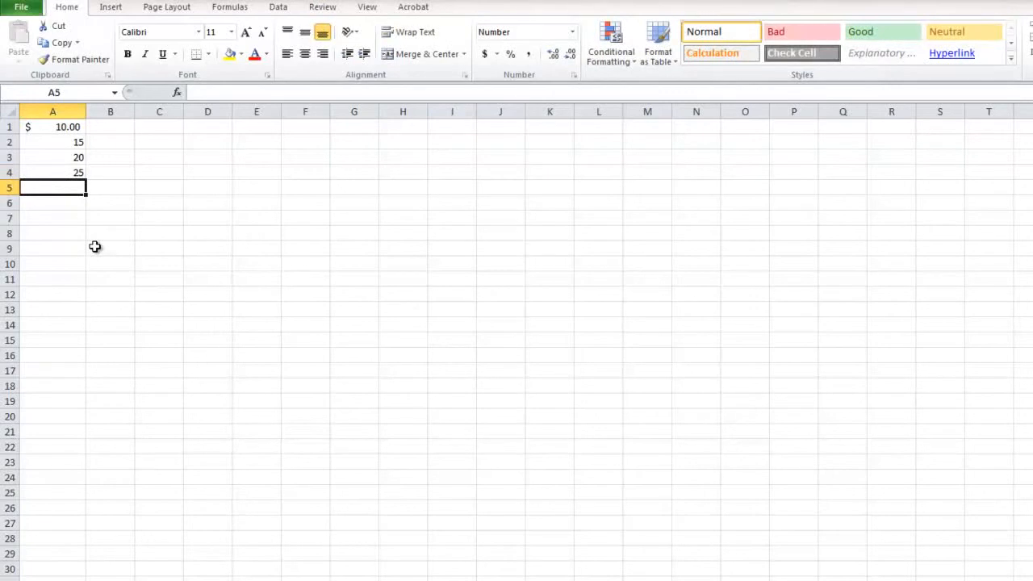
{"action": "type", "text": "30"}
{"action": "key", "text": "Return"}
{"action": "type", "text": "35"}
{"action": "key", "text": "Return"}
{"action": "type", "text": "40"}
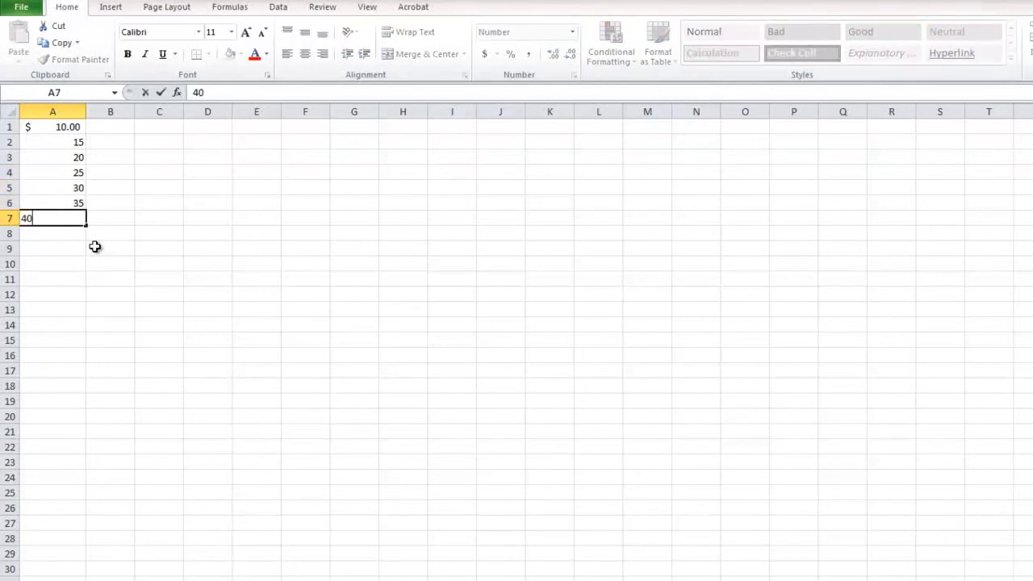
{"action": "key", "text": "Return"}
{"action": "type", "text": "45"}
{"action": "key", "text": "Return"}
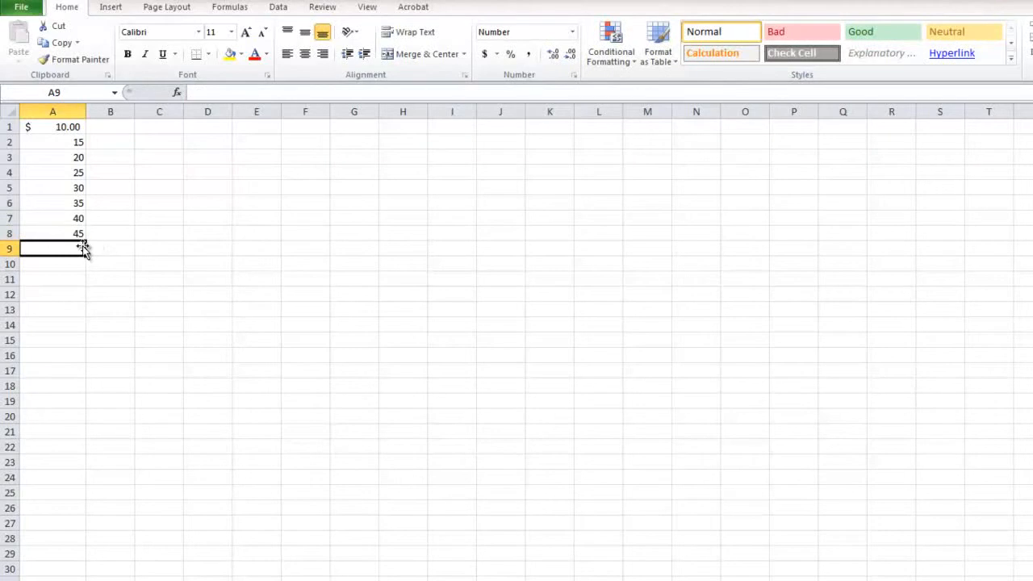
Step: Apply the Accounting number format to the amounts in A1:A8
{"action": "left_click_drag", "start_coordinate": [72, 233], "coordinate": [57, 127]}
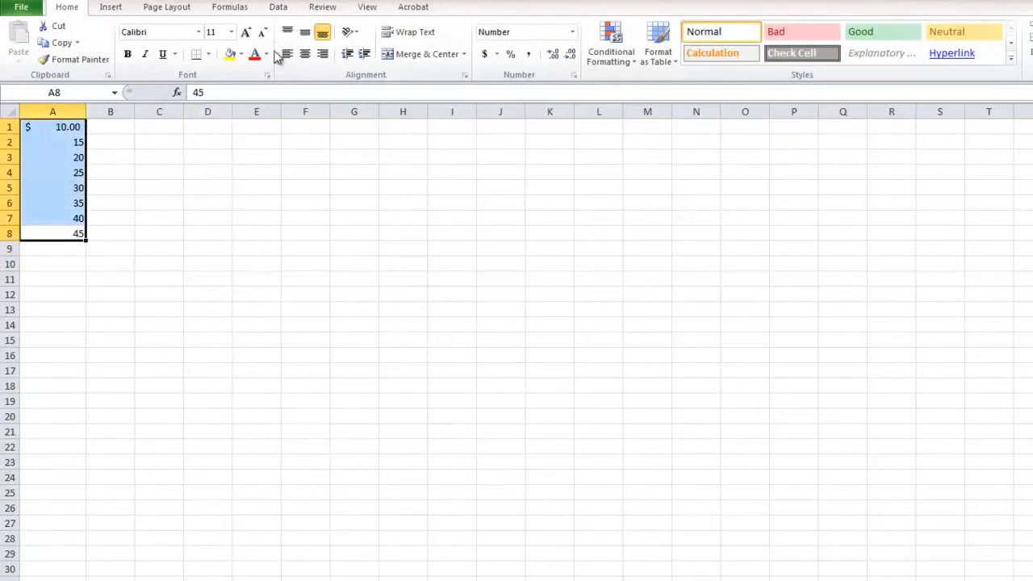
{"action": "left_click", "coordinate": [485, 57]}
{"action": "left_click", "coordinate": [159, 324]}
{"action": "mouse_move", "coordinate": [49, 128]}
{"action": "left_mouse_down"}
{"action": "mouse_move", "coordinate": [51, 180]}
{"action": "mouse_move", "coordinate": [50, 143]}
{"action": "left_mouse_up"}
{"action": "left_click_drag", "start_coordinate": [71, 244], "coordinate": [61, 146]}
{"action": "left_click", "coordinate": [94, 267]}
Step: Add up the nonadjacent cells A8, A4 and A6 with a SUM formula in cell C8
{"action": "left_click", "coordinate": [151, 235]}
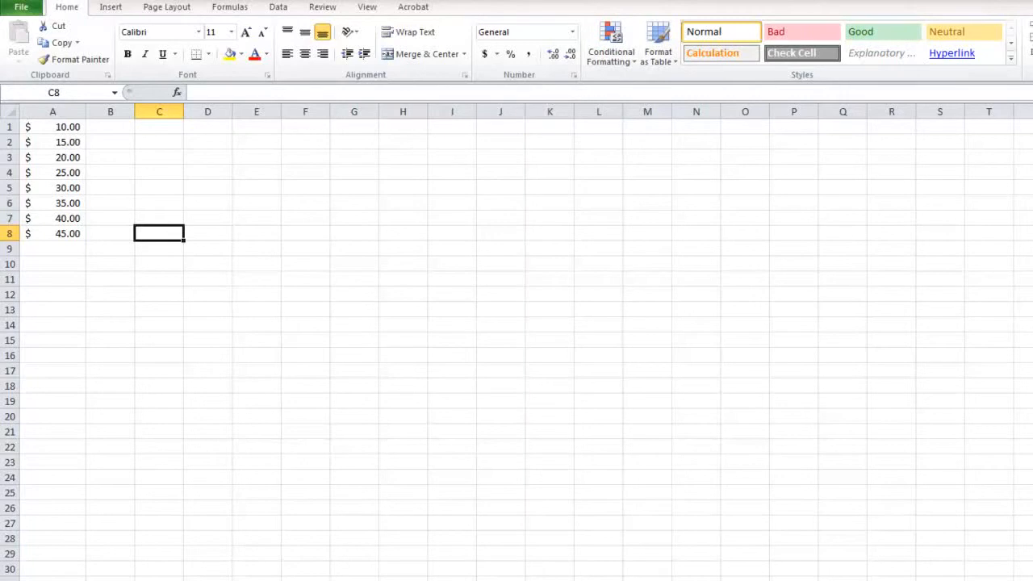
{"action": "key", "text": "alt+equal"}
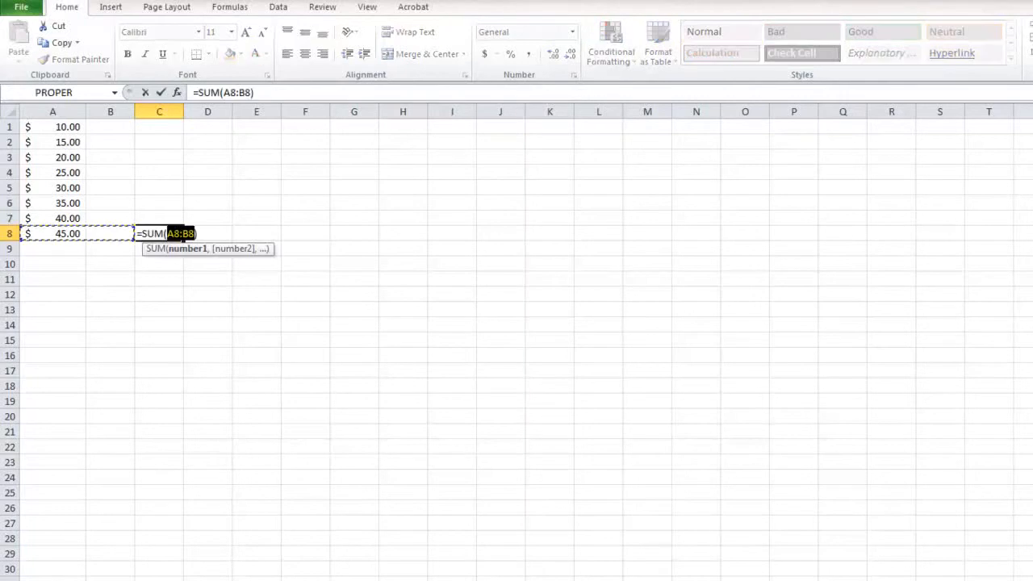
{"action": "left_click", "coordinate": [49, 233]}
{"action": "left_click", "coordinate": [60, 172], "text": "ctrl"}
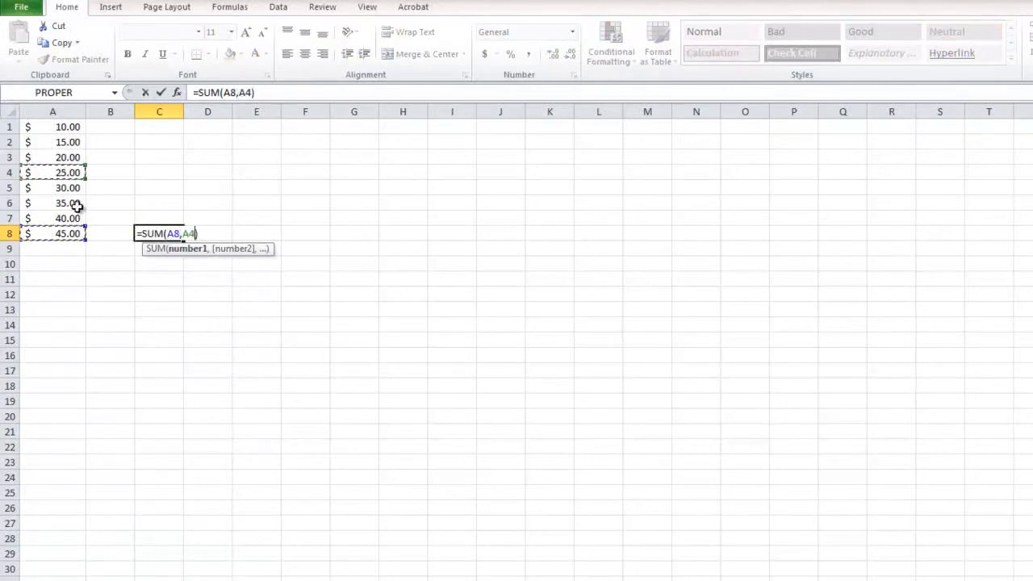
{"action": "left_click", "coordinate": [61, 202], "text": "ctrl"}
{"action": "key", "text": "Return"}
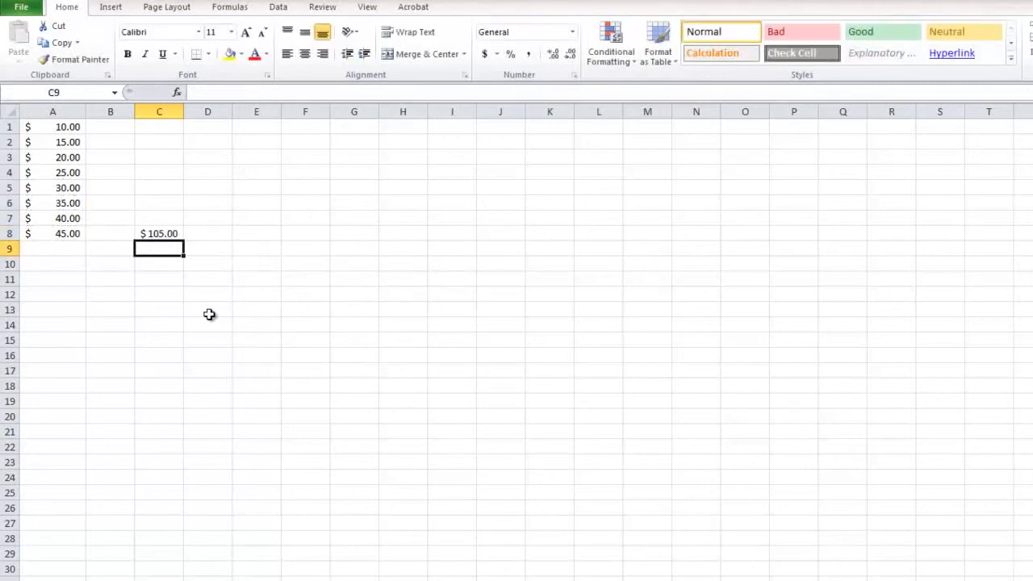
Step: Clear the sum formula from cell C8
{"action": "left_click", "coordinate": [165, 233]}
{"action": "key", "text": "Delete"}
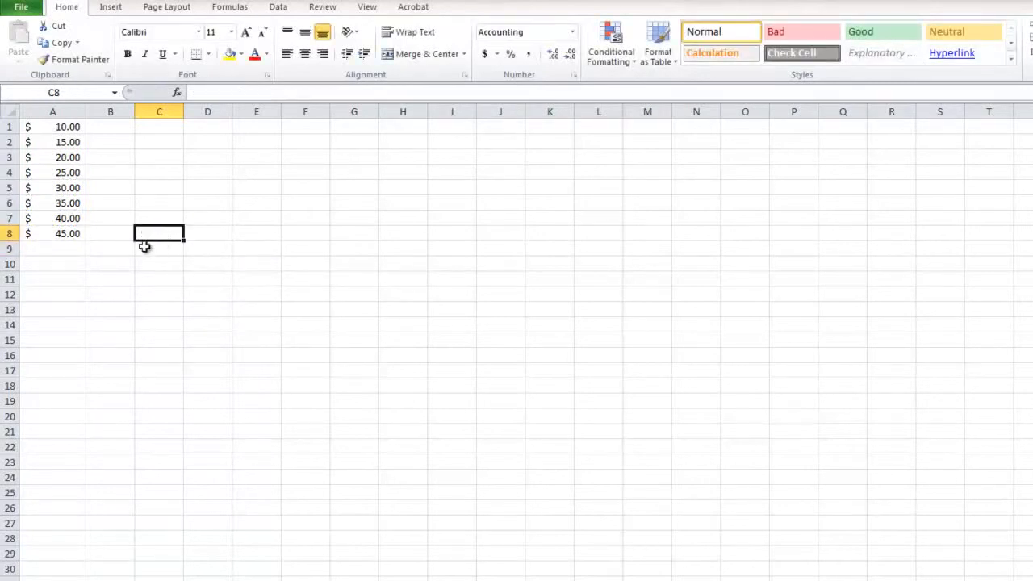
{"action": "left_click_drag", "start_coordinate": [62, 233], "coordinate": [55, 59]}
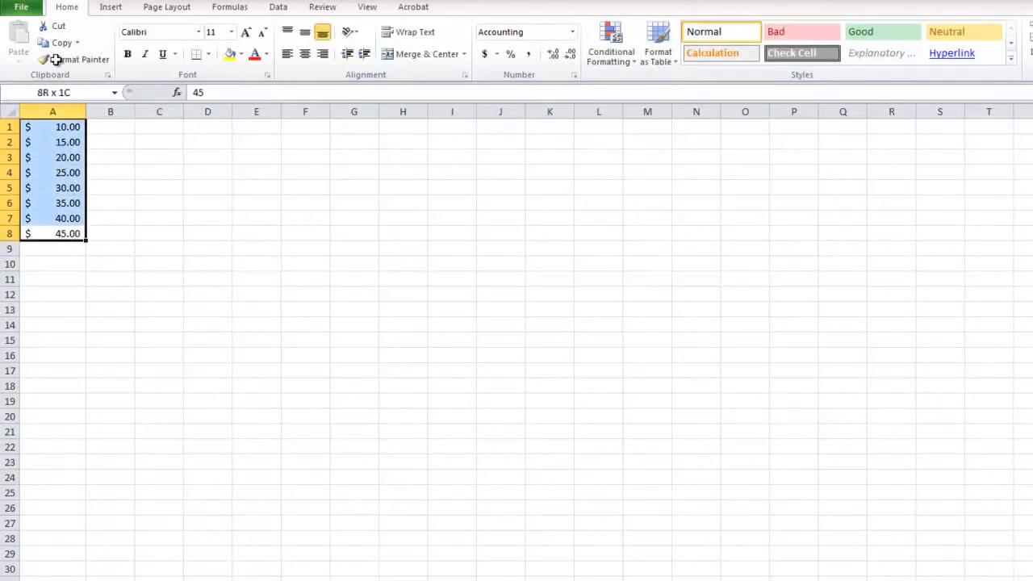
{"action": "left_click", "coordinate": [288, 256]}
{"action": "left_click", "coordinate": [120, 234]}
{"action": "left_click", "coordinate": [140, 234]}
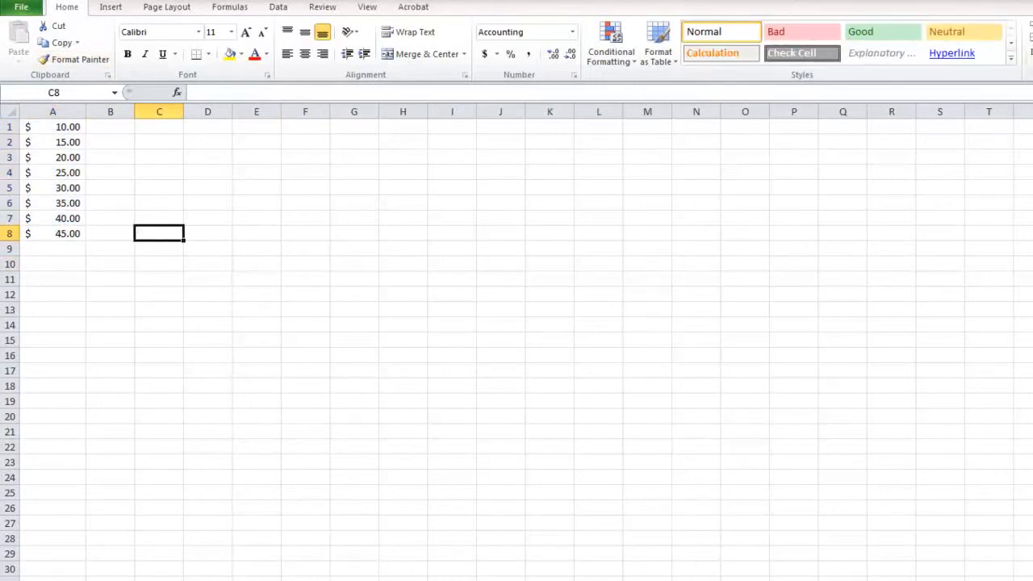
Step: Total A1:A8 with a SUM formula in cell A9, and clear that formula again
{"action": "left_click", "coordinate": [69, 248]}
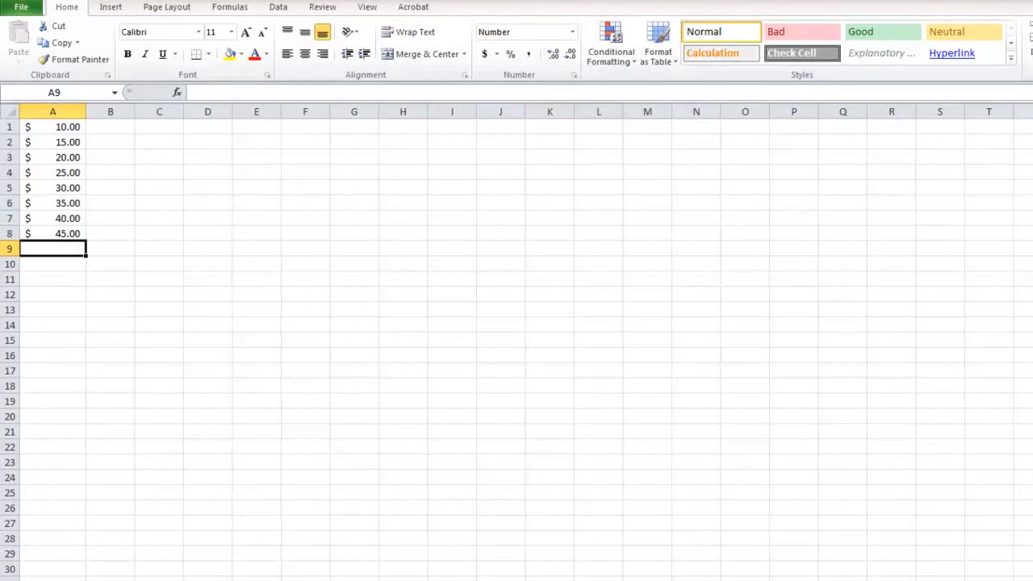
{"action": "key", "text": "alt+equal"}
{"action": "key", "text": "Return"}
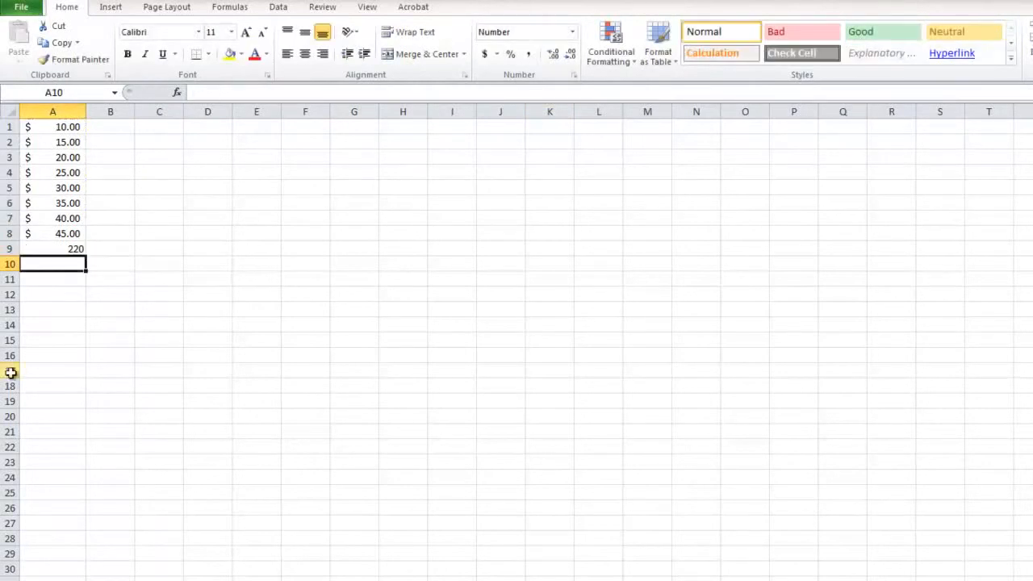
{"action": "left_click", "coordinate": [49, 248]}
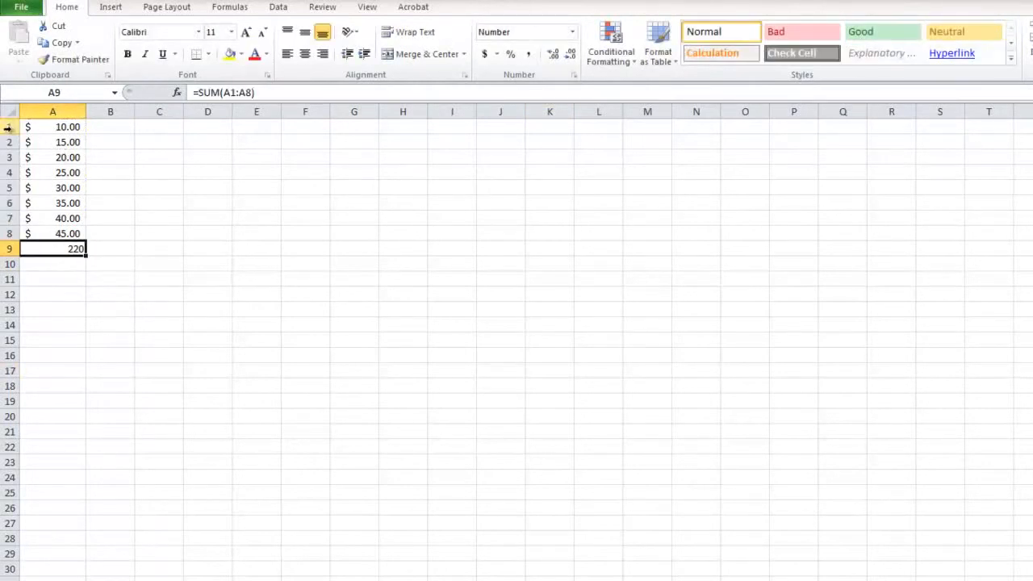
{"action": "key", "text": "Delete"}
{"action": "left_click", "coordinate": [161, 254]}
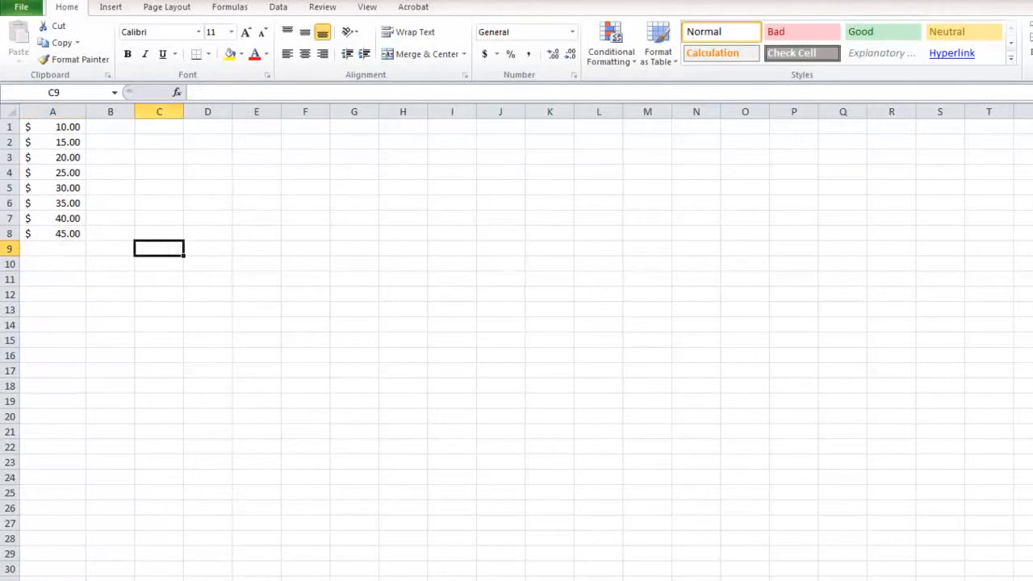
Step: Enter =SUM(A1:A9,A8,A6,A4,A3,A6,A7) in cell A10, and delete that formula again
{"action": "left_click", "coordinate": [63, 263]}
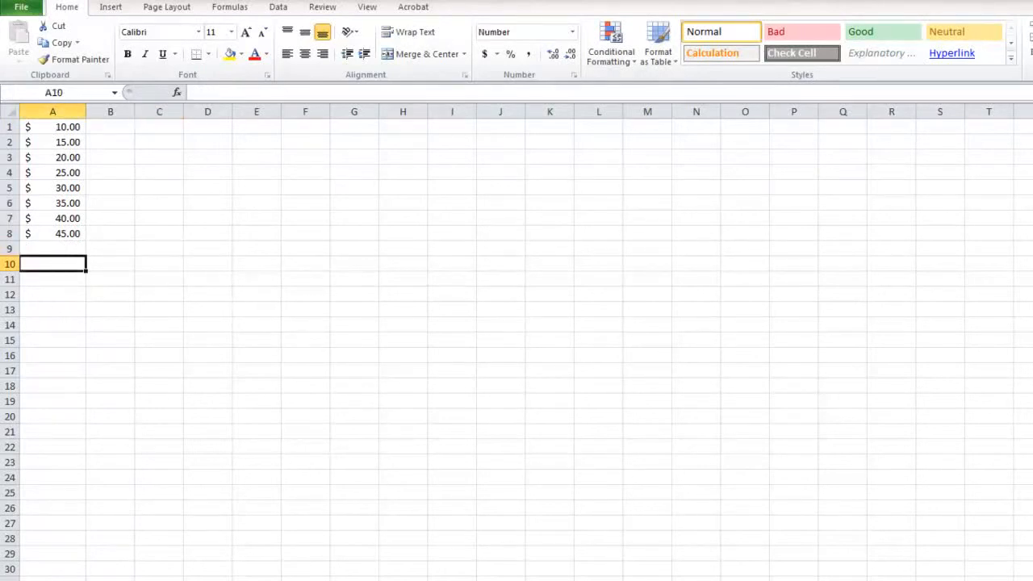
{"action": "key", "text": "alt+equal"}
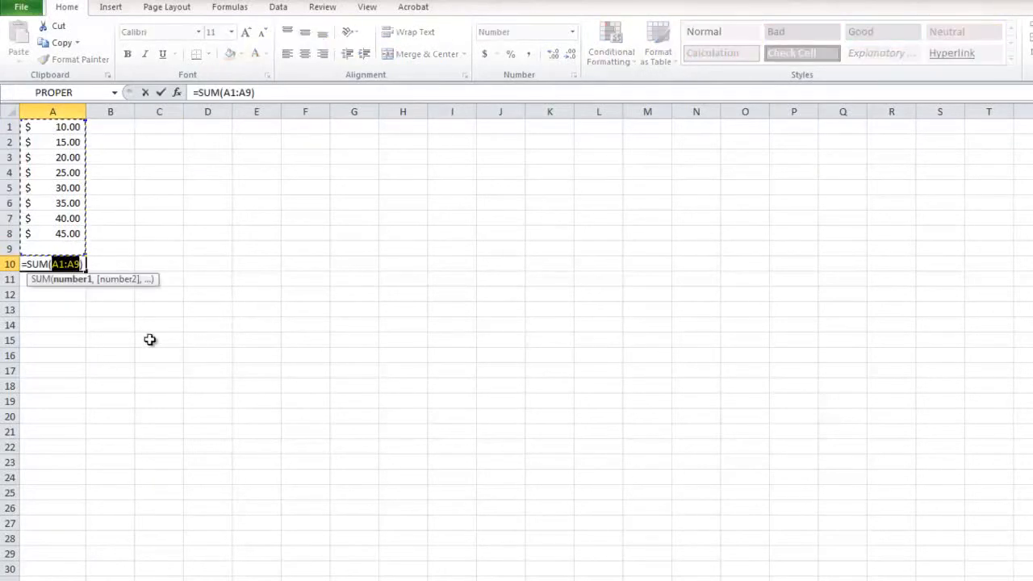
{"action": "left_click", "coordinate": [67, 233], "text": "ctrl"}
{"action": "left_click", "coordinate": [53, 202], "text": "ctrl"}
{"action": "left_click", "coordinate": [51, 172], "text": "ctrl"}
{"action": "left_click", "coordinate": [52, 158], "text": "ctrl"}
{"action": "left_click", "coordinate": [52, 203], "text": "ctrl"}
{"action": "left_click", "coordinate": [56, 218], "text": "ctrl"}
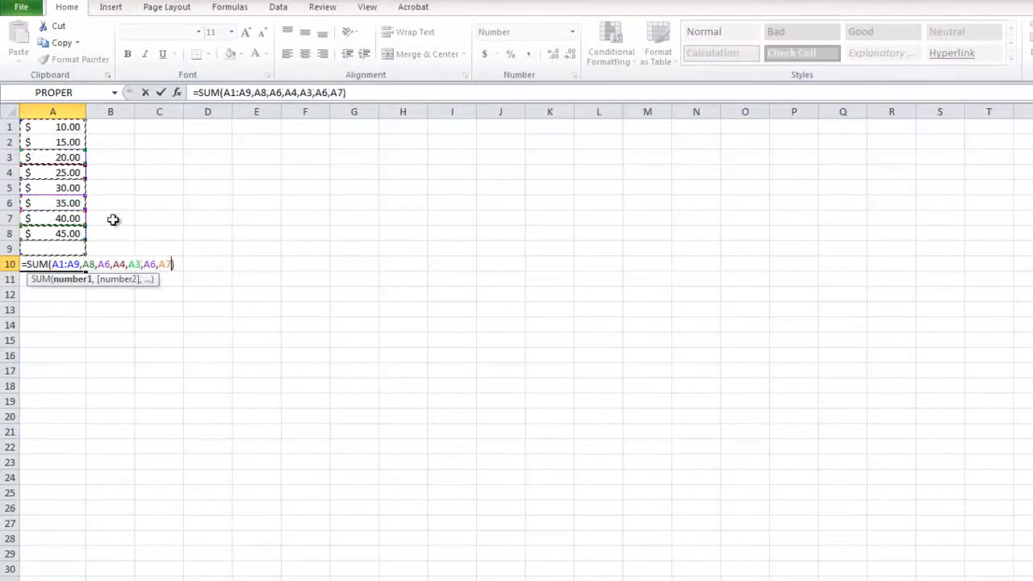
{"action": "key", "text": "Return"}
{"action": "left_click", "coordinate": [73, 264]}
{"action": "key", "text": "Delete"}
Step: Add up cells A8, A5, A1, A2 and A3 with a SUM formula in cell B10, and review the formula's references
{"action": "left_click", "coordinate": [99, 266]}
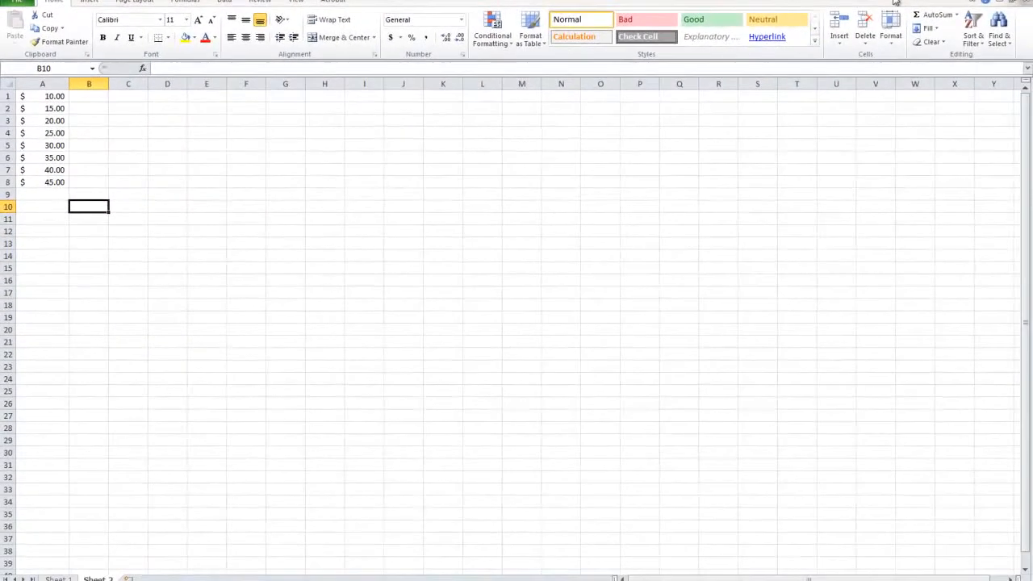
{"action": "left_click", "coordinate": [924, 18]}
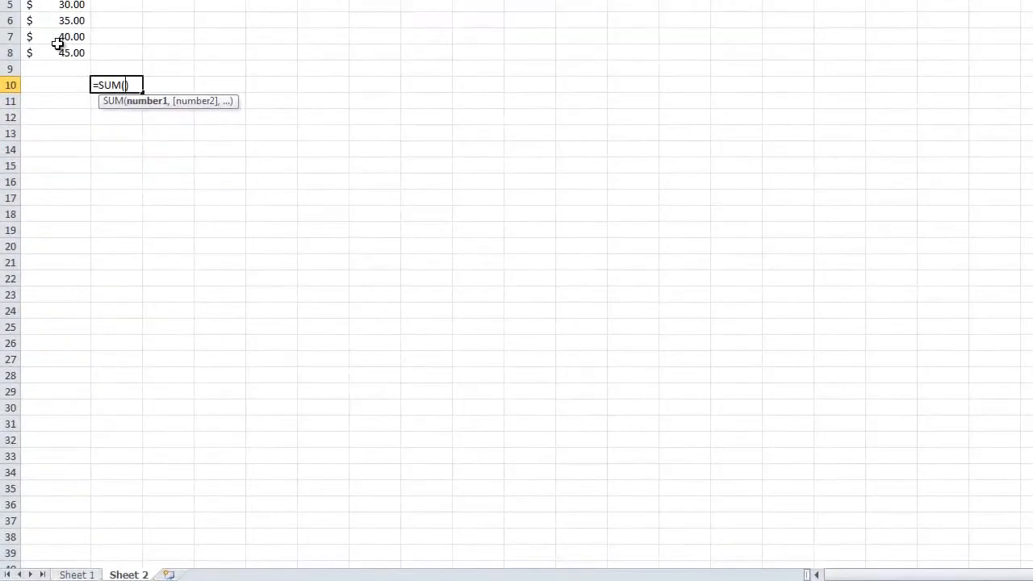
{"action": "left_click", "coordinate": [64, 52]}
{"action": "left_click", "coordinate": [64, 5], "text": "ctrl"}
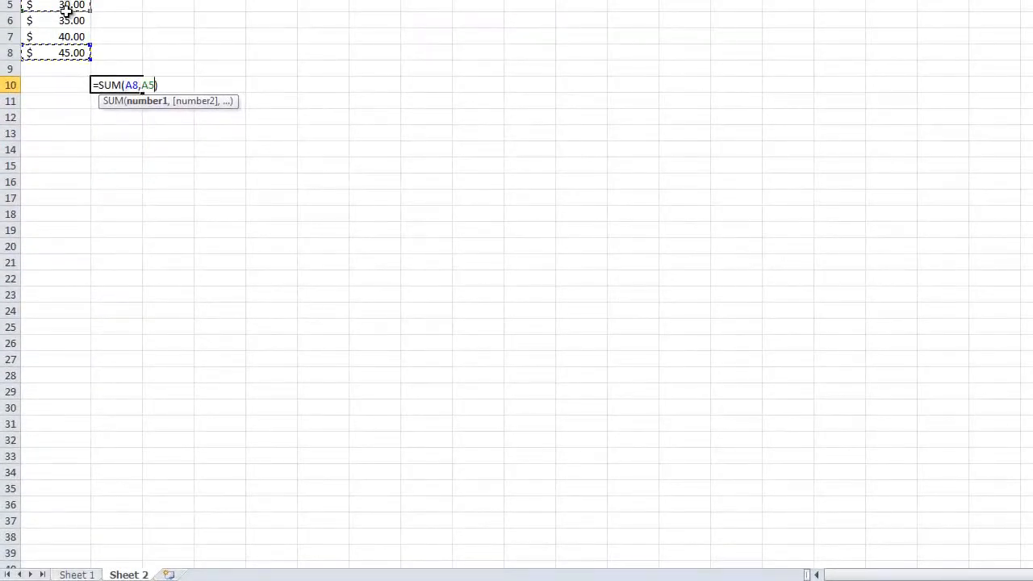
{"action": "left_click", "coordinate": [64, 0], "text": "ctrl"}
{"action": "key", "text": "Return"}
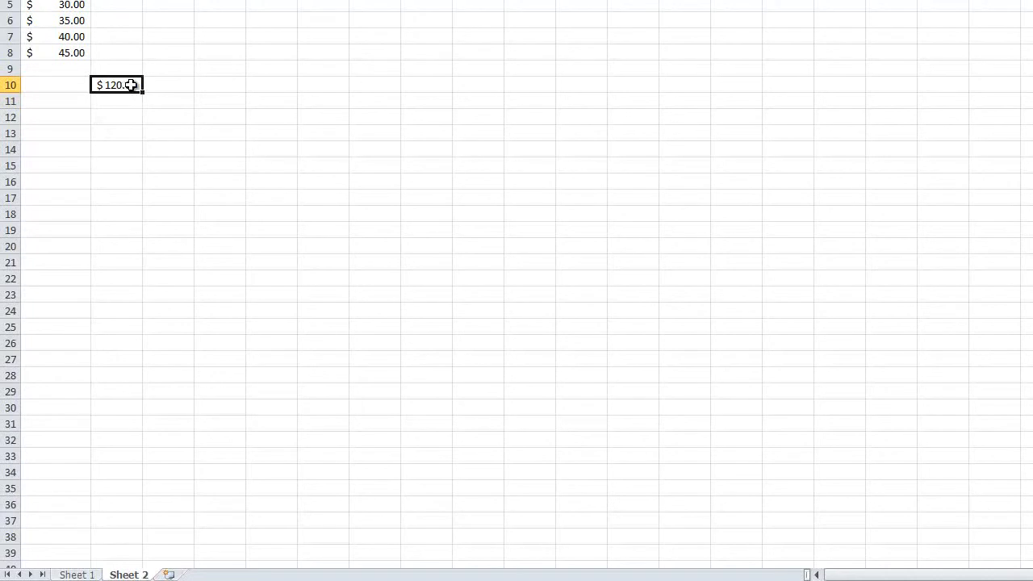
{"action": "double_click", "coordinate": [128, 85]}
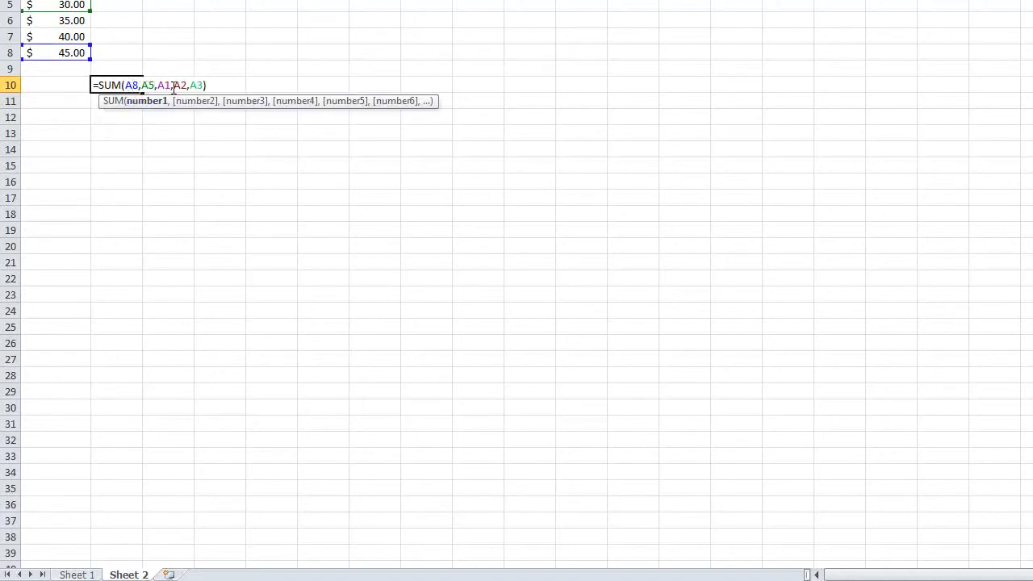
{"action": "key", "text": "Return"}
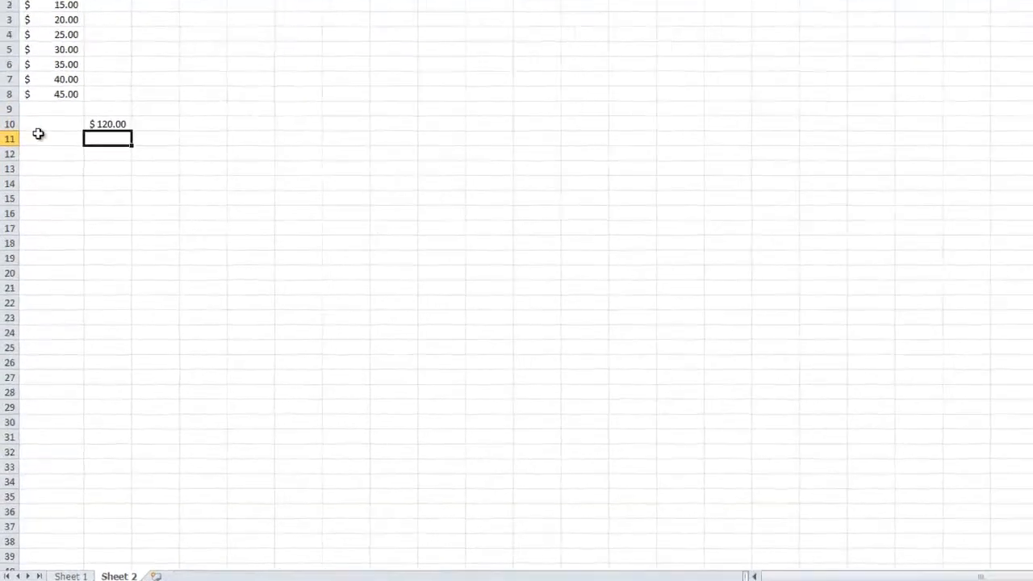
Step: Clear the sum formula from cell B10 and the dollar amounts from A1:A8
{"action": "left_click", "coordinate": [91, 208]}
{"action": "key", "text": "Delete"}
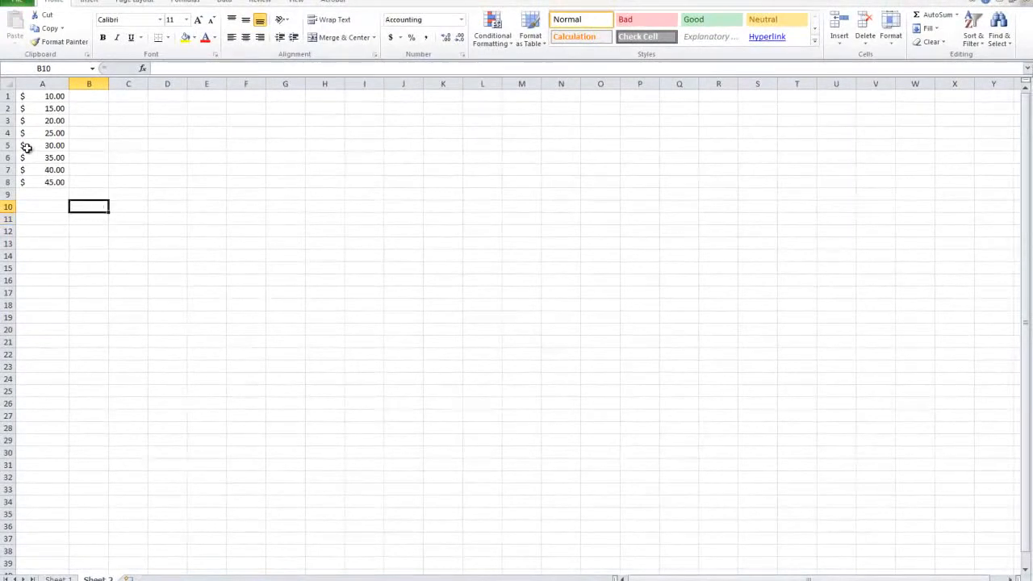
{"action": "left_click_drag", "start_coordinate": [35, 182], "coordinate": [36, 96]}
{"action": "left_click", "coordinate": [34, 29]}
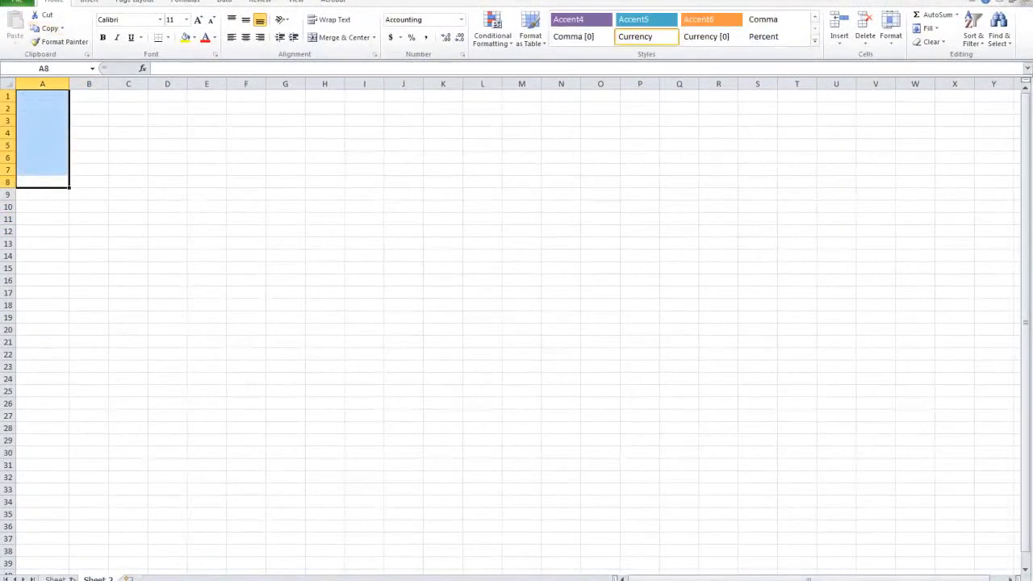
Step: Bold the list item "8. Adding up random numbers" on Sheet 1, and return to Sheet 2
{"action": "left_click", "coordinate": [60, 578]}
{"action": "left_click", "coordinate": [102, 37]}
{"action": "left_click_drag", "start_coordinate": [45, 454], "coordinate": [244, 453]}
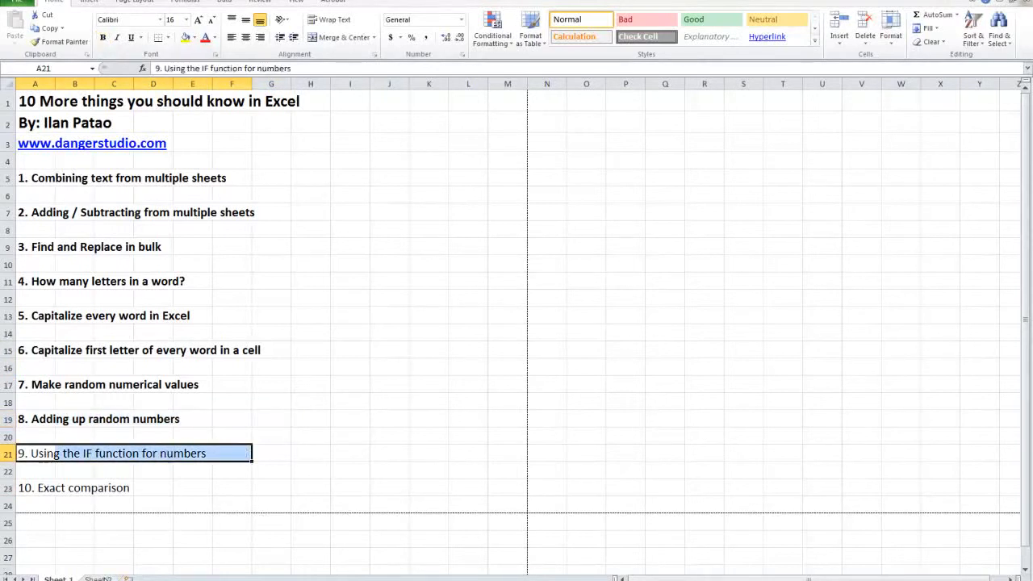
{"action": "left_click", "coordinate": [105, 578]}
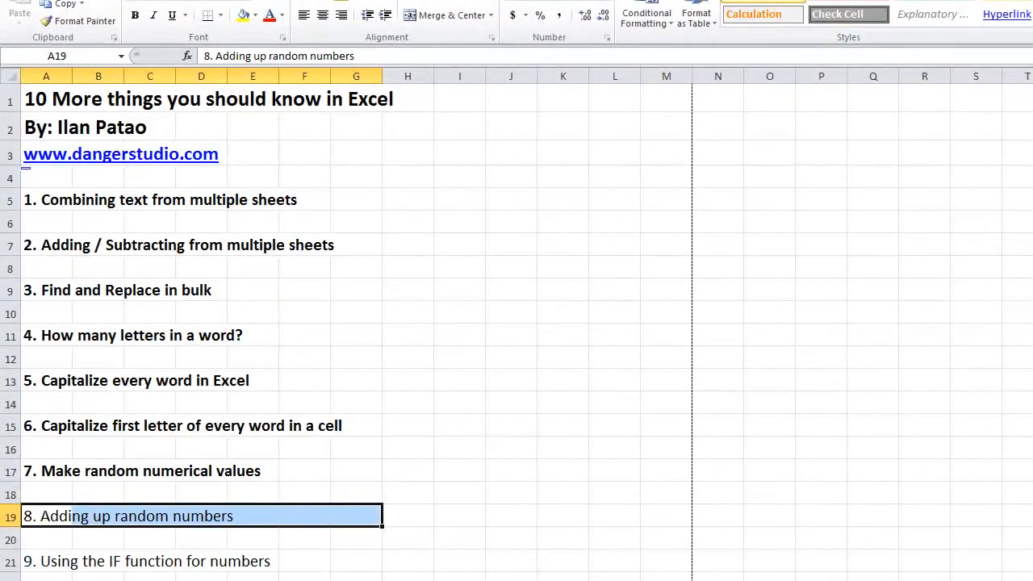
{"action": "left_click", "coordinate": [135, 15]}
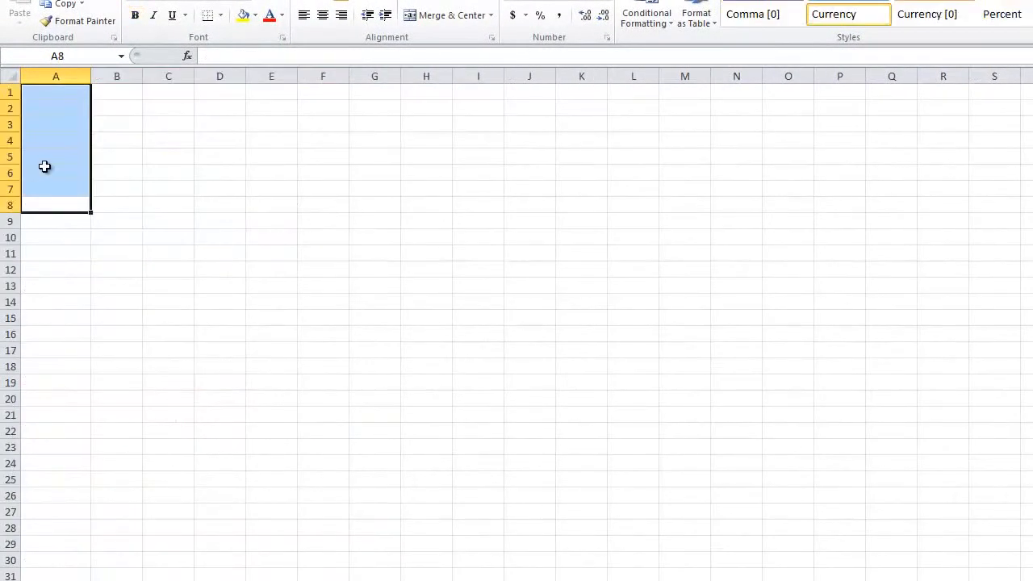
Step: Enter the values 10 to 100 in increments of 10 down cells A1 to A10
{"action": "left_click", "coordinate": [47, 92]}
{"action": "type", "text": "10"}
{"action": "key", "text": "Return"}
{"action": "type", "text": "20"}
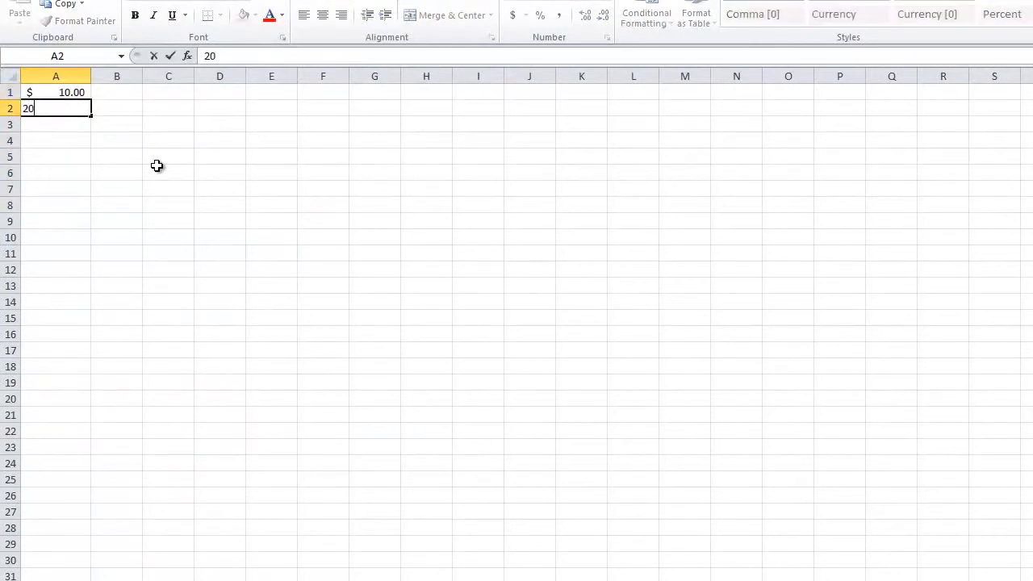
{"action": "key", "text": "Return"}
{"action": "type", "text": "30"}
{"action": "key", "text": "Return"}
{"action": "type", "text": "40"}
{"action": "key", "text": "Return"}
{"action": "type", "text": "50"}
{"action": "key", "text": "Return"}
{"action": "type", "text": "60"}
{"action": "key", "text": "Return"}
{"action": "type", "text": "70"}
{"action": "key", "text": "Return"}
{"action": "type", "text": "80"}
{"action": "key", "text": "Return"}
{"action": "type", "text": "90"}
{"action": "key", "text": "Return"}
{"action": "type", "text": "100"}
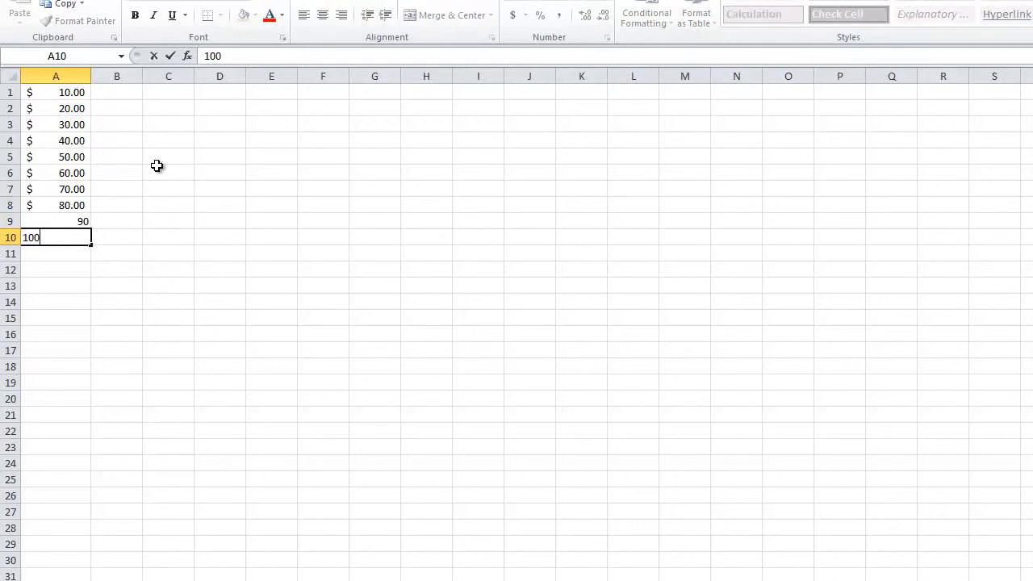
{"action": "left_click", "coordinate": [159, 168]}
Step: Apply the dollar accounting format to cells A9:A10
{"action": "left_click", "coordinate": [79, 220]}
{"action": "left_click_drag", "start_coordinate": [71, 236], "coordinate": [73, 220]}
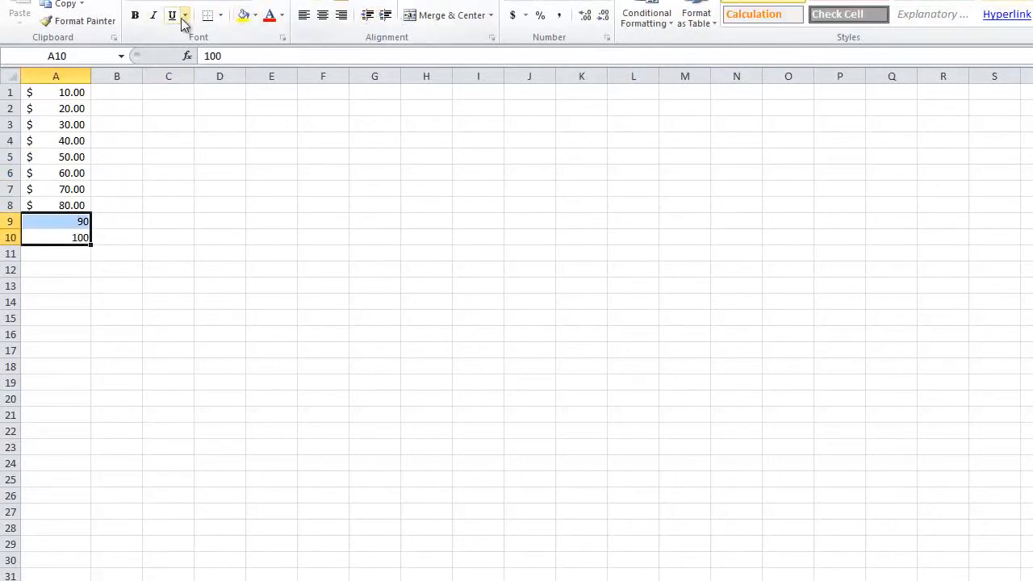
{"action": "left_click", "coordinate": [513, 20]}
{"action": "left_click", "coordinate": [269, 239]}
{"action": "left_click_drag", "start_coordinate": [78, 239], "coordinate": [73, 58]}
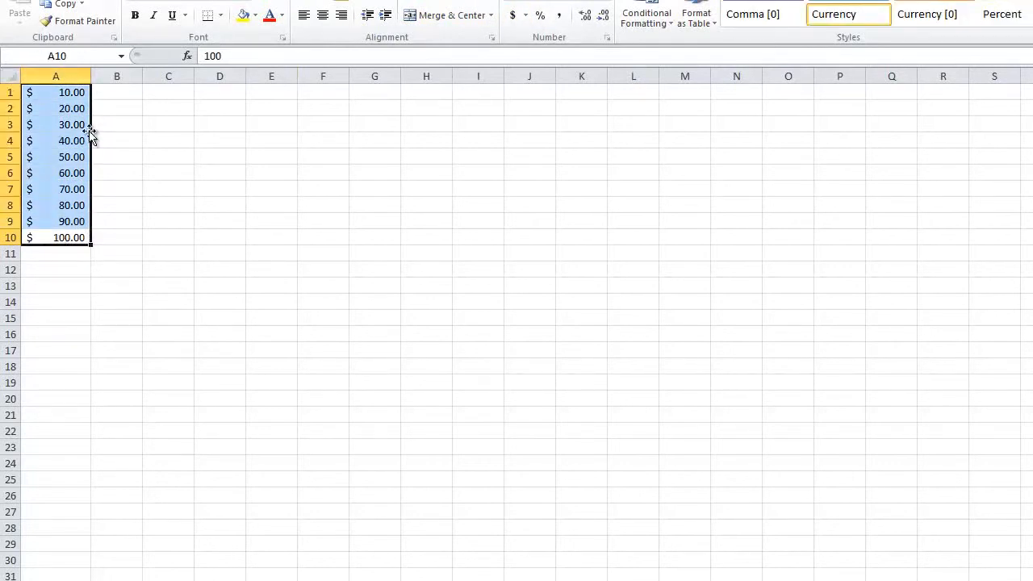
Step: Insert an IF function in cell B1 with the logical test A1>50
{"action": "left_click", "coordinate": [102, 90]}
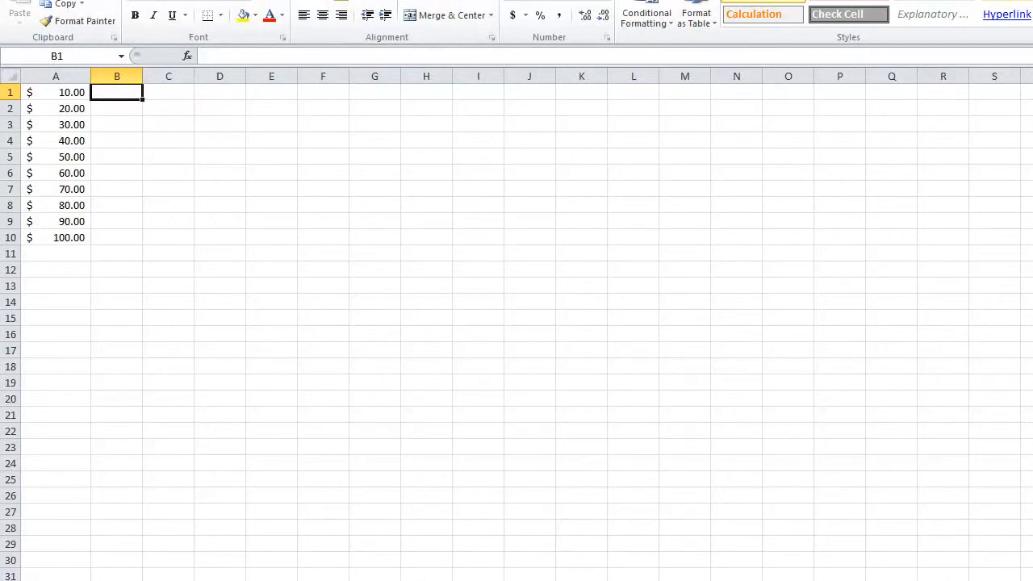
{"action": "left_click", "coordinate": [222, 1]}
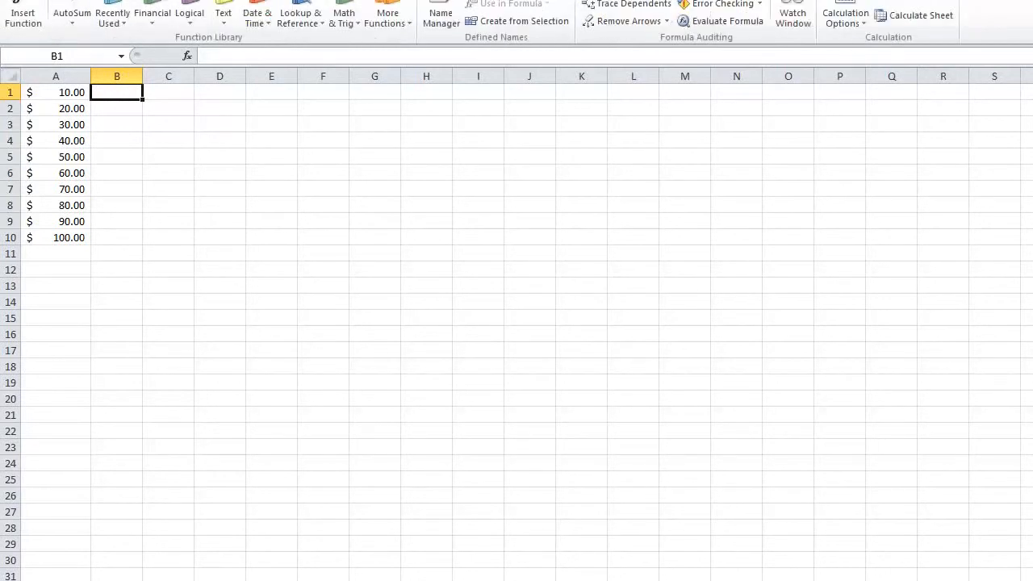
{"action": "left_click", "coordinate": [190, 18]}
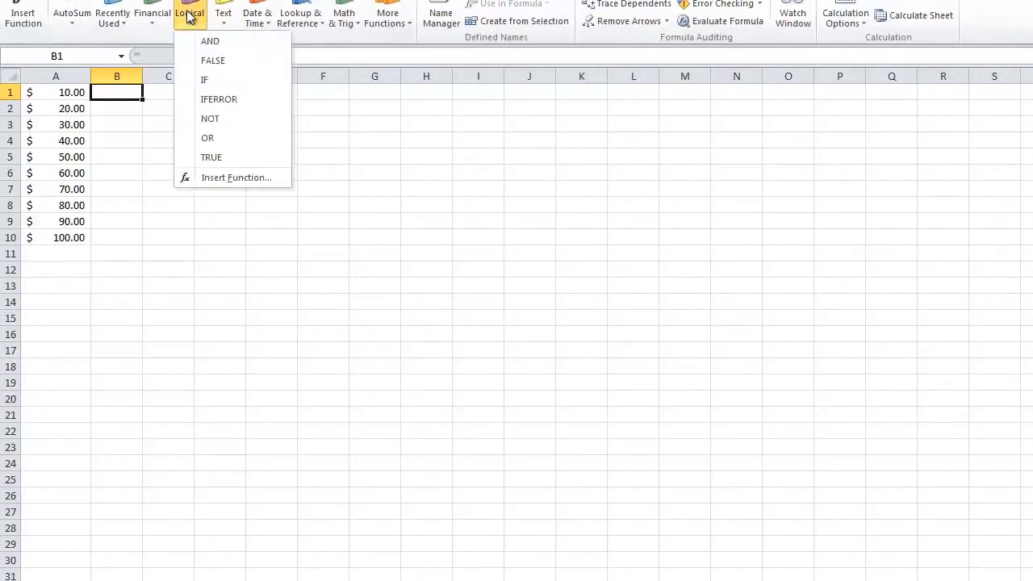
{"action": "left_click", "coordinate": [208, 81]}
{"action": "left_click_drag", "start_coordinate": [621, 237], "coordinate": [327, 212]}
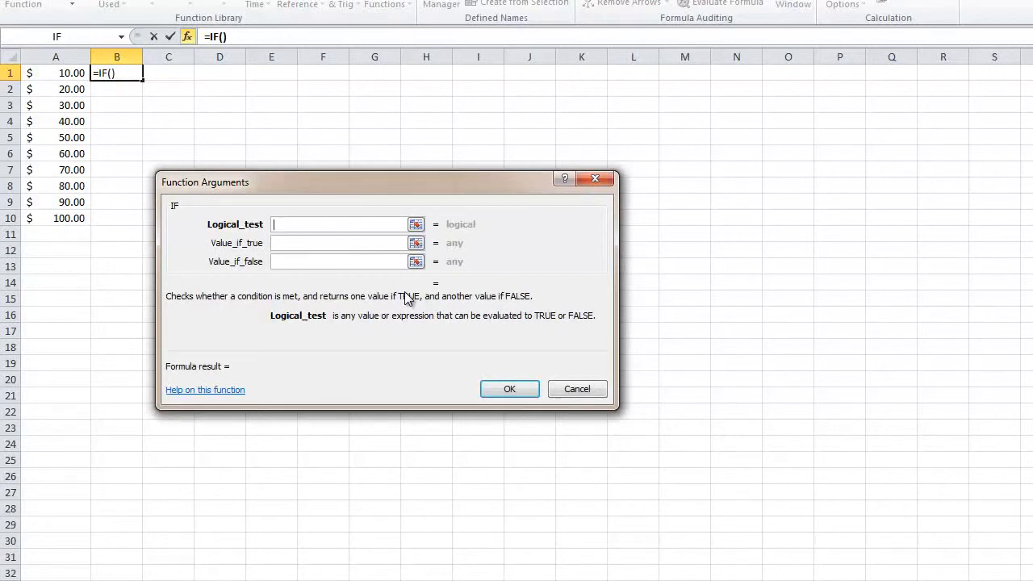
{"action": "type", "text": "A1>50"}
{"action": "key", "text": "Tab"}
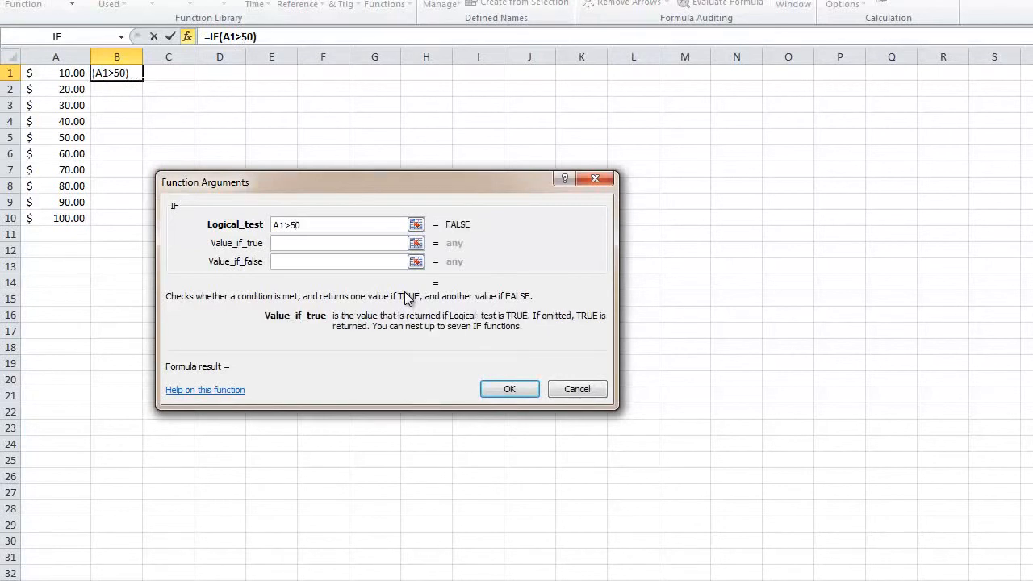
Step: Complete the IF formula with "BIGGER" if true and "SMALLER" if false, and fill it down to B10
{"action": "type", "text": "BI"}
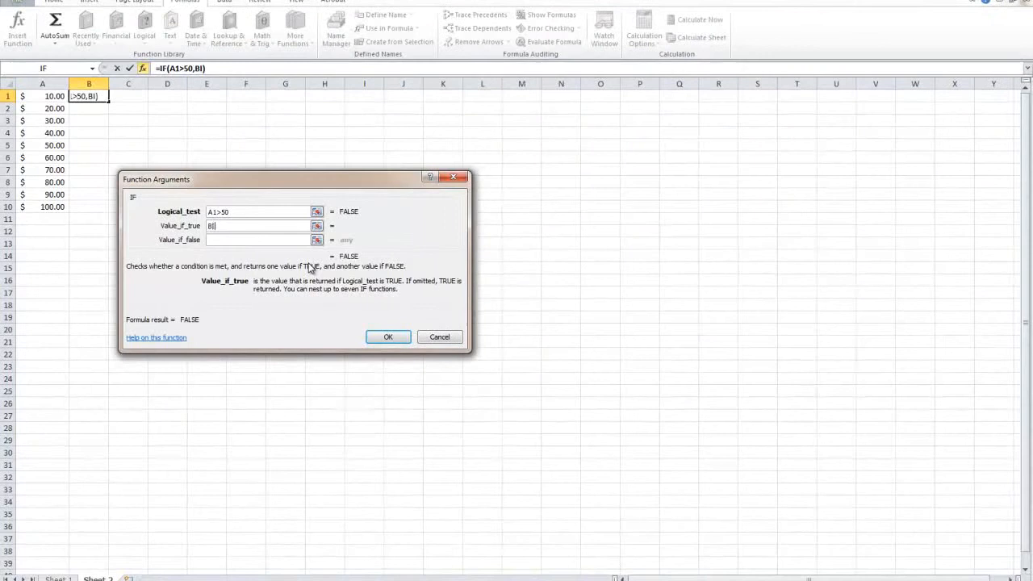
{"action": "type", "text": "GGER"}
{"action": "key", "text": "Tab"}
{"action": "type", "text": "SMALLER"}
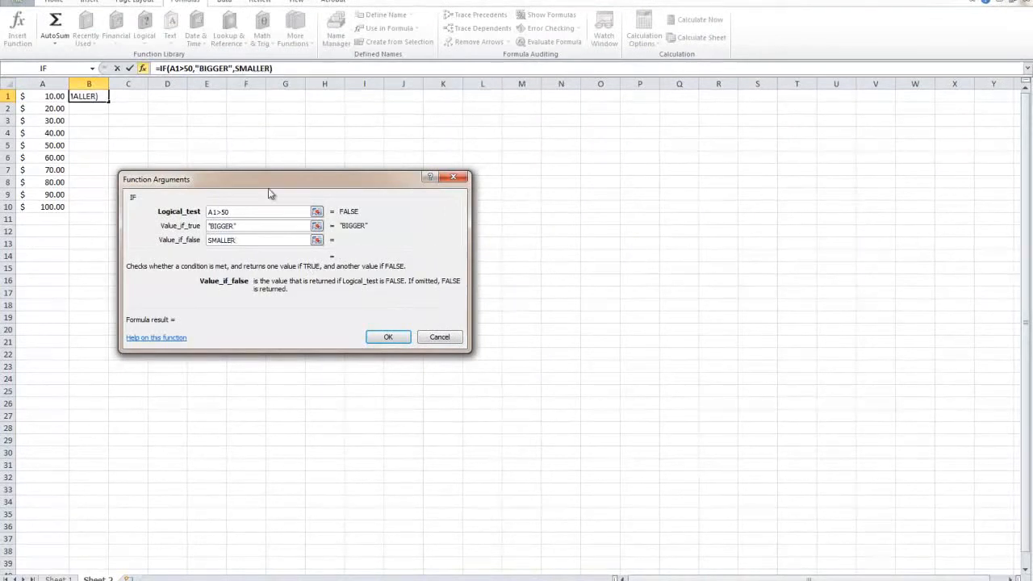
{"action": "left_click", "coordinate": [256, 226]}
{"action": "left_click", "coordinate": [387, 338]}
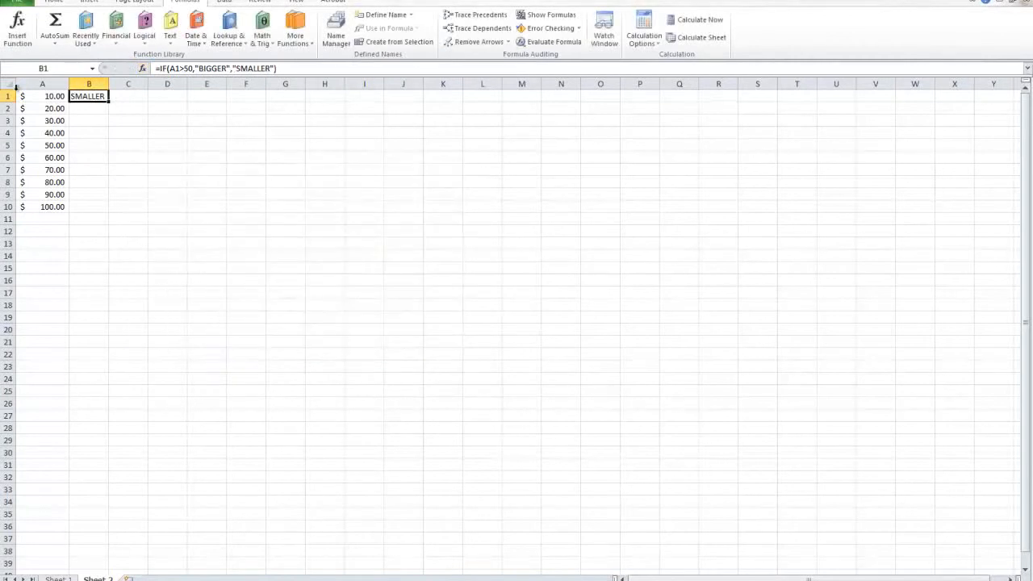
{"action": "left_click_drag", "start_coordinate": [108, 103], "coordinate": [108, 208]}
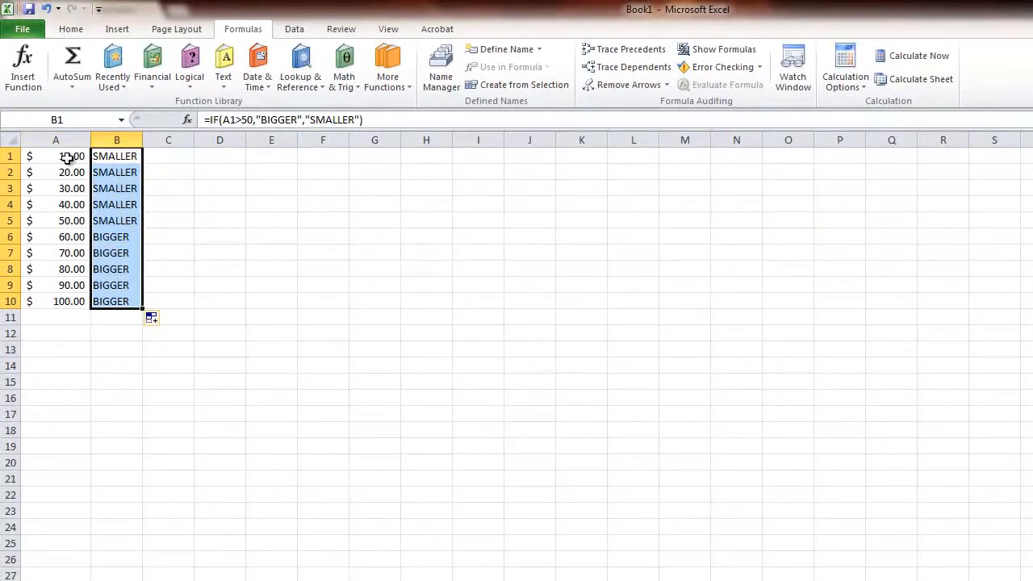
Step: Clear the IF formulas from cells B1:B10
{"action": "left_click_drag", "start_coordinate": [61, 156], "coordinate": [105, 161]}
{"action": "left_click", "coordinate": [114, 297]}
{"action": "key", "text": "Delete"}
Step: Insert an IF function in cell B1 with the logical test A1>=70
{"action": "left_click", "coordinate": [114, 168]}
{"action": "left_click", "coordinate": [115, 156]}
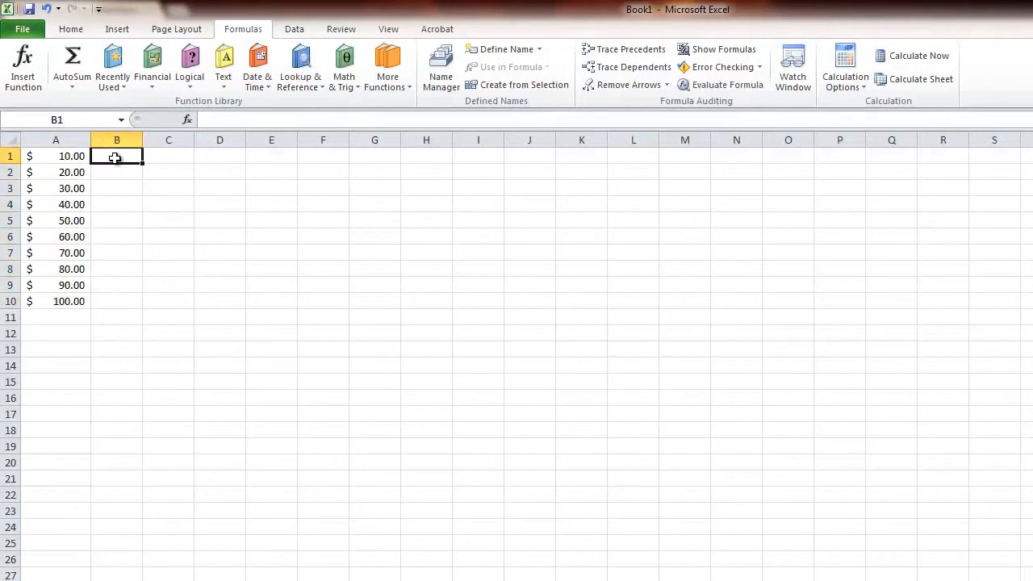
{"action": "left_click", "coordinate": [199, 87]}
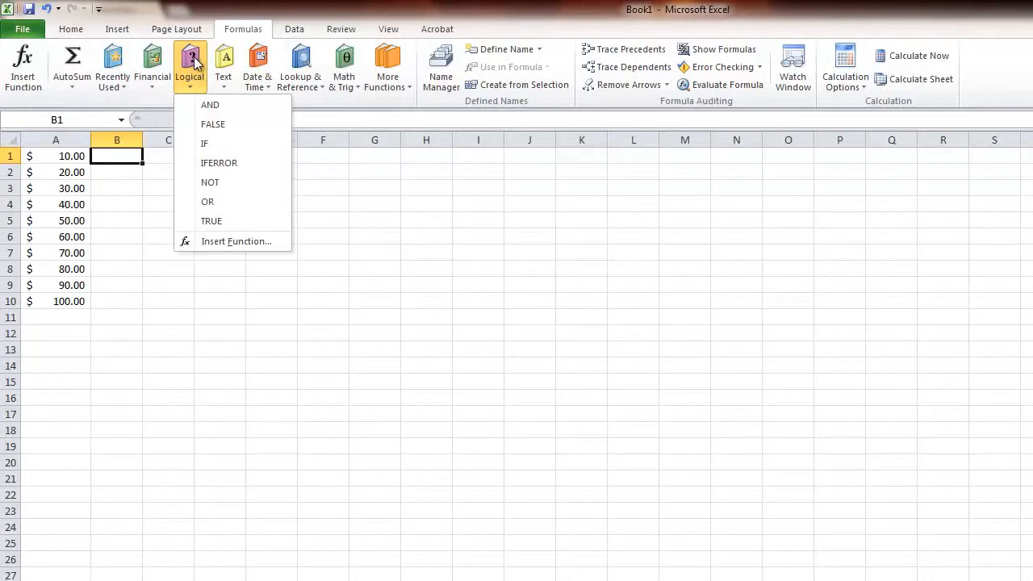
{"action": "left_click", "coordinate": [207, 142]}
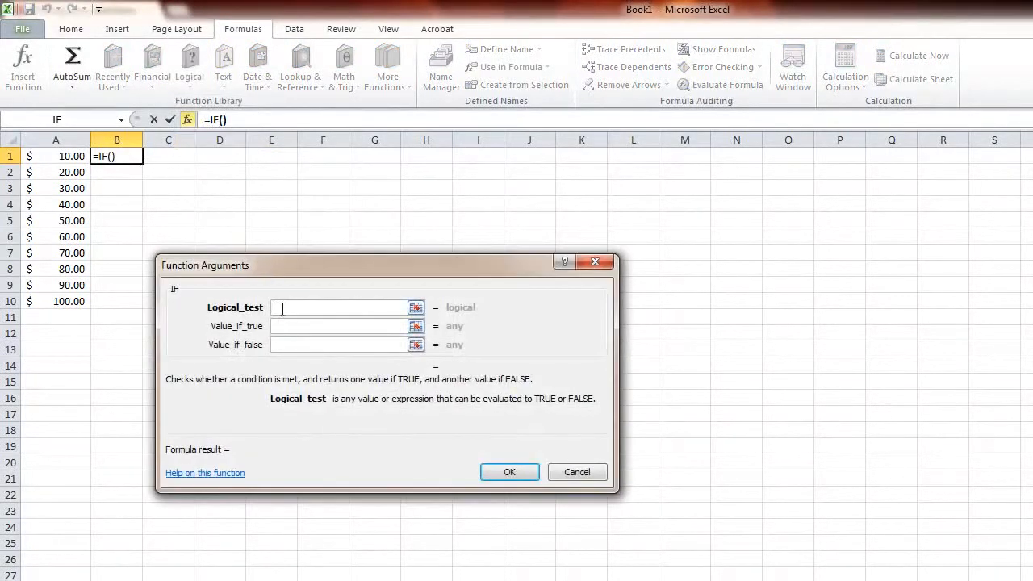
{"action": "type", "text": "A1"}
{"action": "type", "text": ">"}
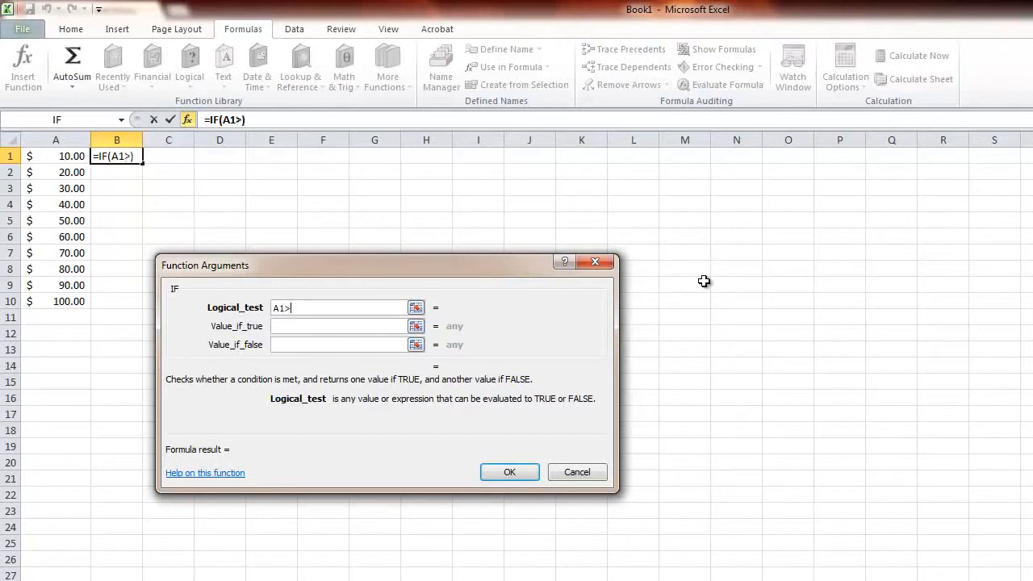
{"action": "type", "text": "=70"}
{"action": "key", "text": "Tab"}
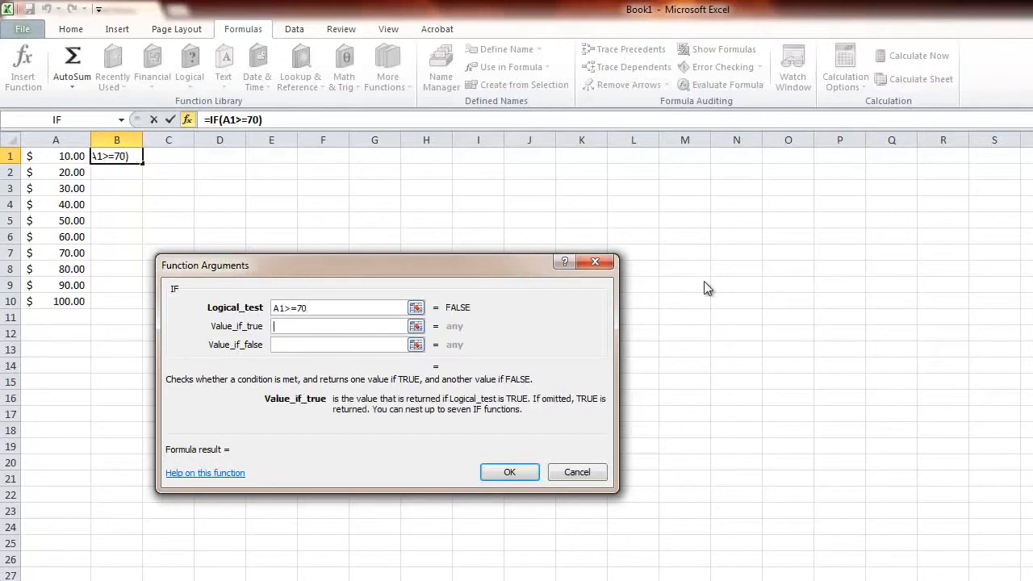
Step: Set the IF function to return "YES" when true and "NO" when false, and enter it in B1
{"action": "type", "text": "\"YES\""}
{"action": "key", "text": "Tab"}
{"action": "type", "text": "NO"}
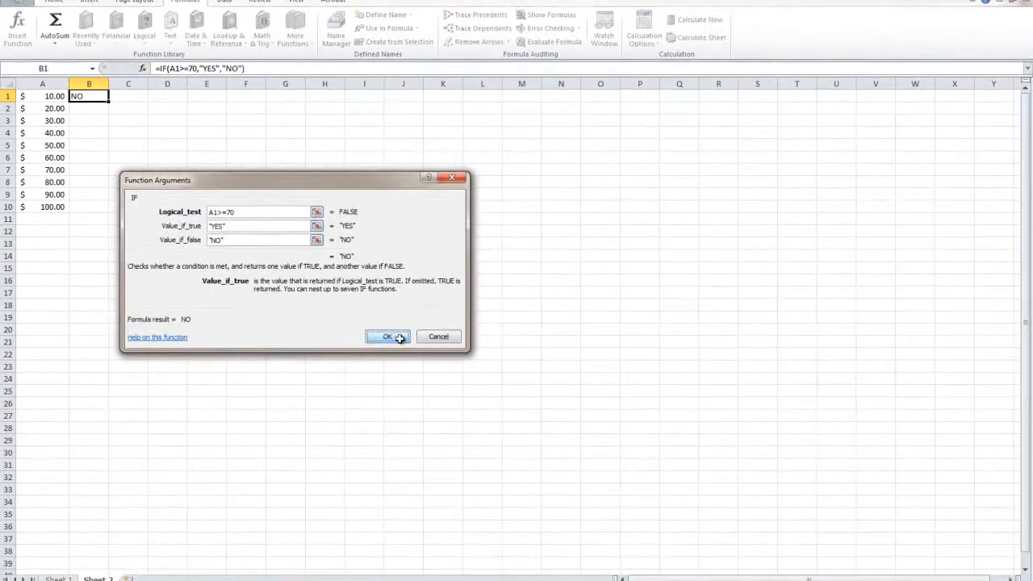
{"action": "left_click", "coordinate": [509, 472]}
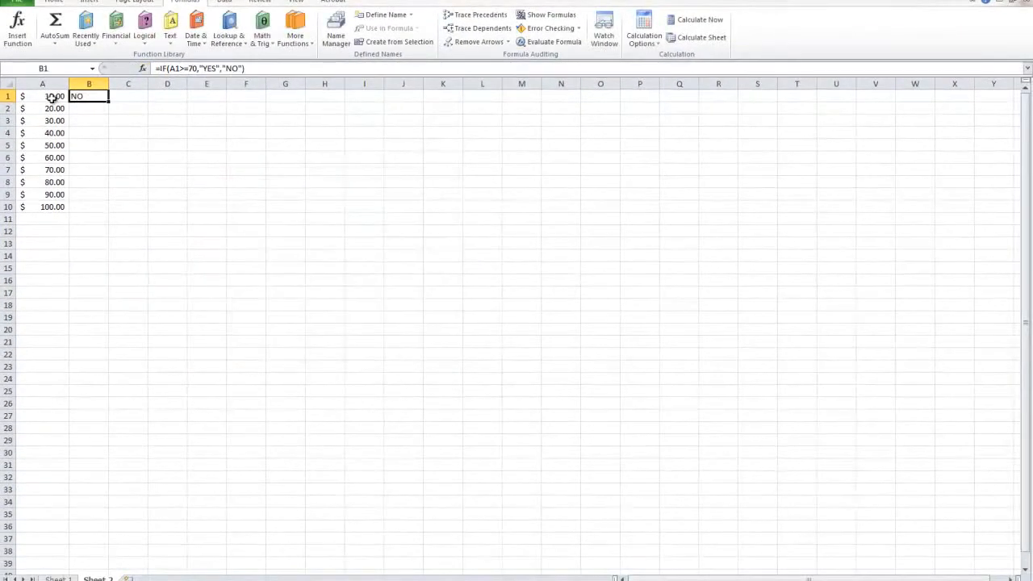
Step: Fill the YES/NO formula from B1 down to B10, and highlight the amounts that meet the condition with their results
{"action": "left_click_drag", "start_coordinate": [108, 102], "coordinate": [80, 109]}
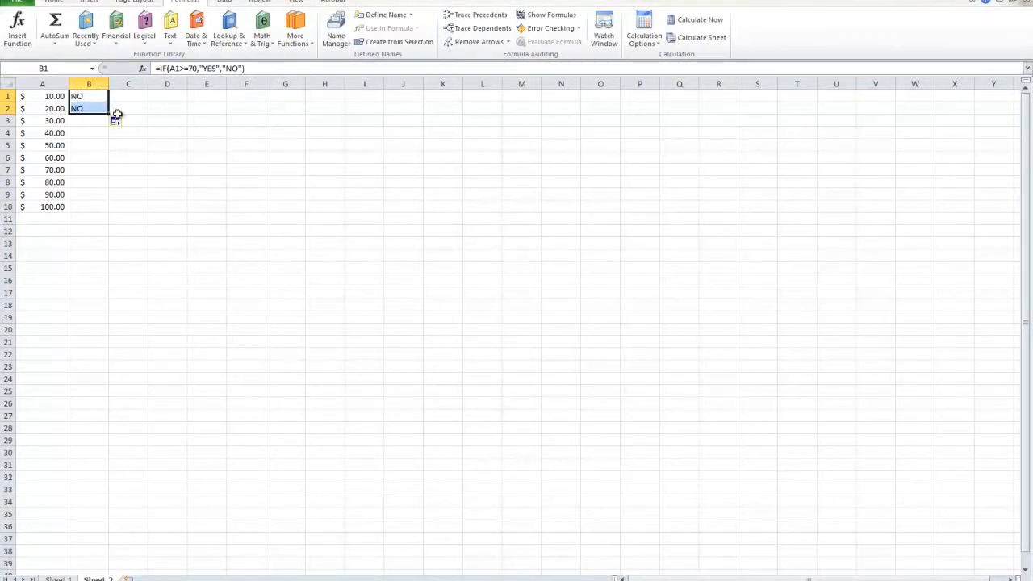
{"action": "left_click_drag", "start_coordinate": [109, 115], "coordinate": [112, 172]}
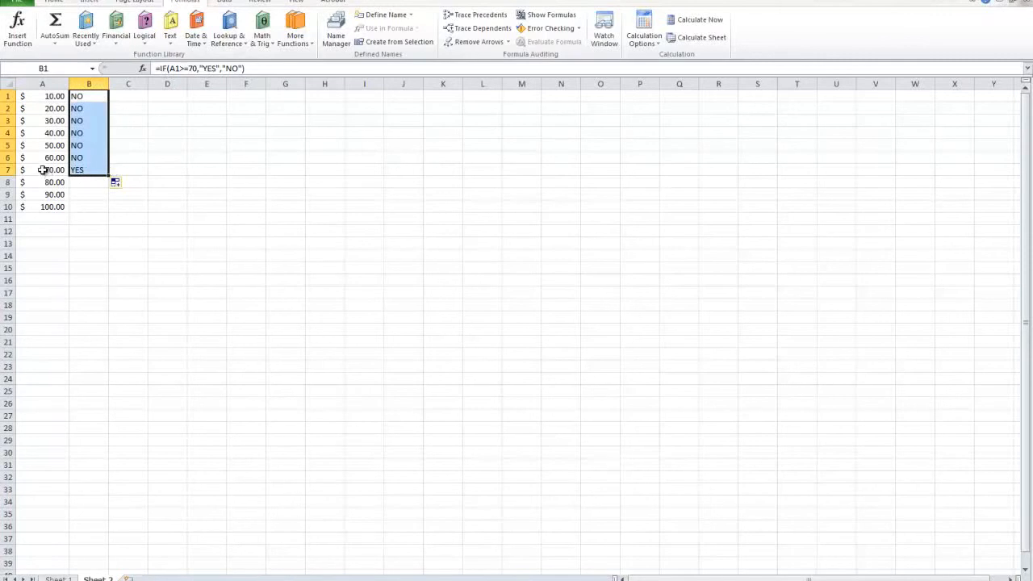
{"action": "left_click", "coordinate": [88, 171]}
{"action": "left_click_drag", "start_coordinate": [109, 176], "coordinate": [104, 211]}
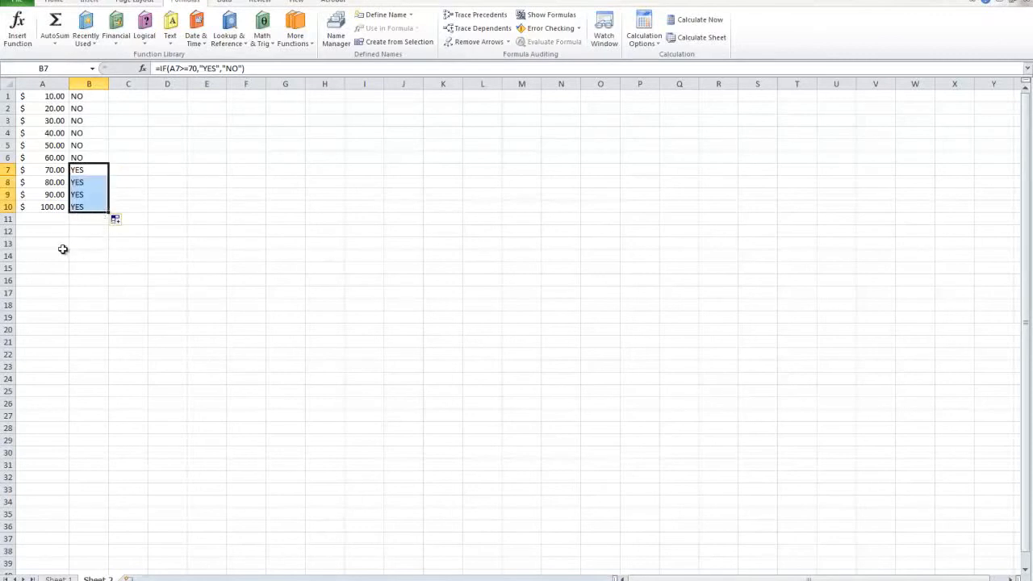
{"action": "left_click_drag", "start_coordinate": [82, 171], "coordinate": [61, 208]}
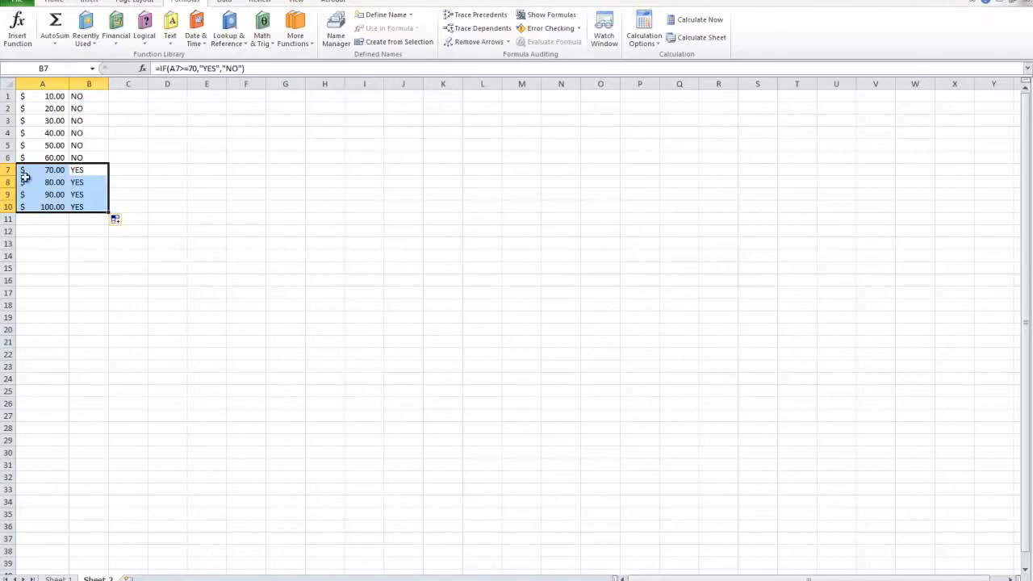
Step: Review the amounts against their YES/NO results, and clear the contents of A1:B10
{"action": "left_click", "coordinate": [70, 207]}
{"action": "left_click_drag", "start_coordinate": [71, 207], "coordinate": [75, 107]}
{"action": "left_click", "coordinate": [43, 84]}
{"action": "left_click_drag", "start_coordinate": [49, 206], "coordinate": [40, 97]}
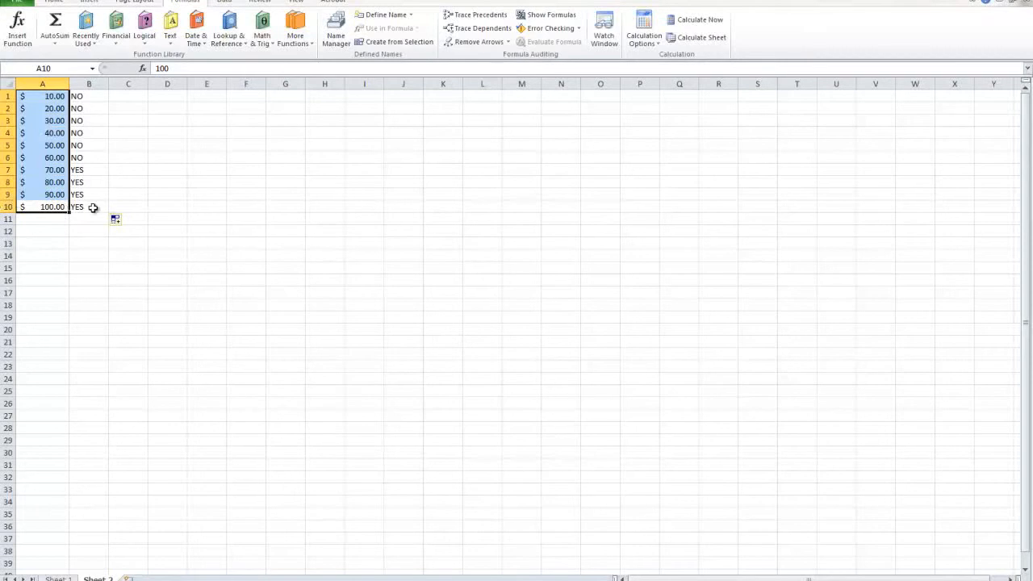
{"action": "left_click_drag", "start_coordinate": [77, 206], "coordinate": [74, 89]}
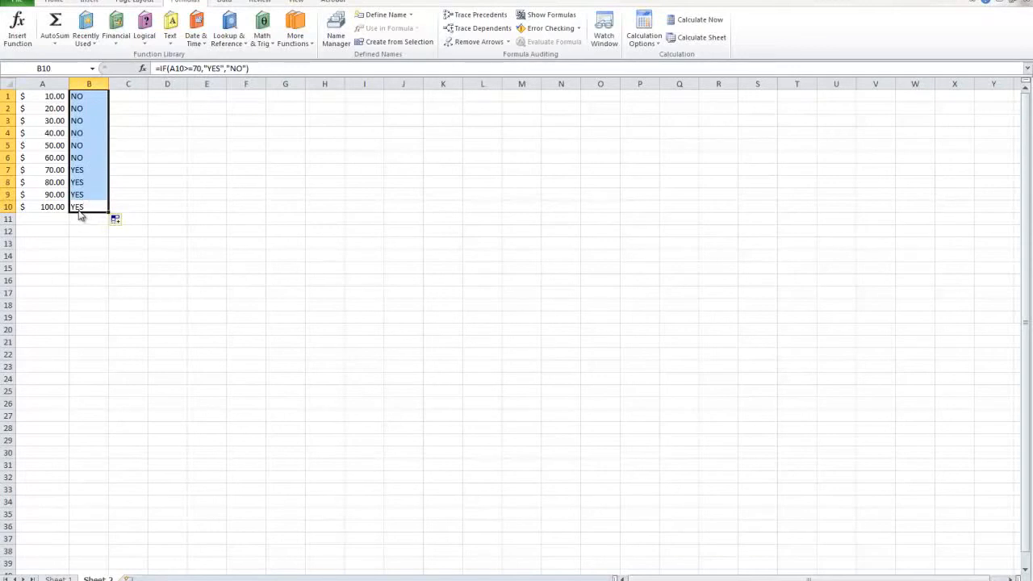
{"action": "left_click_drag", "start_coordinate": [80, 213], "coordinate": [33, 95]}
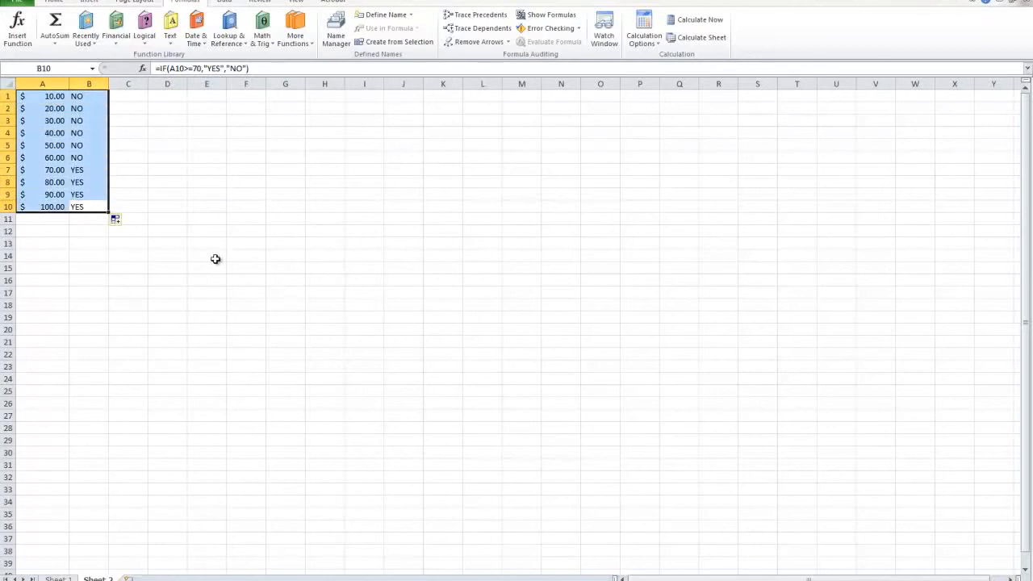
{"action": "key", "text": "Delete"}
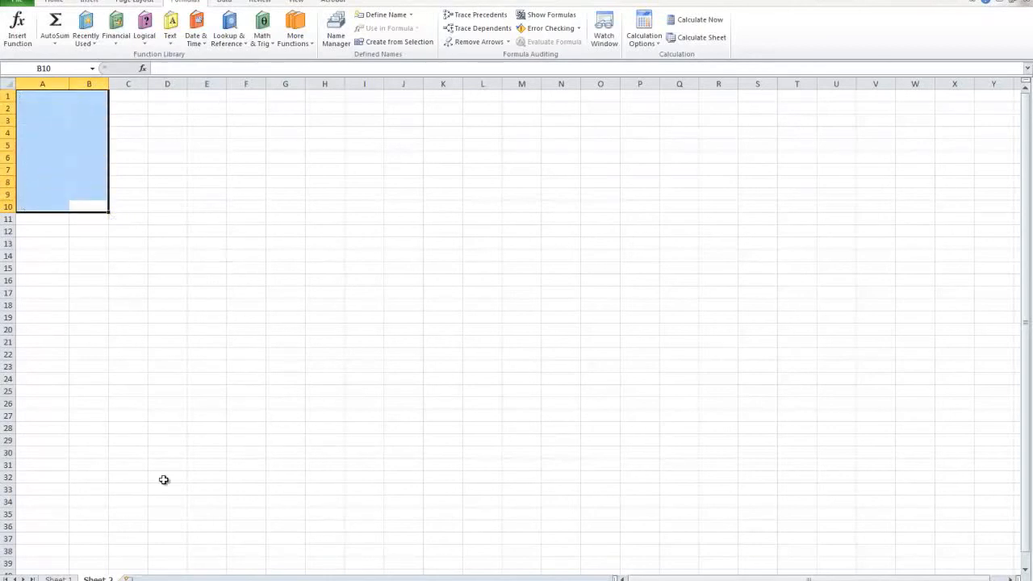
Step: On Sheet 1, make the list item "9. Using the IF function for numbers" bold
{"action": "key", "text": "ctrl+Page_Up"}
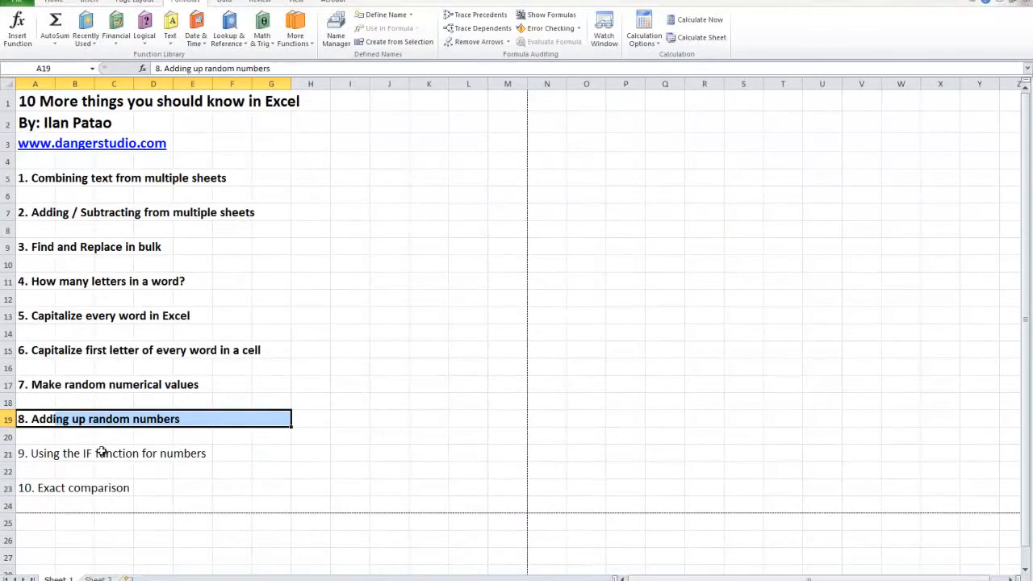
{"action": "left_click", "coordinate": [68, 454]}
{"action": "left_click_drag", "start_coordinate": [22, 455], "coordinate": [247, 453]}
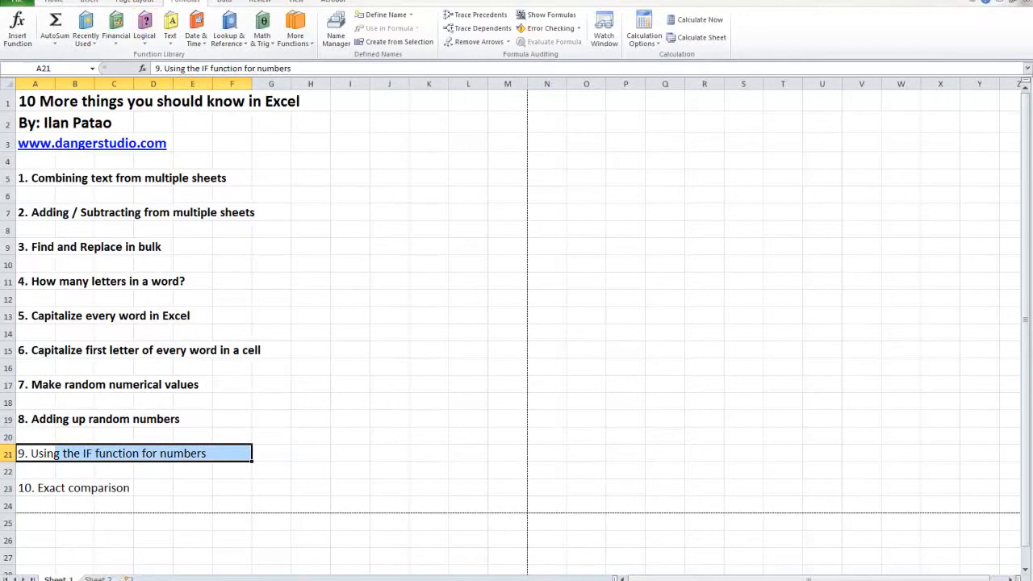
{"action": "left_click", "coordinate": [55, 2]}
{"action": "left_click", "coordinate": [102, 37]}
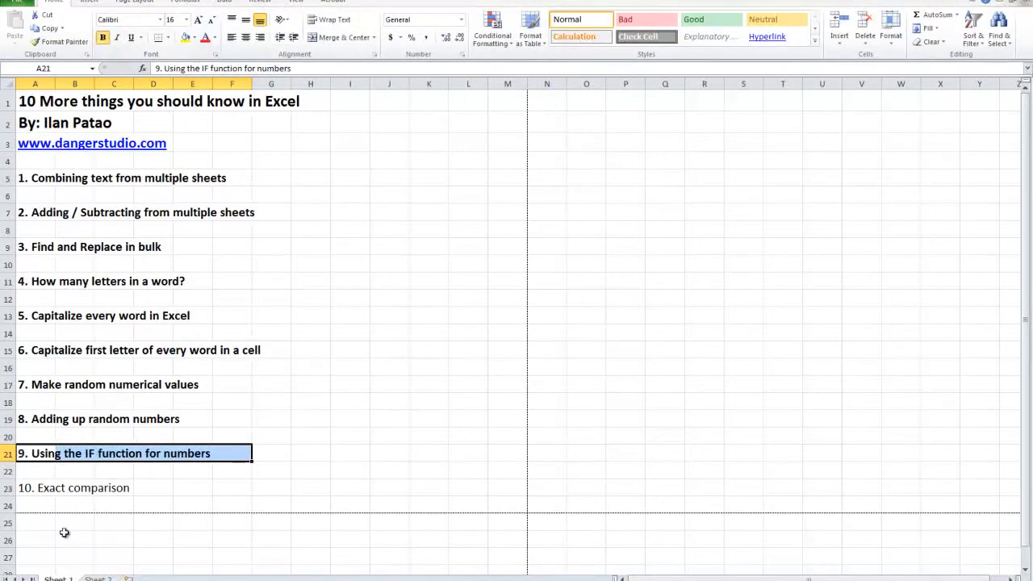
{"action": "left_click", "coordinate": [44, 485]}
Step: On Sheet 2, enter dog and Dog in A1:B1, and cat and Cat in A2:B2
{"action": "key", "text": "ctrl+Page_Down"}
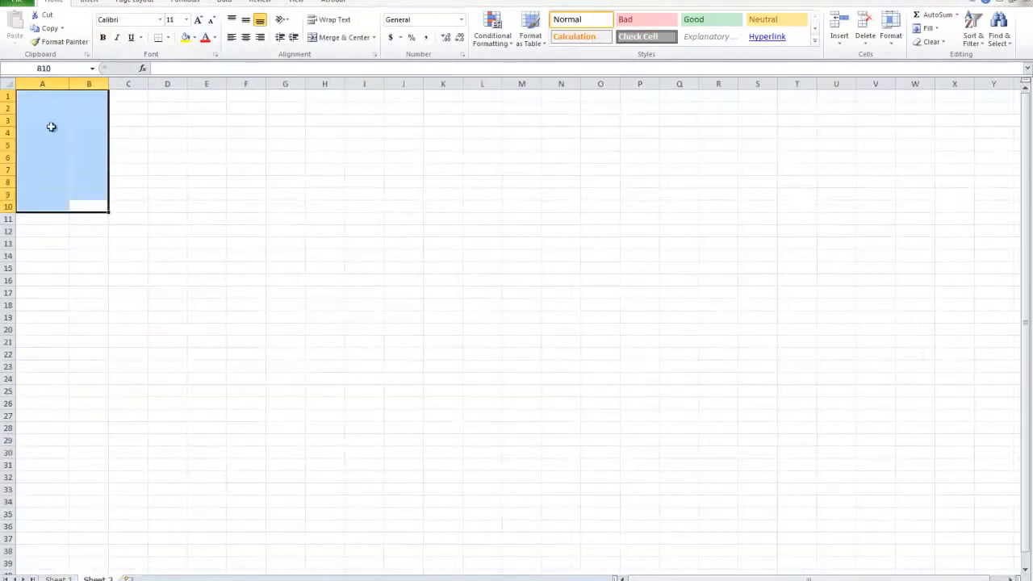
{"action": "left_click", "coordinate": [51, 129]}
{"action": "left_click_drag", "start_coordinate": [32, 97], "coordinate": [76, 94]}
{"action": "left_click", "coordinate": [62, 97]}
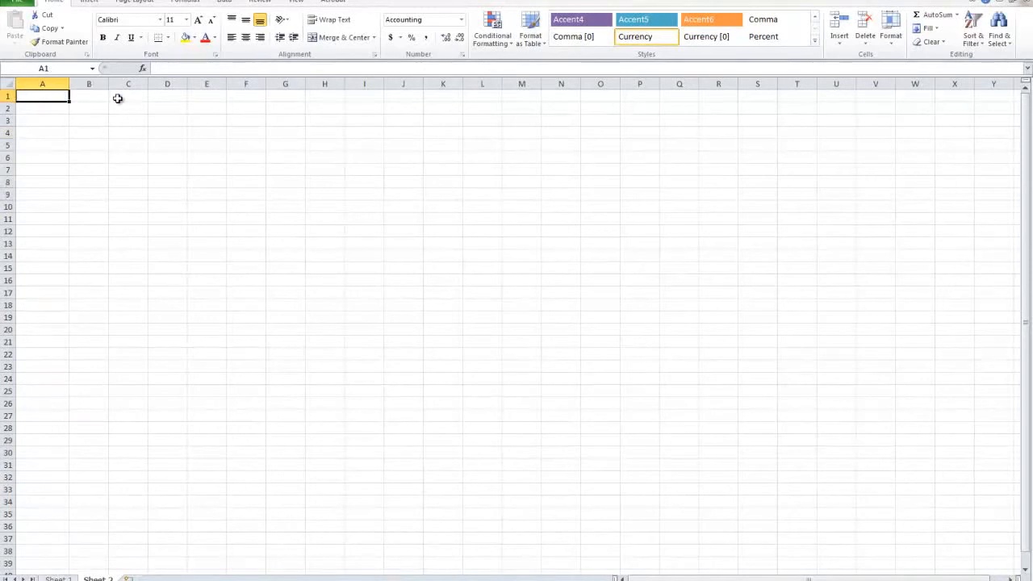
{"action": "left_click", "coordinate": [99, 95]}
{"action": "left_click", "coordinate": [30, 95]}
{"action": "type", "text": "dog"}
{"action": "key", "text": "Tab"}
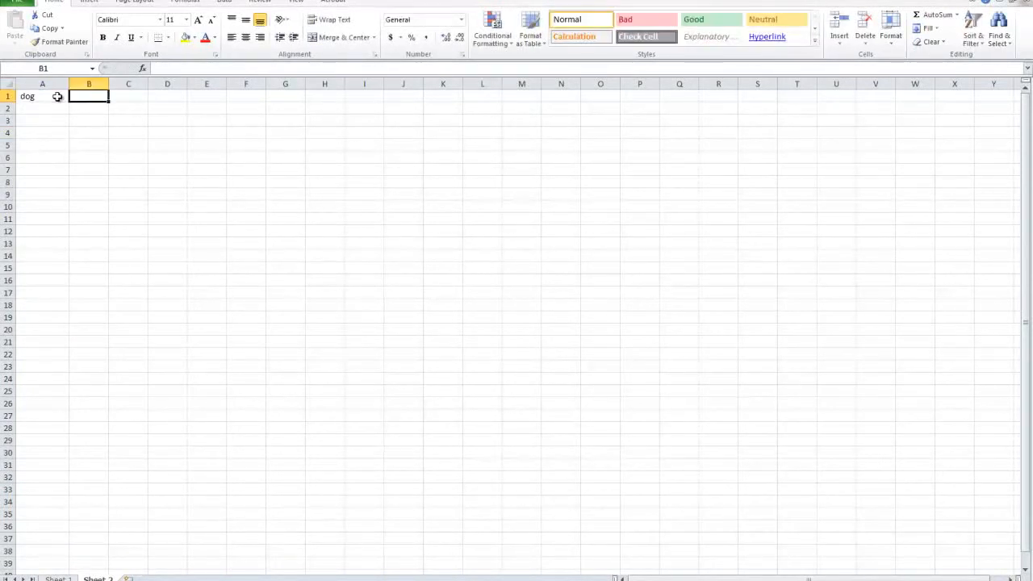
{"action": "type", "text": "Dog"}
{"action": "key", "text": "Return"}
{"action": "type", "text": "cat"}
{"action": "key", "text": "Tab"}
{"action": "type", "text": "Cat"}
{"action": "key", "text": "Return"}
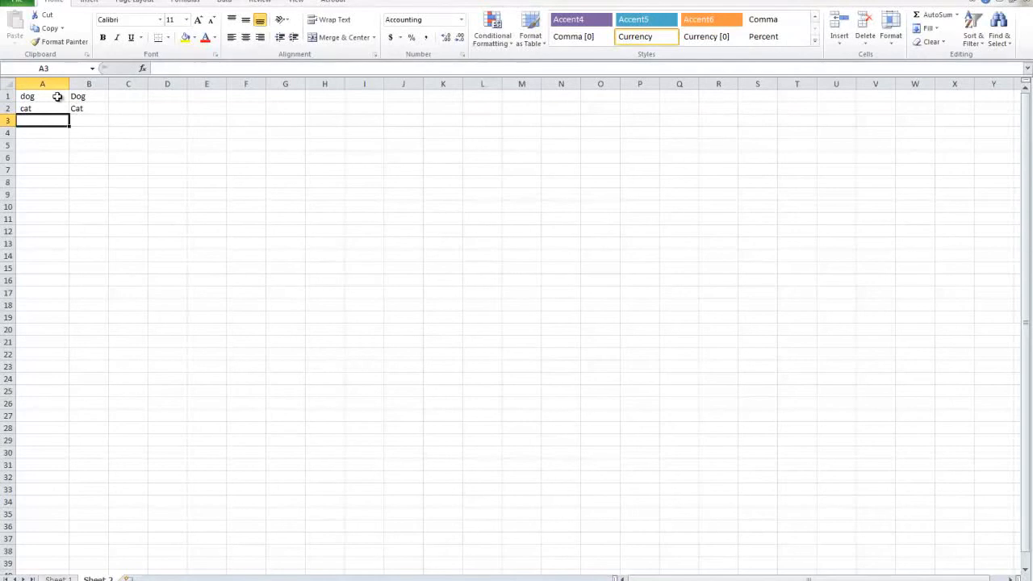
Step: Enter puppy in both A3 and B3, and lion in both A4 and B4
{"action": "type", "text": "puppy"}
{"action": "key", "text": "Tab"}
{"action": "type", "text": "pupp"}
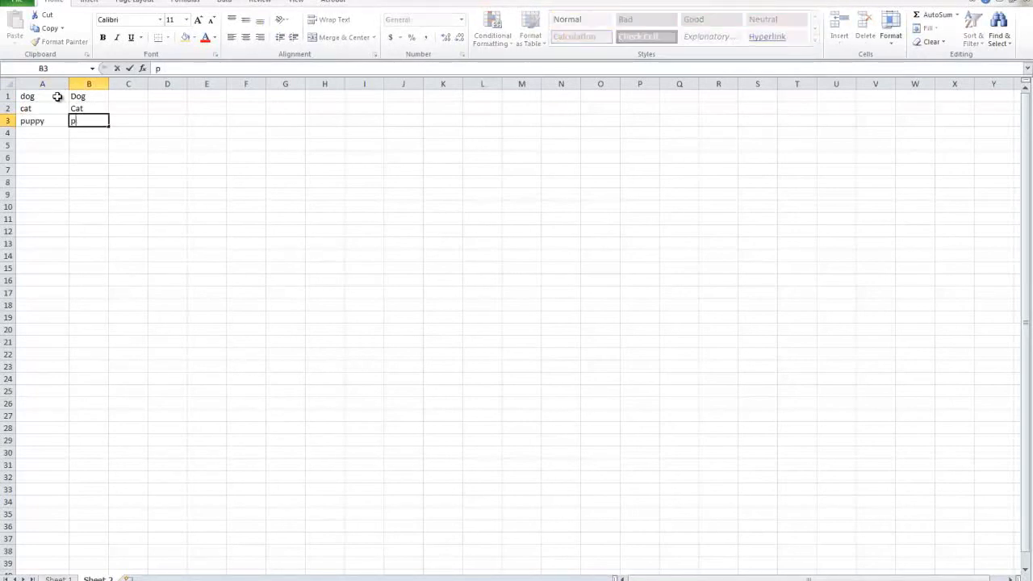
{"action": "key", "text": "Return"}
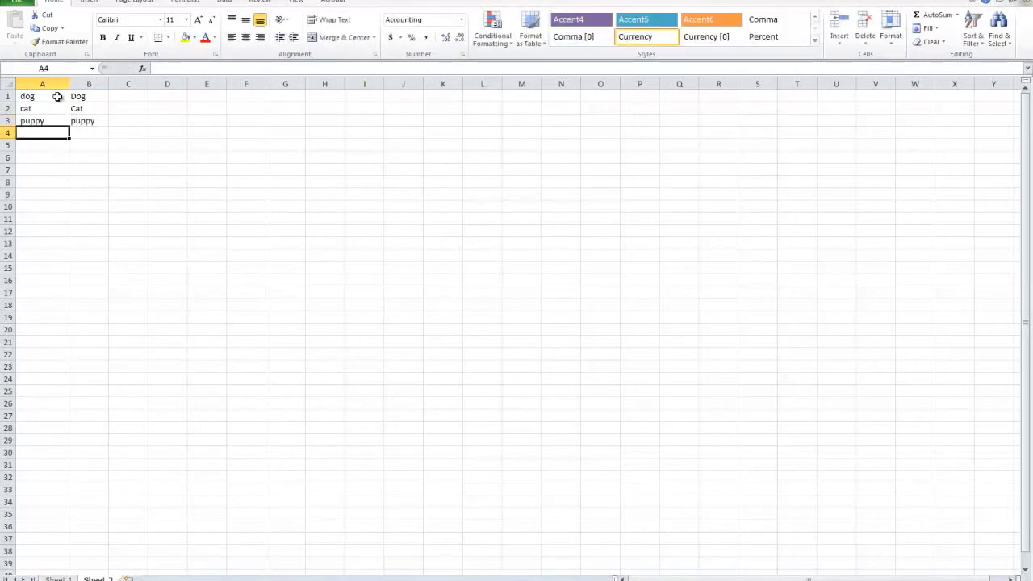
{"action": "type", "text": "lion"}
{"action": "key", "text": "Tab"}
{"action": "type", "text": "lion"}
{"action": "key", "text": "Return"}
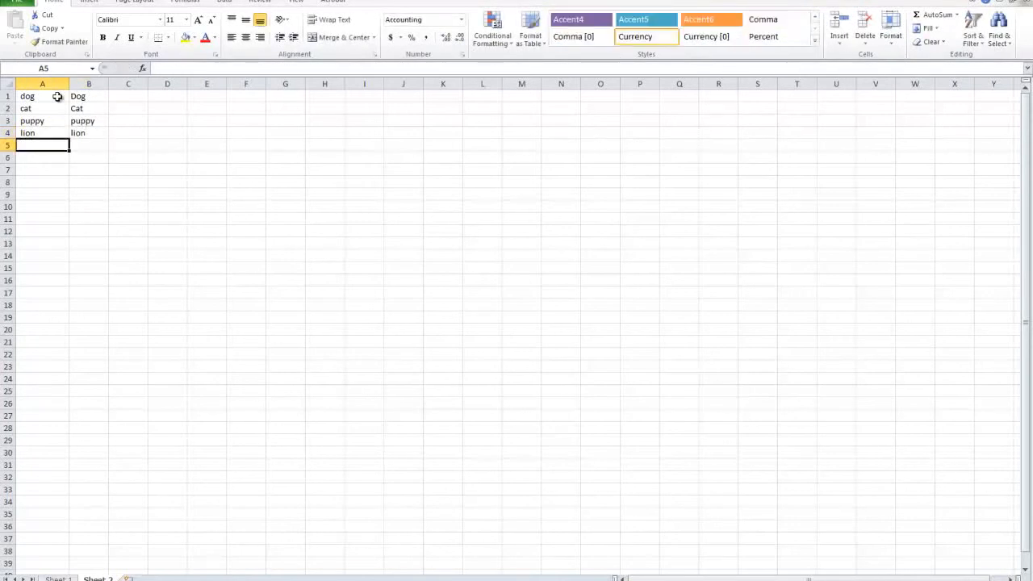
Step: Enter mouse in both A5 and B5
{"action": "type", "text": "mouse"}
{"action": "key", "text": "Tab"}
{"action": "type", "text": "mouse"}
{"action": "left_click", "coordinate": [75, 155]}
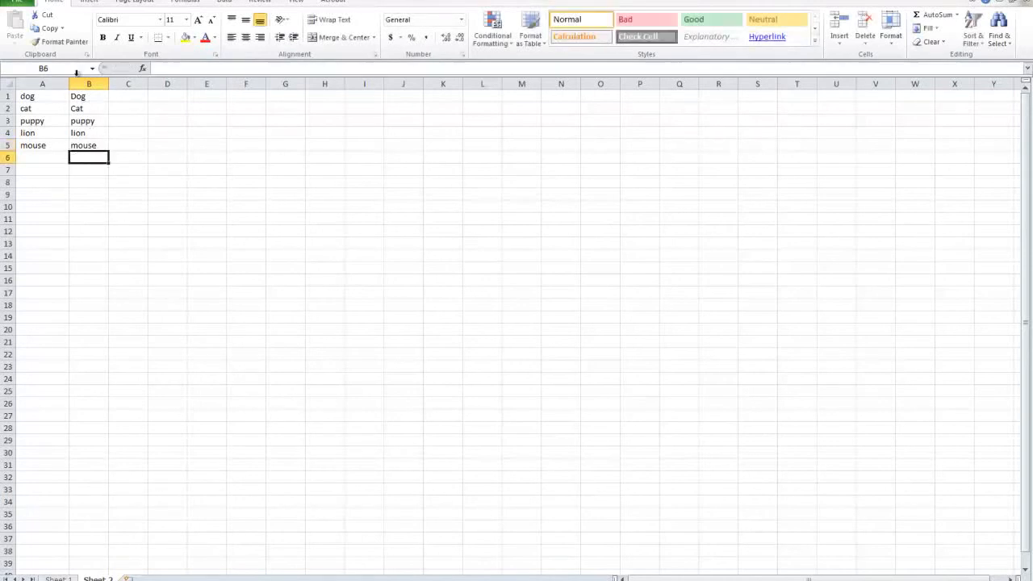
Step: Misspell two words in column B, changing B5 to mousee and B3 to pupppy
{"action": "left_click", "coordinate": [96, 148]}
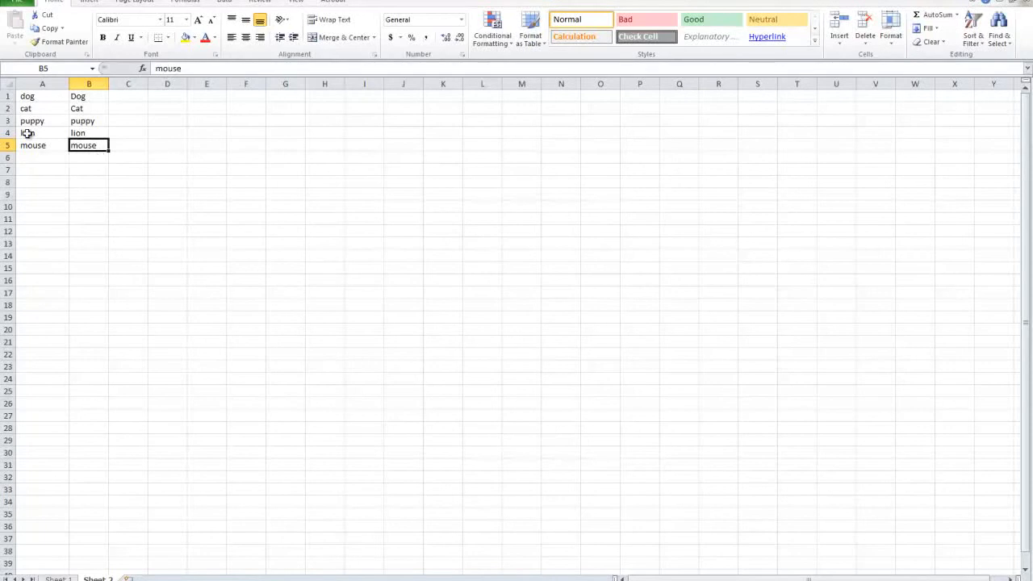
{"action": "double_click", "coordinate": [94, 145]}
{"action": "type", "text": "e"}
{"action": "left_click", "coordinate": [99, 121]}
{"action": "double_click", "coordinate": [100, 123]}
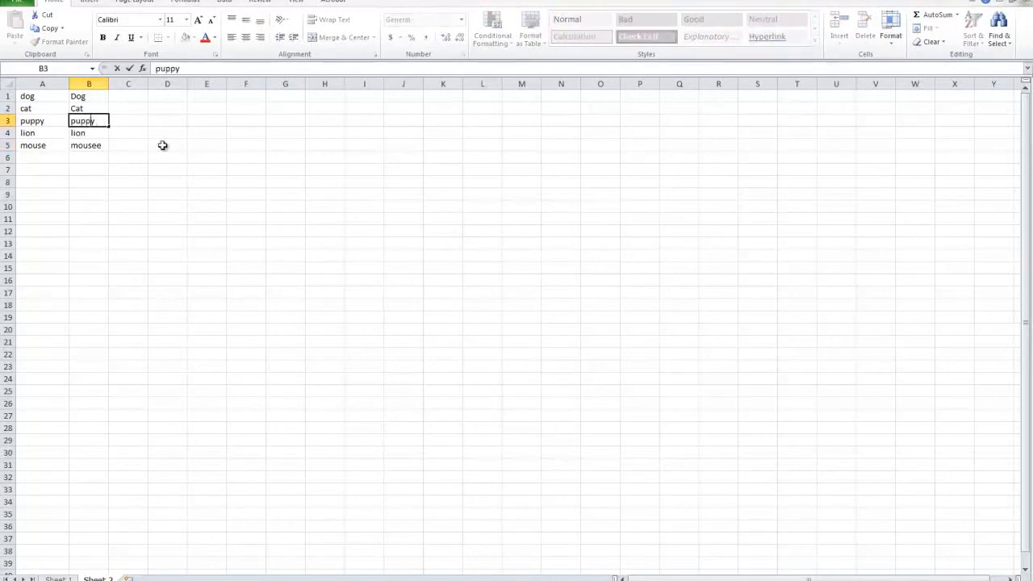
{"action": "type", "text": "p"}
{"action": "left_click", "coordinate": [121, 166]}
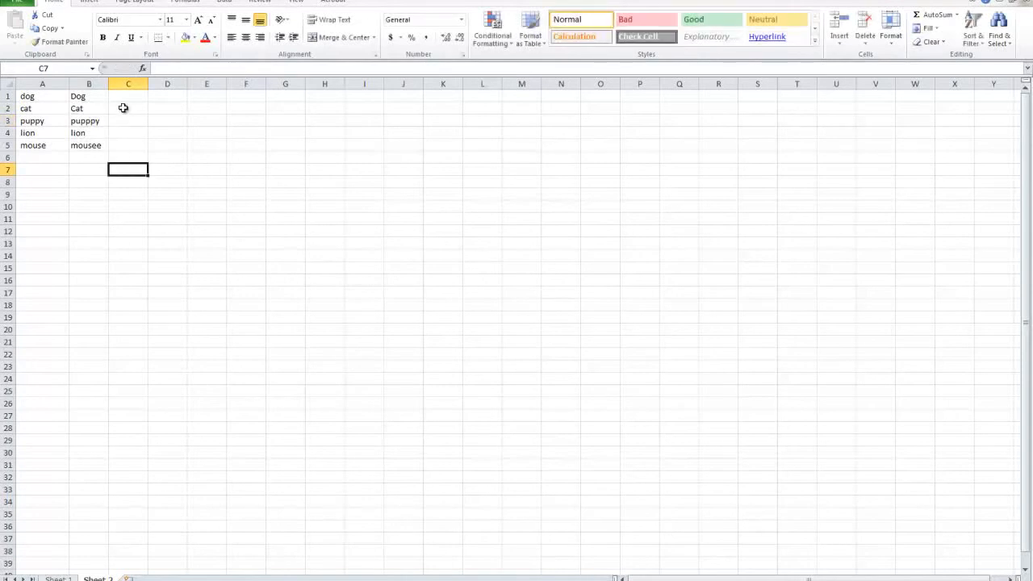
Step: Enter the formula =EXACT(A1,B1) in C1 to compare the first pair of words
{"action": "left_click", "coordinate": [81, 97]}
{"action": "left_click", "coordinate": [125, 97]}
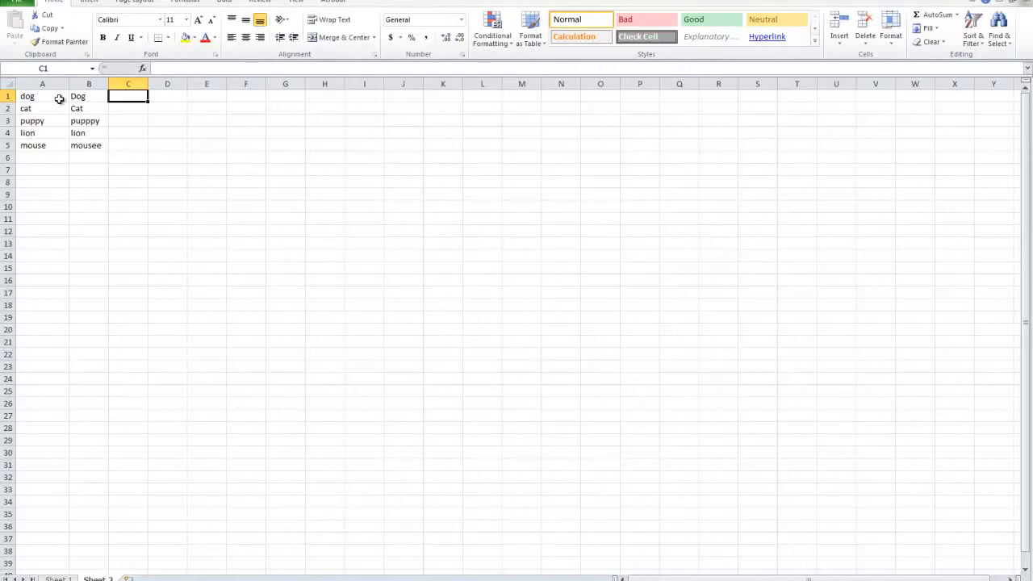
{"action": "left_click_drag", "start_coordinate": [50, 100], "coordinate": [77, 96]}
{"action": "left_click_drag", "start_coordinate": [53, 143], "coordinate": [77, 99]}
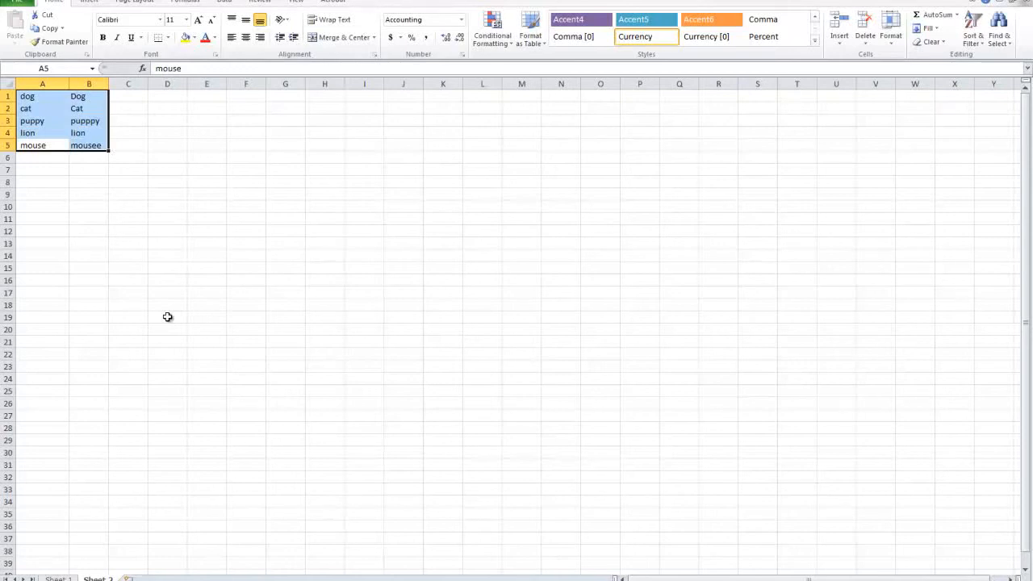
{"action": "left_click", "coordinate": [168, 317]}
{"action": "left_click", "coordinate": [141, 96]}
{"action": "type", "text": "=EXA"}
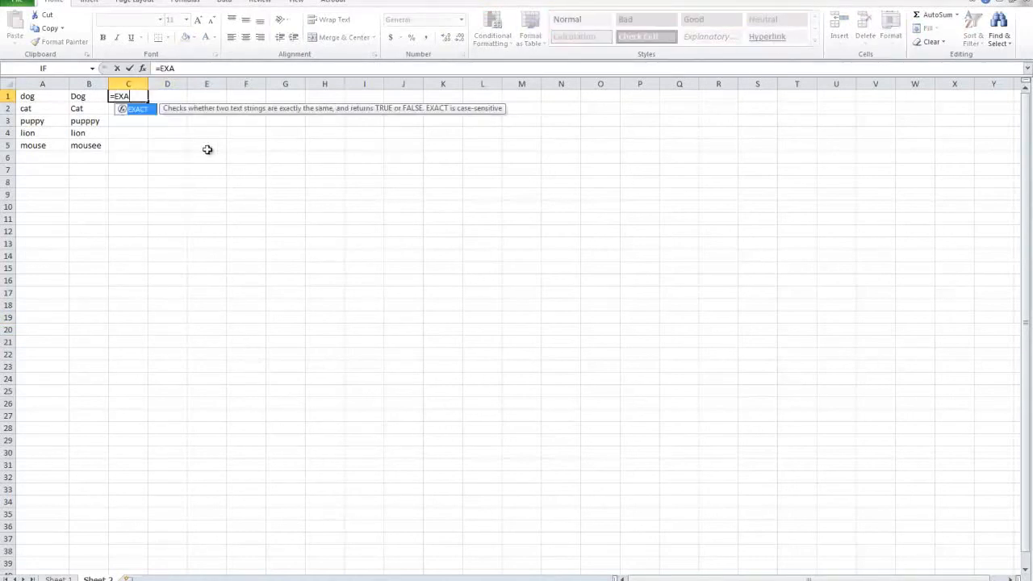
{"action": "double_click", "coordinate": [147, 110]}
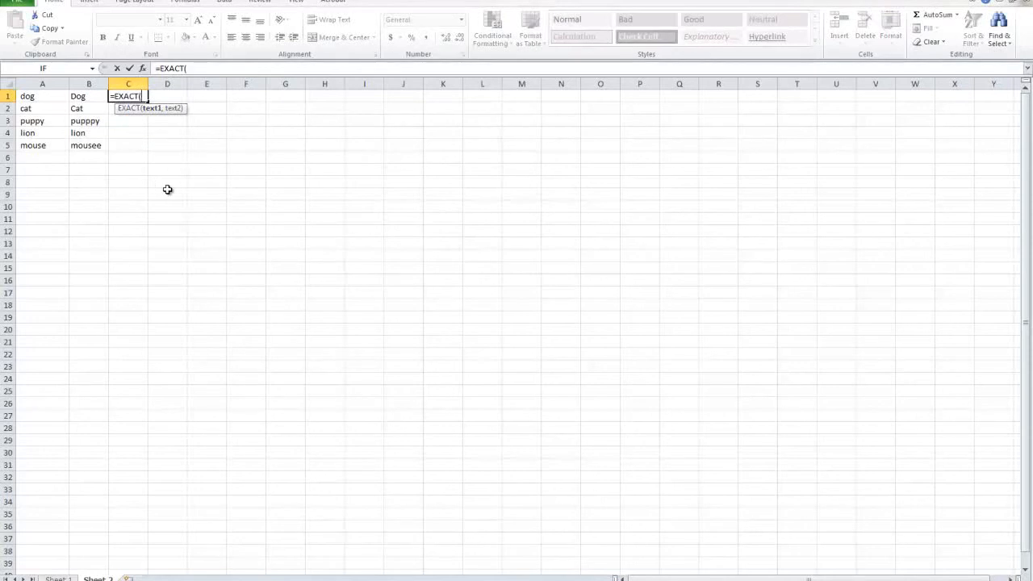
{"action": "type", "text": "A1,B"}
{"action": "type", "text": "1)"}
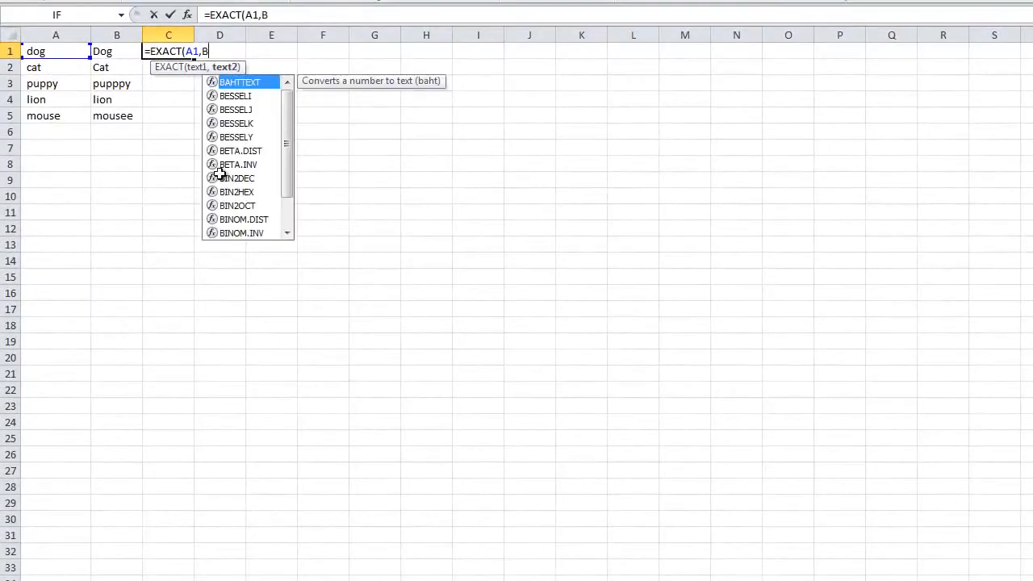
{"action": "key", "text": "Return"}
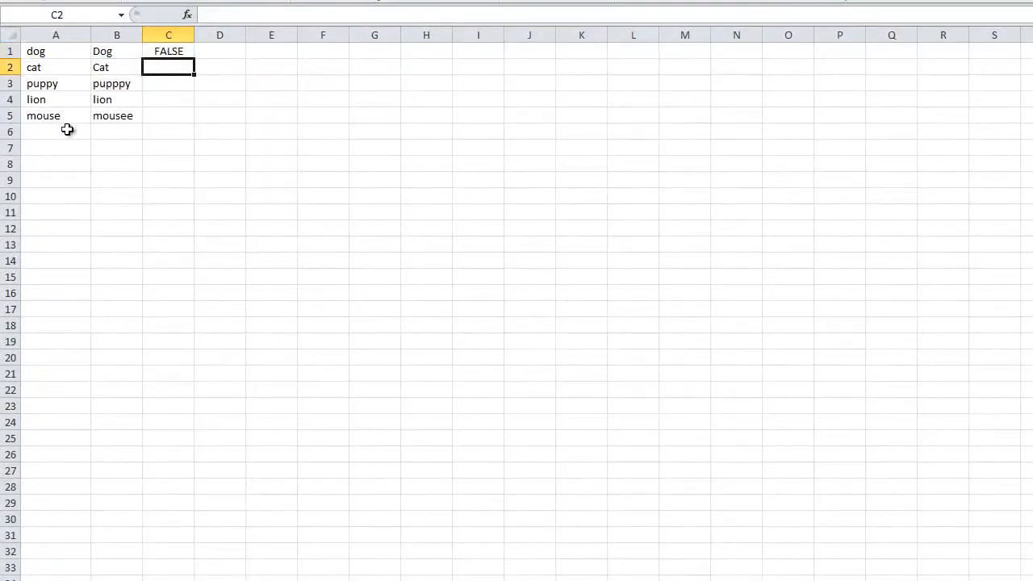
Step: Compare A1 with B1, and change the word in B1 to lowercase dog
{"action": "left_click", "coordinate": [185, 53]}
{"action": "left_click", "coordinate": [64, 52]}
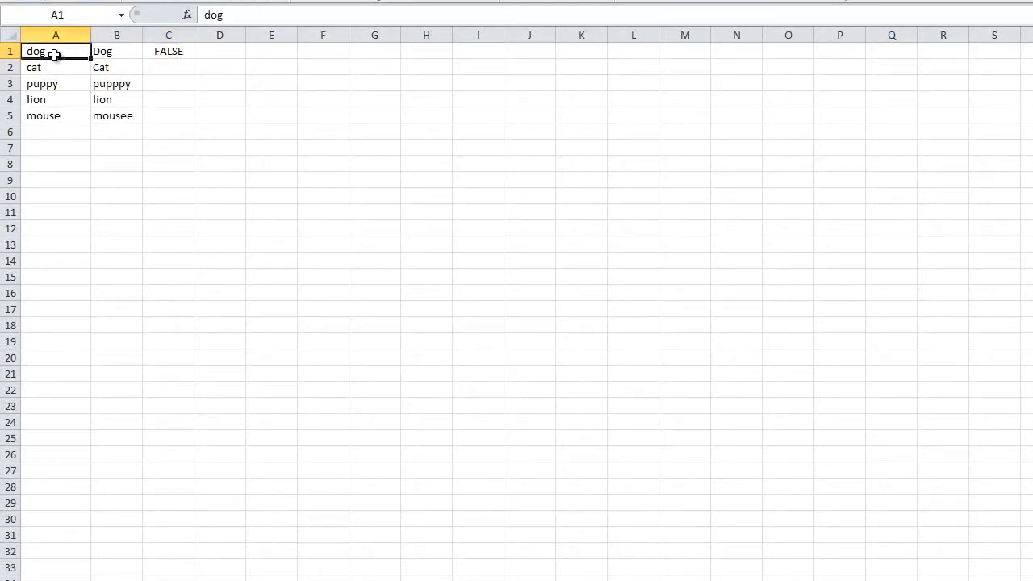
{"action": "left_click", "coordinate": [100, 53]}
{"action": "left_click", "coordinate": [29, 51]}
{"action": "left_click", "coordinate": [127, 51]}
{"action": "double_click", "coordinate": [108, 52]}
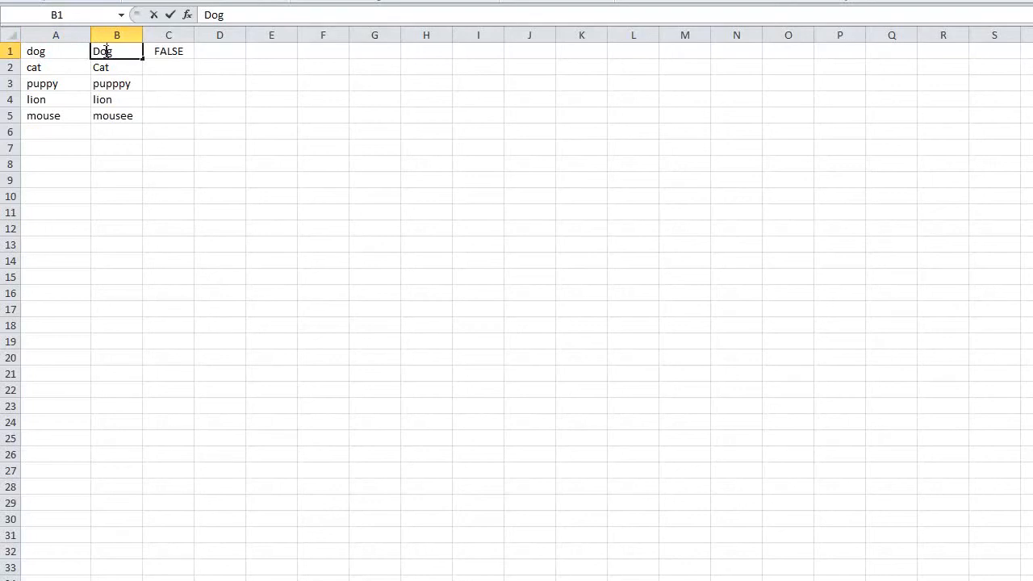
{"action": "left_click_drag", "start_coordinate": [96, 51], "coordinate": [107, 52]}
{"action": "type", "text": "d"}
{"action": "left_click", "coordinate": [85, 147]}
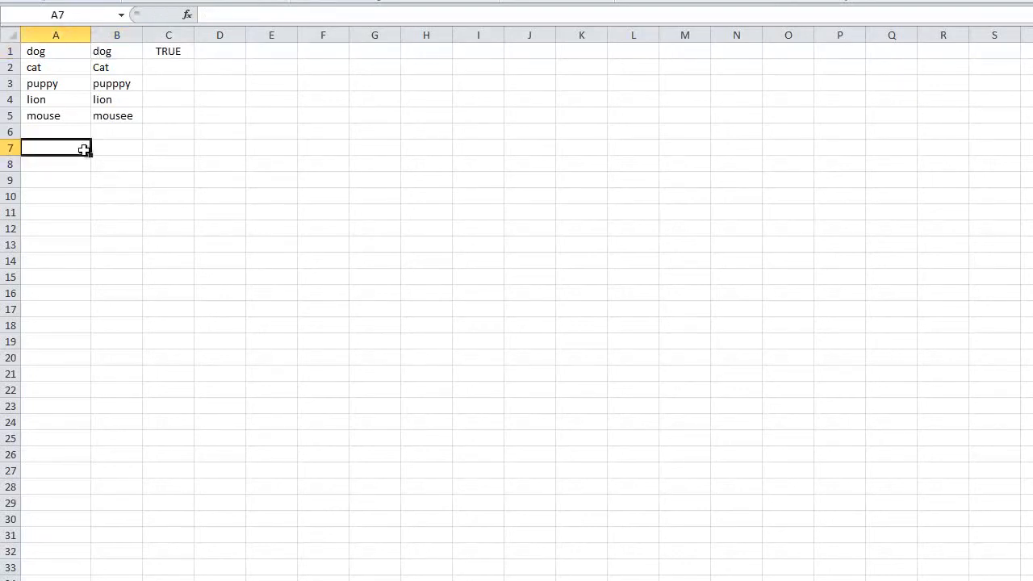
Step: Fill the EXACT formula from C1 down to C5
{"action": "left_click", "coordinate": [167, 52]}
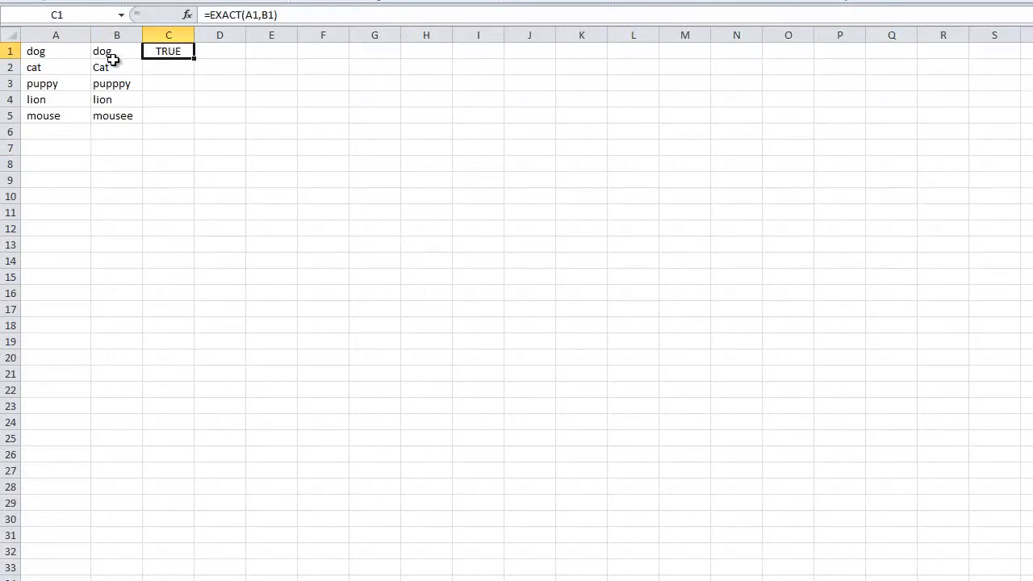
{"action": "left_click_drag", "start_coordinate": [110, 57], "coordinate": [67, 50]}
{"action": "left_click", "coordinate": [170, 53]}
{"action": "left_click_drag", "start_coordinate": [195, 58], "coordinate": [200, 120]}
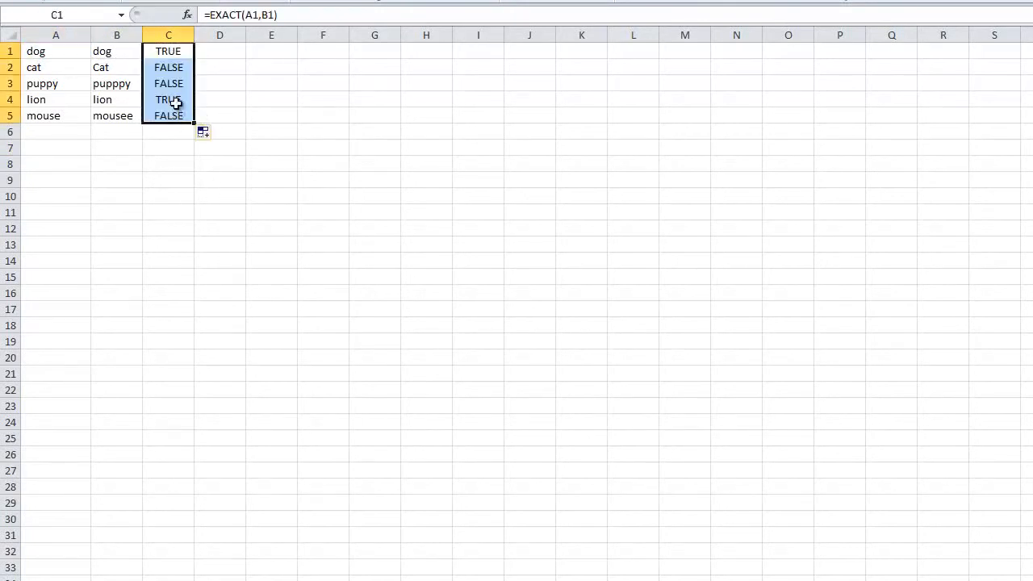
Step: Examine each word pair in columns A and B against its EXACT result in column C
{"action": "left_click_drag", "start_coordinate": [74, 101], "coordinate": [126, 101]}
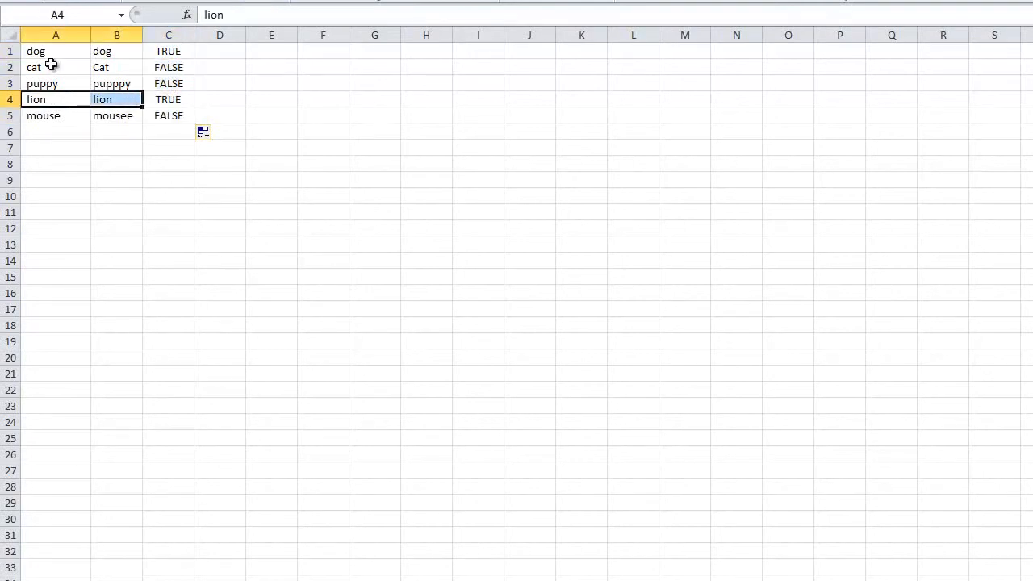
{"action": "left_click", "coordinate": [74, 52]}
{"action": "left_click_drag", "start_coordinate": [76, 52], "coordinate": [109, 54]}
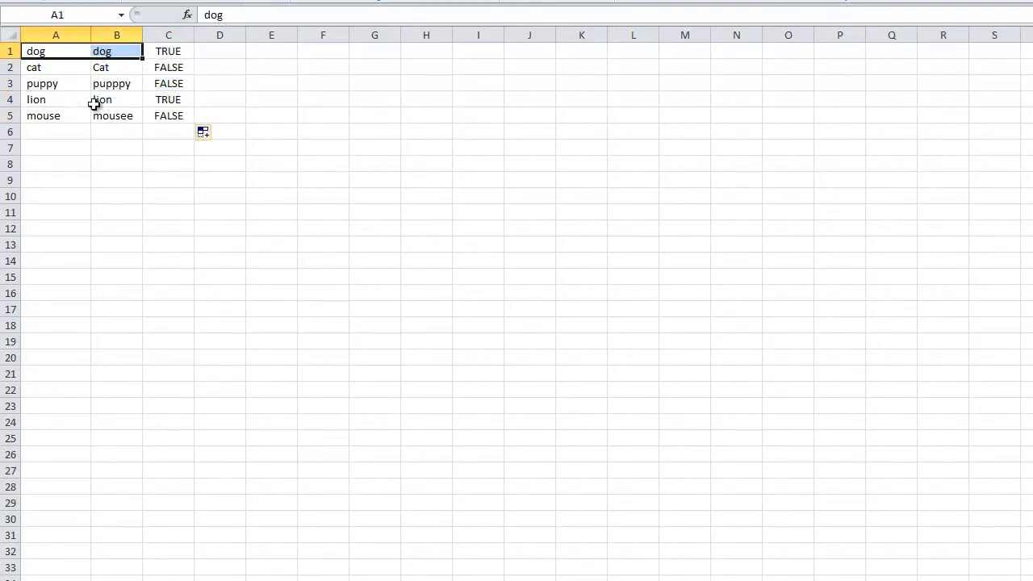
{"action": "left_click", "coordinate": [39, 71]}
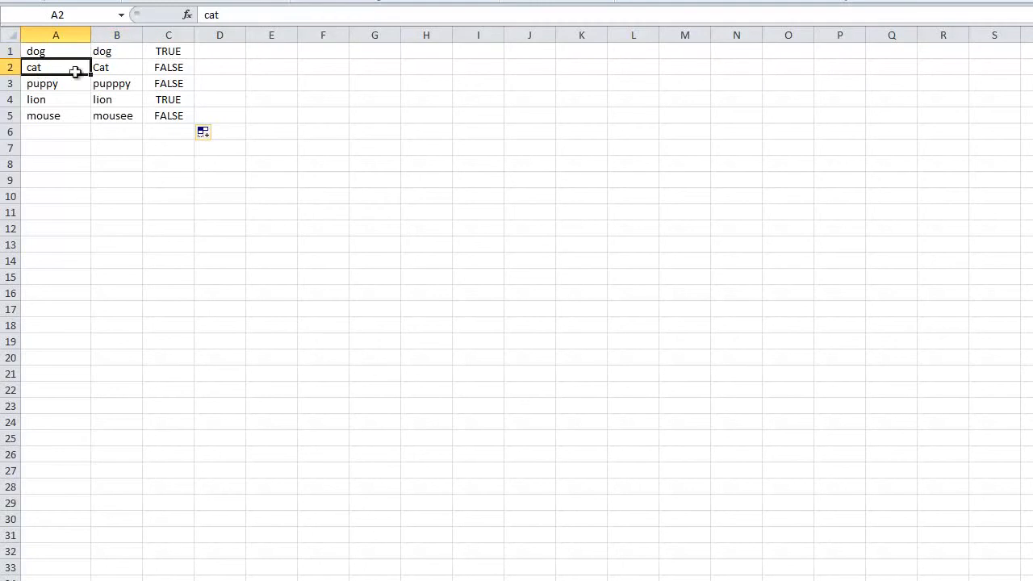
{"action": "left_click", "coordinate": [103, 70]}
{"action": "left_click", "coordinate": [174, 68]}
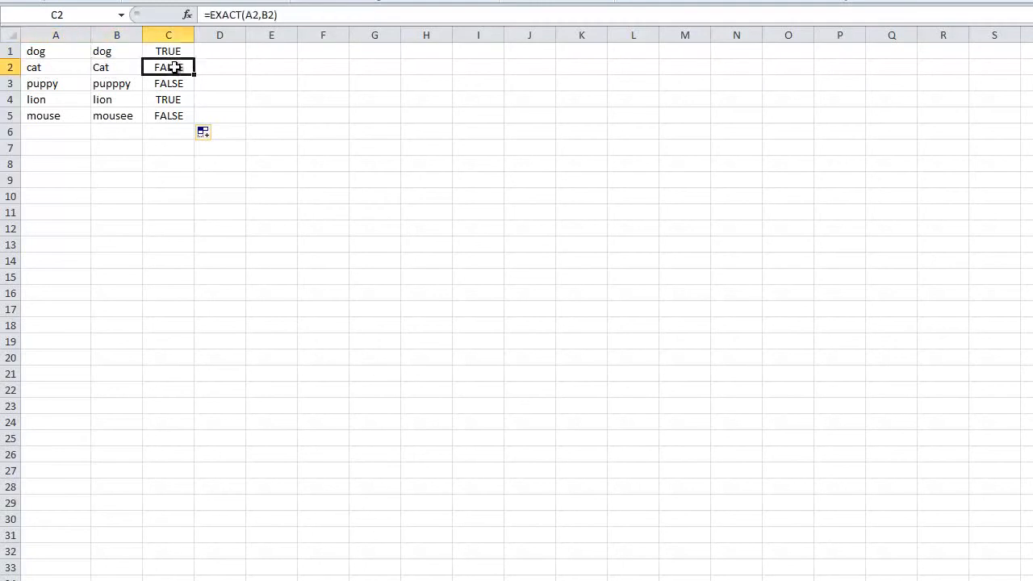
{"action": "left_click", "coordinate": [113, 84]}
{"action": "left_click", "coordinate": [118, 116]}
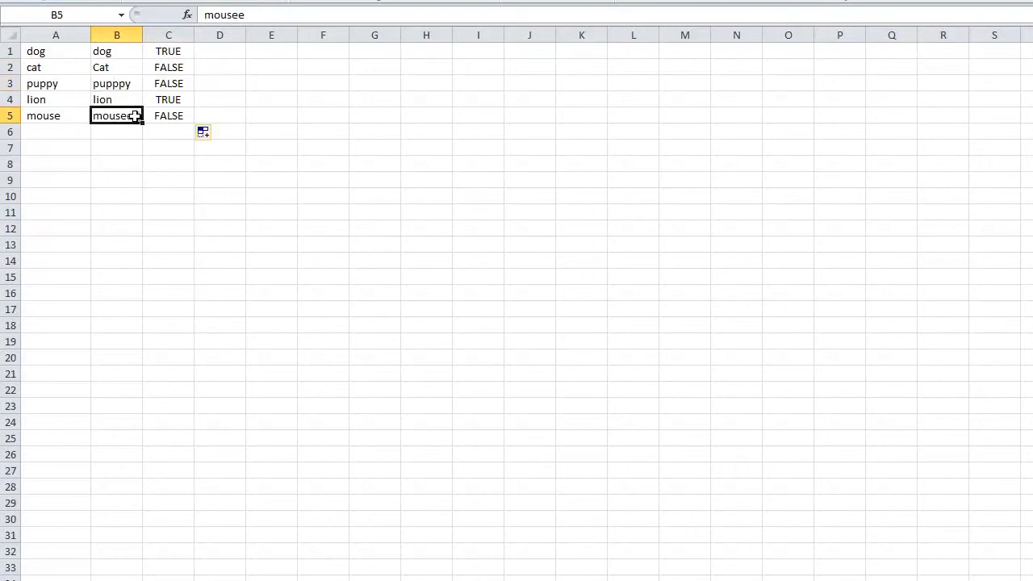
{"action": "left_click", "coordinate": [171, 116]}
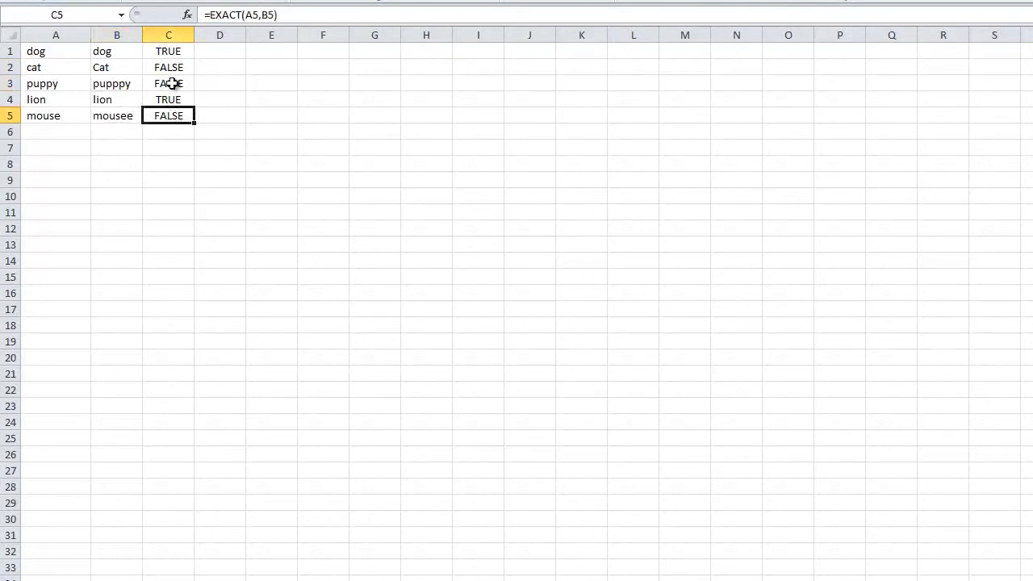
{"action": "left_click_drag", "start_coordinate": [168, 115], "coordinate": [48, 68]}
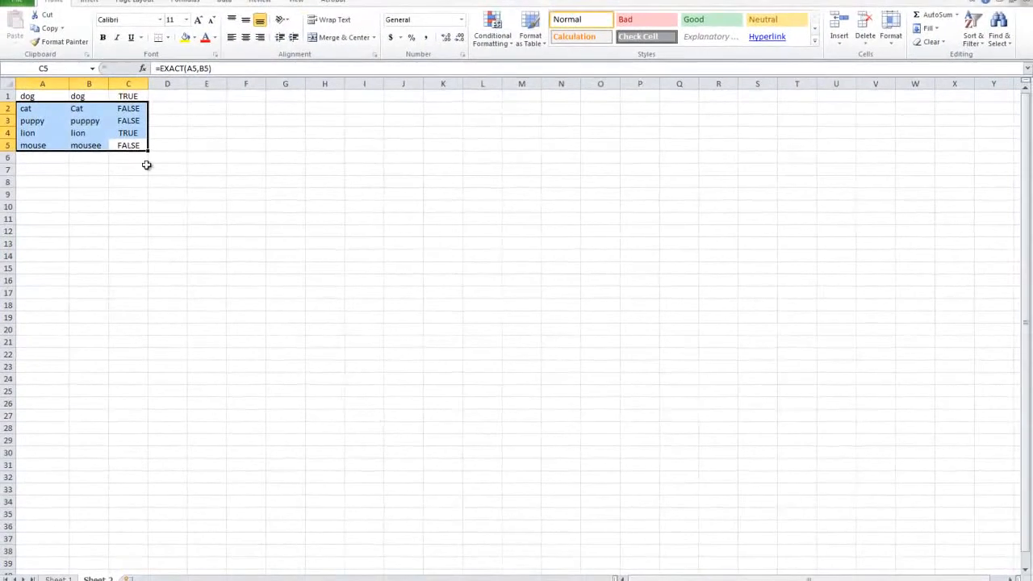
Step: Sort the rows A1:C5 by the EXACT results in column C so the FALSE rows come before the TRUE rows
{"action": "left_click_drag", "start_coordinate": [133, 145], "coordinate": [21, 95]}
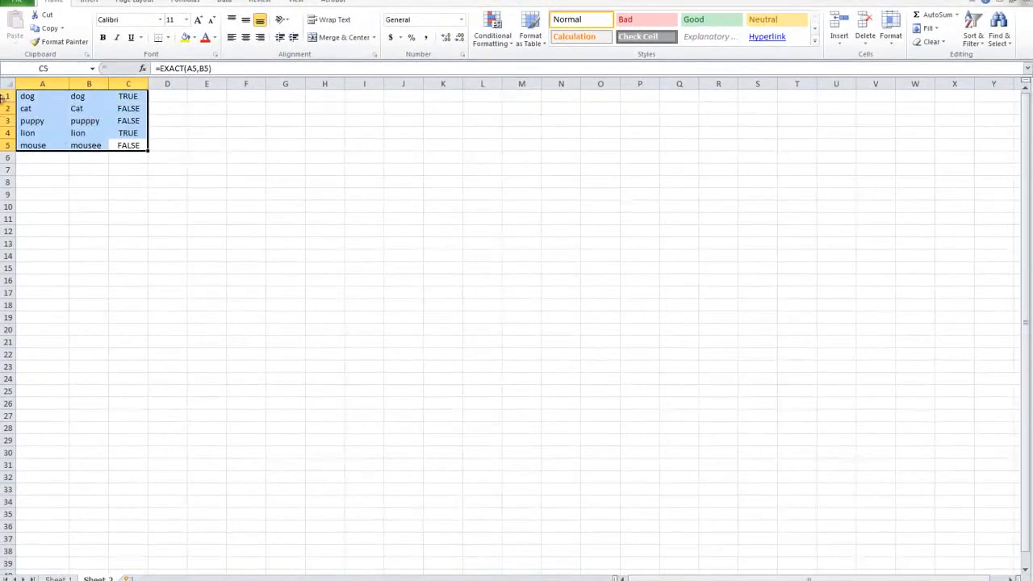
{"action": "left_click", "coordinate": [973, 35]}
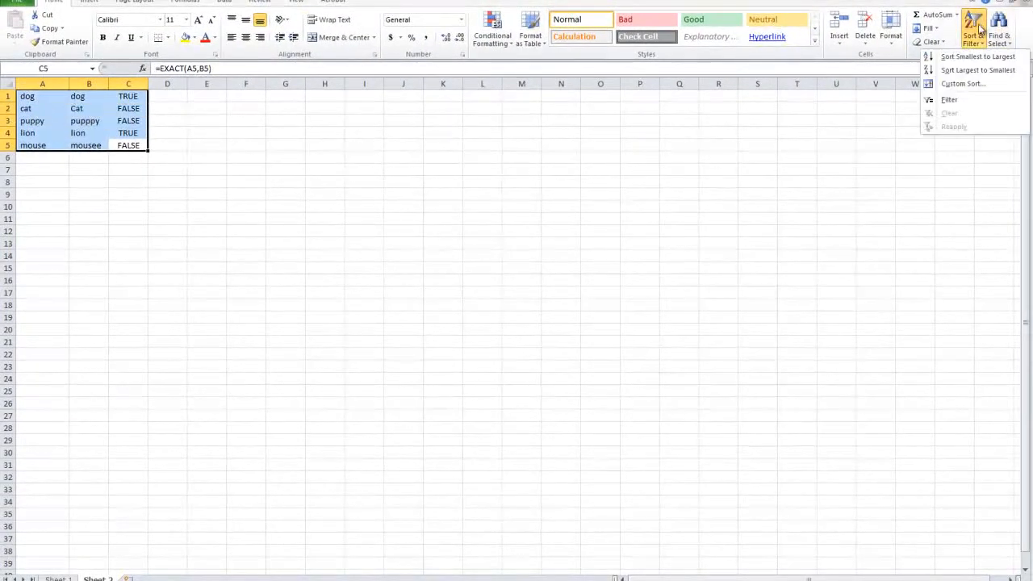
{"action": "left_click", "coordinate": [969, 84]}
{"action": "left_click", "coordinate": [180, 246]}
{"action": "left_click", "coordinate": [182, 260]}
{"action": "left_click", "coordinate": [183, 247]}
{"action": "left_click", "coordinate": [184, 280]}
{"action": "left_click", "coordinate": [394, 335]}
{"action": "left_click", "coordinate": [118, 119]}
{"action": "left_click_drag", "start_coordinate": [119, 119], "coordinate": [29, 97]}
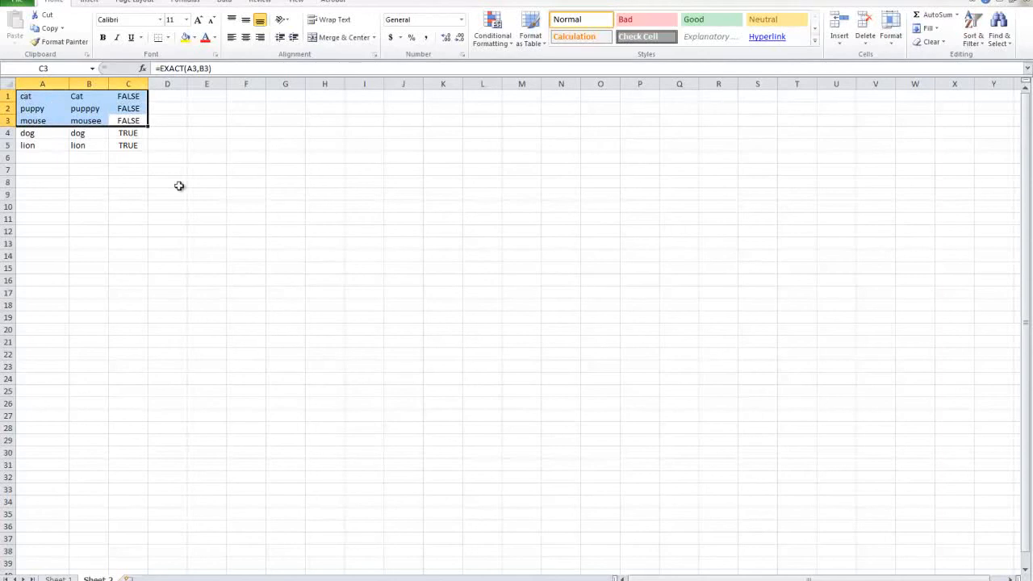
{"action": "left_click", "coordinate": [91, 195]}
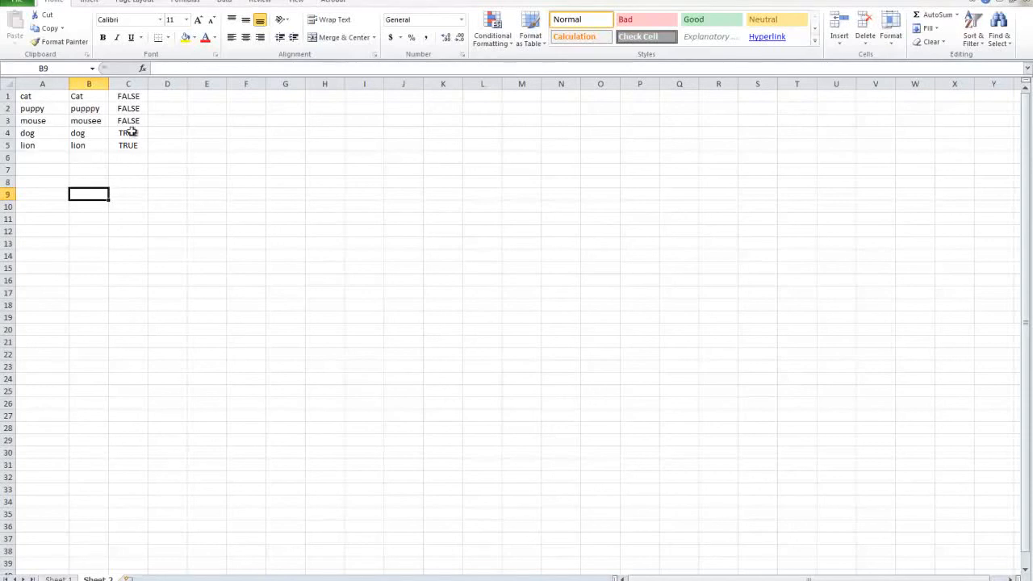
{"action": "left_click_drag", "start_coordinate": [134, 142], "coordinate": [33, 96]}
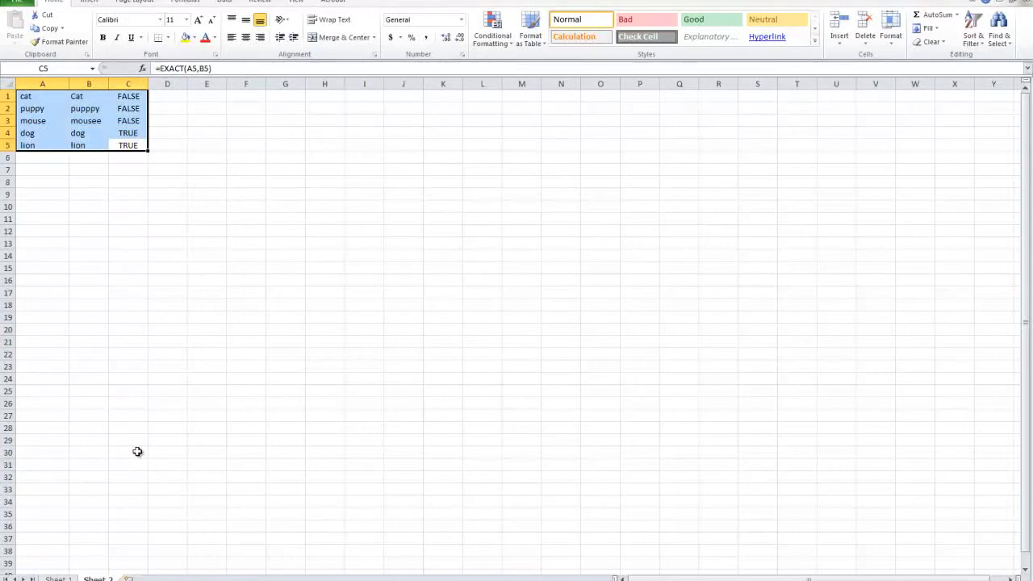
Step: Return to Sheet 1 and make the "10. Exact comparison" entry in row 23 bold
{"action": "left_click", "coordinate": [59, 578]}
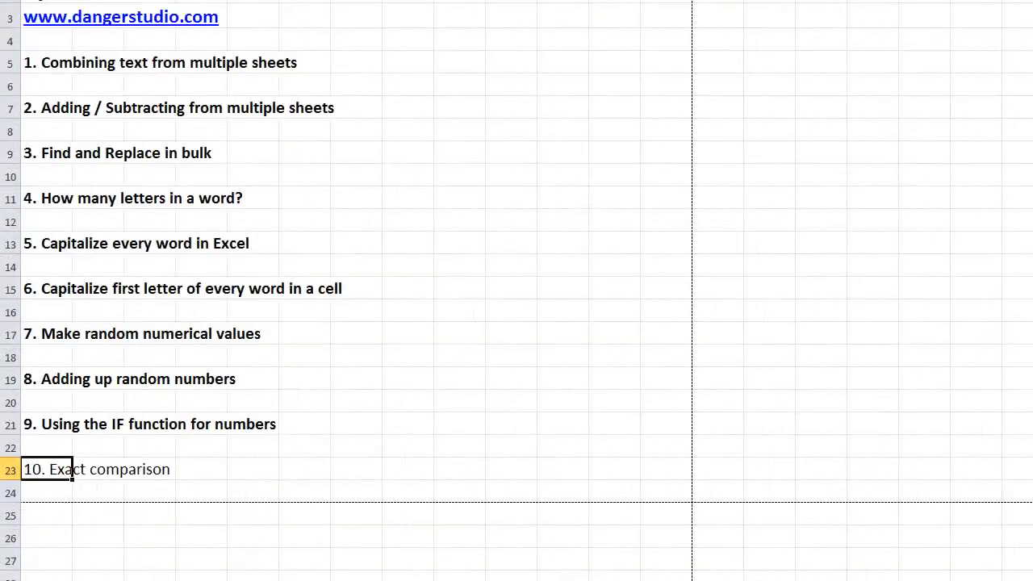
{"action": "left_click_drag", "start_coordinate": [48, 467], "coordinate": [246, 469]}
{"action": "key", "text": "ctrl+b"}
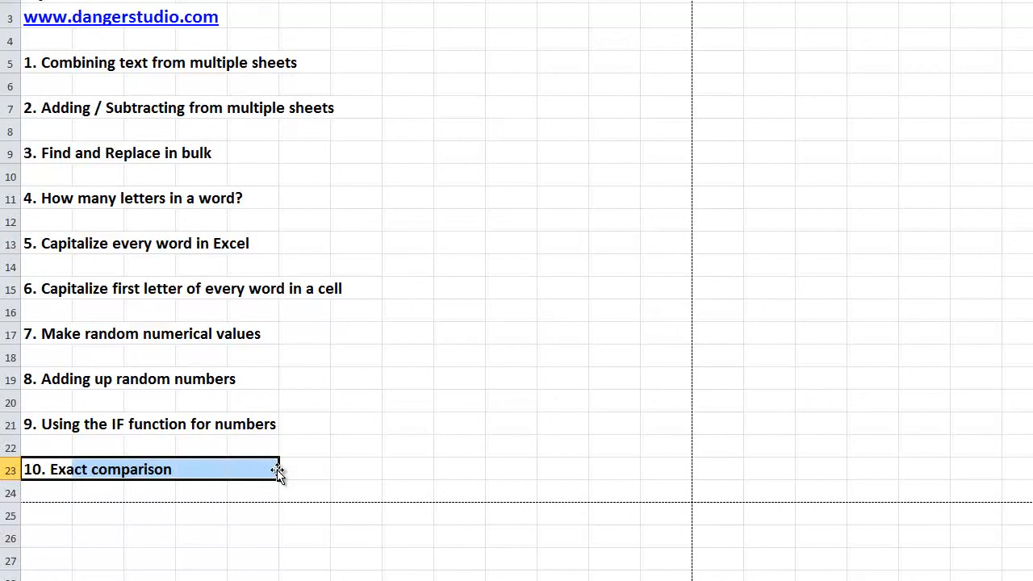
Step: Review the list of ten Excel topics on Sheet 1, from combining text to exact comparison
{"action": "left_click_drag", "start_coordinate": [283, 470], "coordinate": [4, 63]}
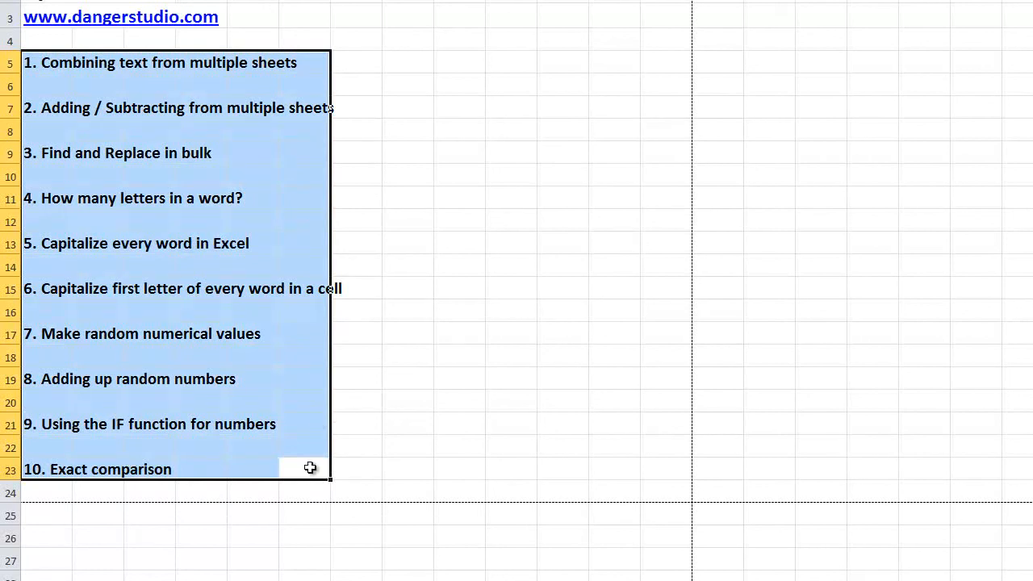
{"action": "left_click_drag", "start_coordinate": [357, 475], "coordinate": [4, 51]}
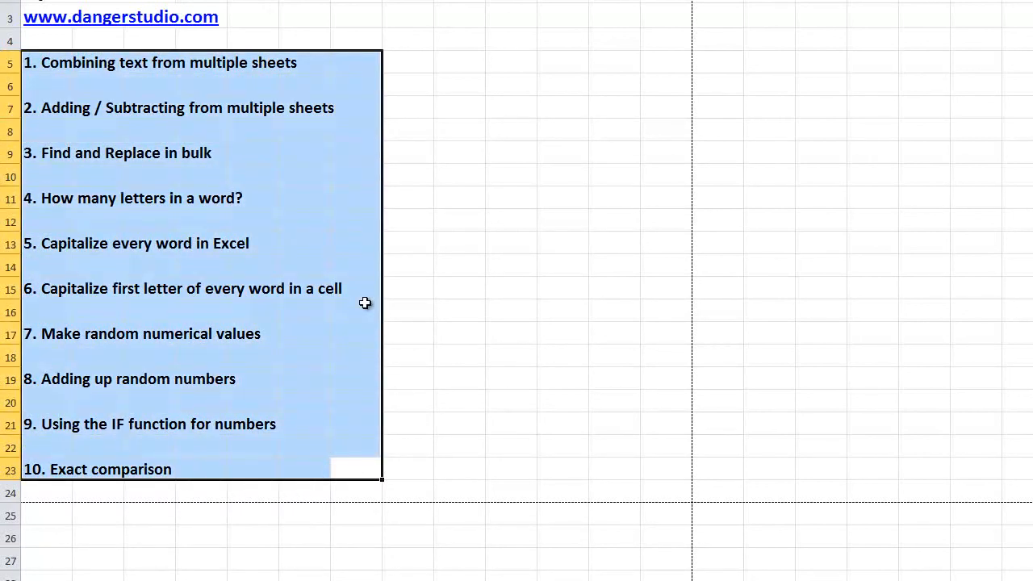
{"action": "left_click_drag", "start_coordinate": [374, 468], "coordinate": [253, 91]}
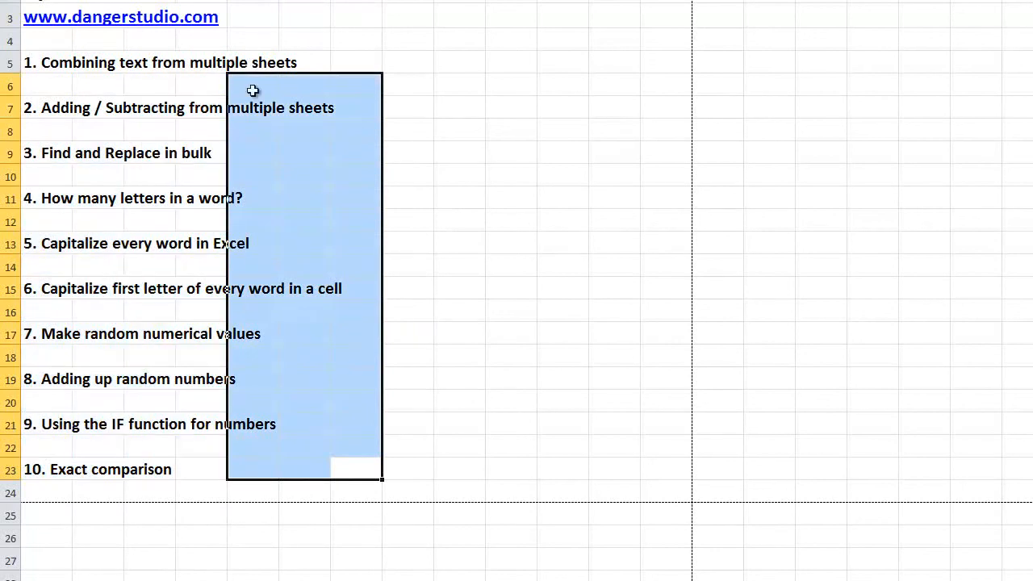
{"action": "left_click_drag", "start_coordinate": [43, 71], "coordinate": [383, 475]}
{"action": "left_click", "coordinate": [64, 317]}
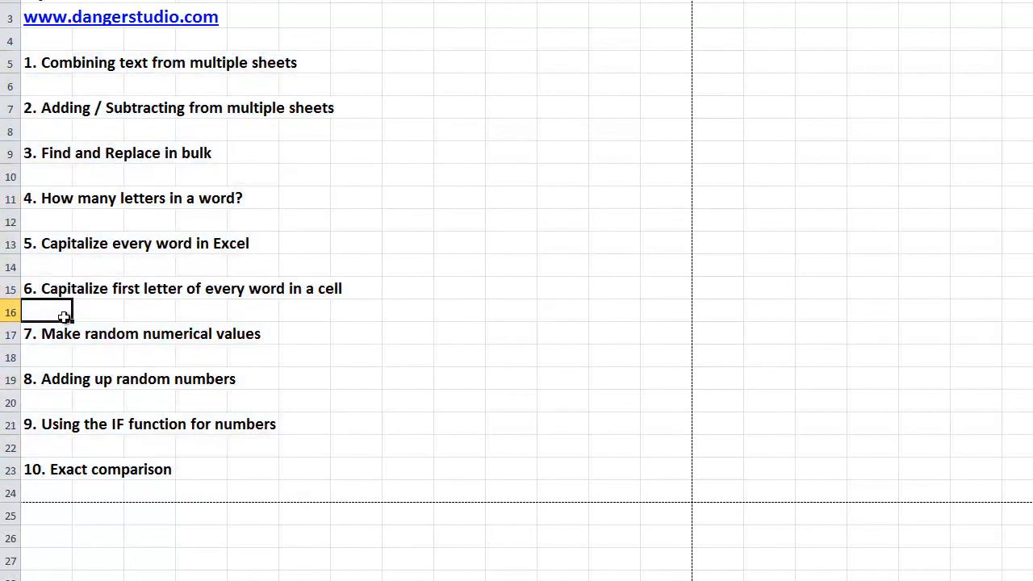
{"action": "left_click_drag", "start_coordinate": [62, 289], "coordinate": [356, 244]}
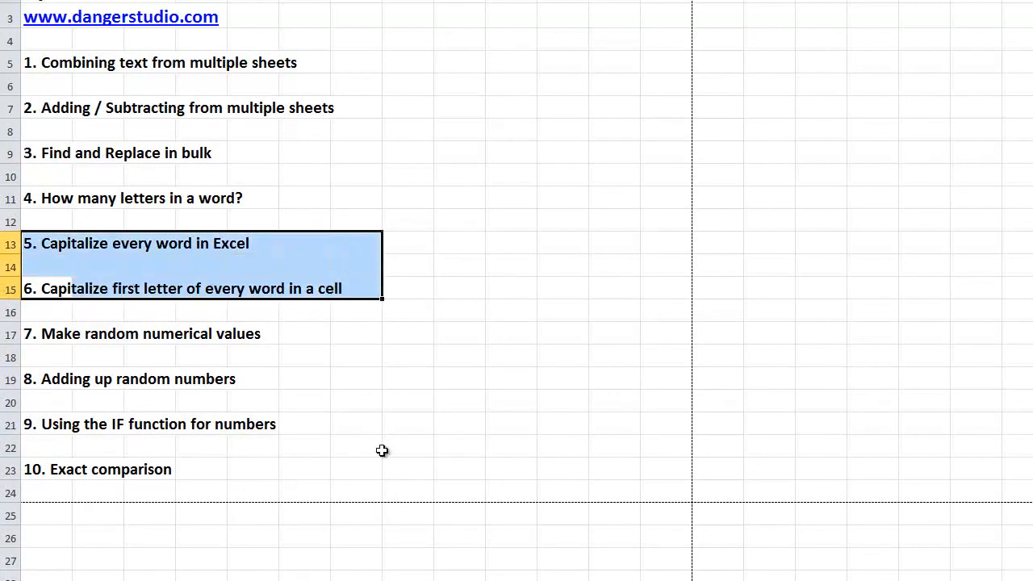
{"action": "left_click_drag", "start_coordinate": [27, 244], "coordinate": [341, 300]}
{"action": "left_click", "coordinate": [317, 359]}
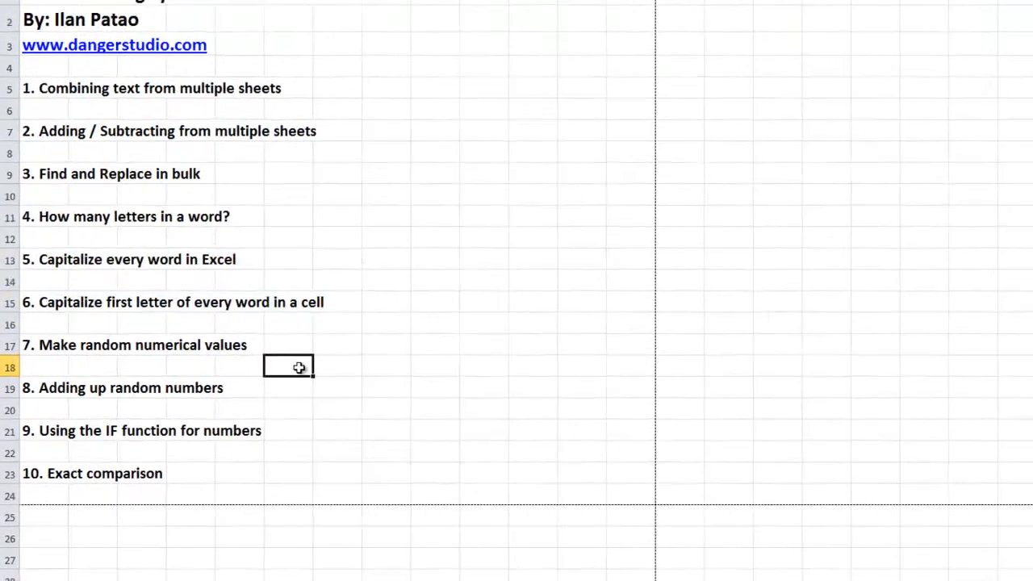
{"action": "left_click_drag", "start_coordinate": [307, 473], "coordinate": [5, 108]}
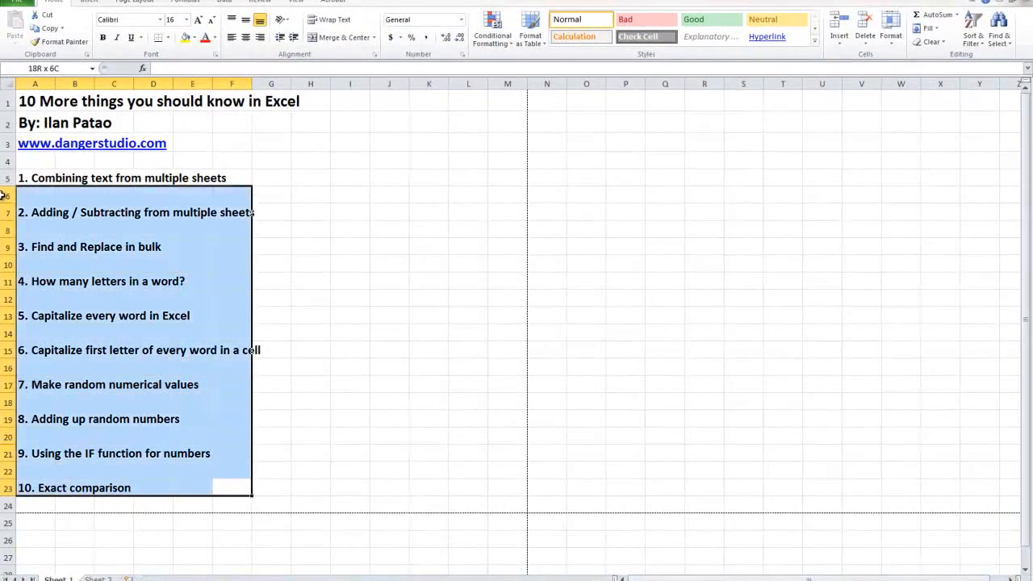
{"action": "left_click_drag", "start_coordinate": [4, 198], "coordinate": [5, 102]}
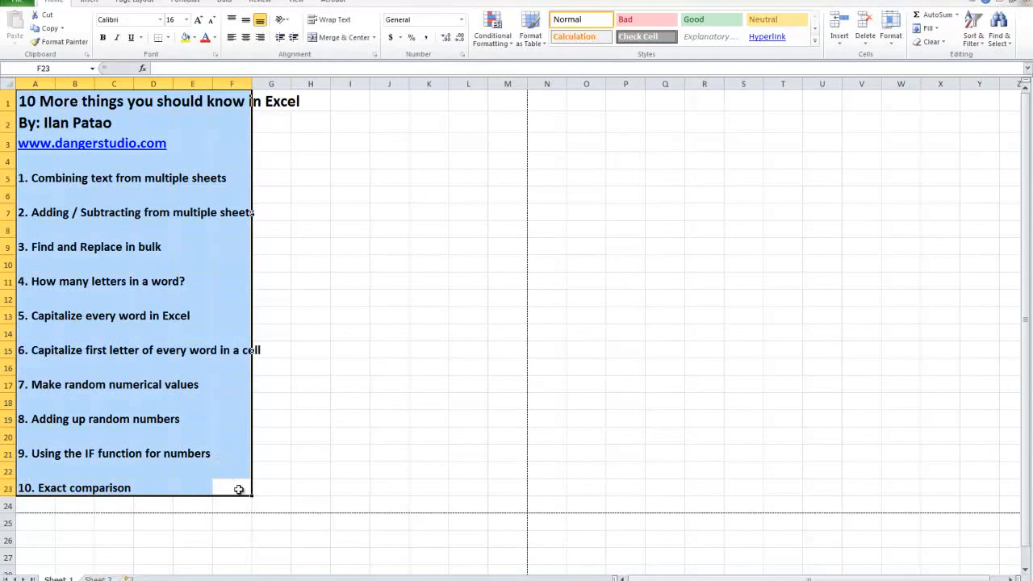
{"action": "left_click", "coordinate": [238, 489]}
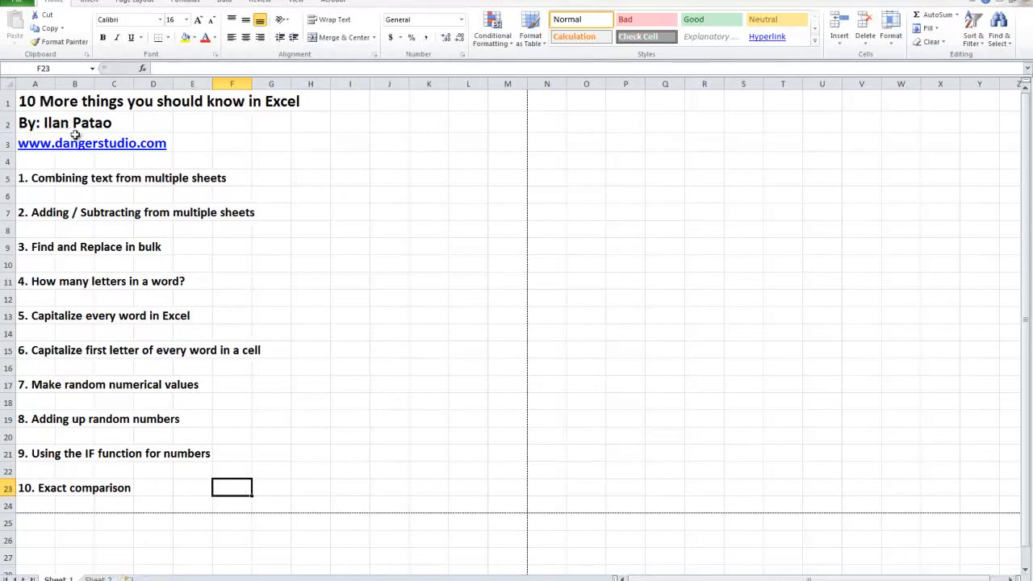
{"action": "left_click", "coordinate": [176, 488]}
{"action": "left_click", "coordinate": [239, 489]}
{"action": "left_click_drag", "start_coordinate": [239, 489], "coordinate": [274, 489]}
{"action": "left_click", "coordinate": [239, 489]}
{"action": "left_click_drag", "start_coordinate": [262, 489], "coordinate": [292, 101]}
{"action": "left_click_drag", "start_coordinate": [5, 76], "coordinate": [4, 77]}
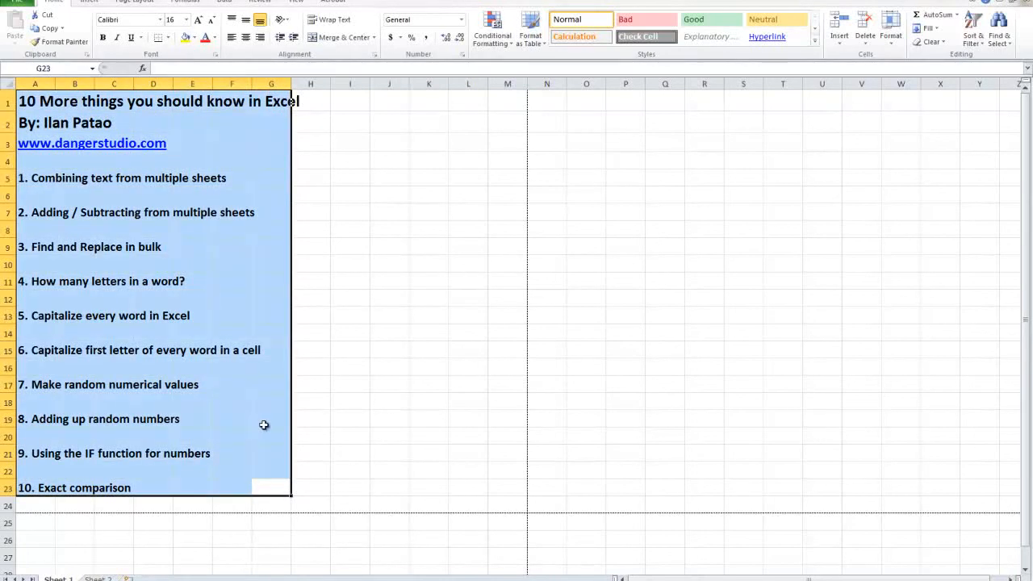
{"action": "left_click_drag", "start_coordinate": [298, 488], "coordinate": [340, 453]}
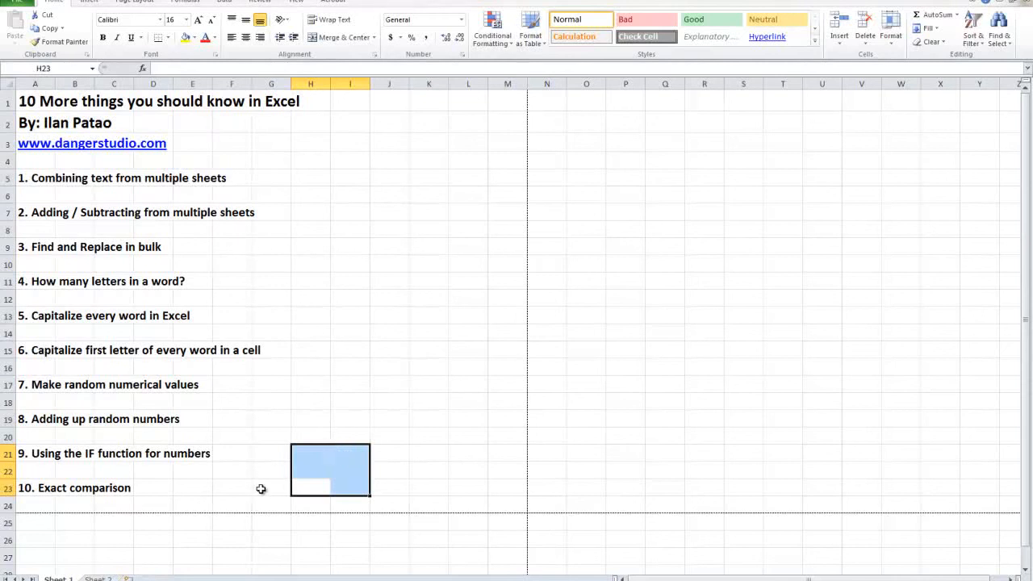
{"action": "left_click", "coordinate": [268, 487]}
{"action": "left_click_drag", "start_coordinate": [294, 487], "coordinate": [2, 55]}
{"action": "left_click", "coordinate": [340, 455]}
{"action": "left_click_drag", "start_coordinate": [351, 482], "coordinate": [238, 352]}
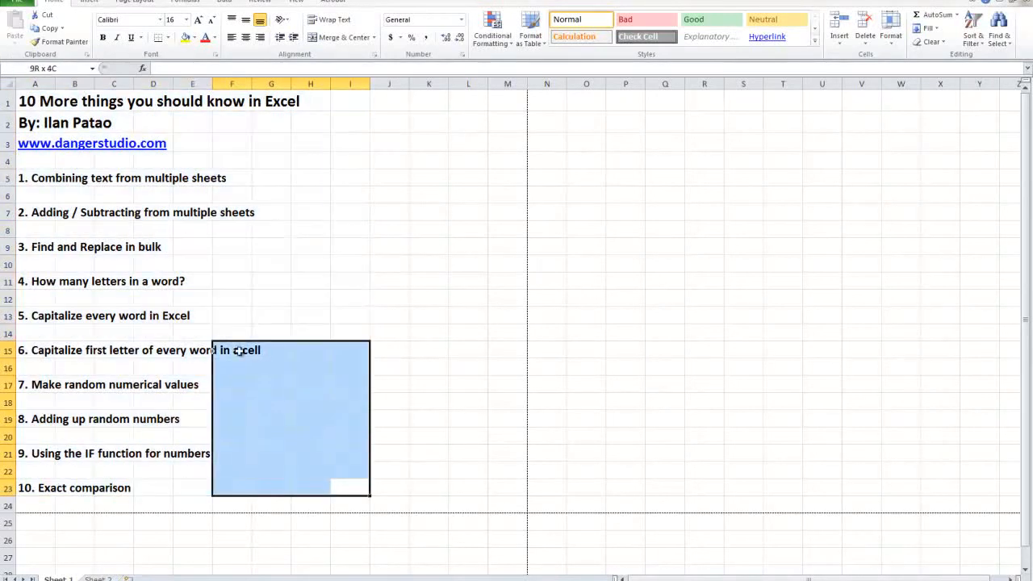
{"action": "left_click", "coordinate": [348, 487]}
{"action": "left_click", "coordinate": [234, 297]}
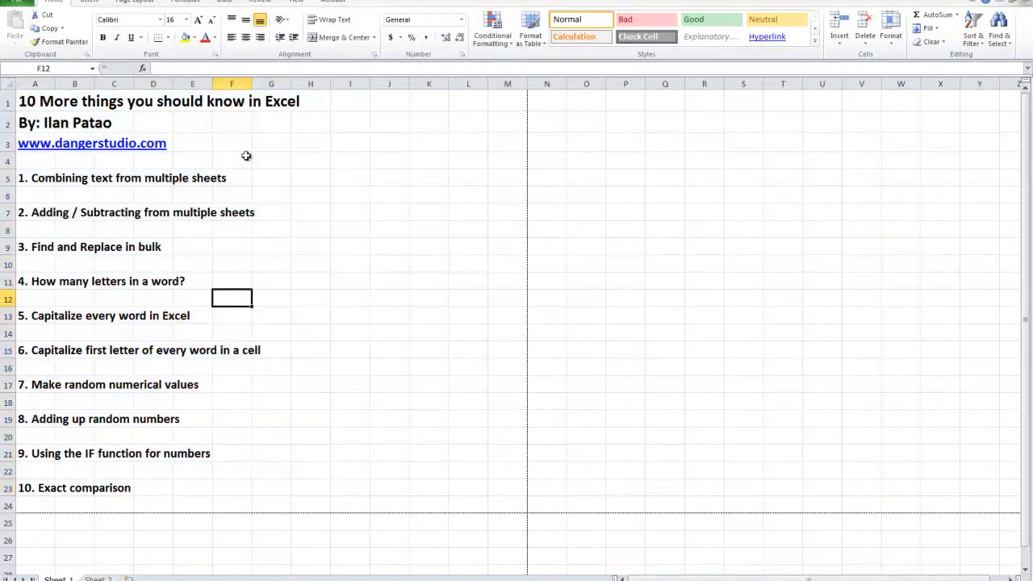